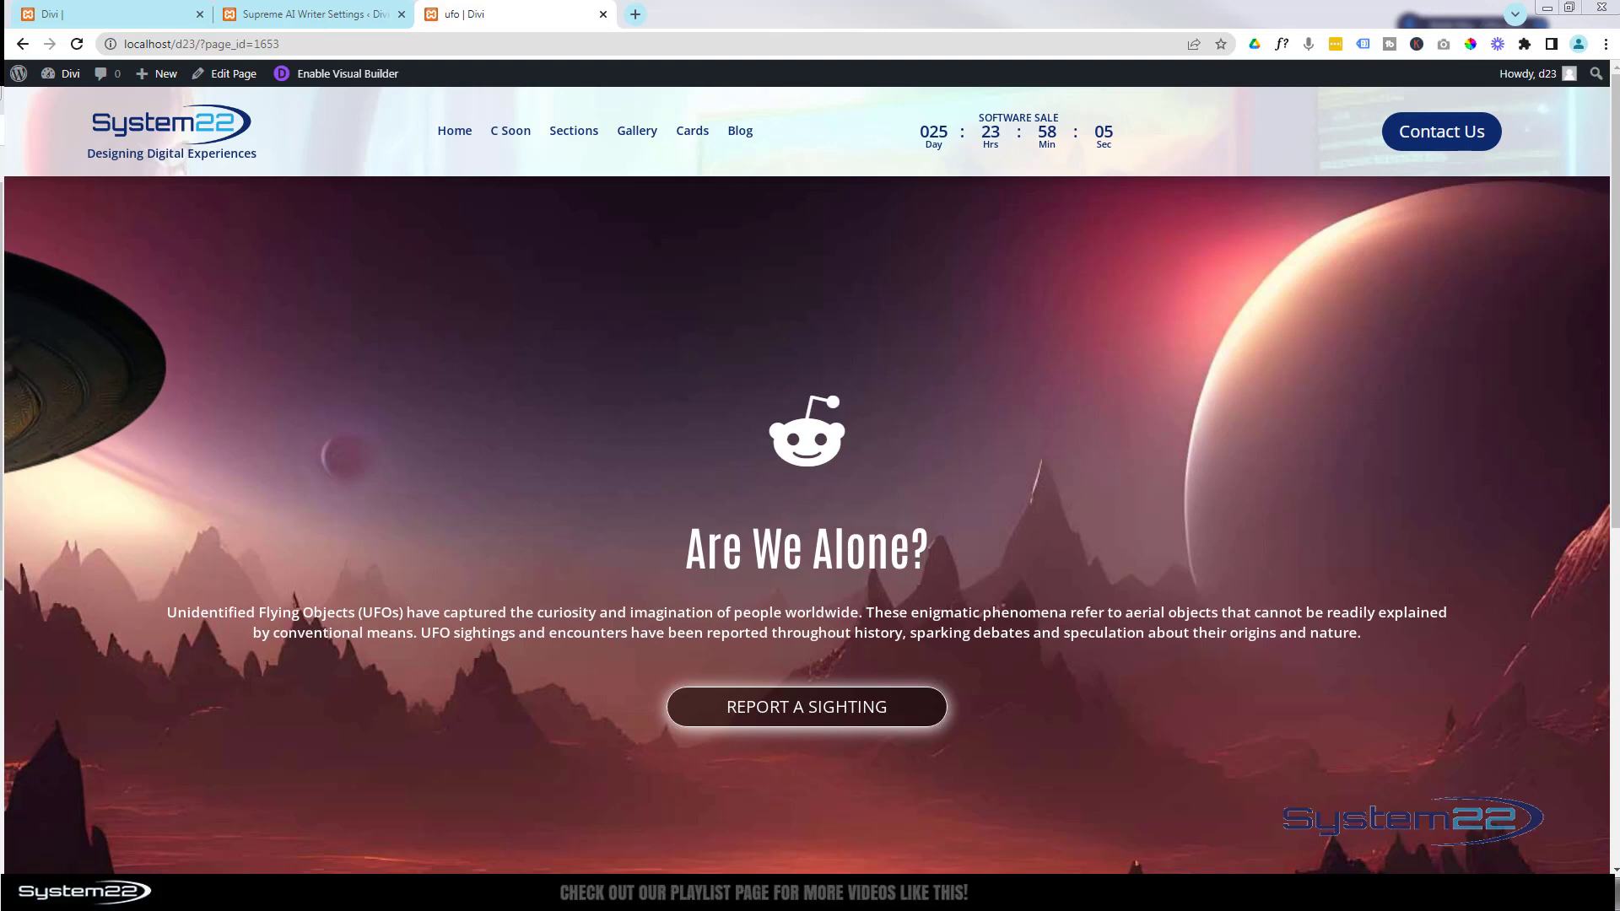
In the Visual Builder, replace the page's existing section with a single-column row containing a Blurb module
click(336, 74)
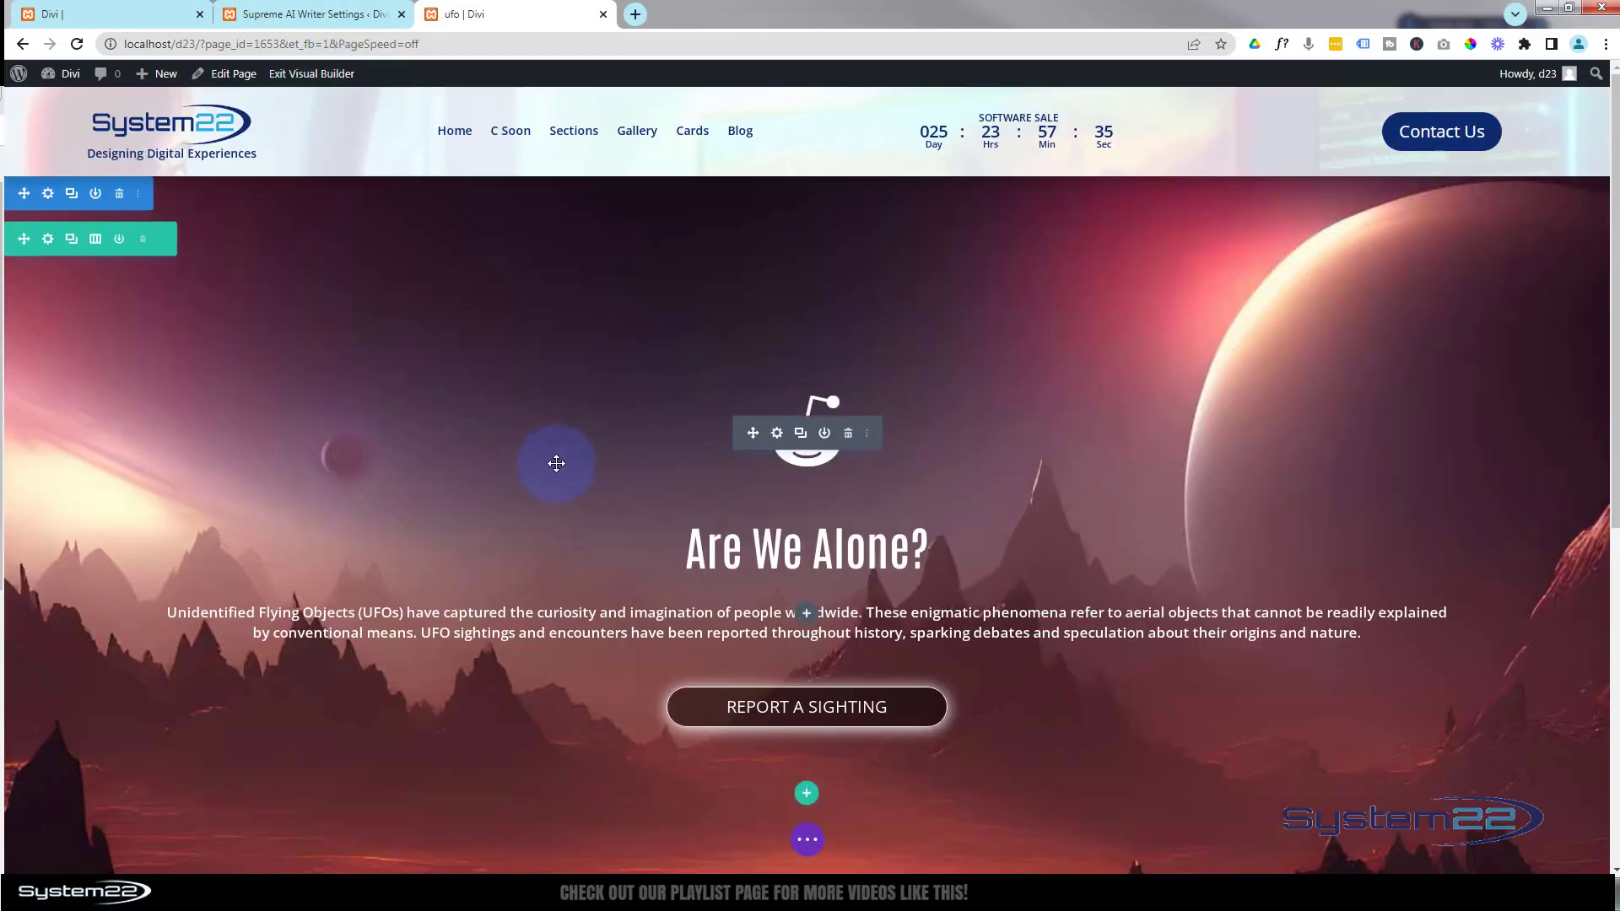
click(116, 194)
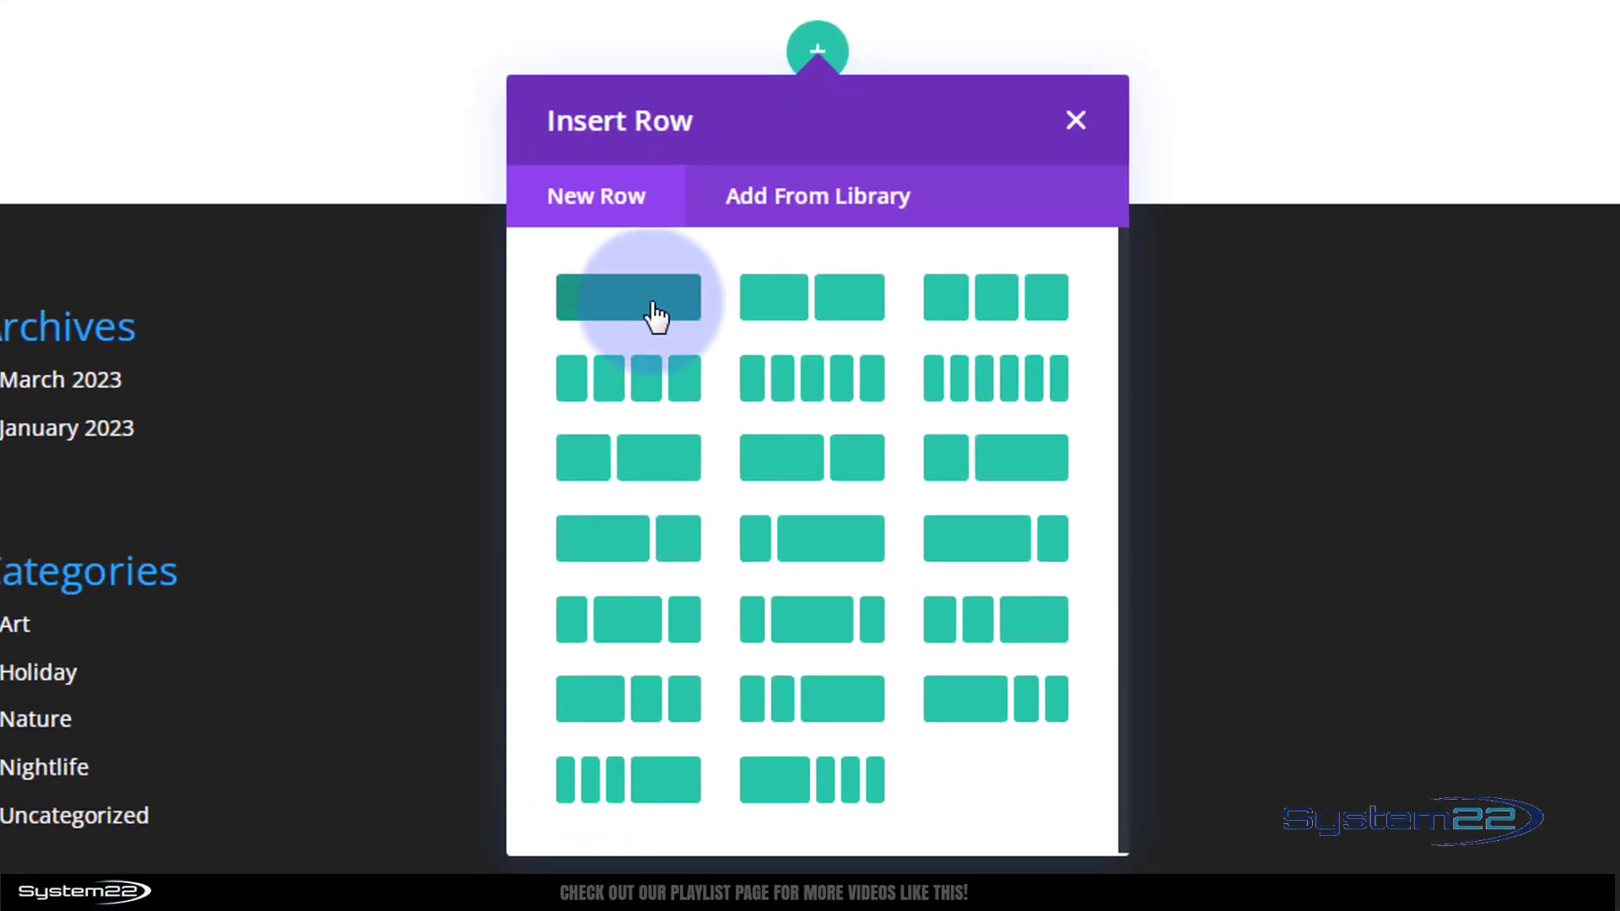
click(655, 317)
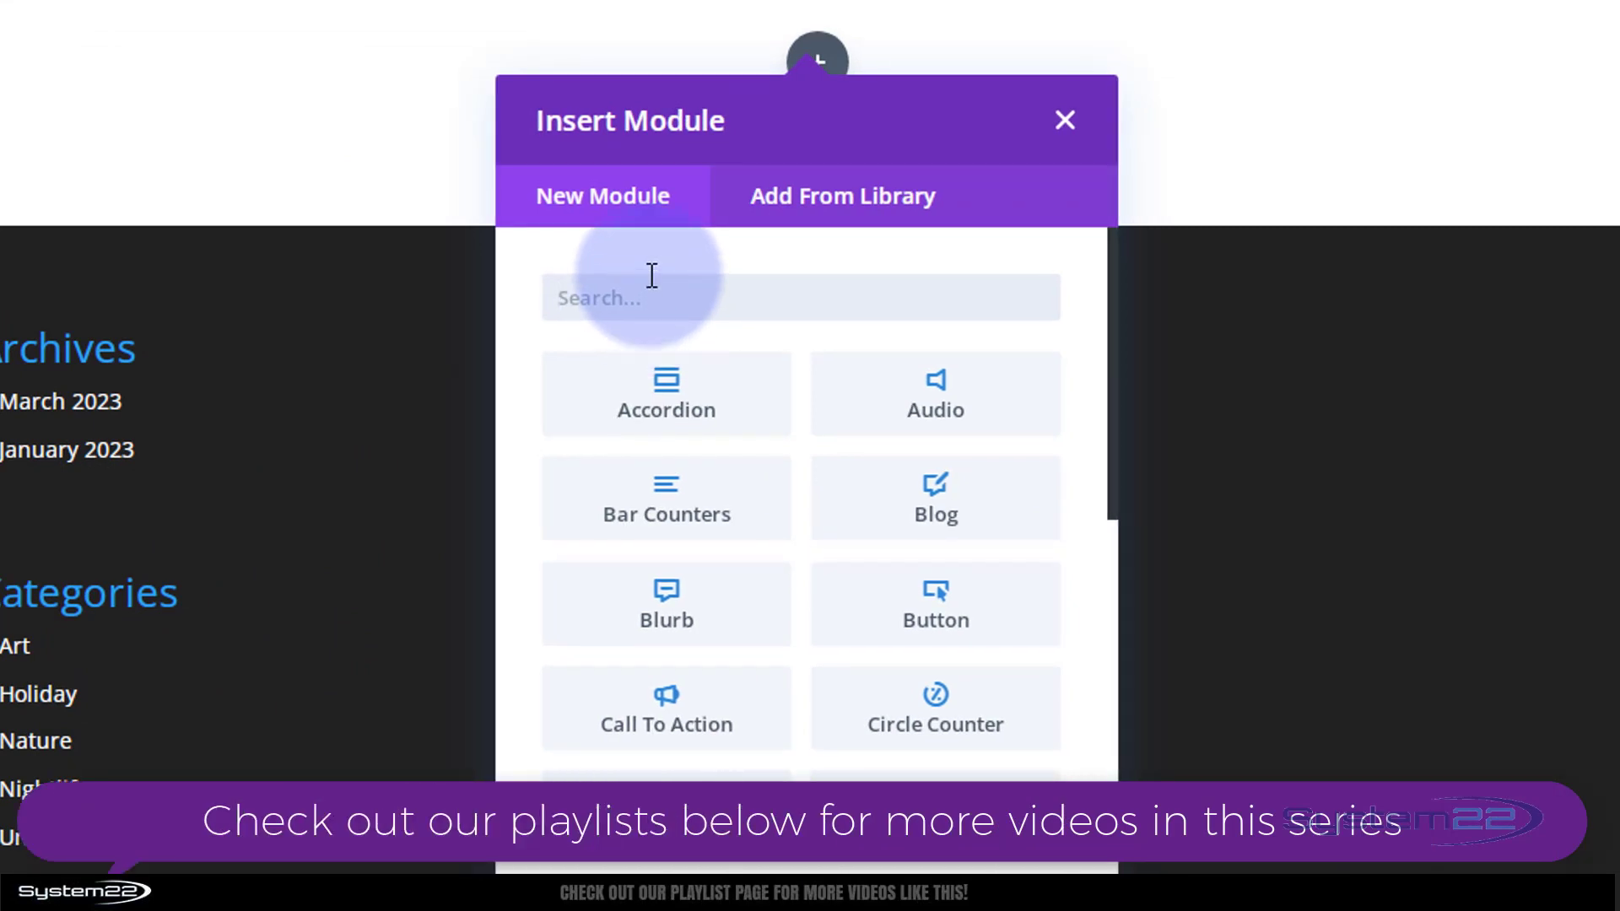
click(716, 629)
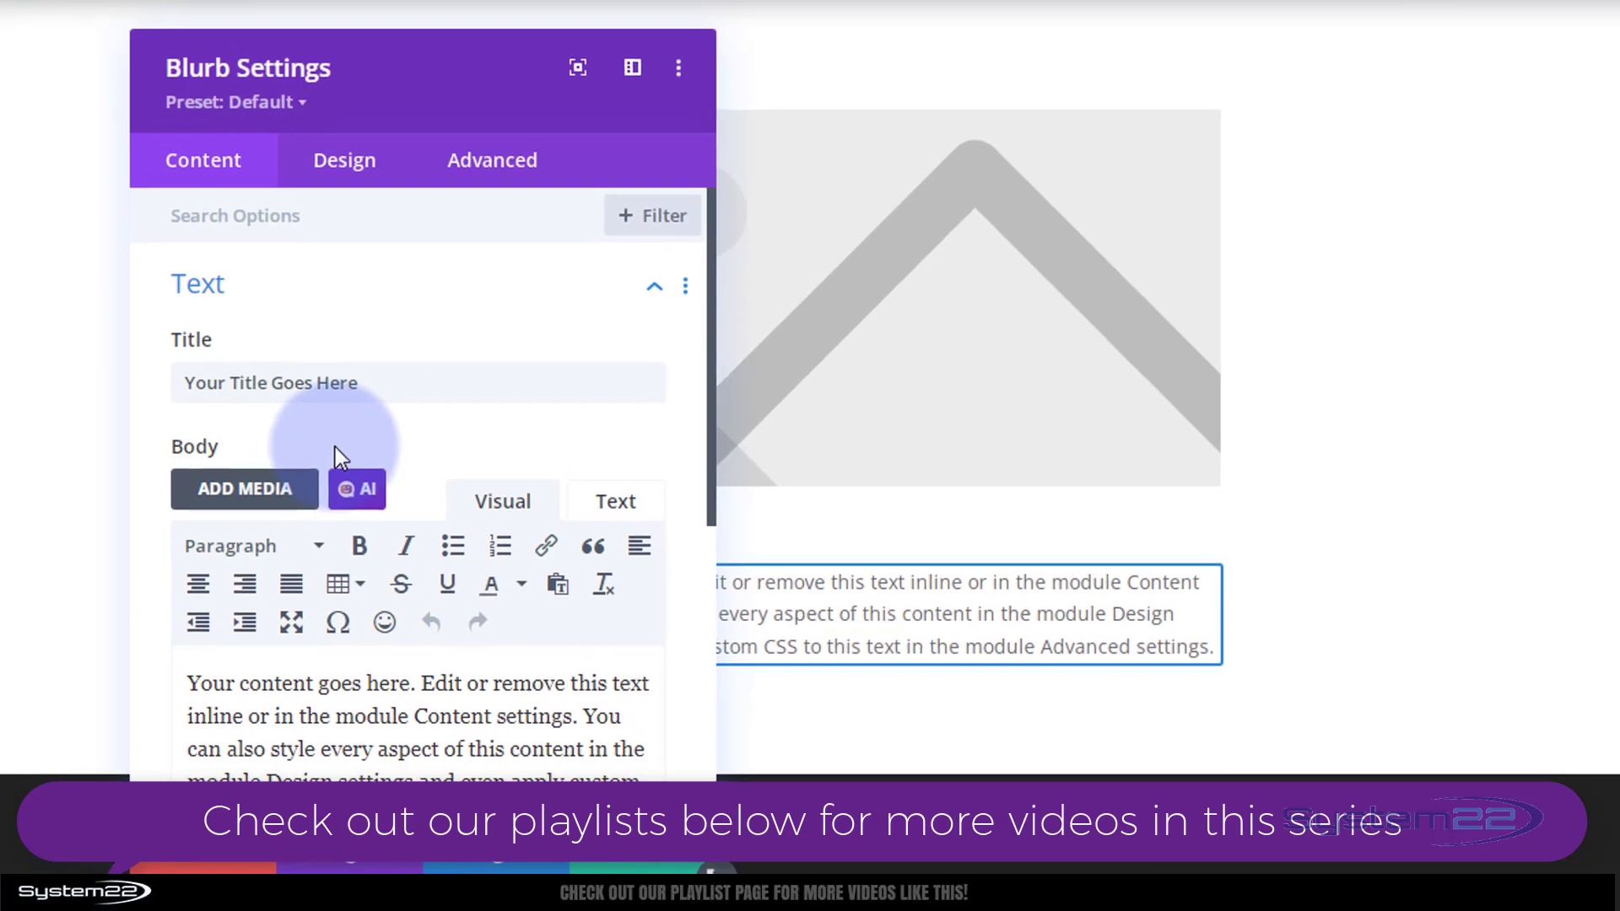
Replace the blurb's placeholder title with "Are We Alone?"
drag(361, 382, 154, 382)
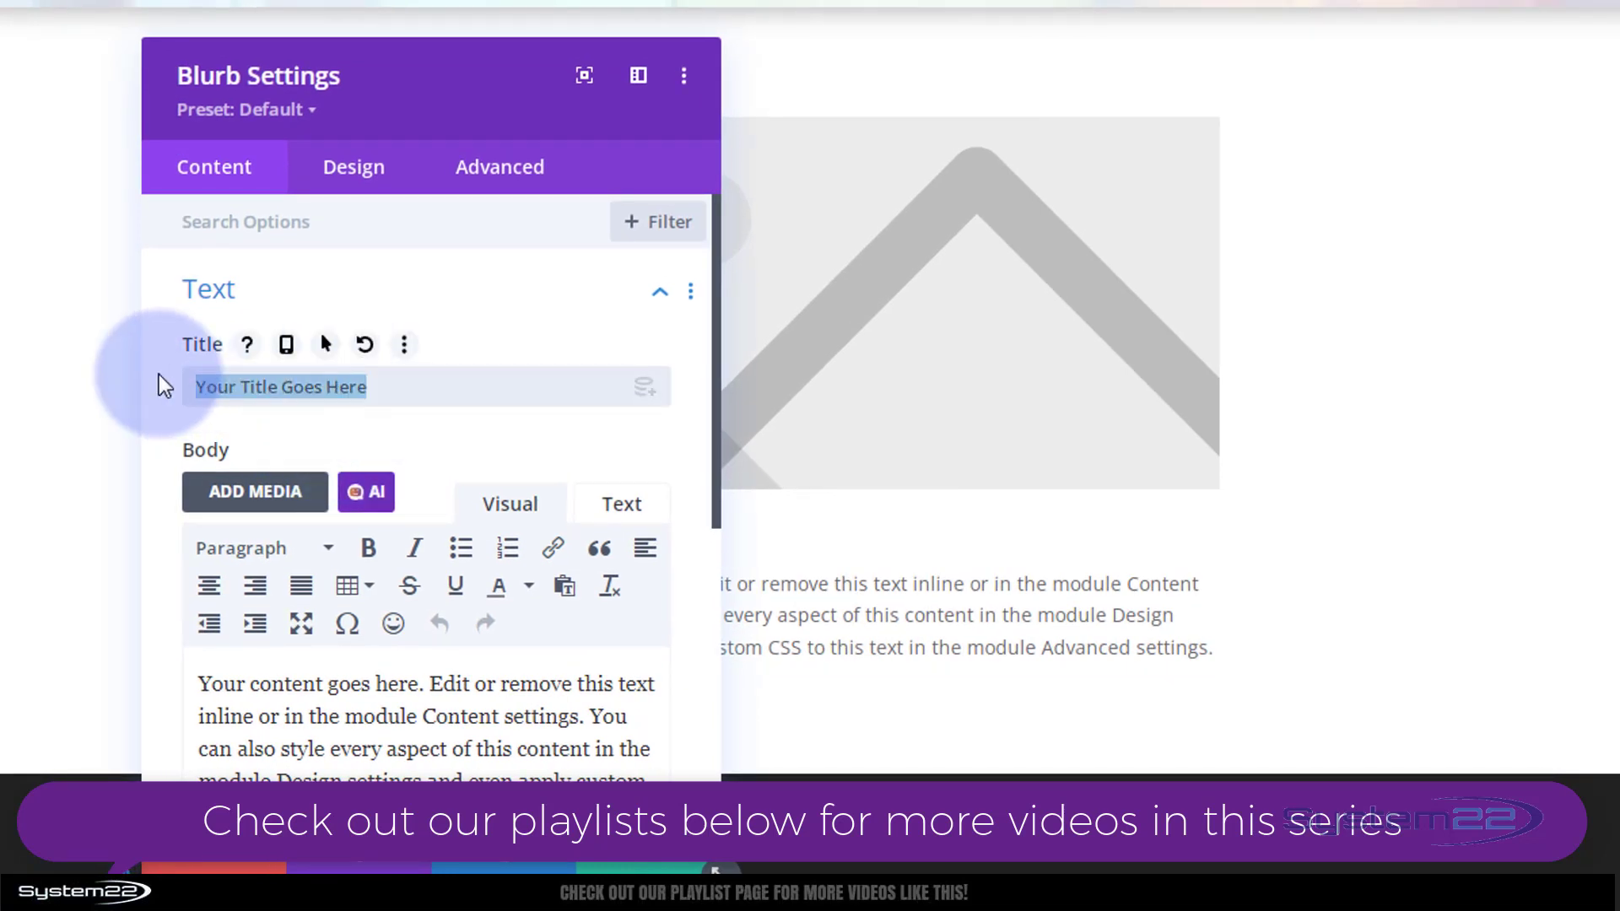
text(Are )
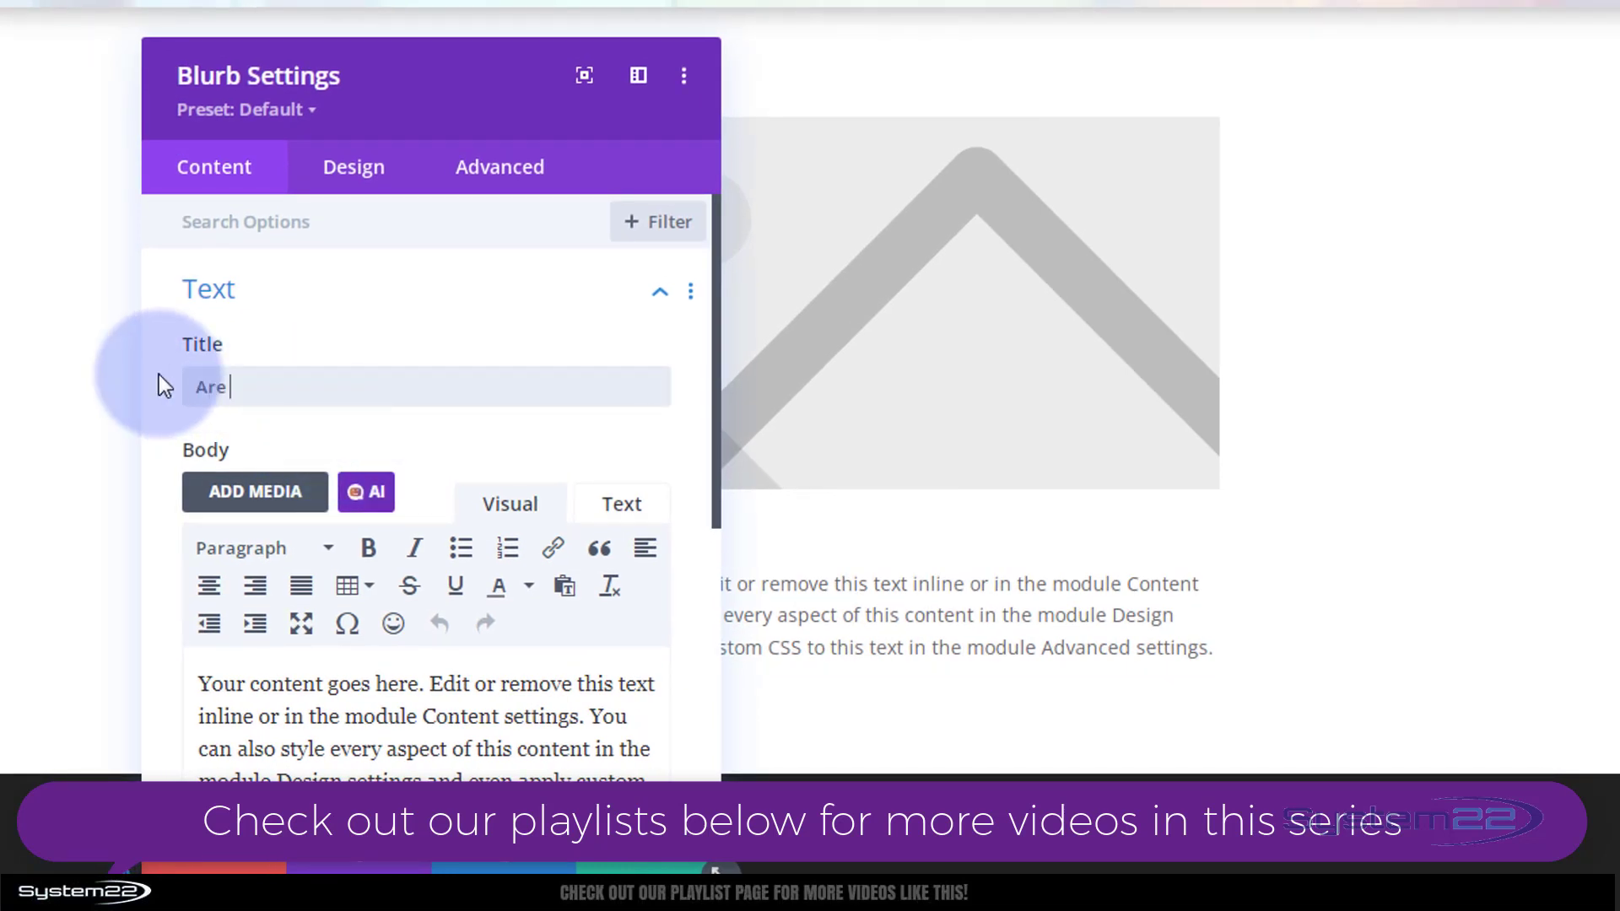
text(We Alone)
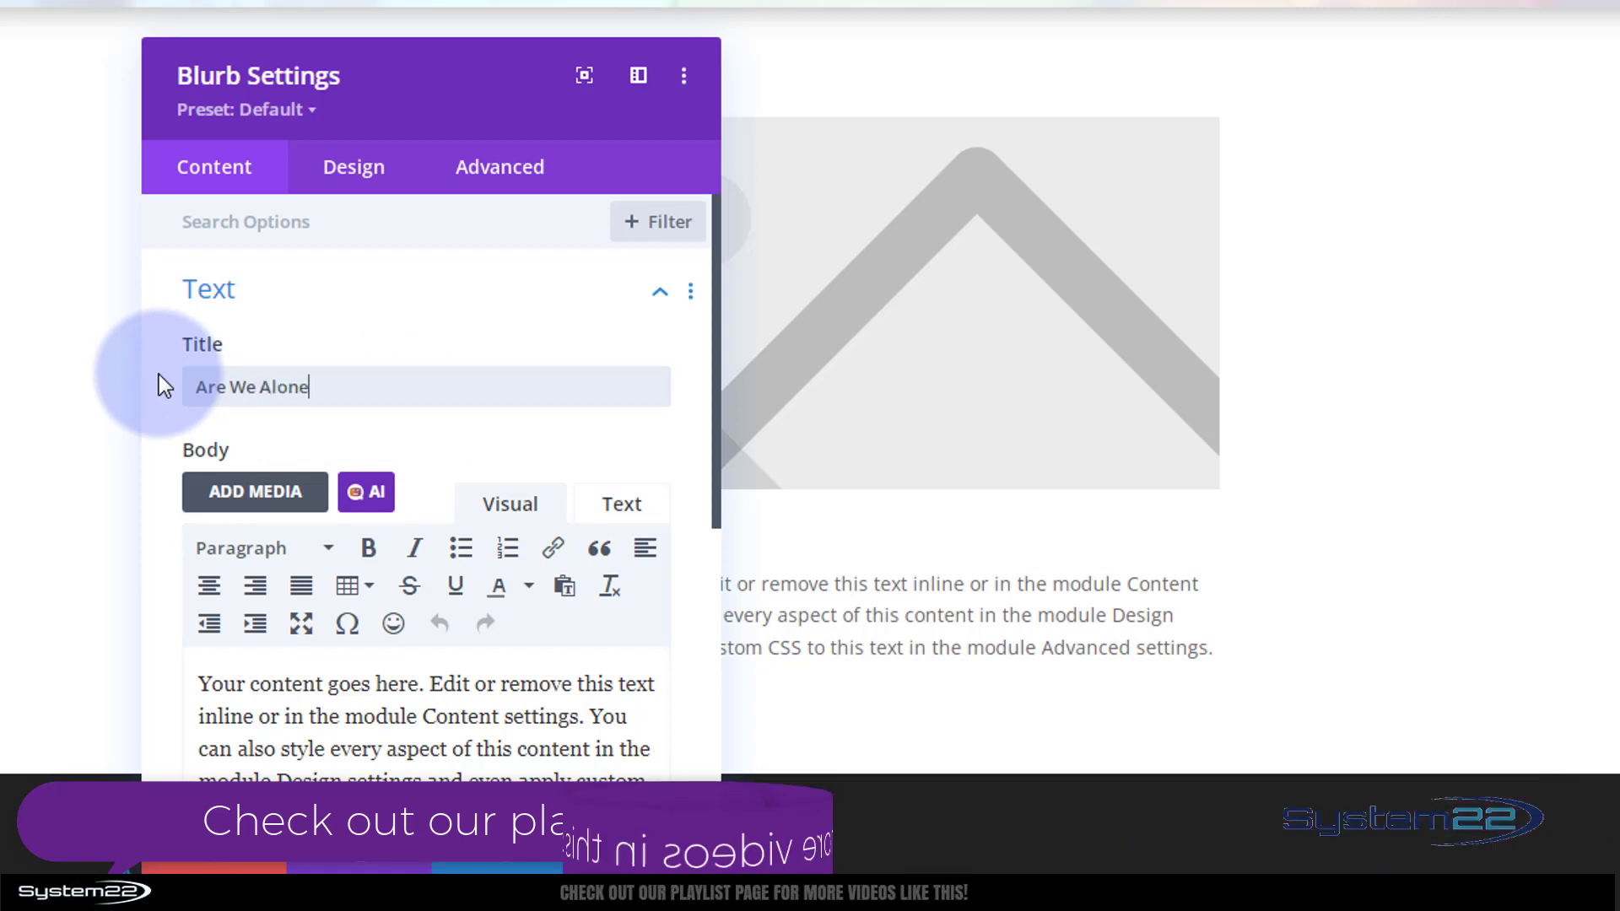
text(?)
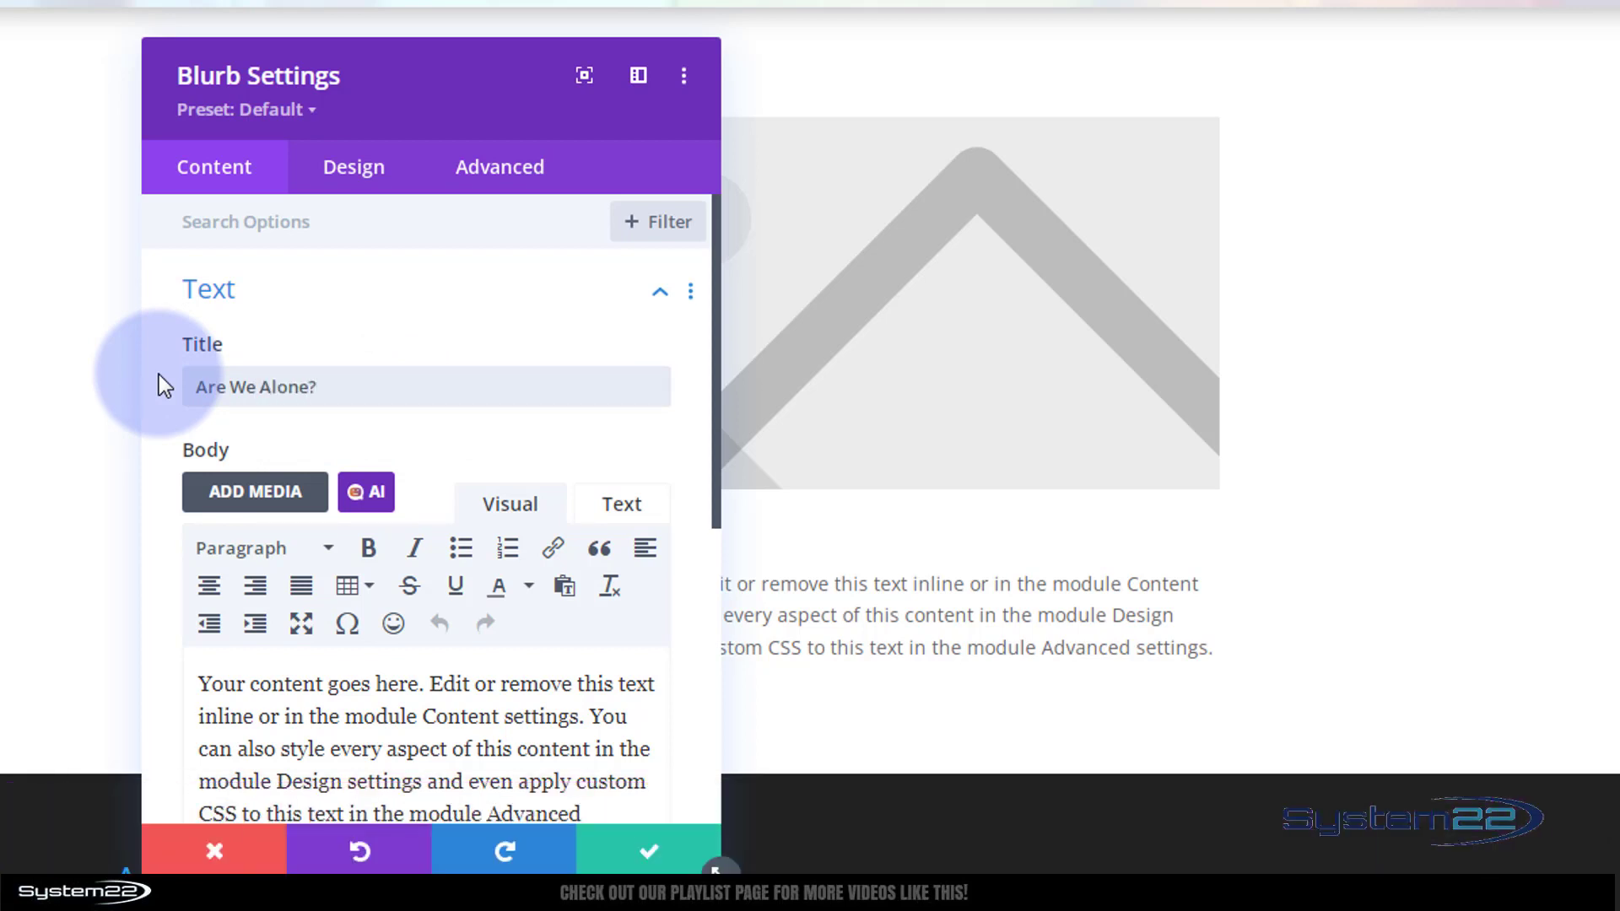
Replace the blurb's placeholder body with the paragraph beginning "Unidentified Flying Objects (UFOs) have captured the curiosity and imagination of people worldwide."
click(326, 703)
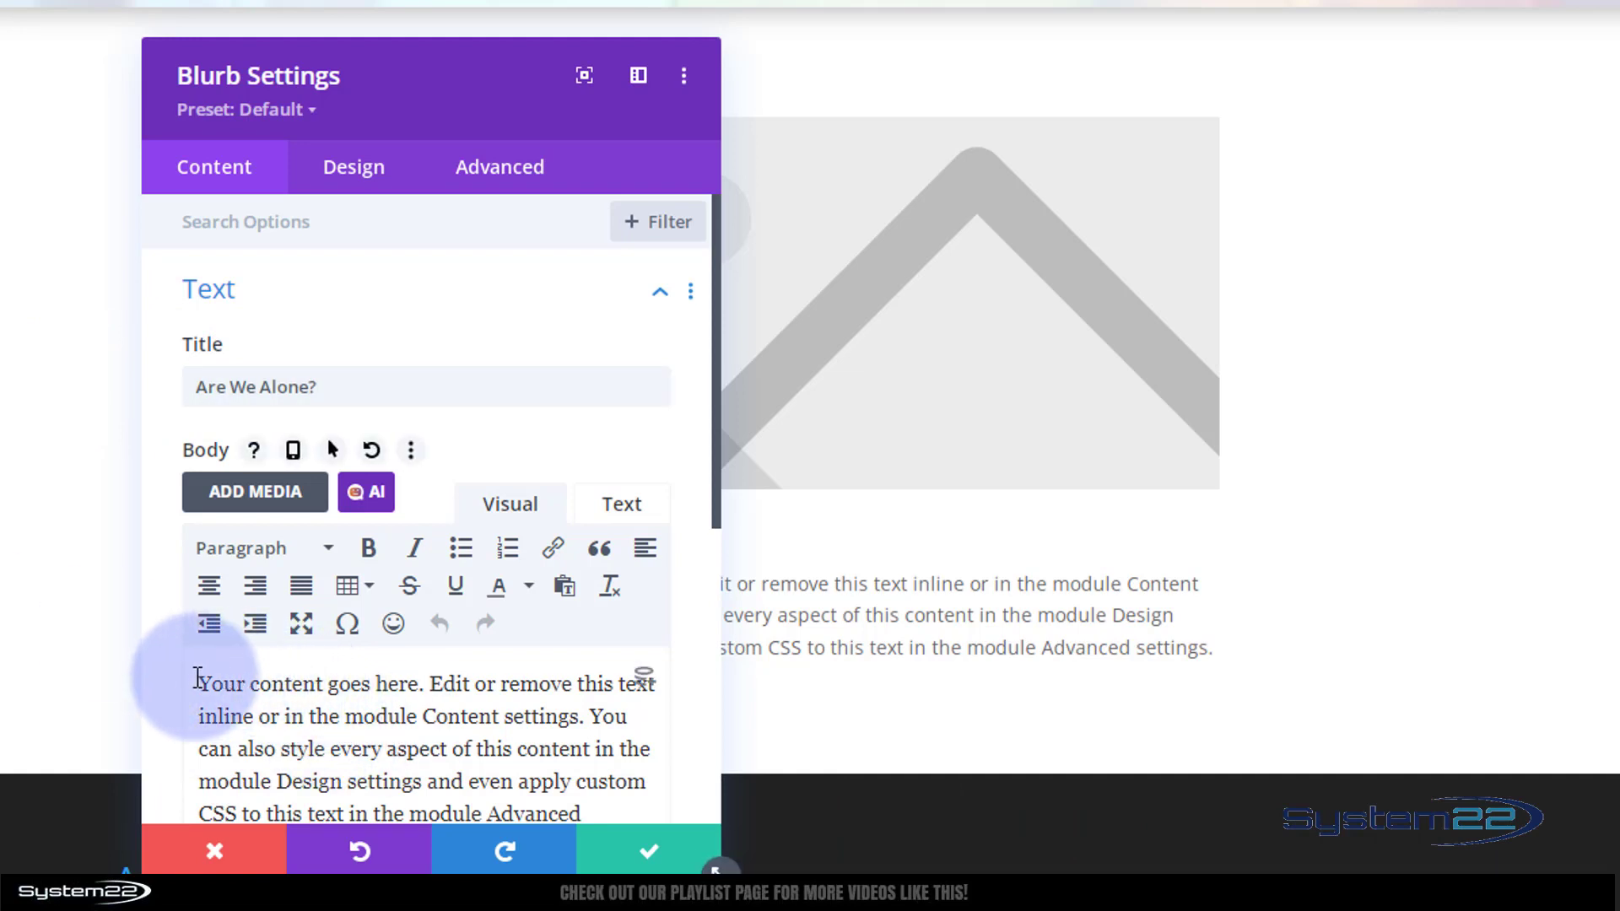
scroll(198, 680, down, 3)
drag(300, 578, 181, 393)
text(Unidentified Flying Objects (UFOs) have captured the curiosity and imagination of people worldwide. These enigmatic phenomena refer to aerial objects that cannot be readily explained by conventional means. UFO sightings and encounters have been reported throughout history, sparking debates and speculation about their origins and nature.)
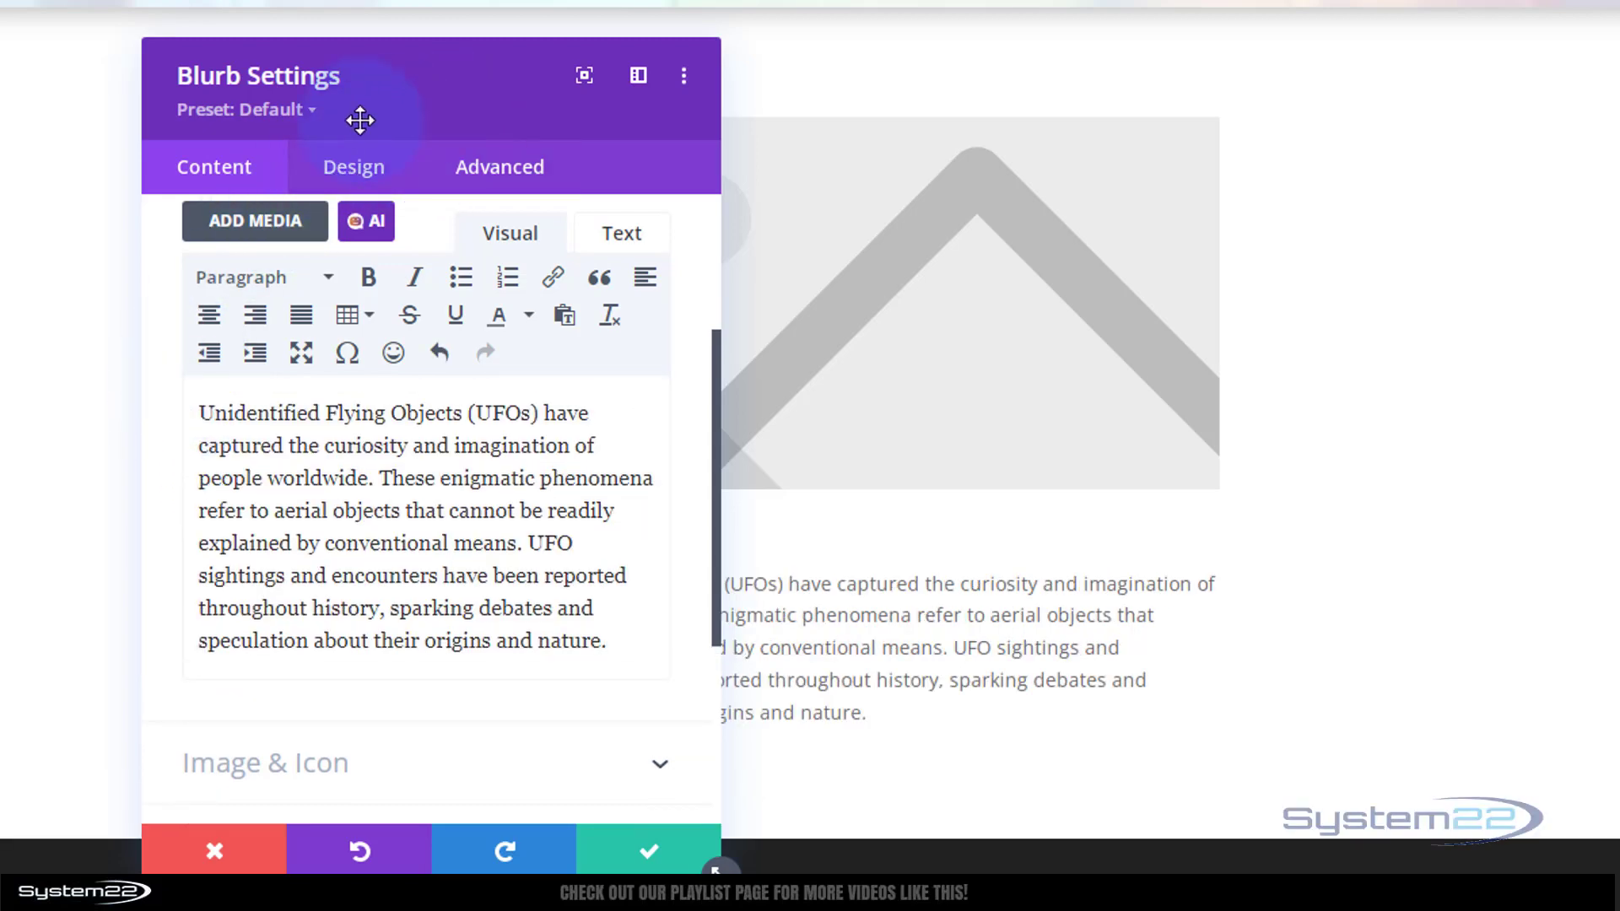
Use an icon instead of the blurb's image, searching for "alien" and choosing the antenna-topped alien head
drag(360, 120, 79, 98)
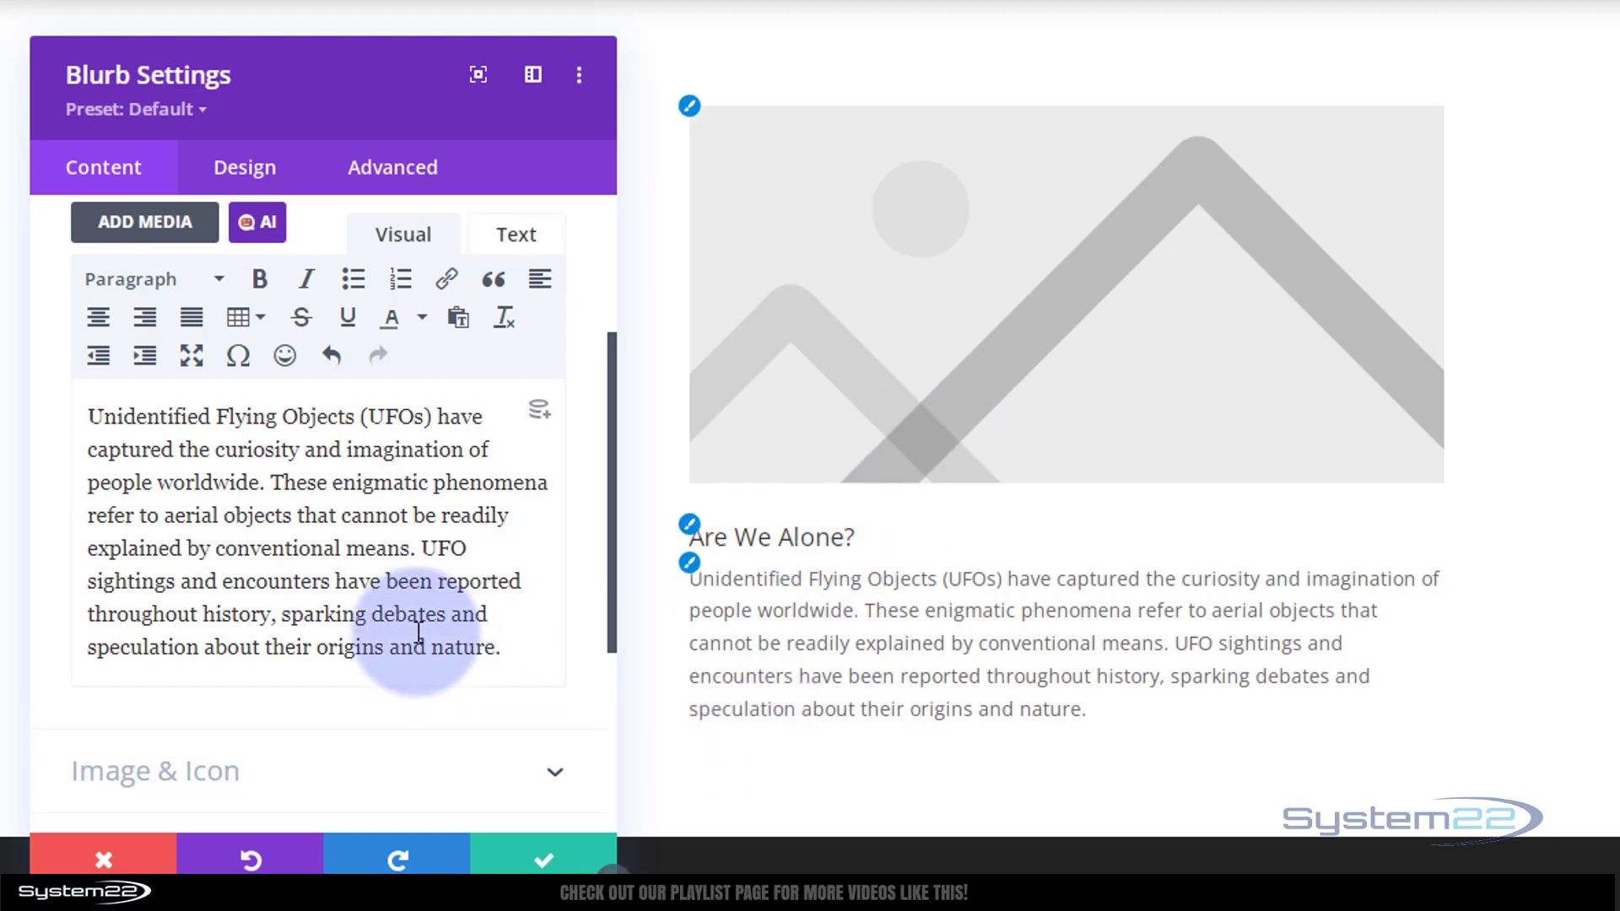
scroll(419, 623, down, 2)
click(326, 641)
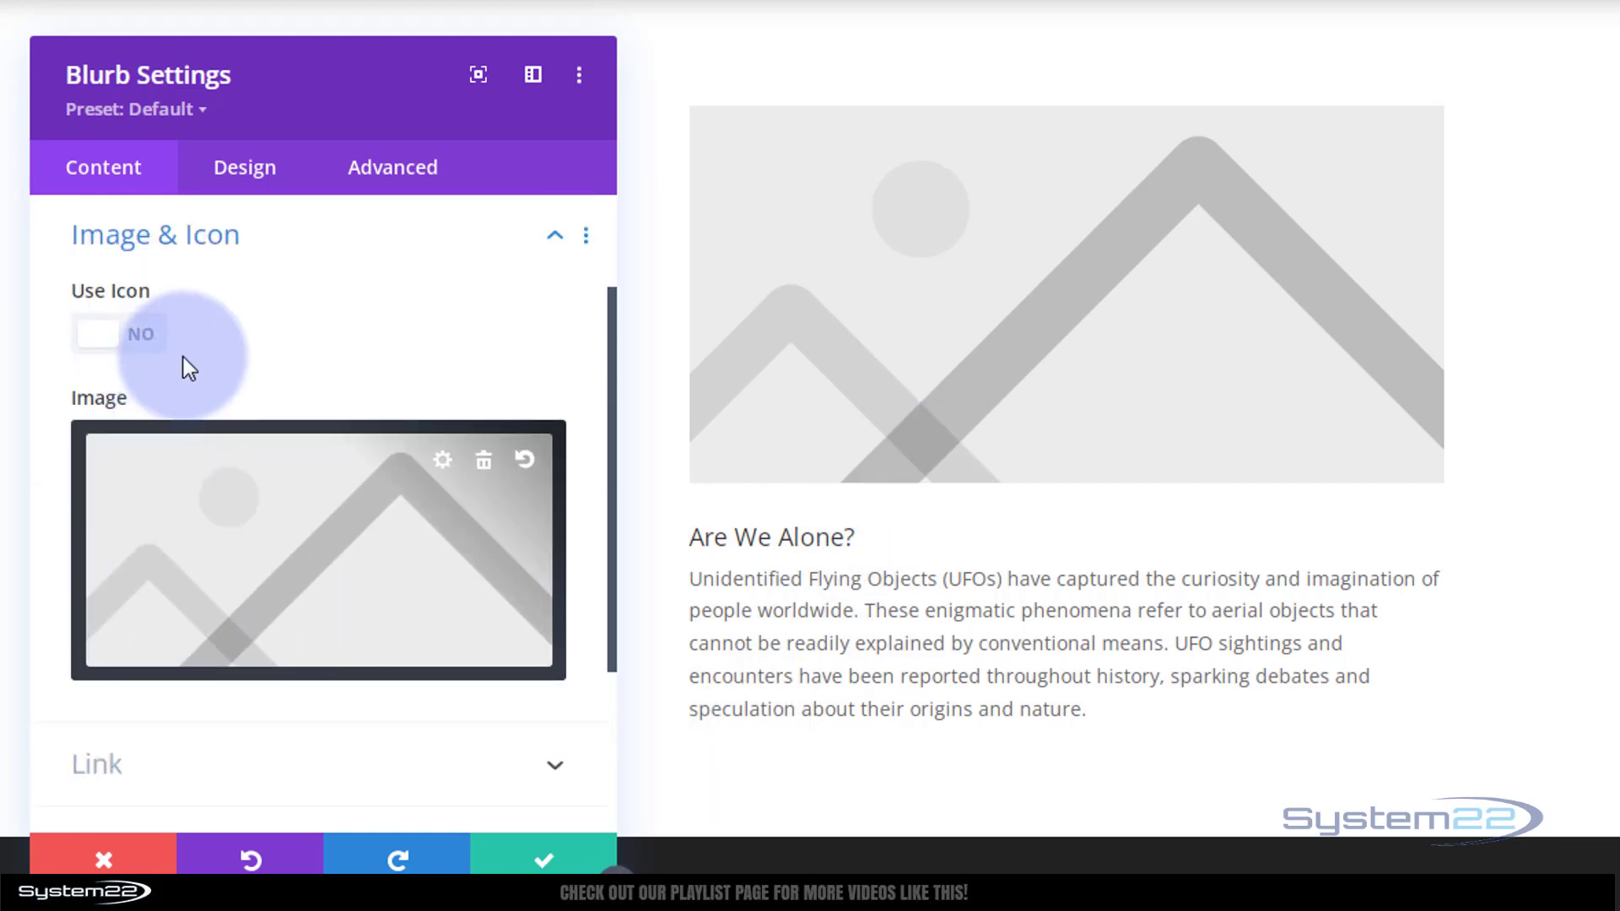
click(141, 336)
click(133, 439)
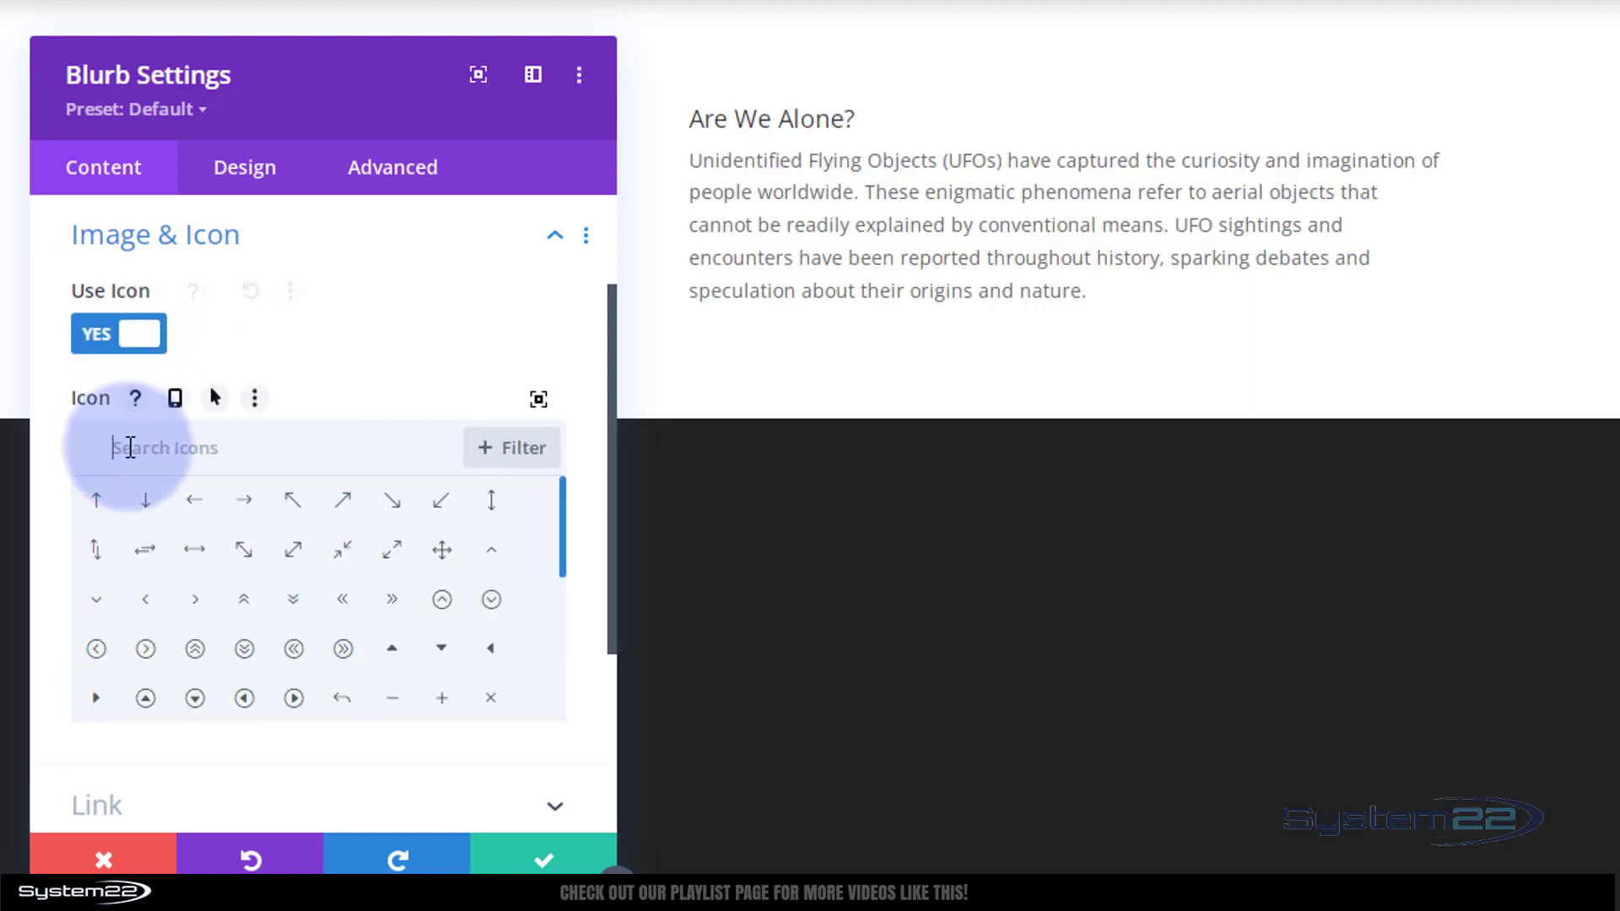
text(alien)
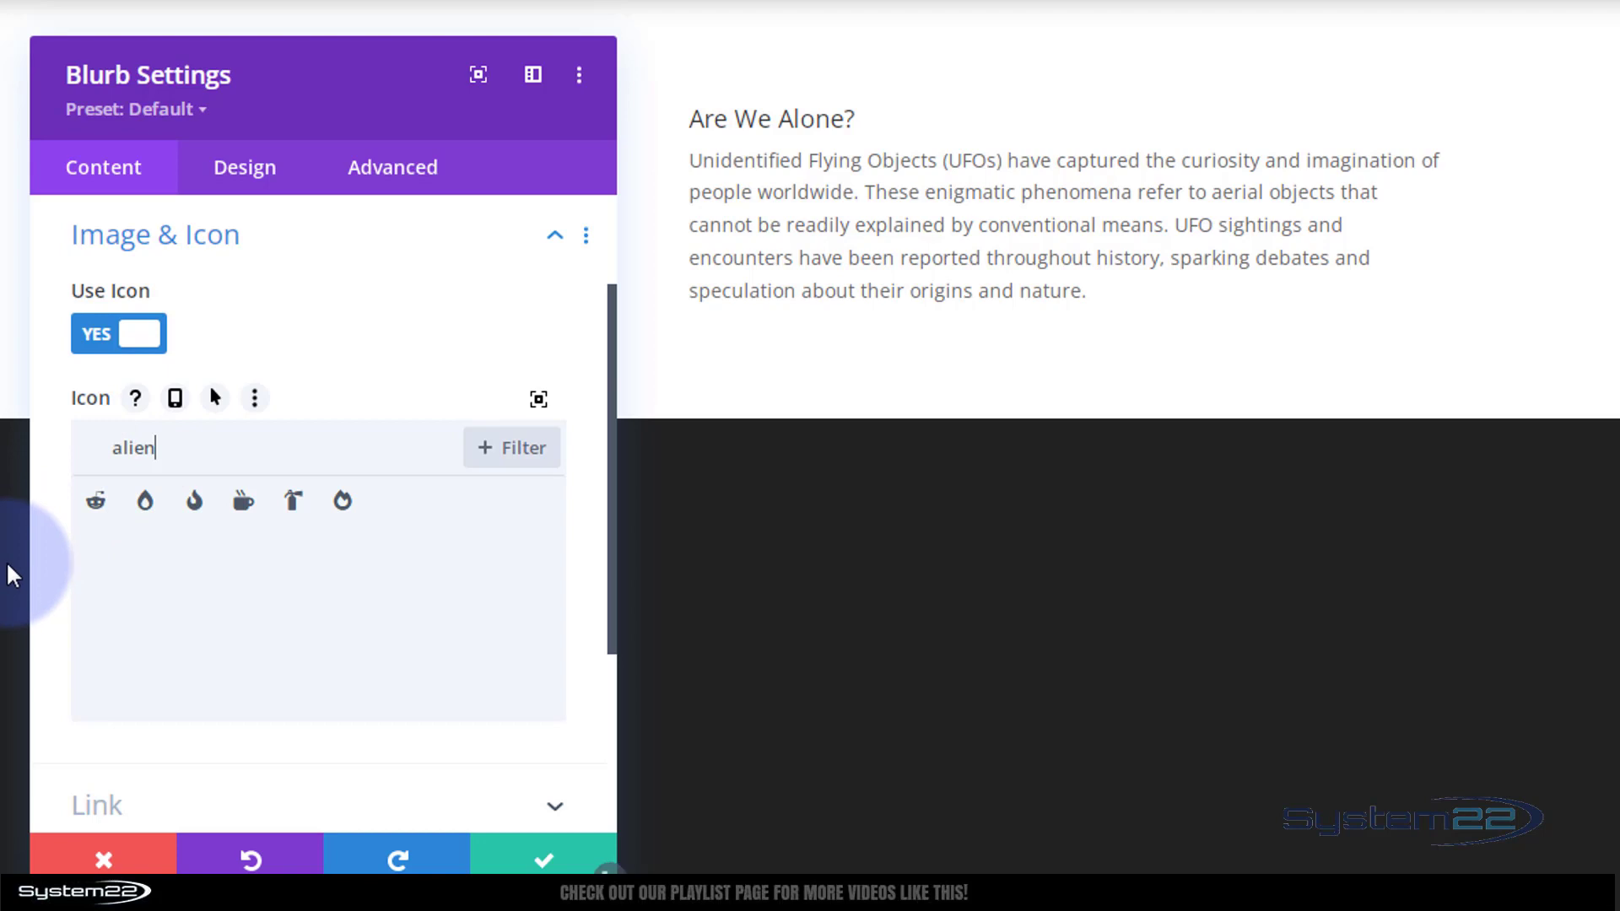
click(94, 502)
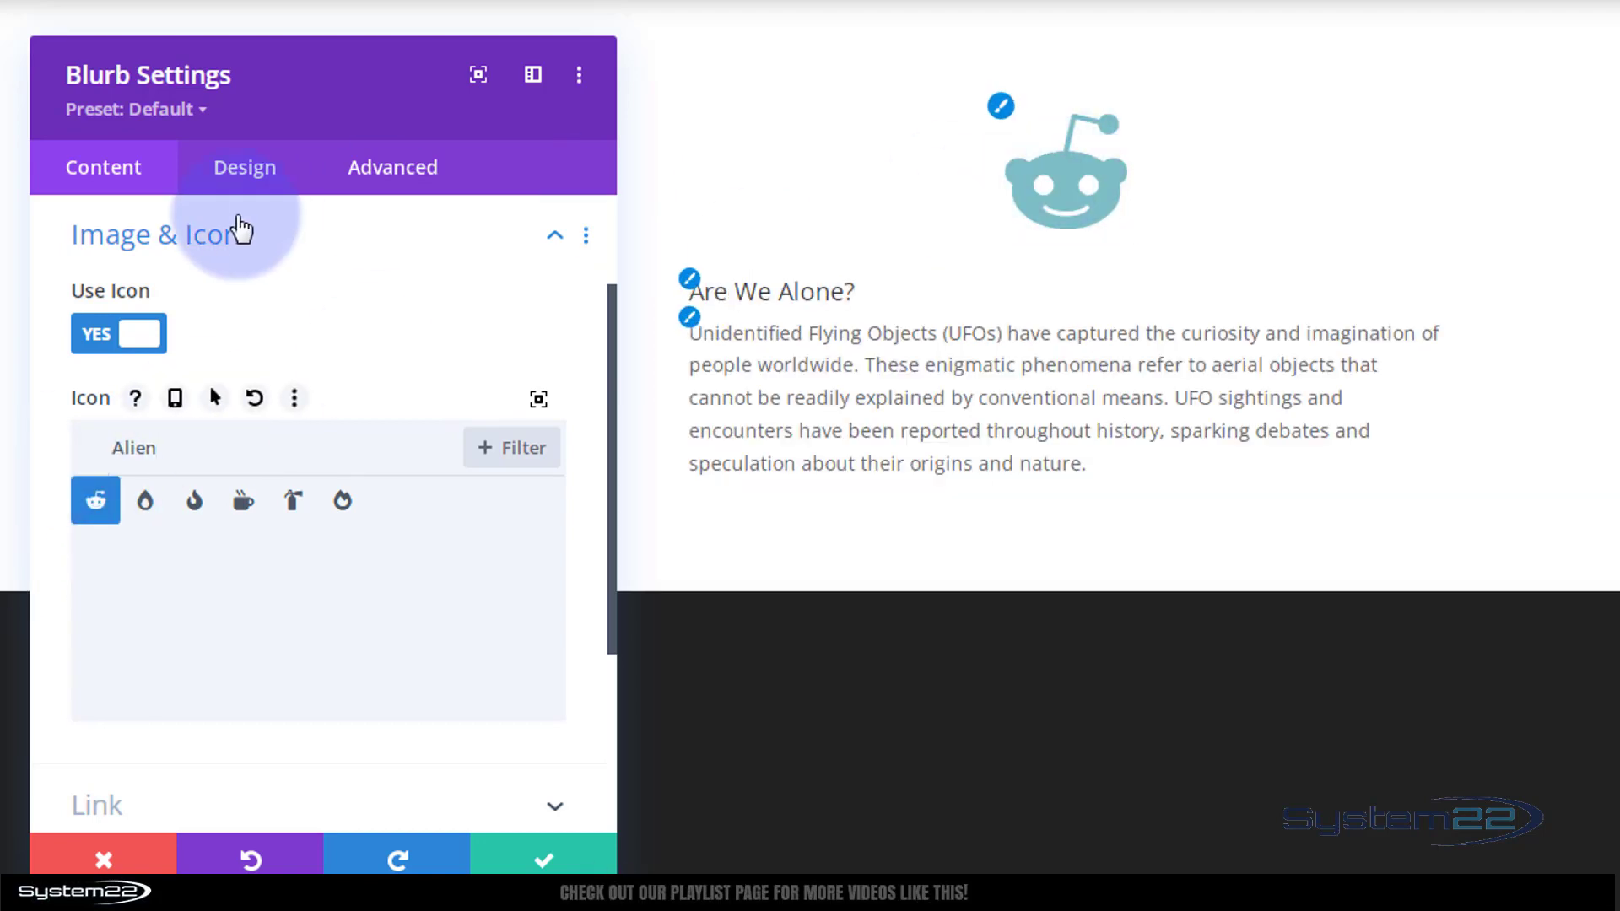
Set the blurb's overall text alignment to centered in its design settings
click(250, 173)
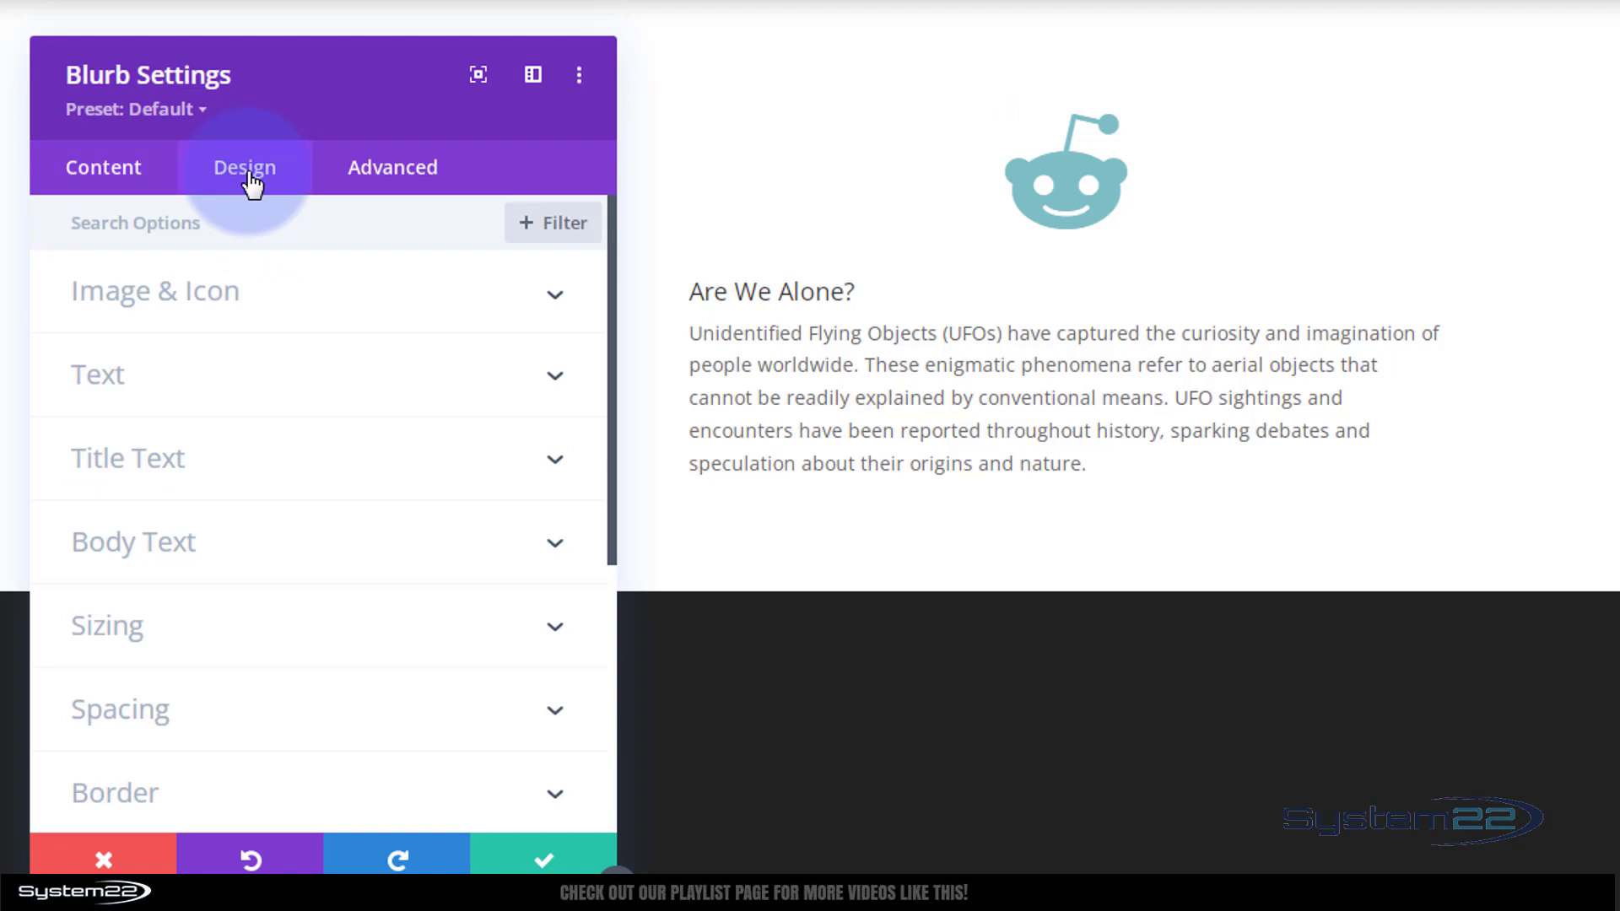
click(259, 372)
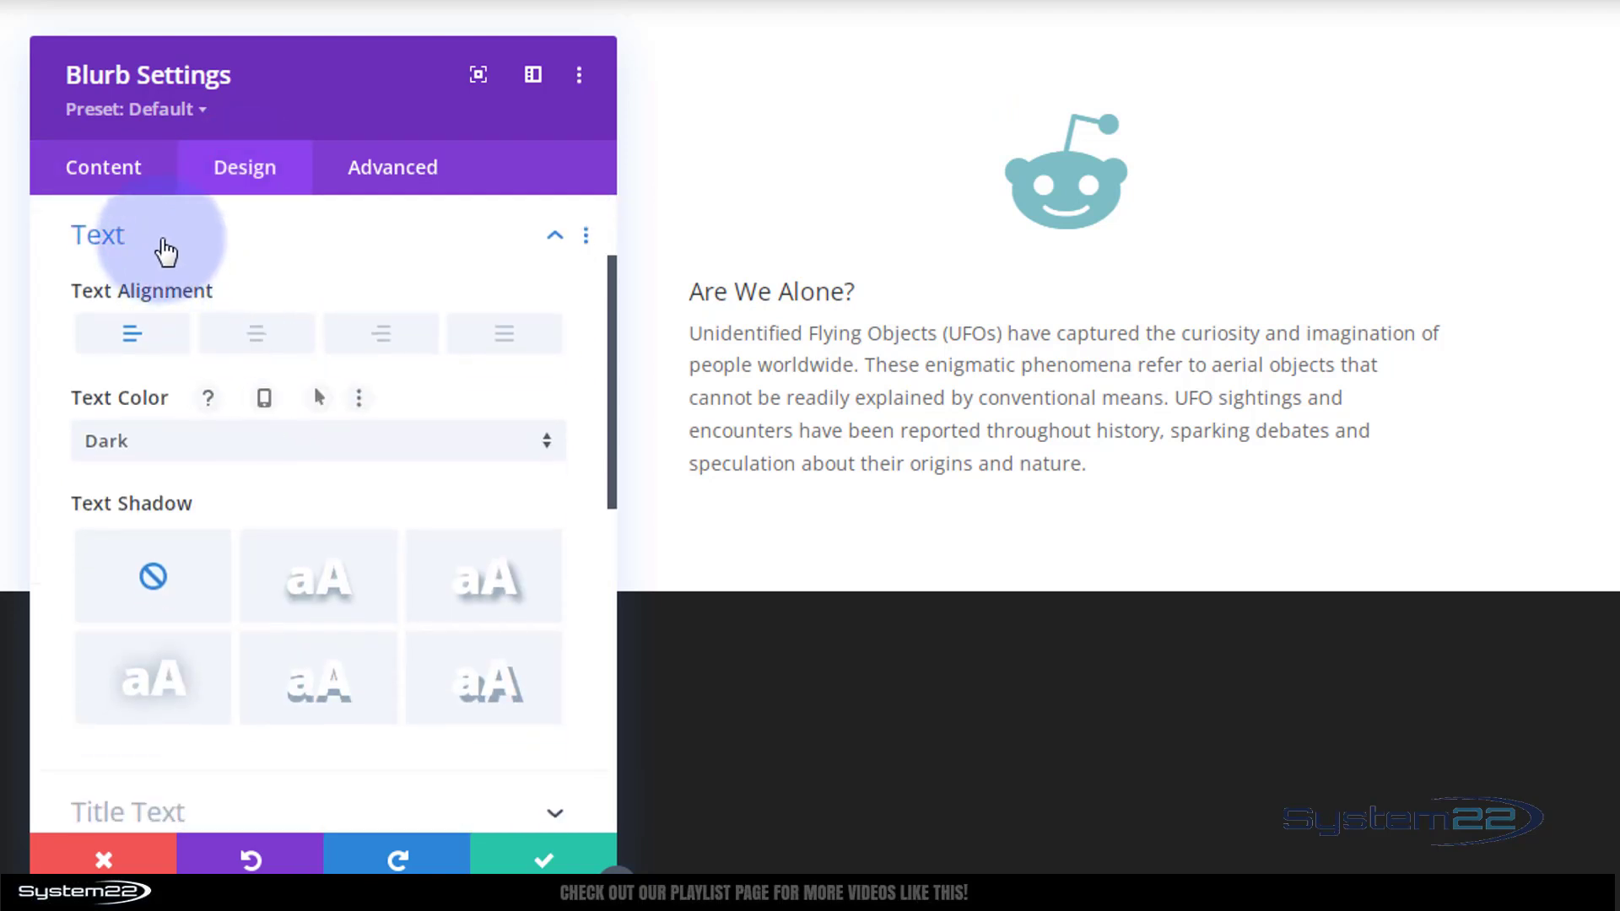
click(257, 337)
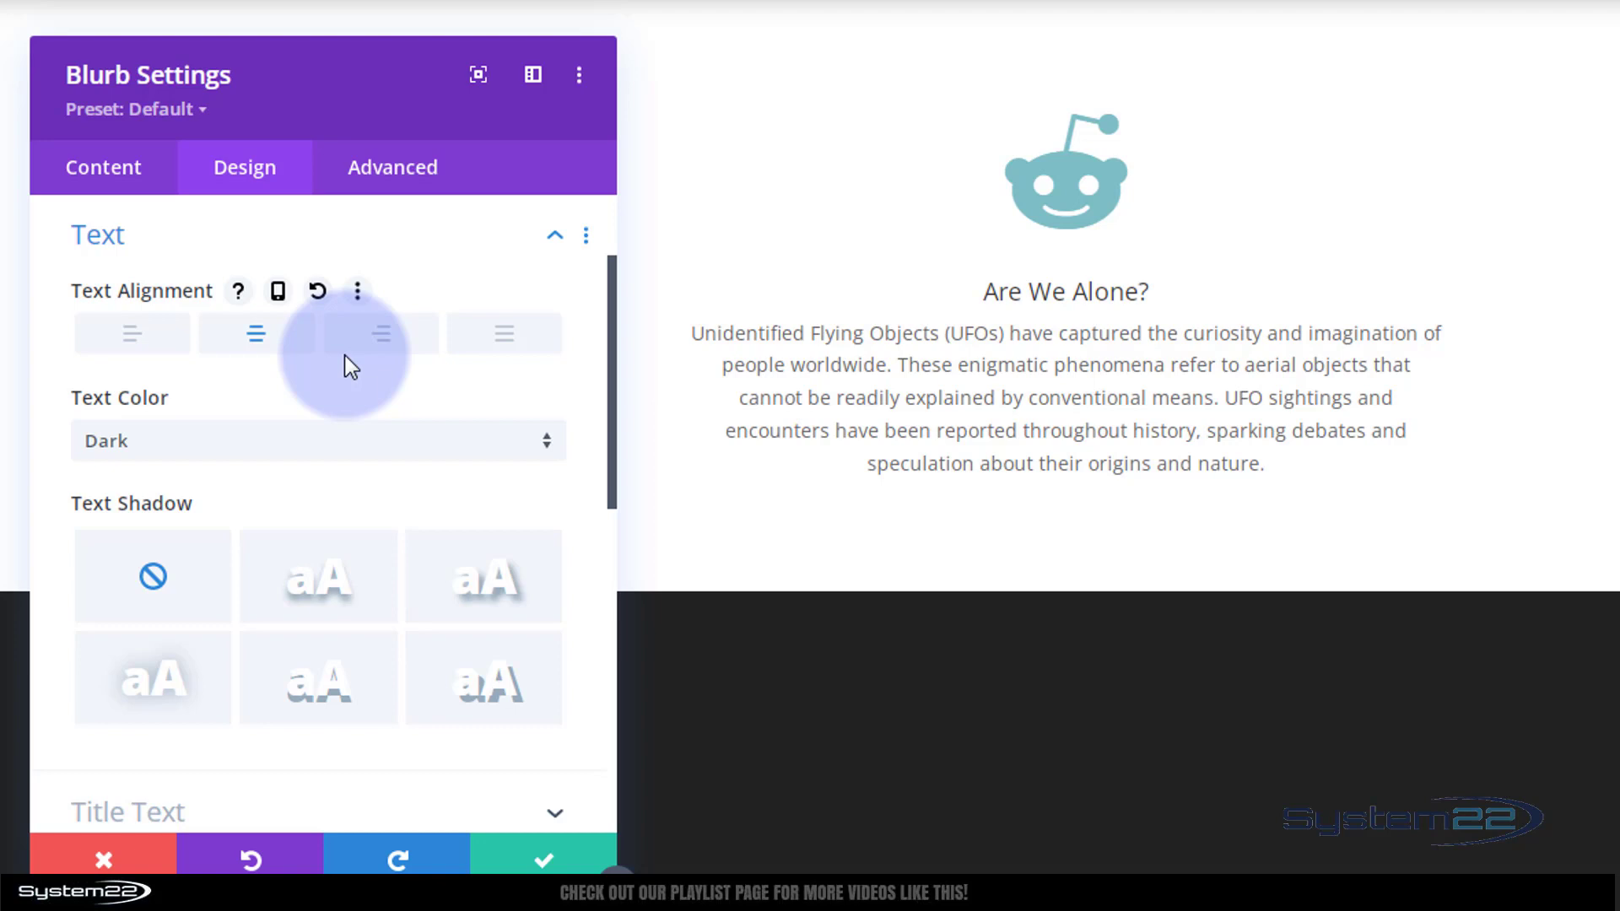
Set the blurb's title font to Antonio with a Semi Bold weight
scroll(346, 359, down, 7)
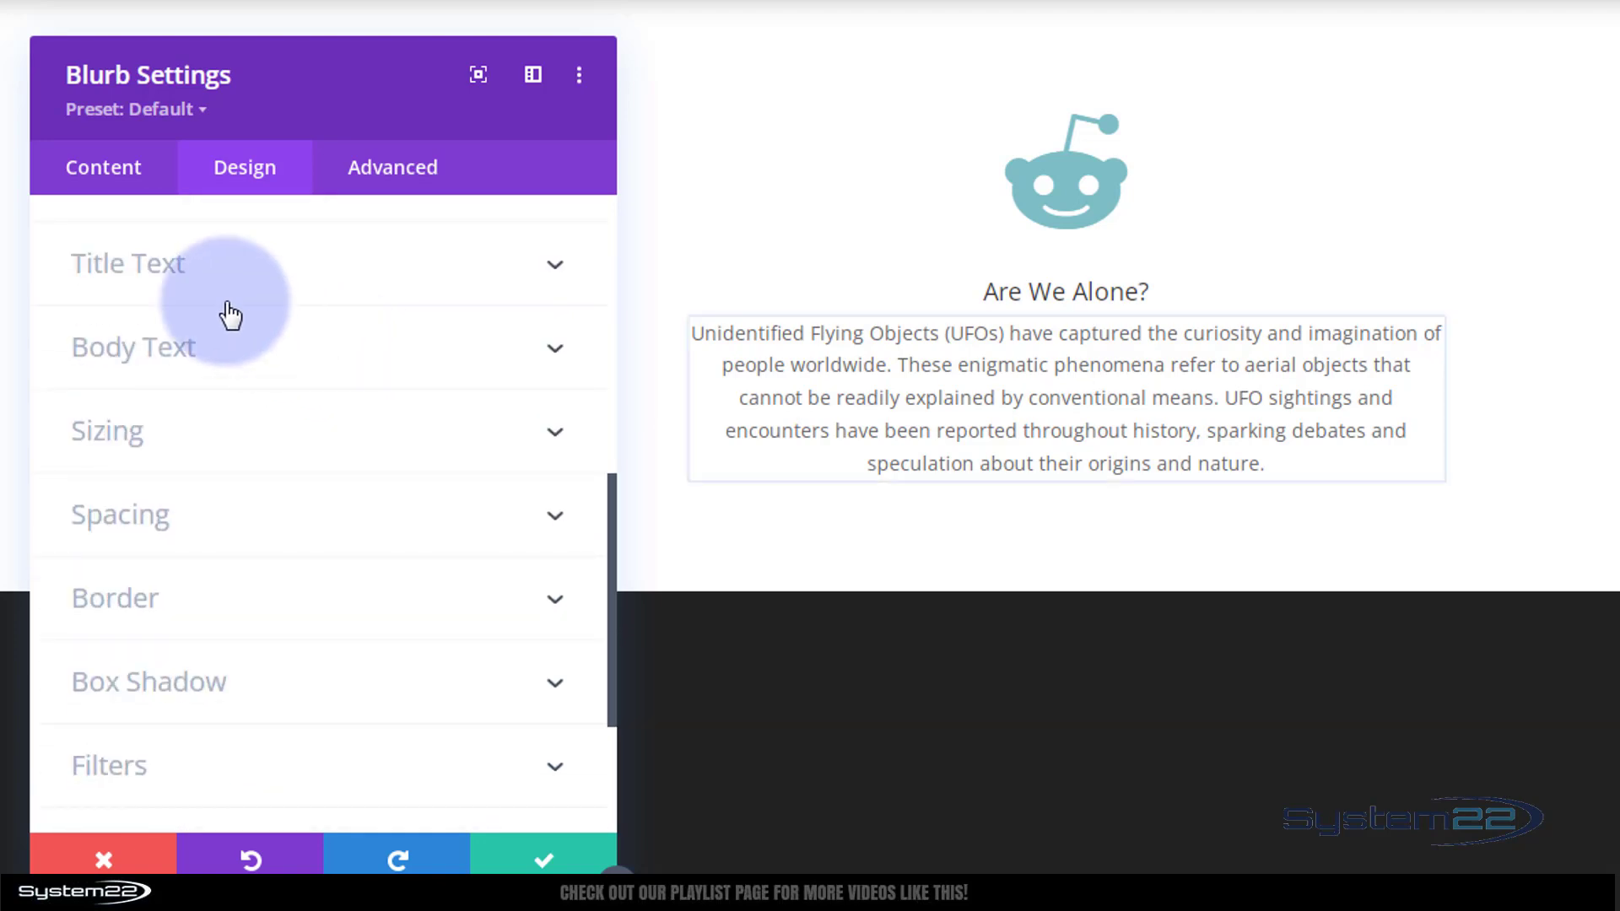
click(266, 292)
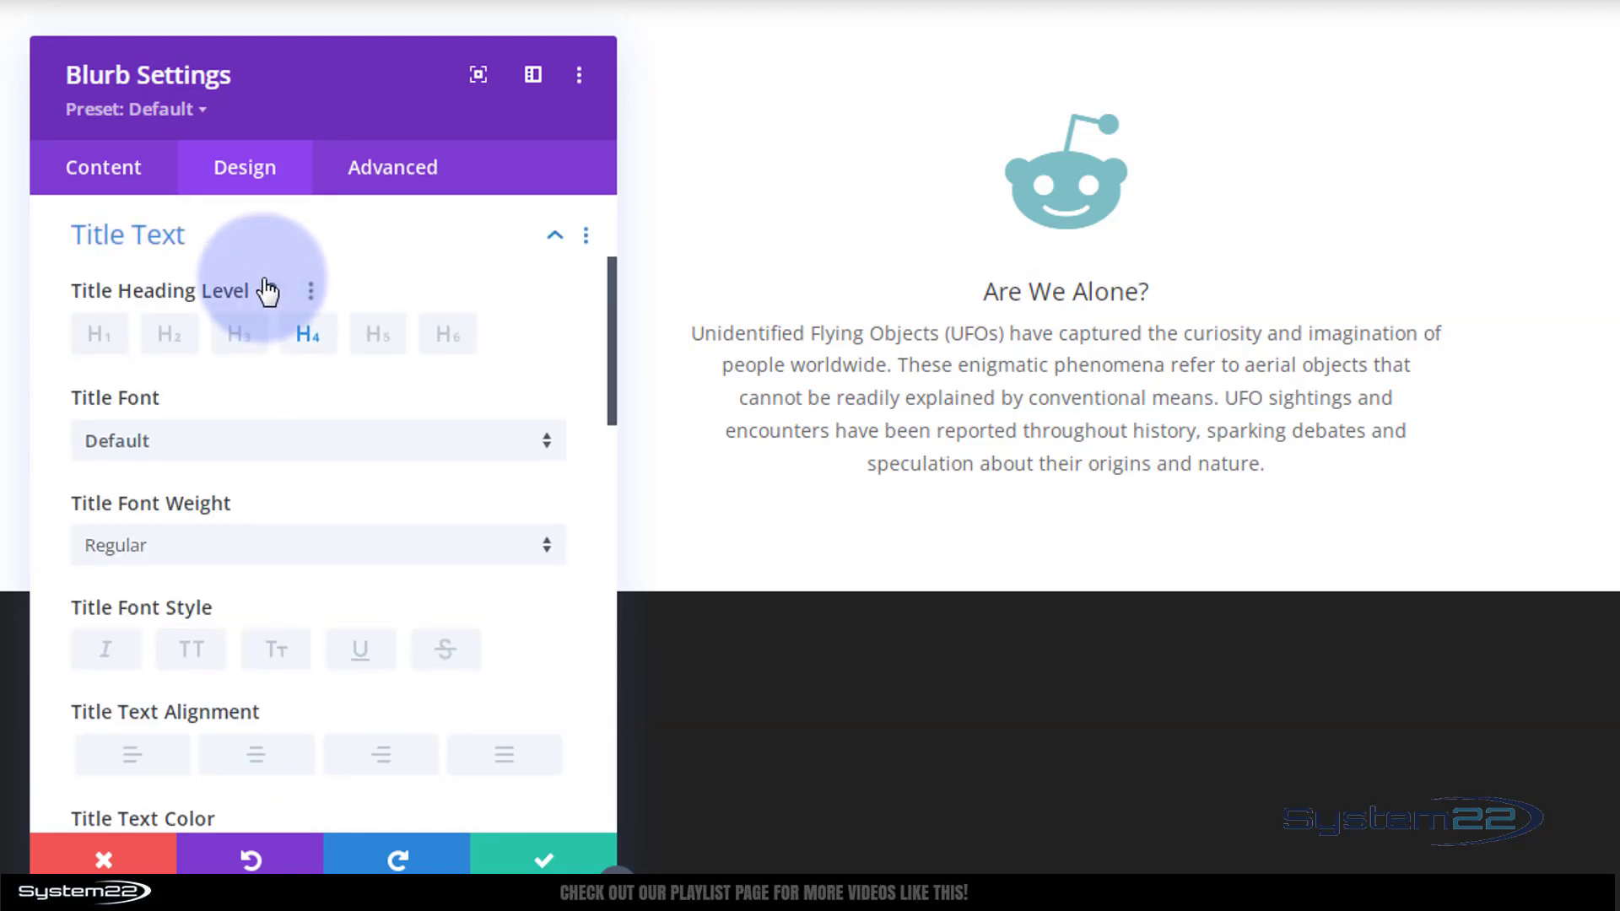
click(197, 453)
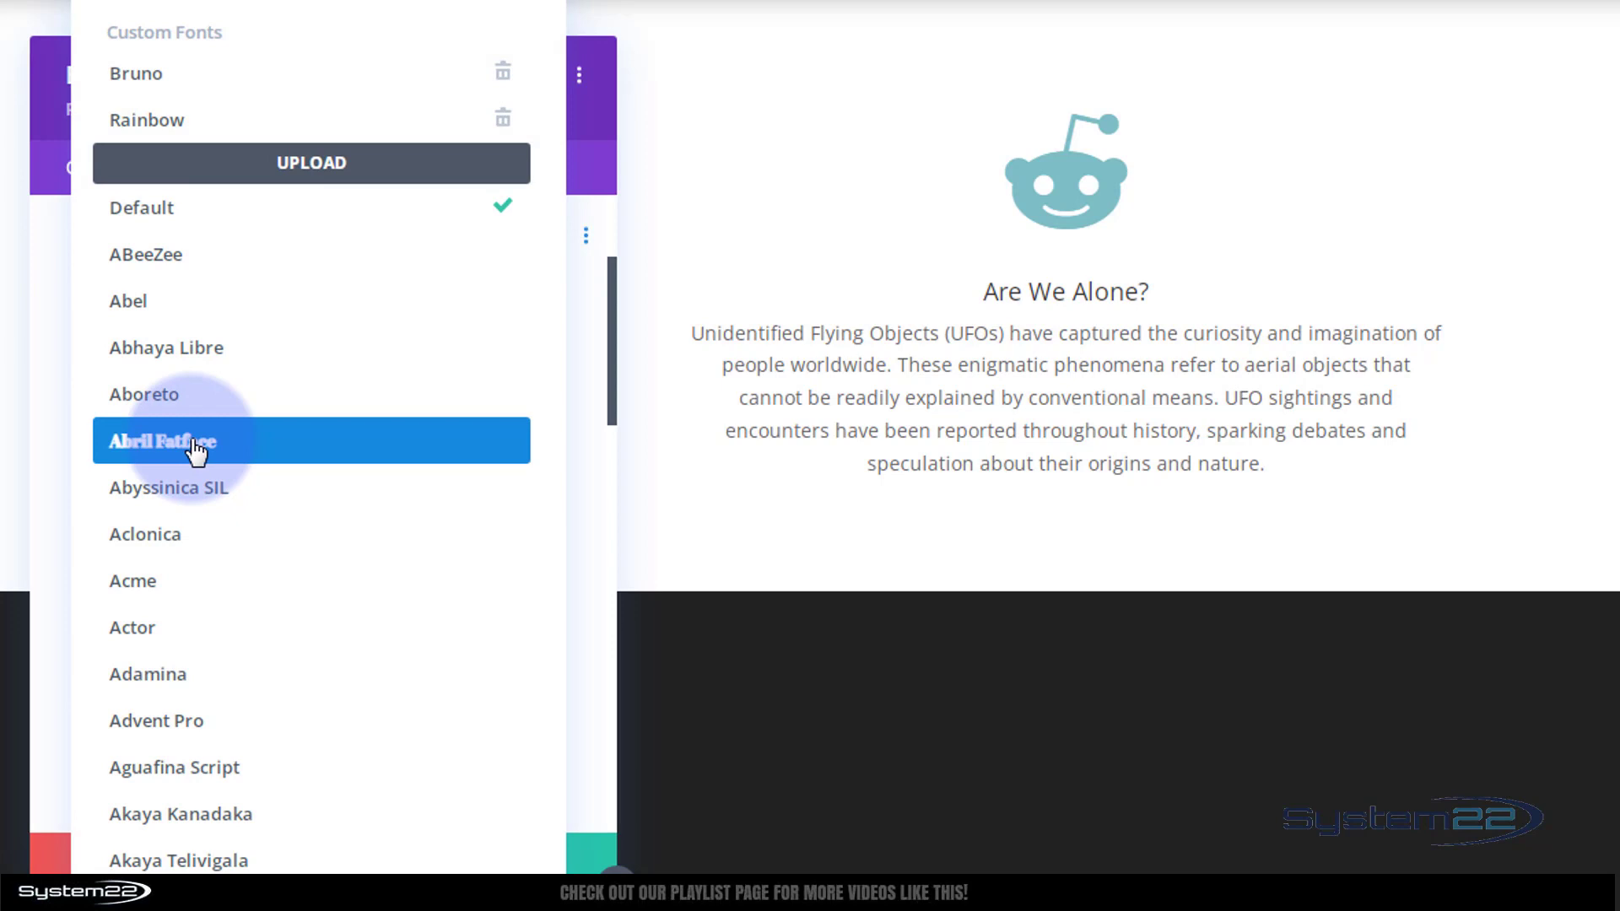
scroll(196, 453, down, 15)
click(196, 453)
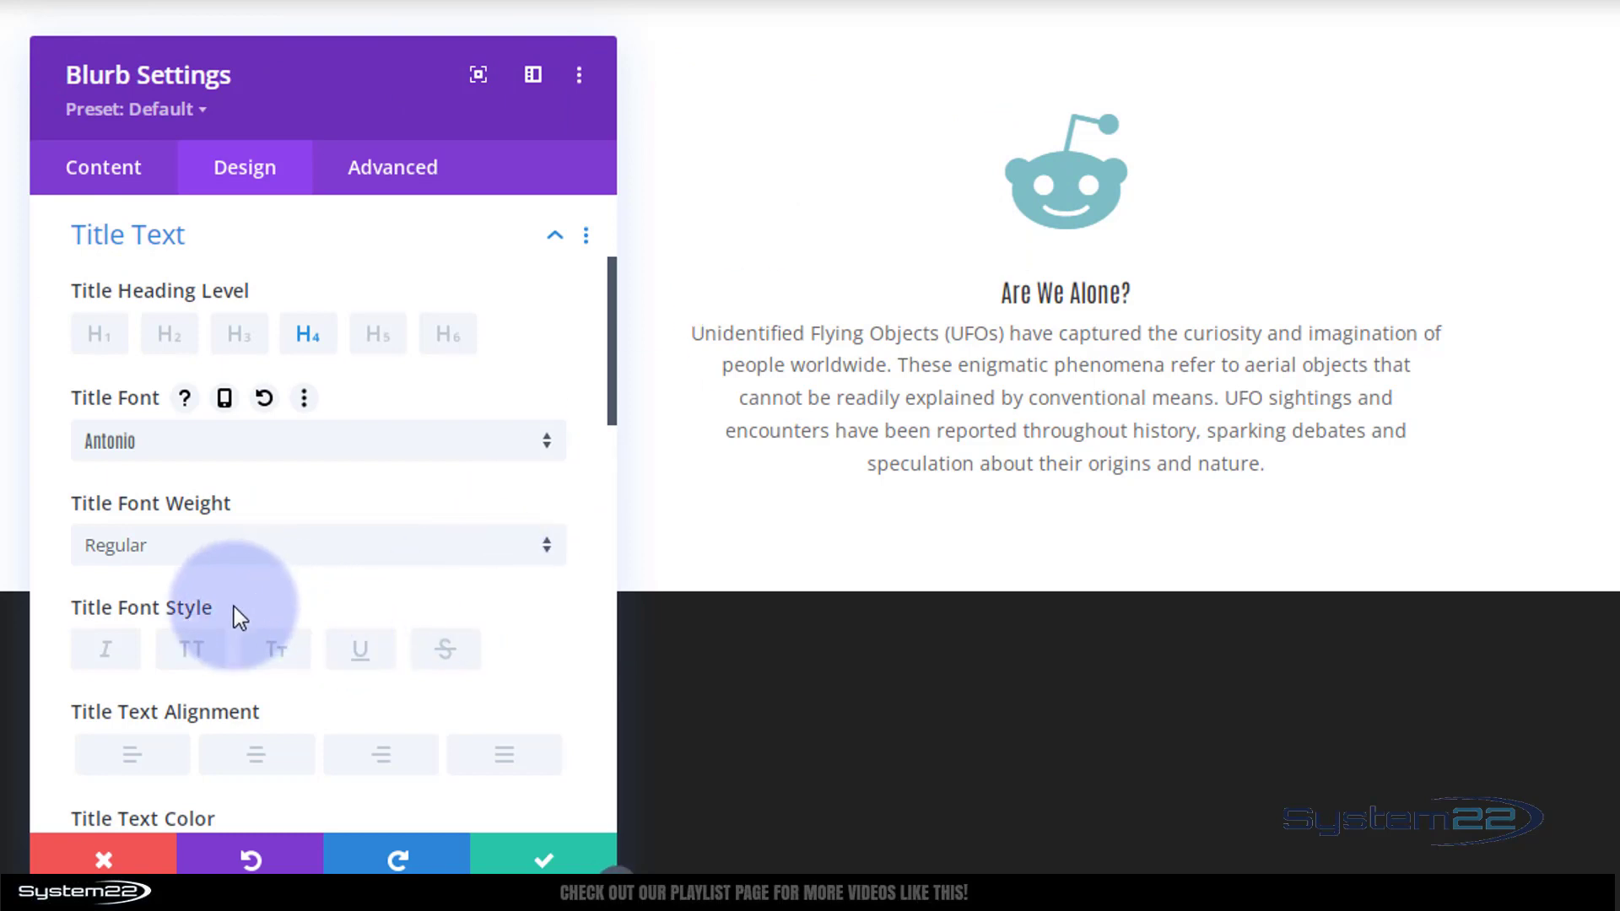
click(174, 552)
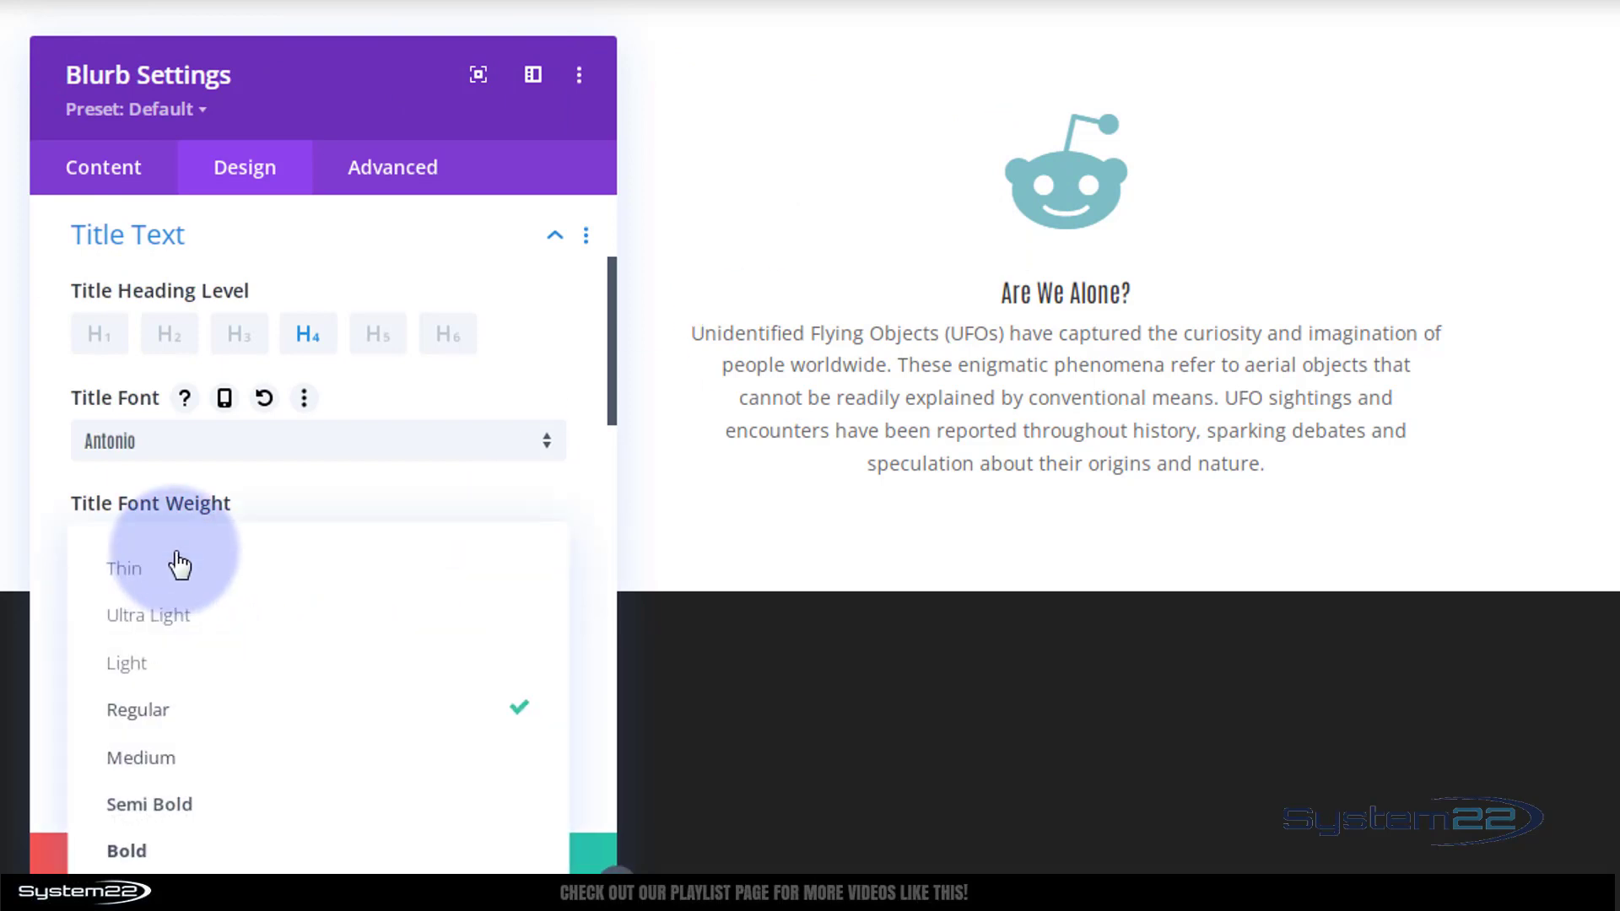
click(150, 803)
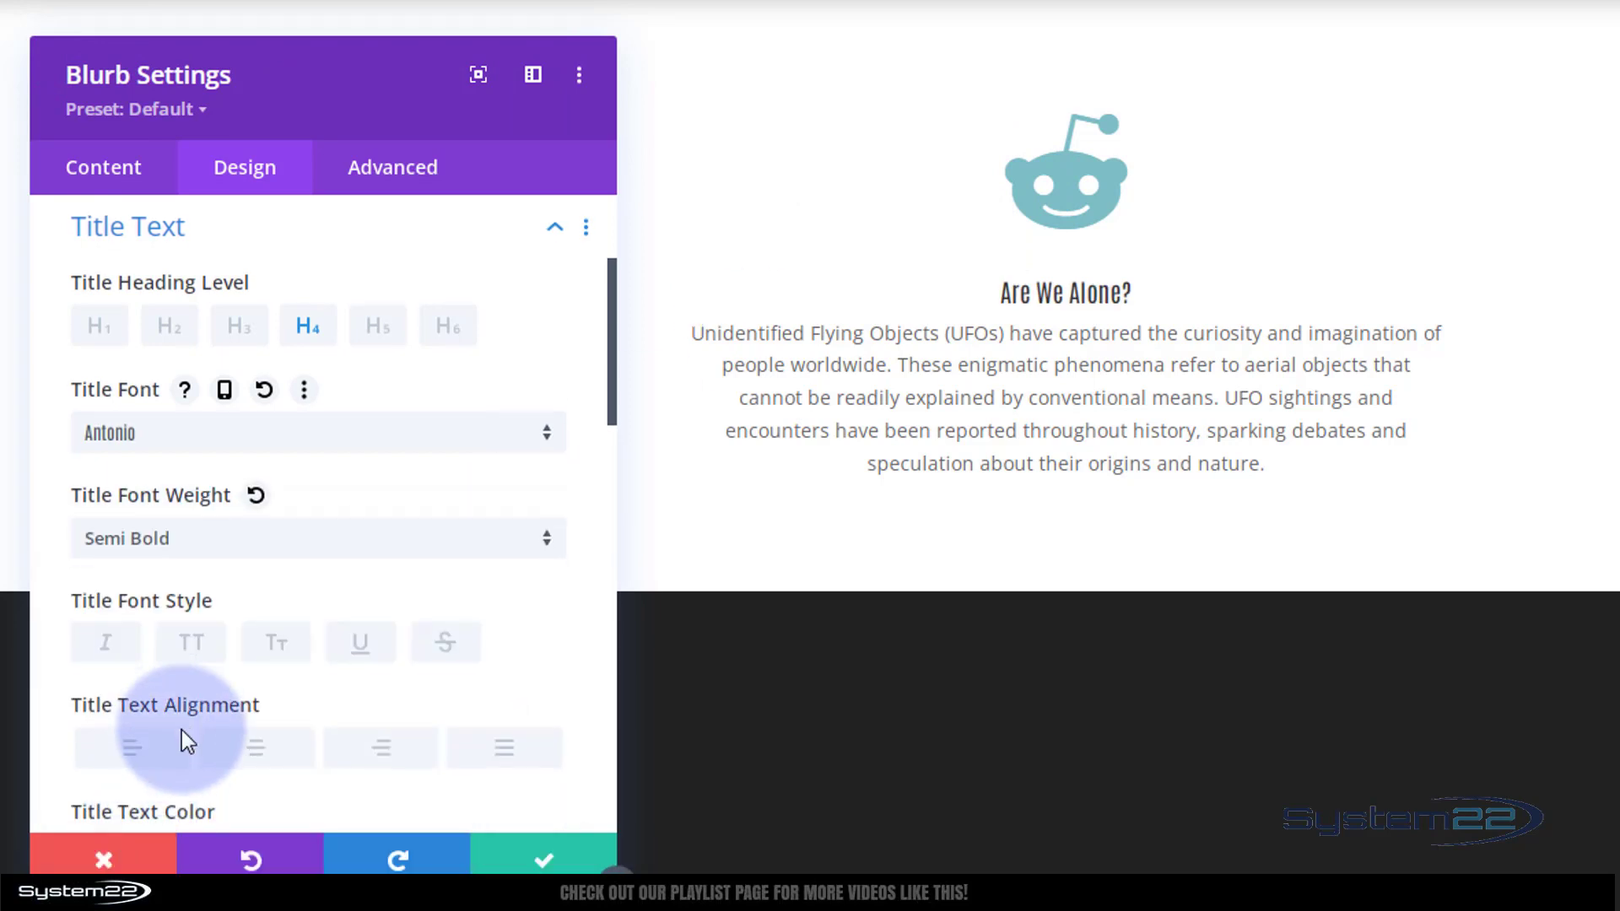
Set the blurb's title text size to 42px and its font weight to Bold
scroll(181, 731, down, 3)
drag(132, 760, 204, 757)
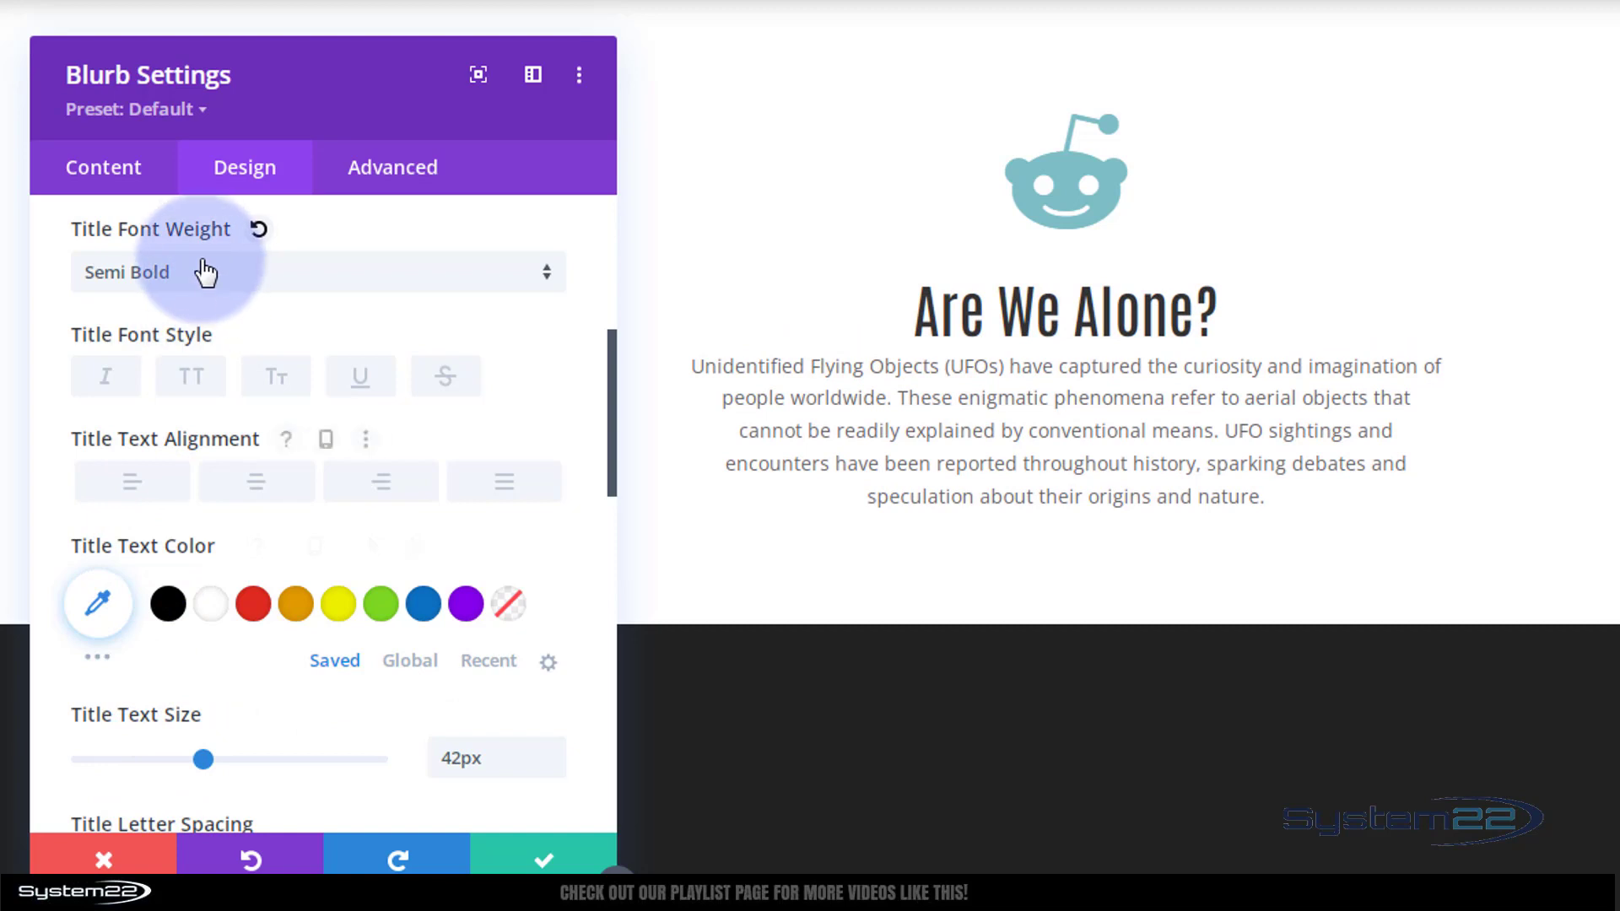
click(199, 285)
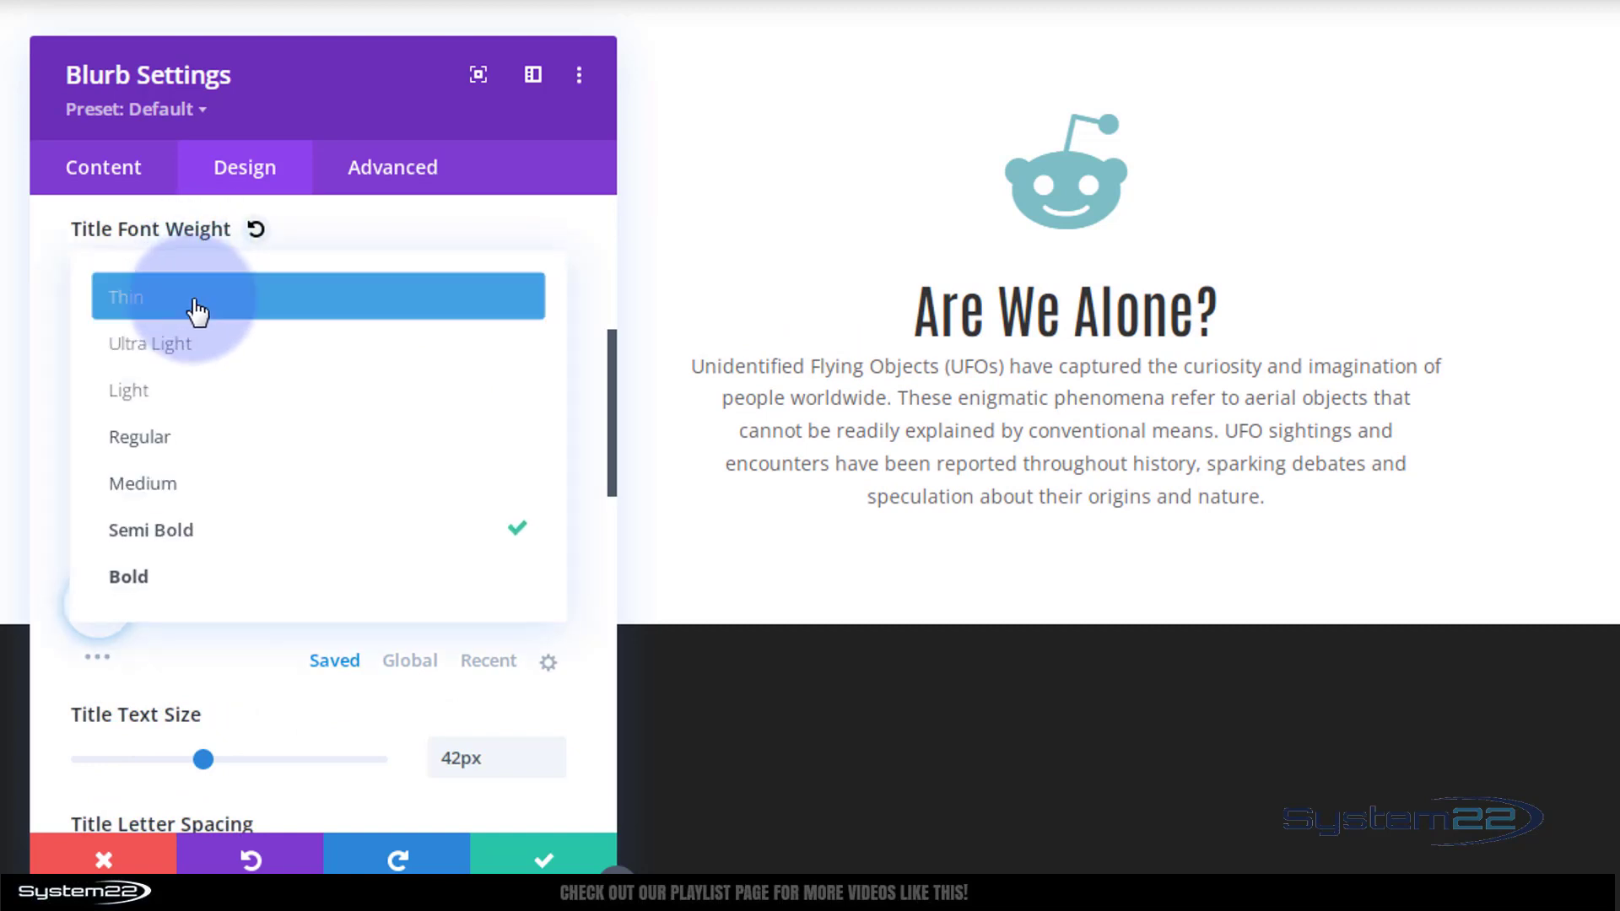
click(148, 578)
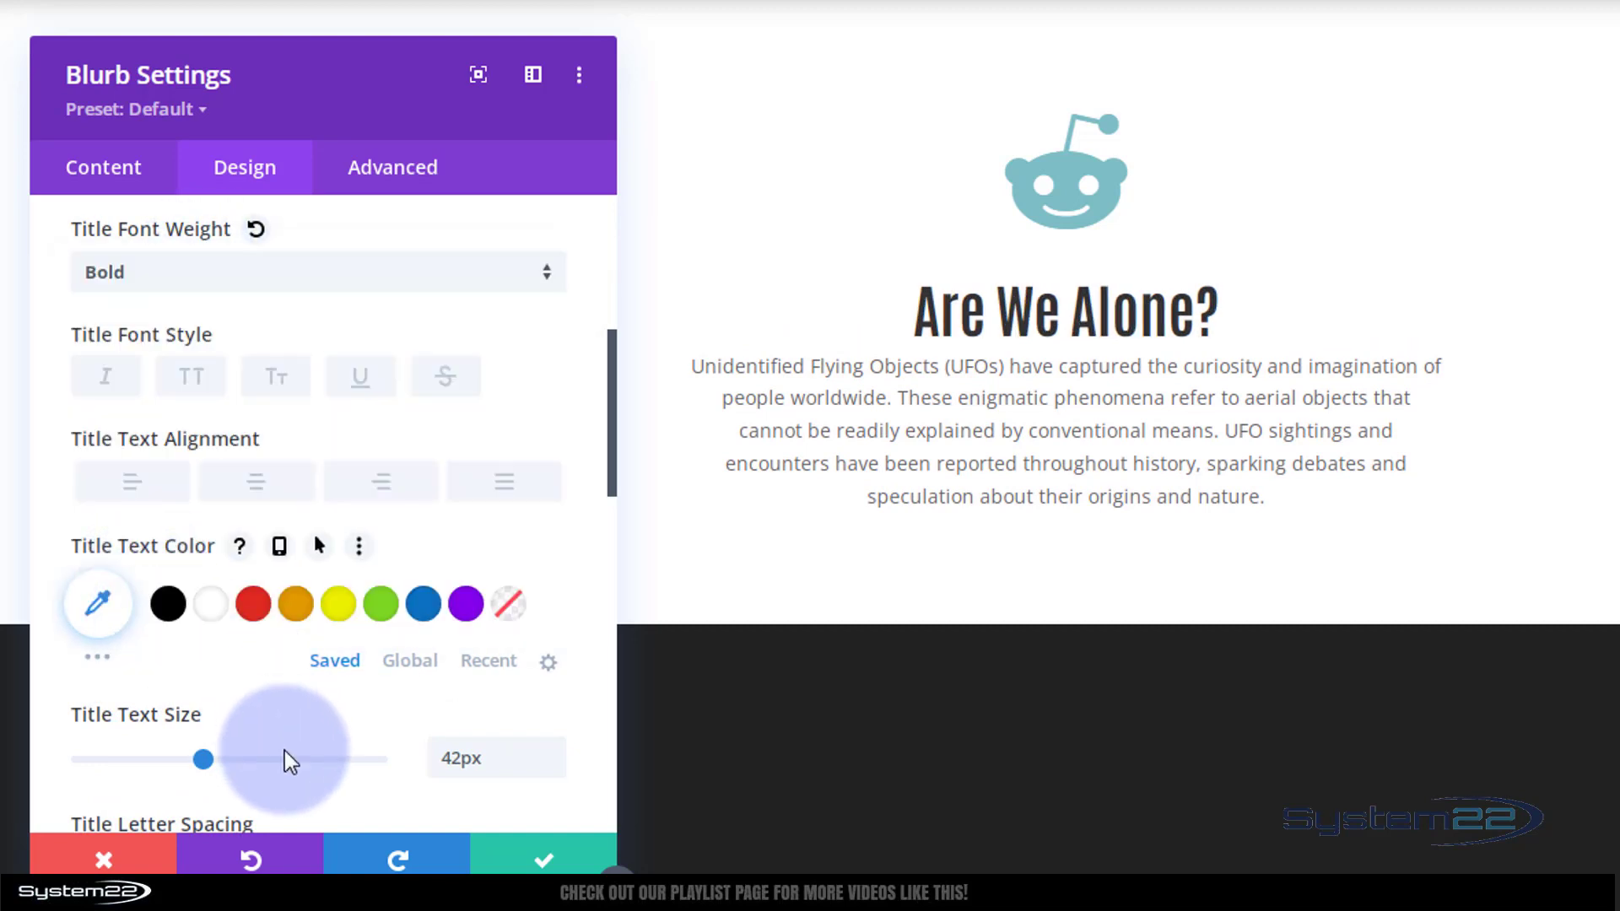
Set the blurb's title line height to 2.1em
mouse_move(332, 744)
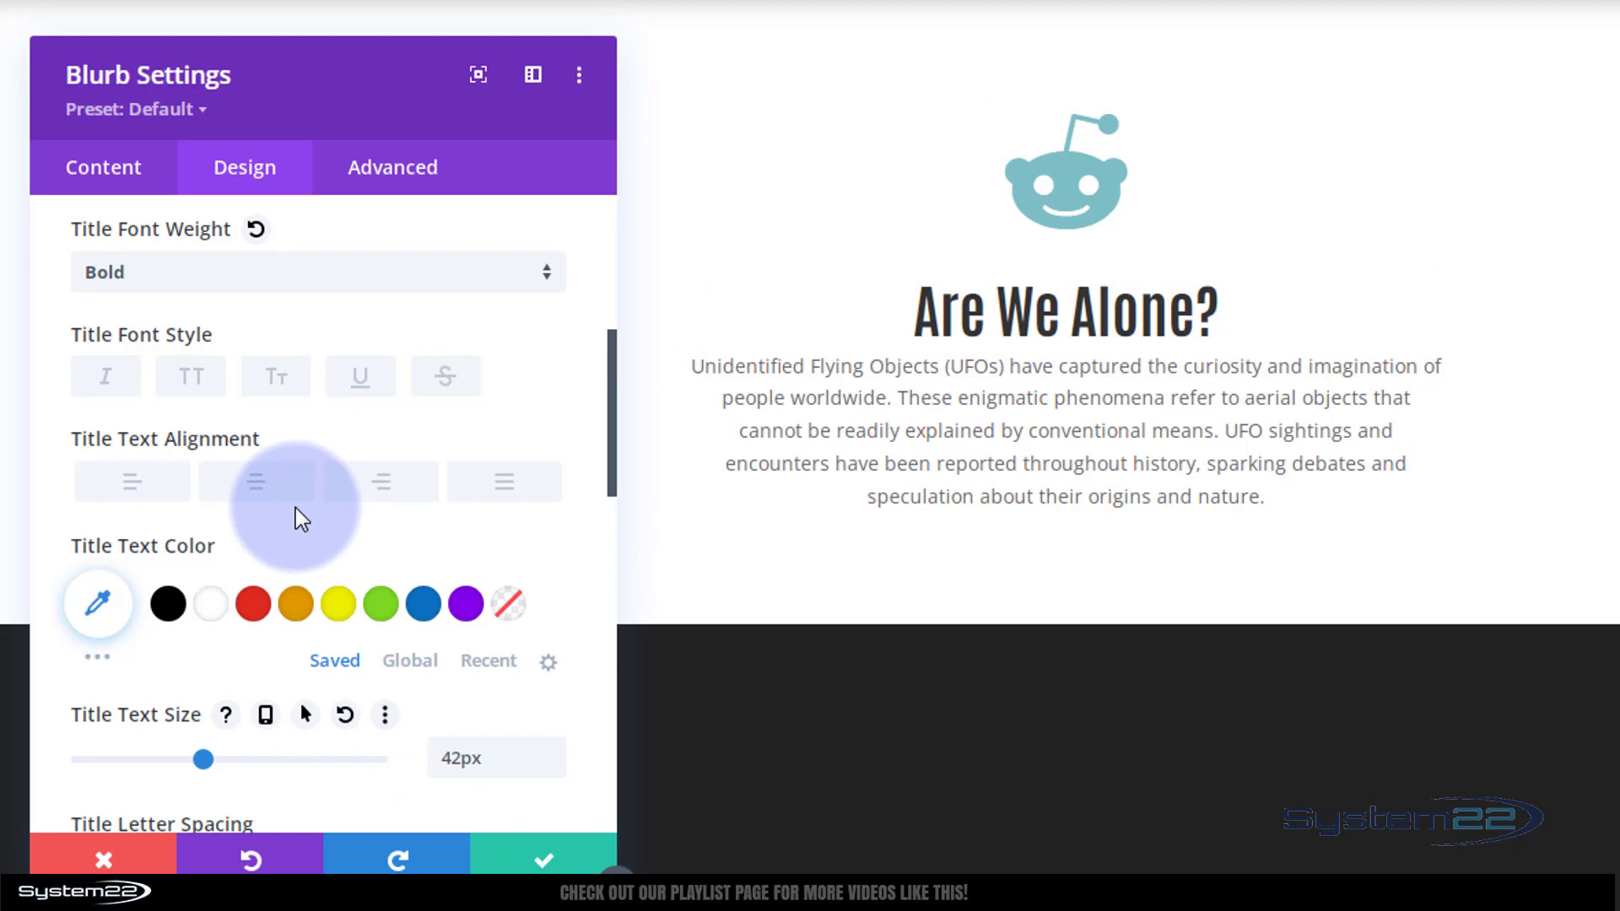
scroll(296, 508, down, 3)
scroll(295, 508, down, 2)
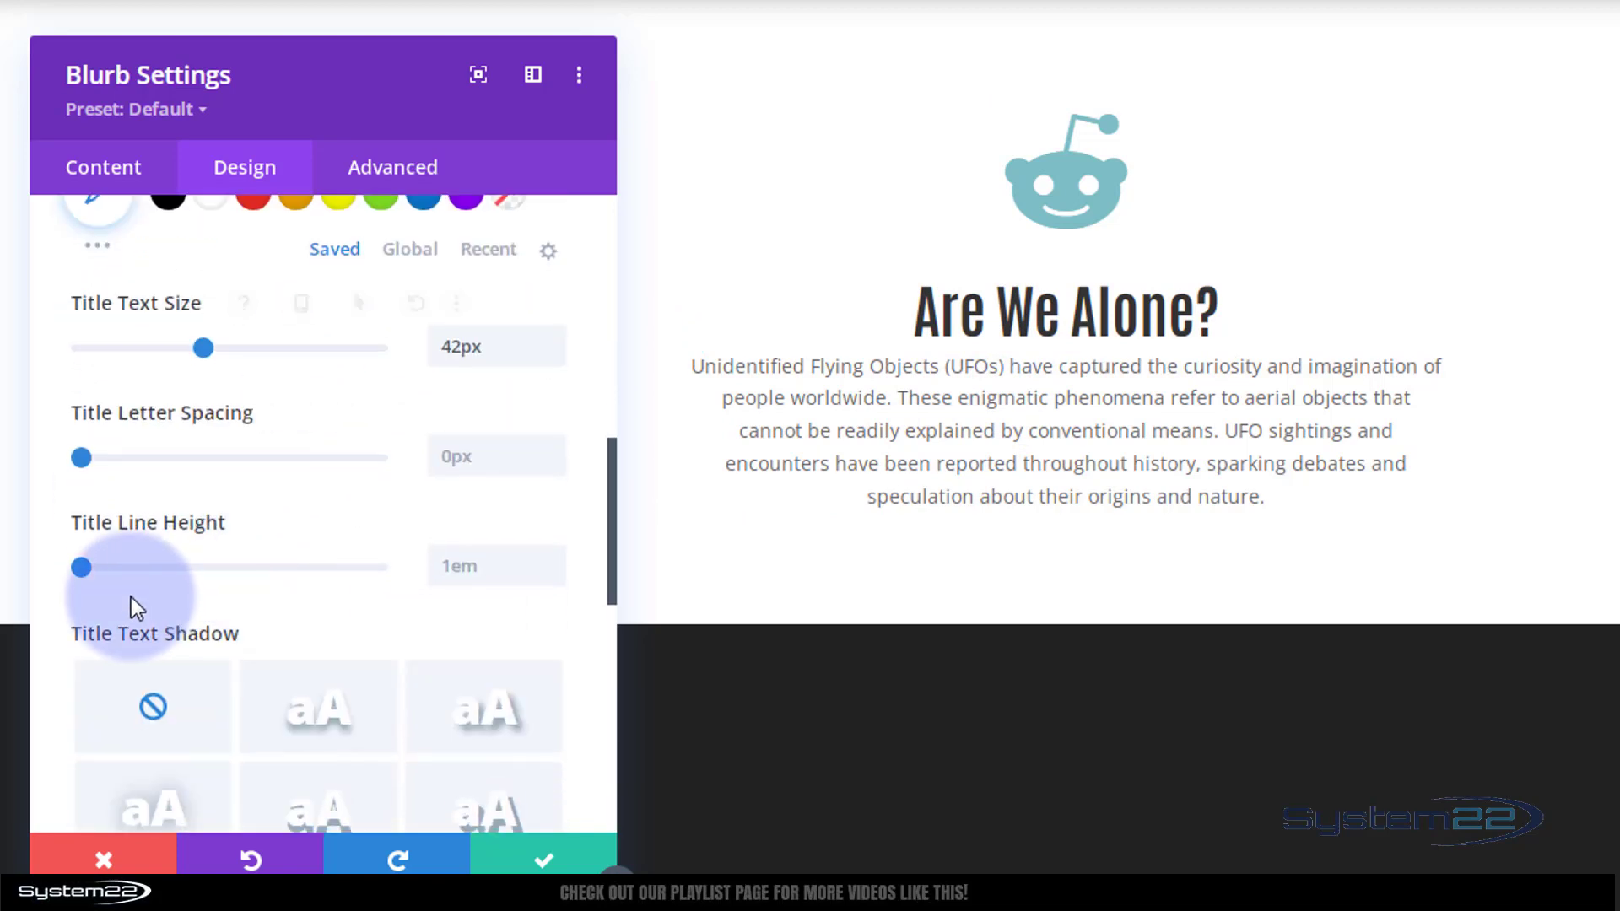
drag(84, 567, 241, 581)
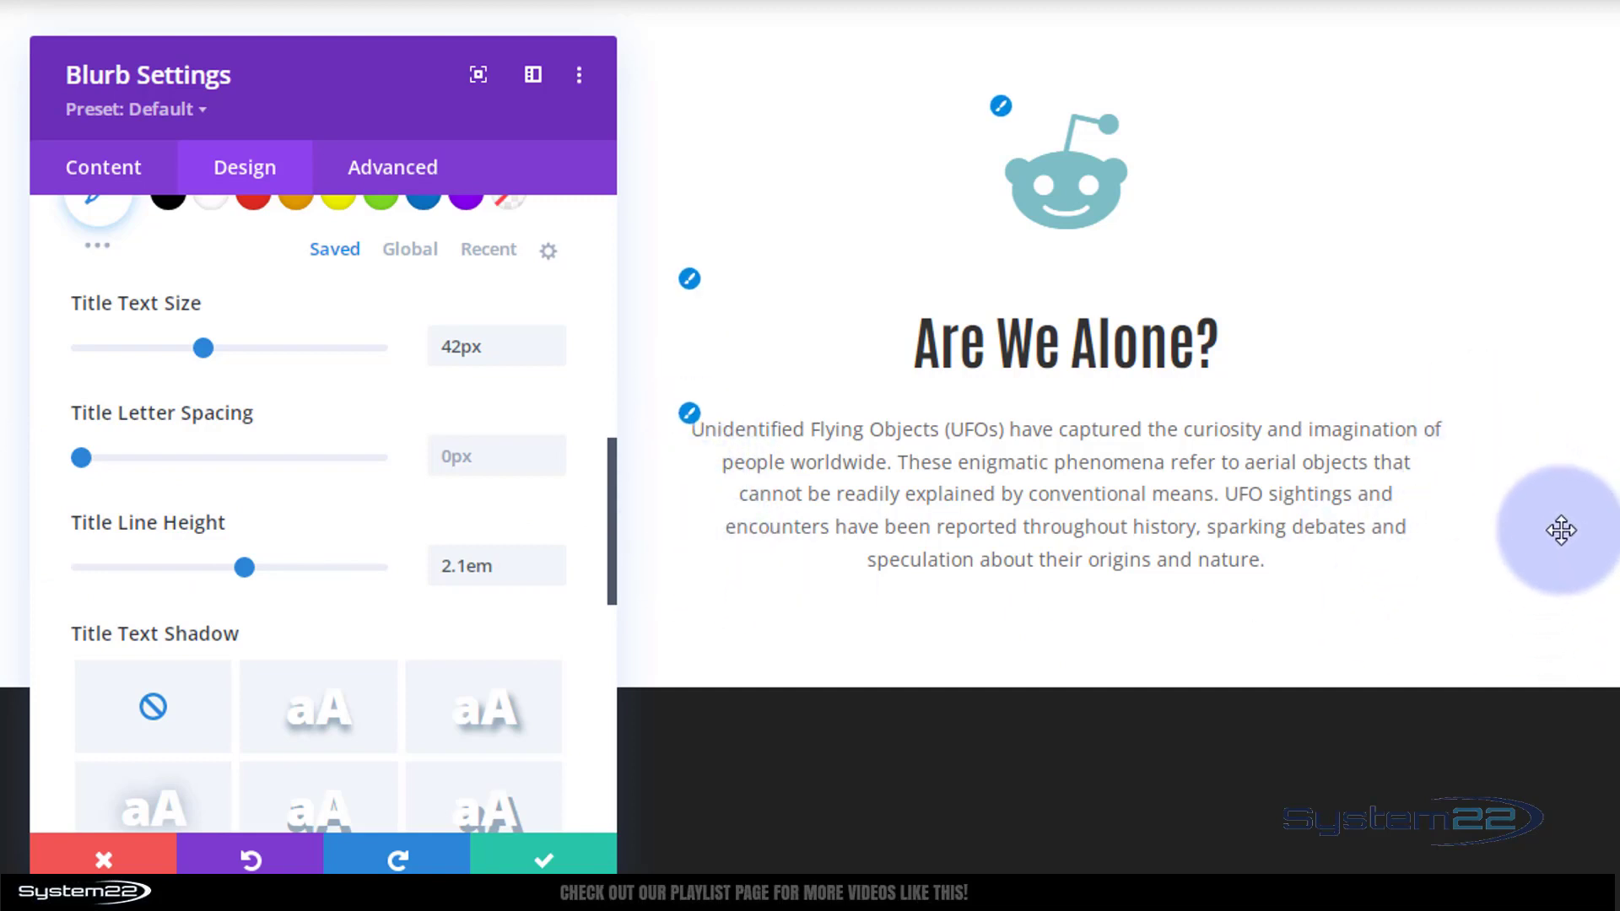
Set the blurb's content width to 100% in its sizing options and save the module settings
scroll(289, 273, down, 3)
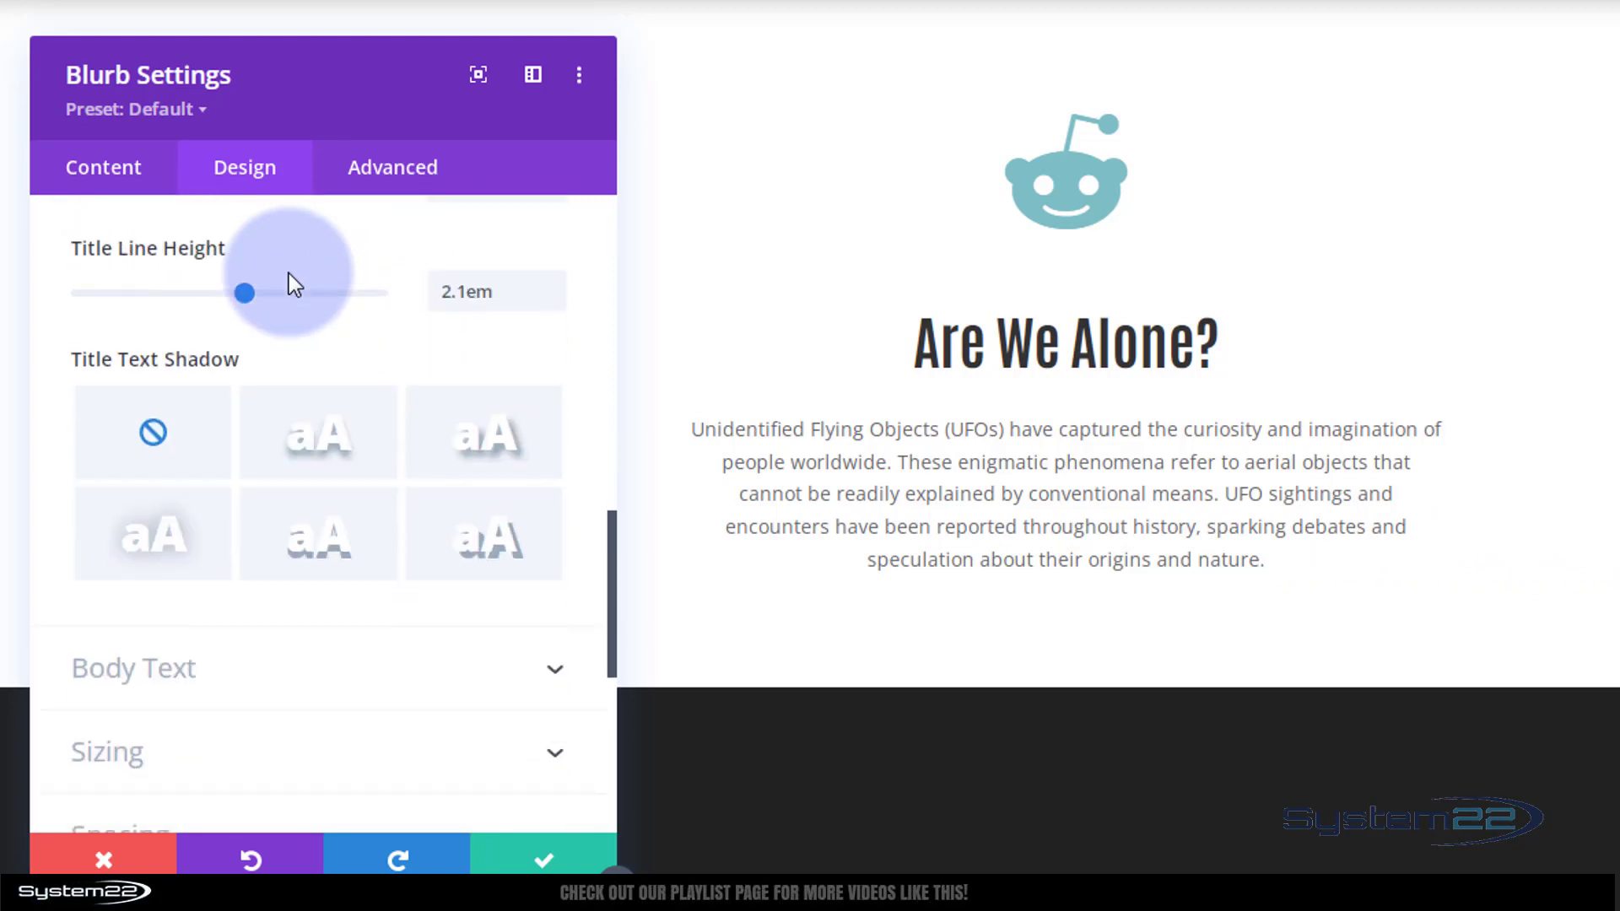
scroll(288, 273, down, 3)
click(265, 457)
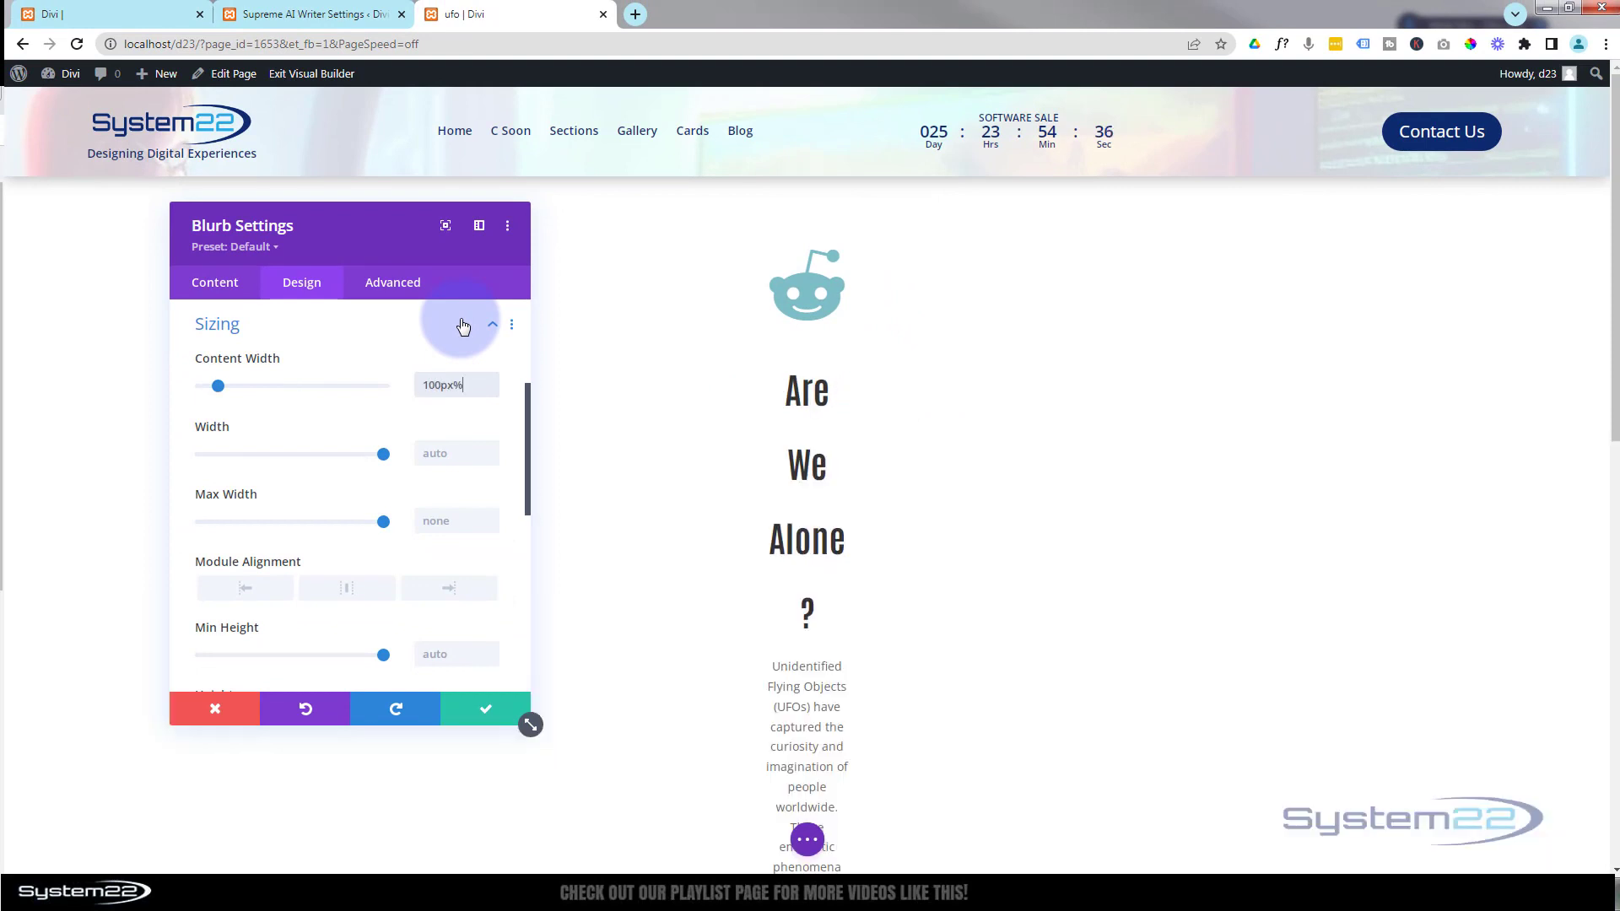
text(%)
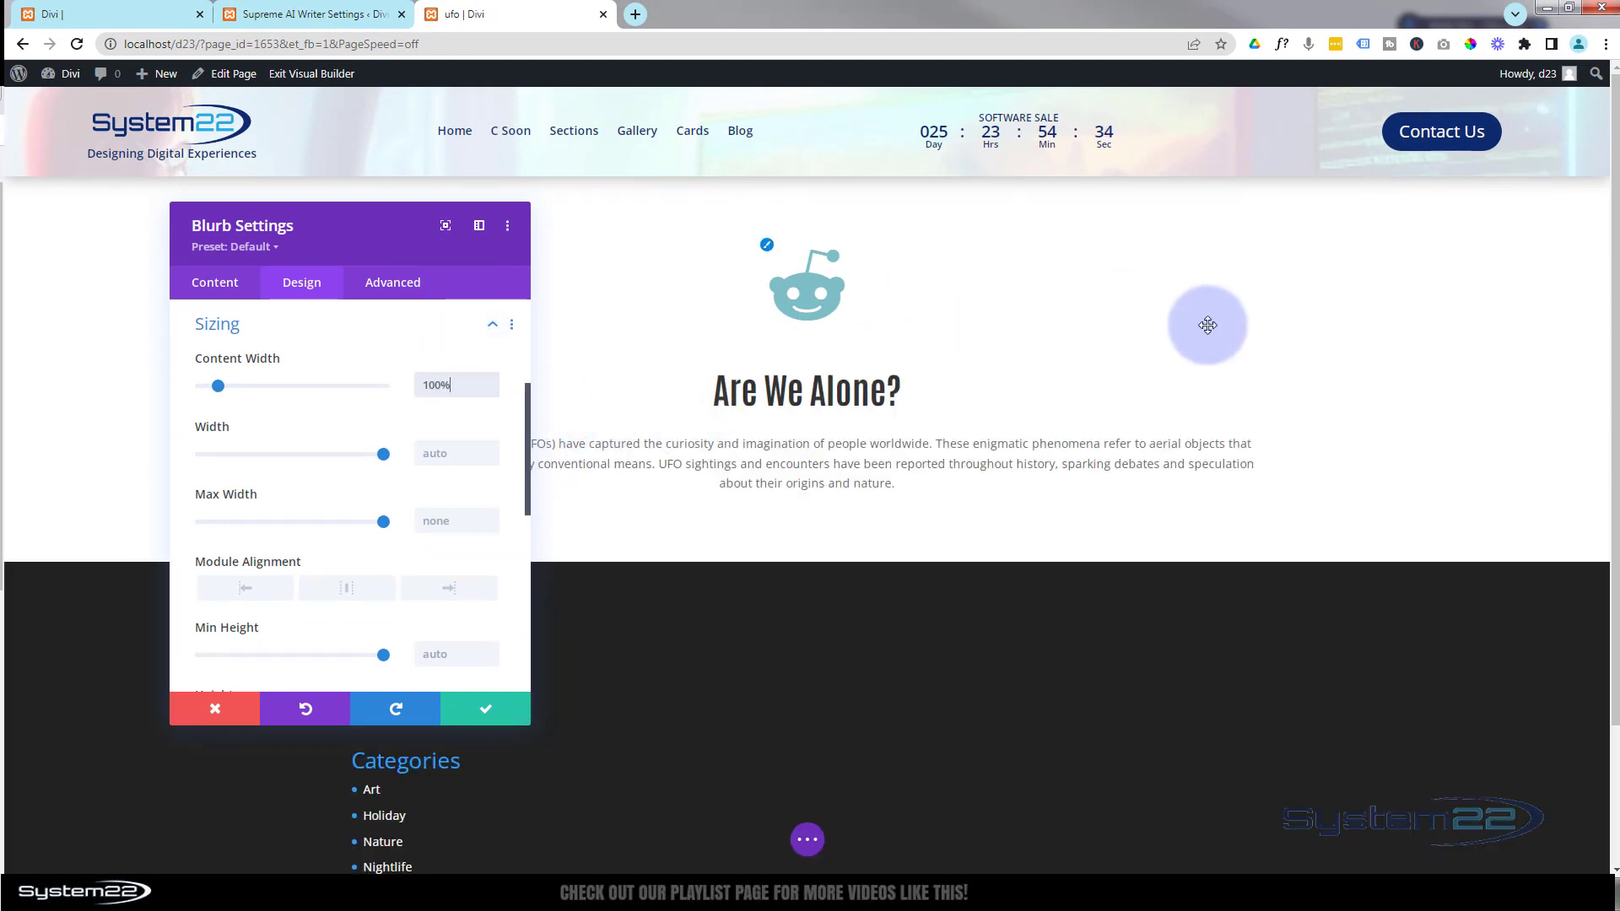
click(1260, 443)
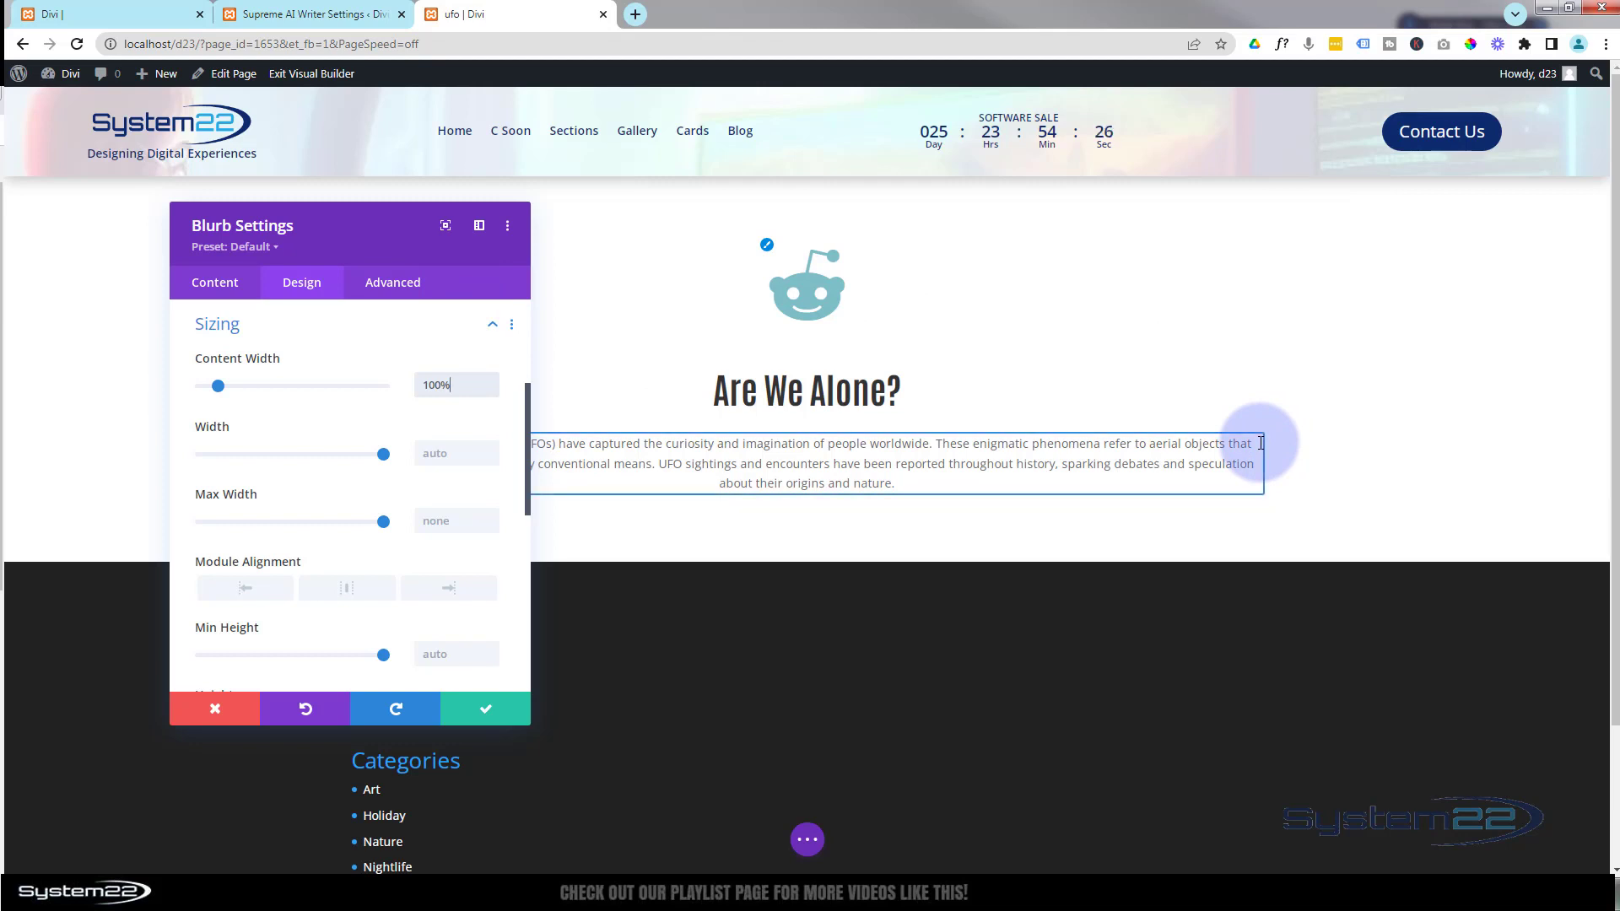
click(504, 711)
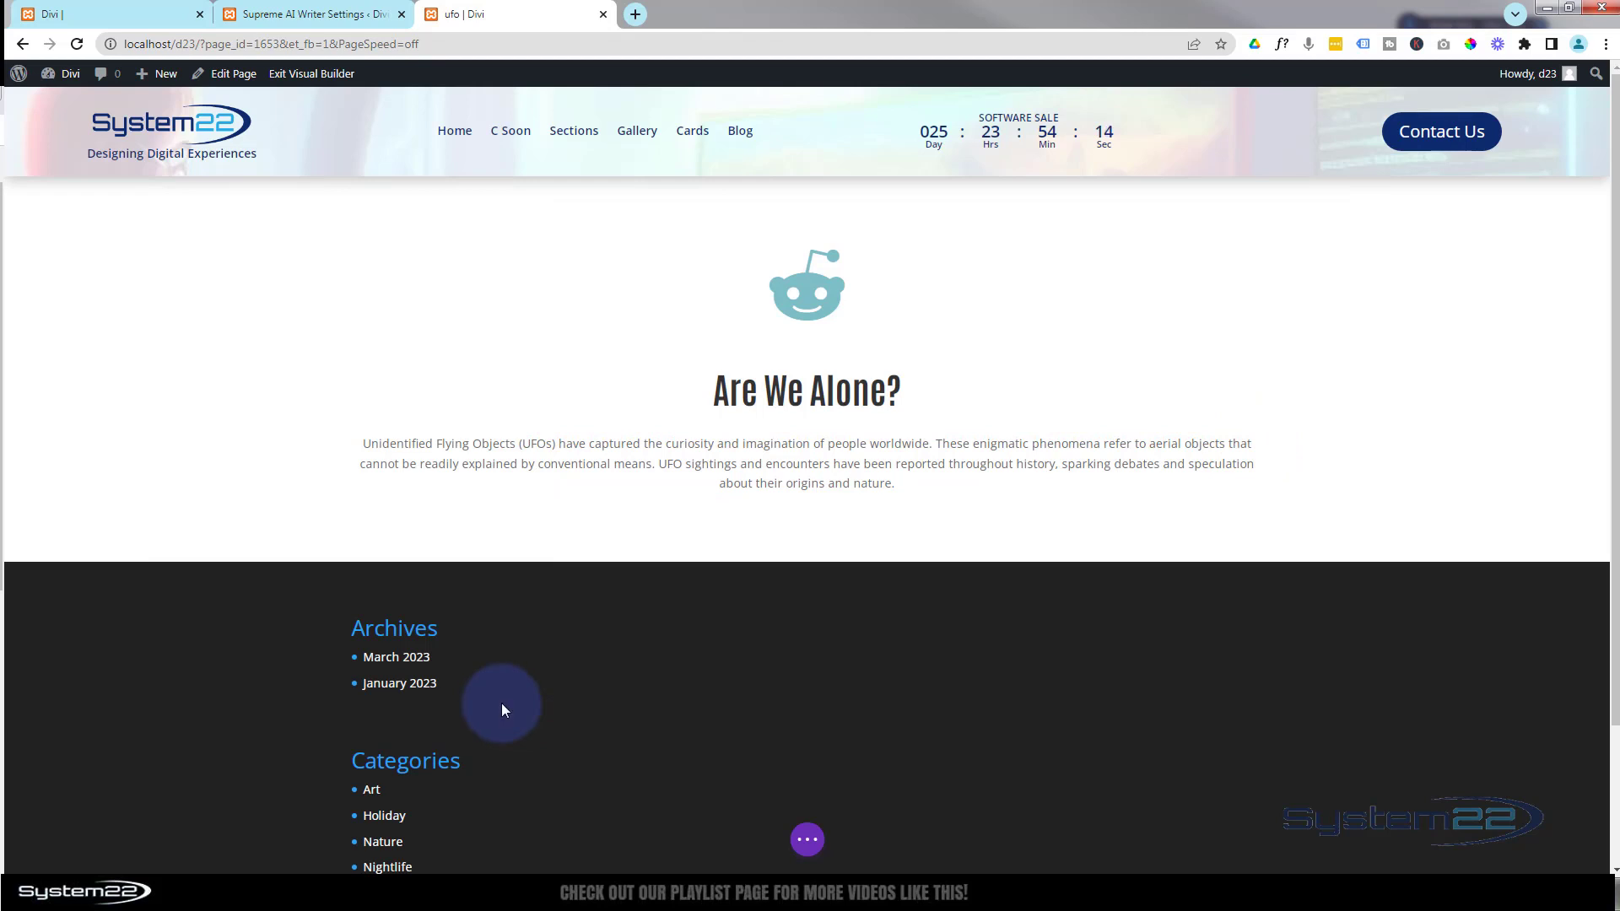
Set the section's background image to bg1.jpg, the red planet landscape, from the media library
mouse_move(217, 326)
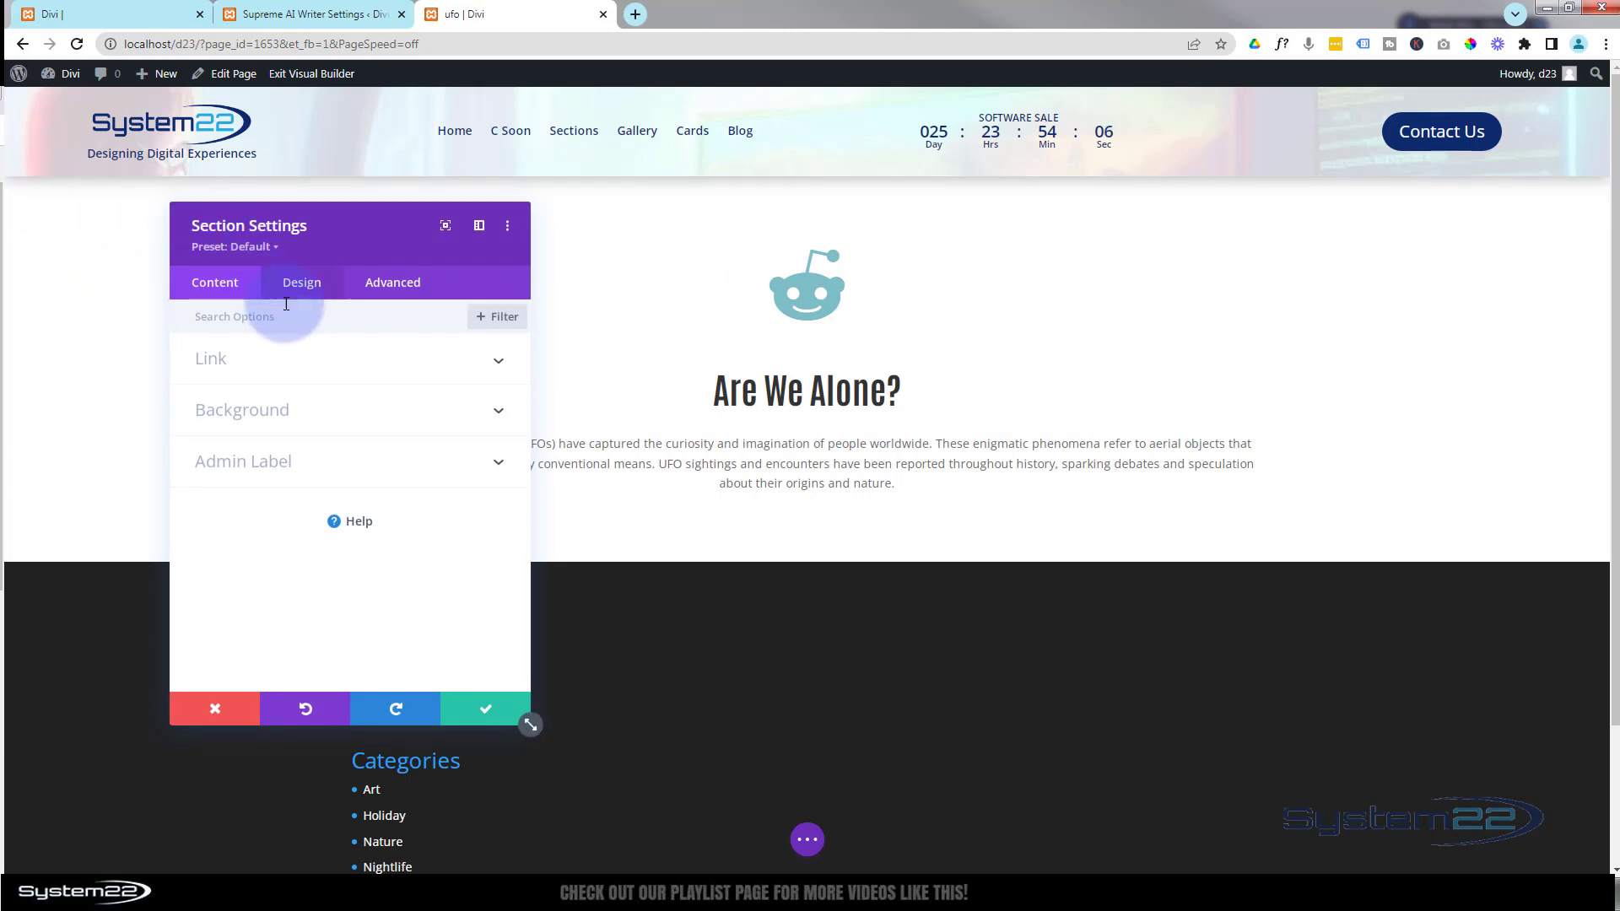
click(298, 411)
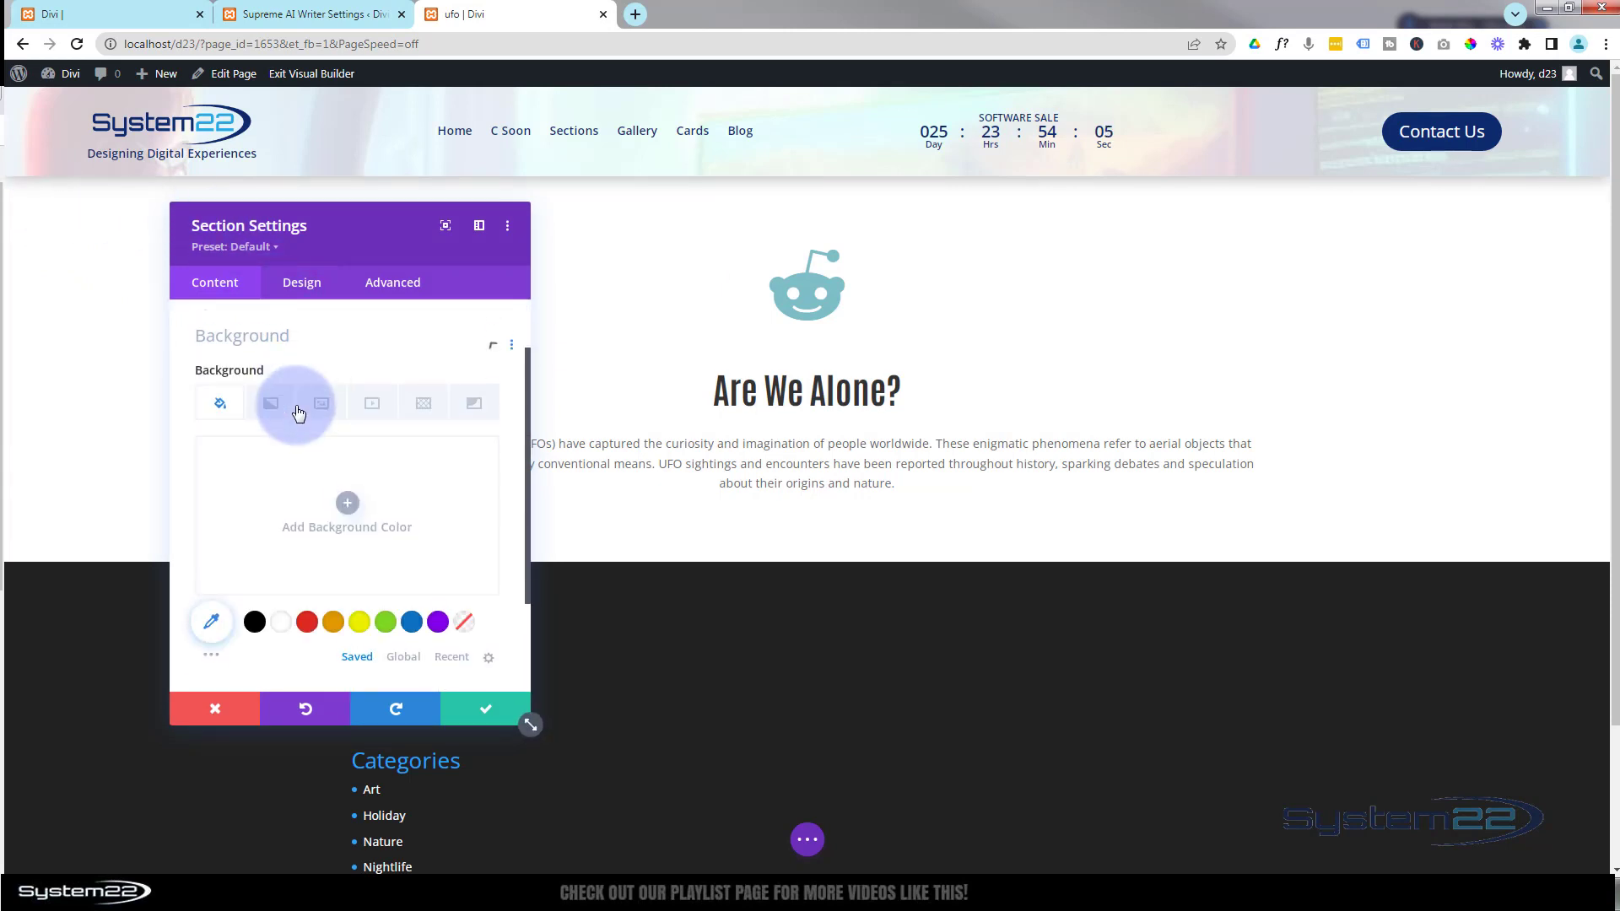
click(330, 395)
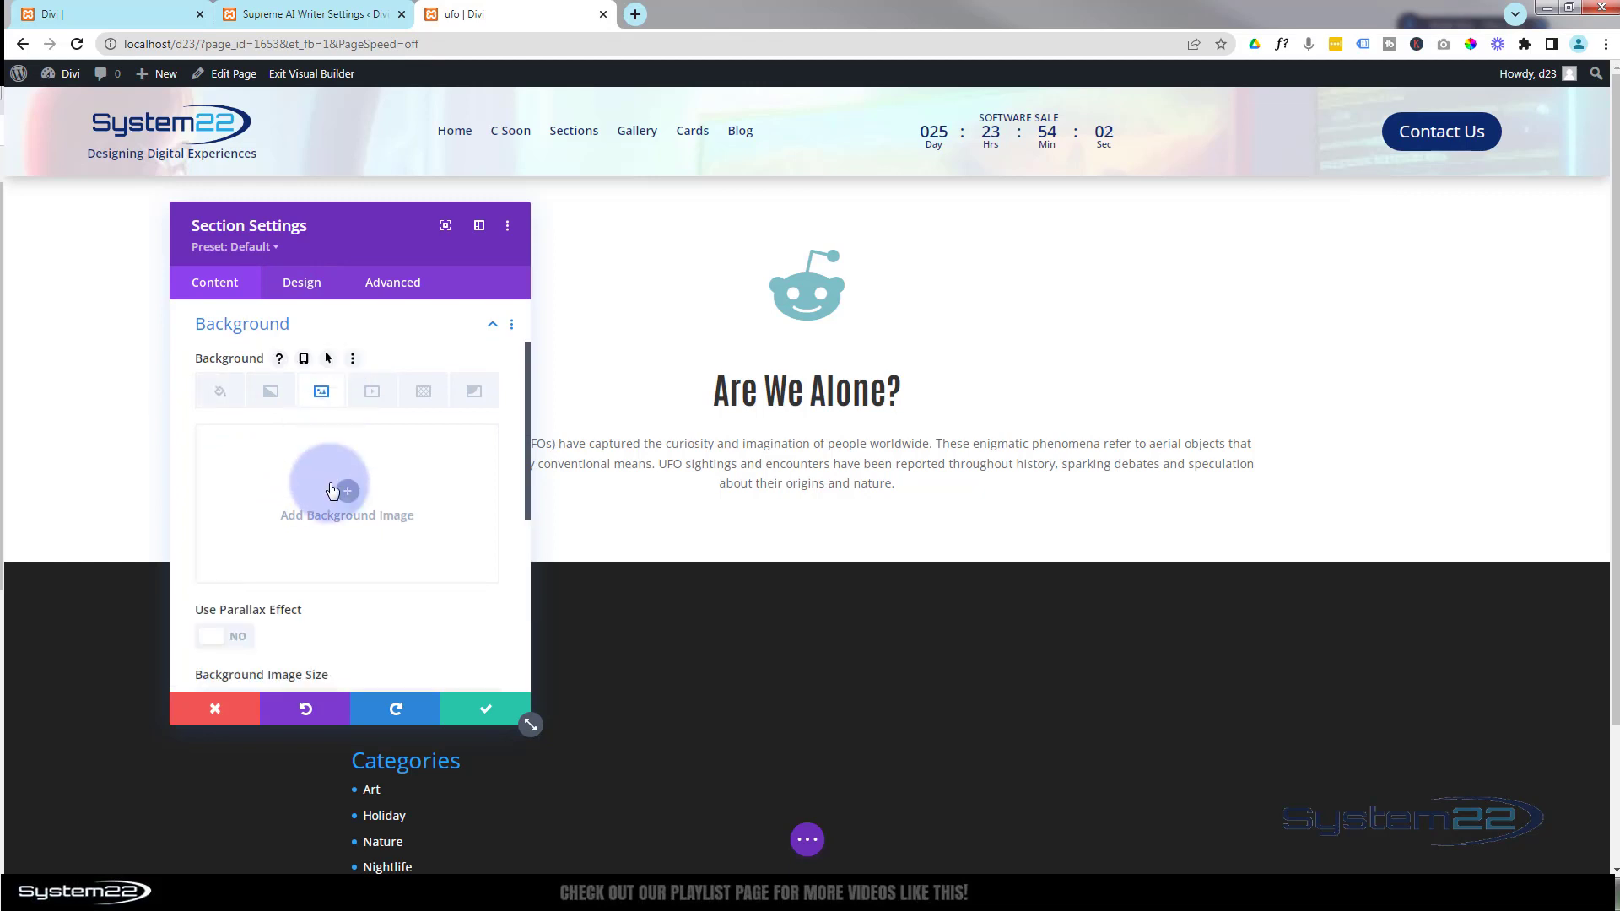
click(348, 493)
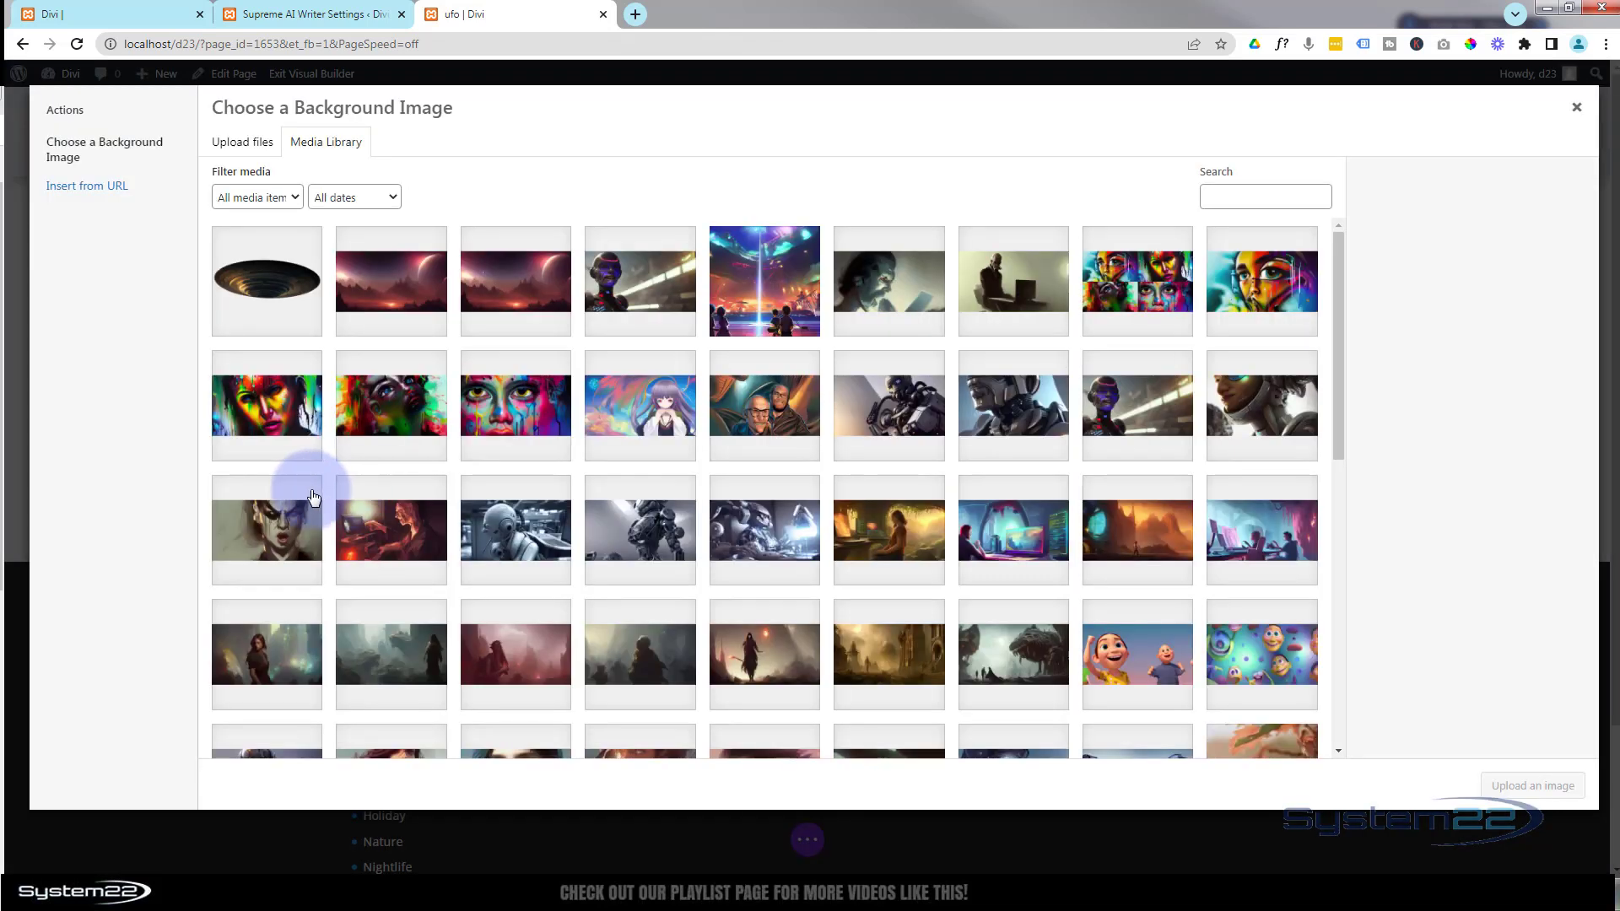
click(401, 287)
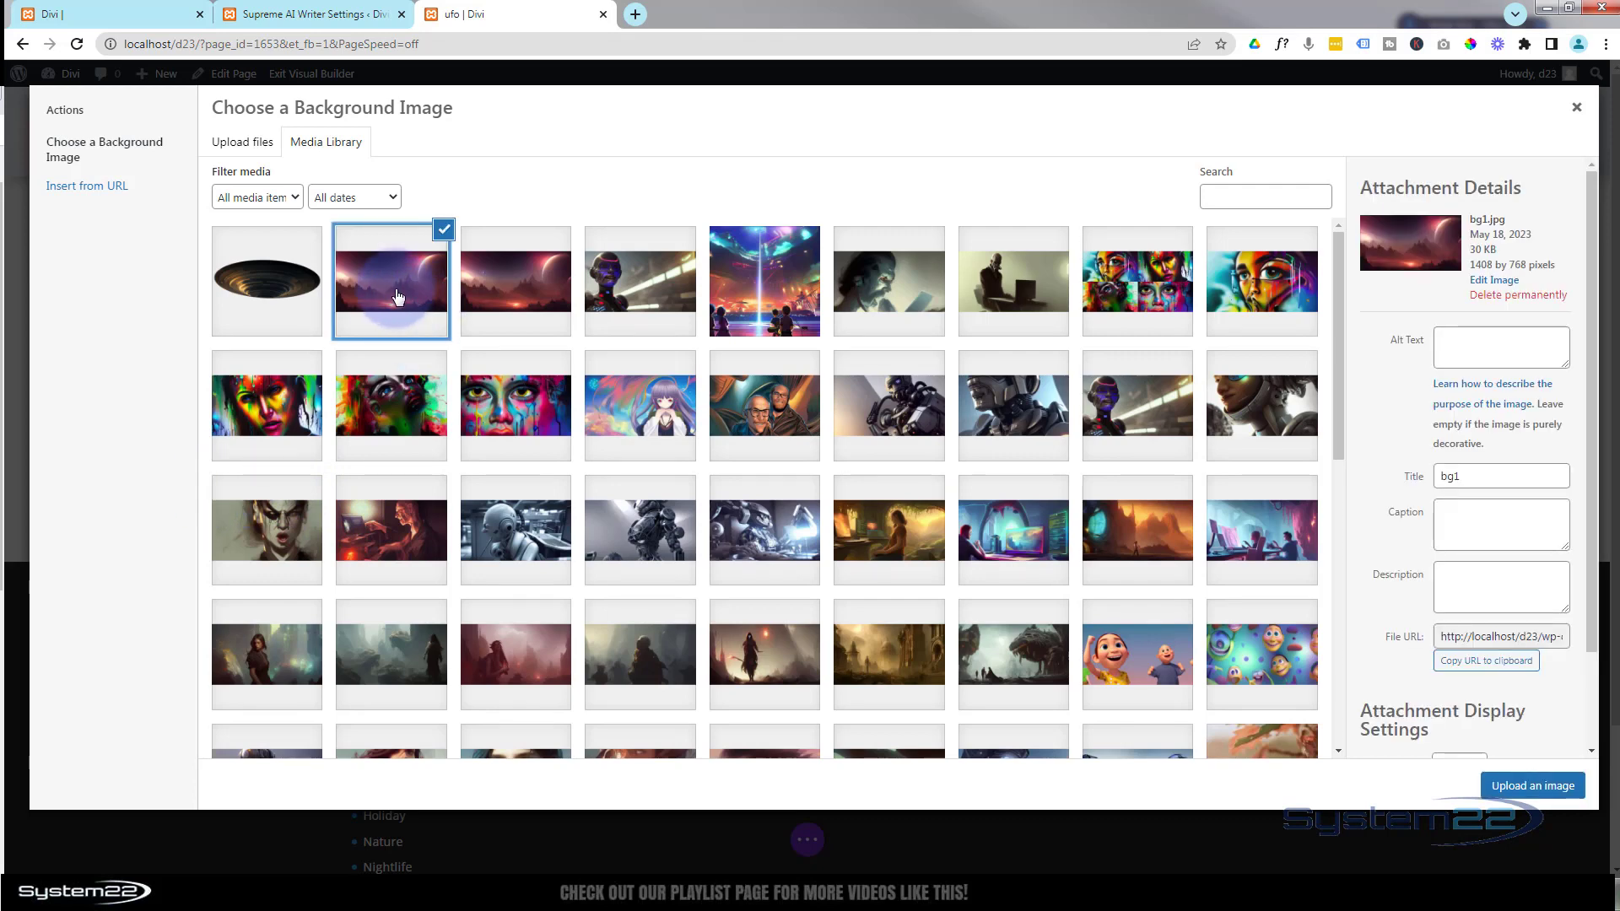
click(1532, 786)
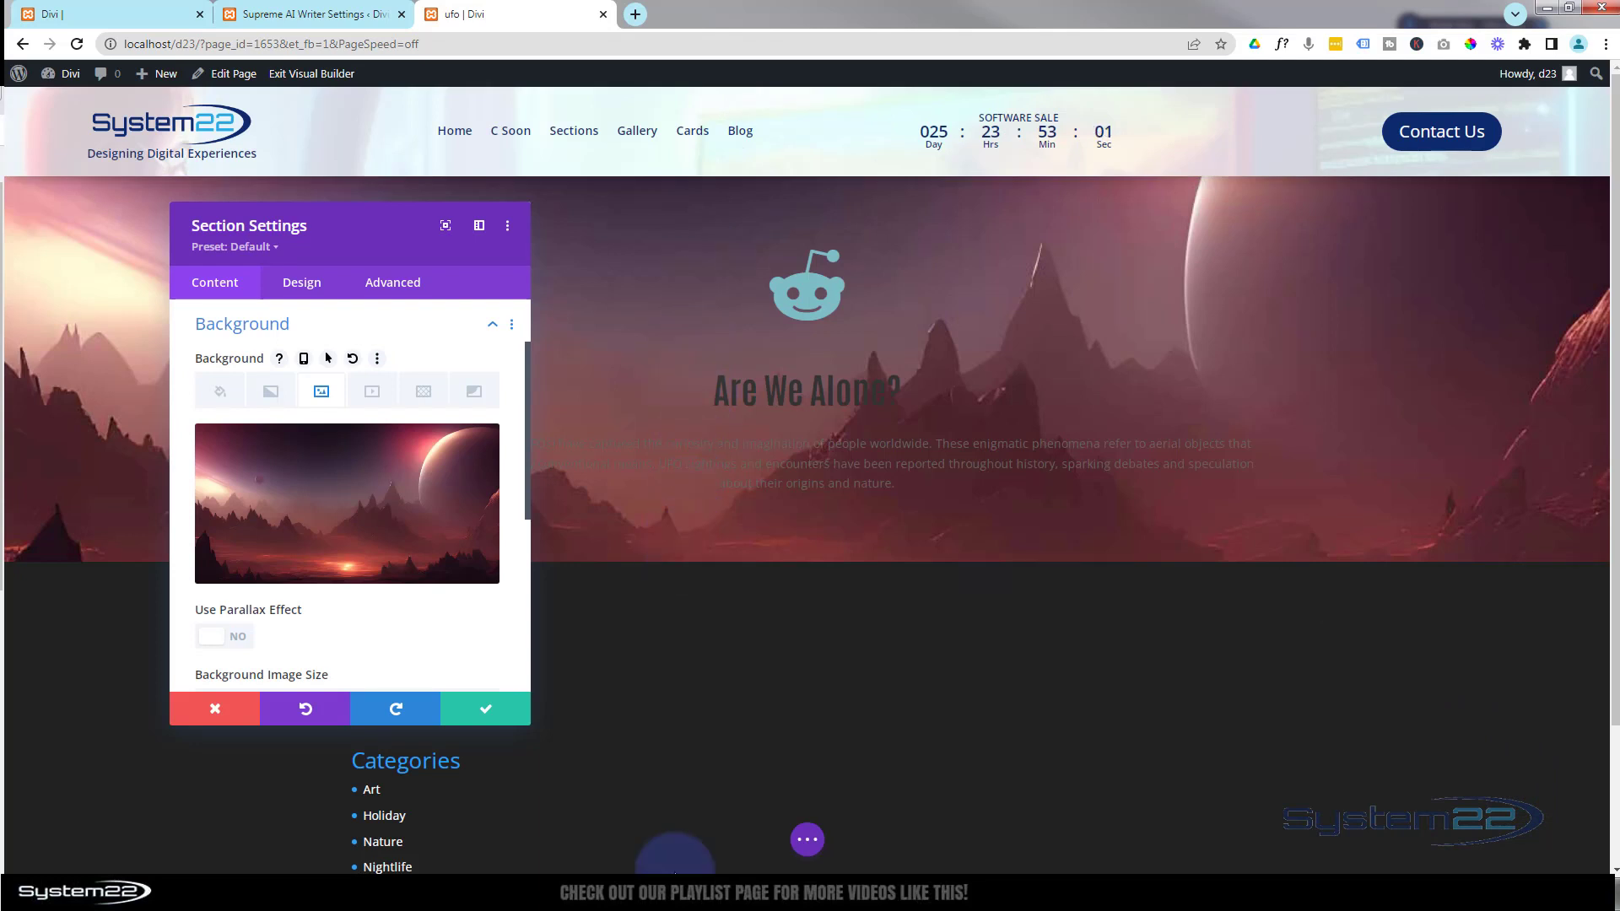
mouse_move(458, 496)
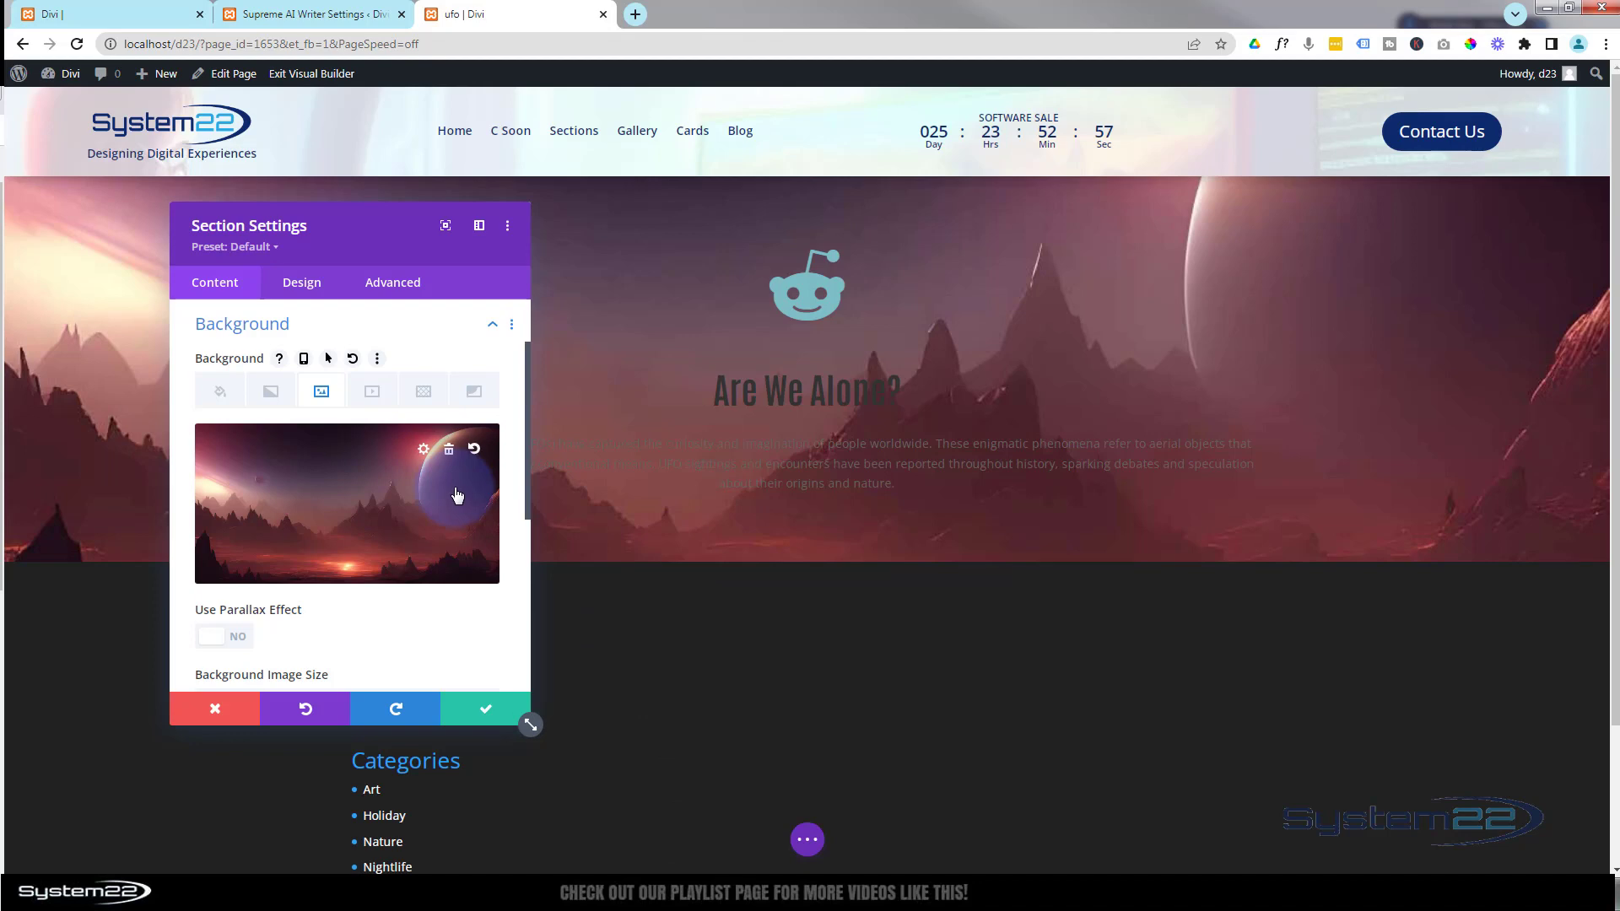
Set the section's height to 100vh in its sizing options and save the section settings
click(302, 283)
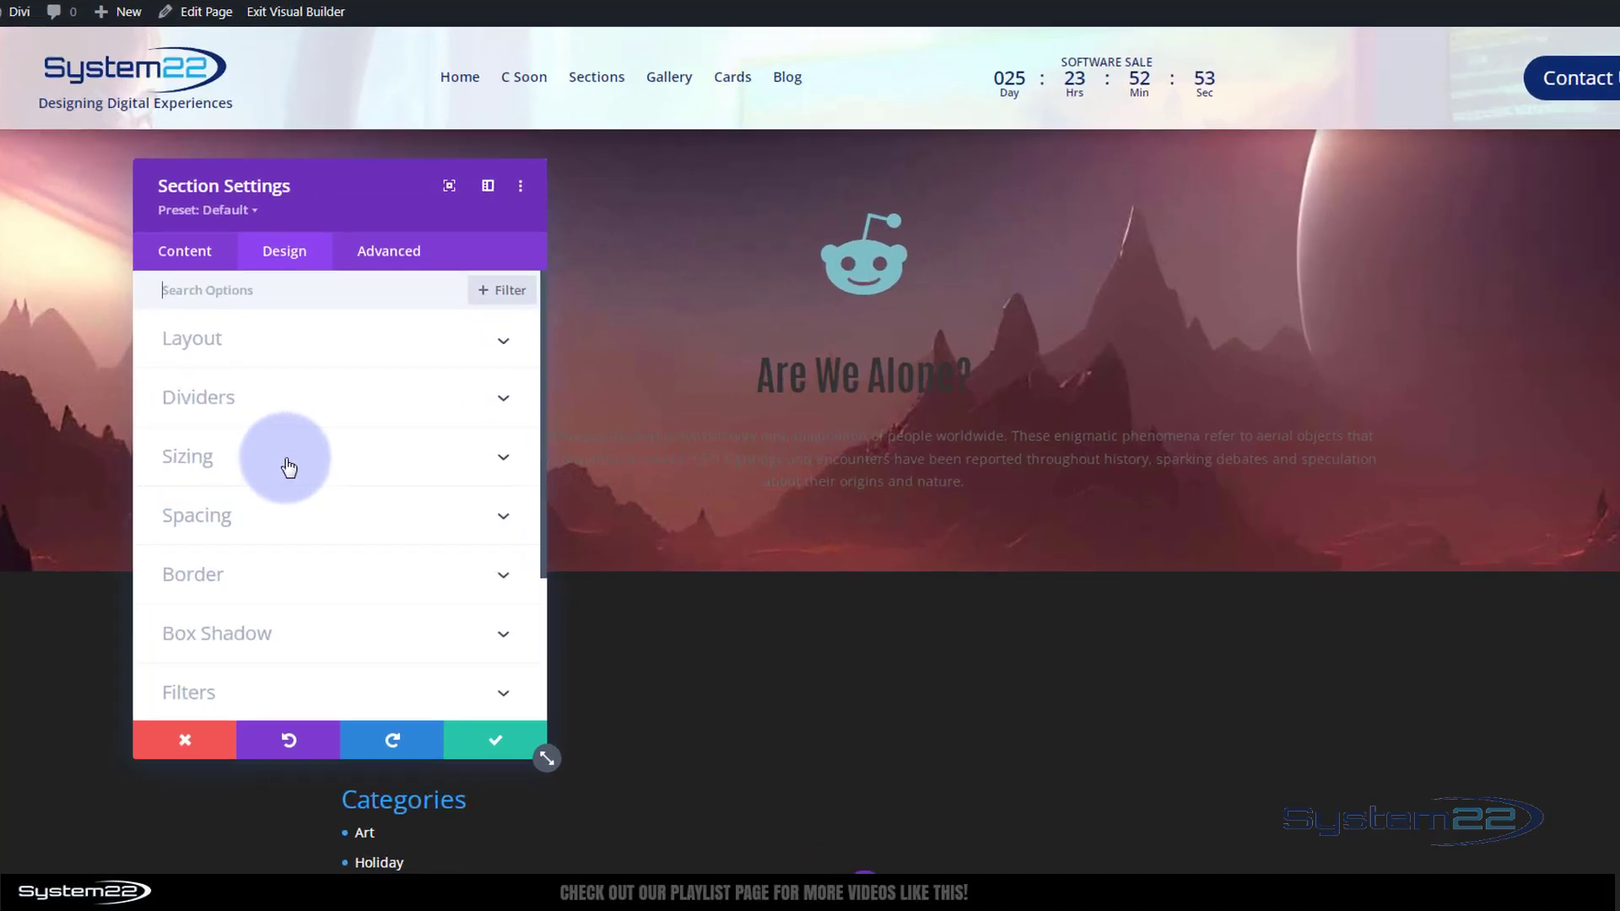
click(304, 462)
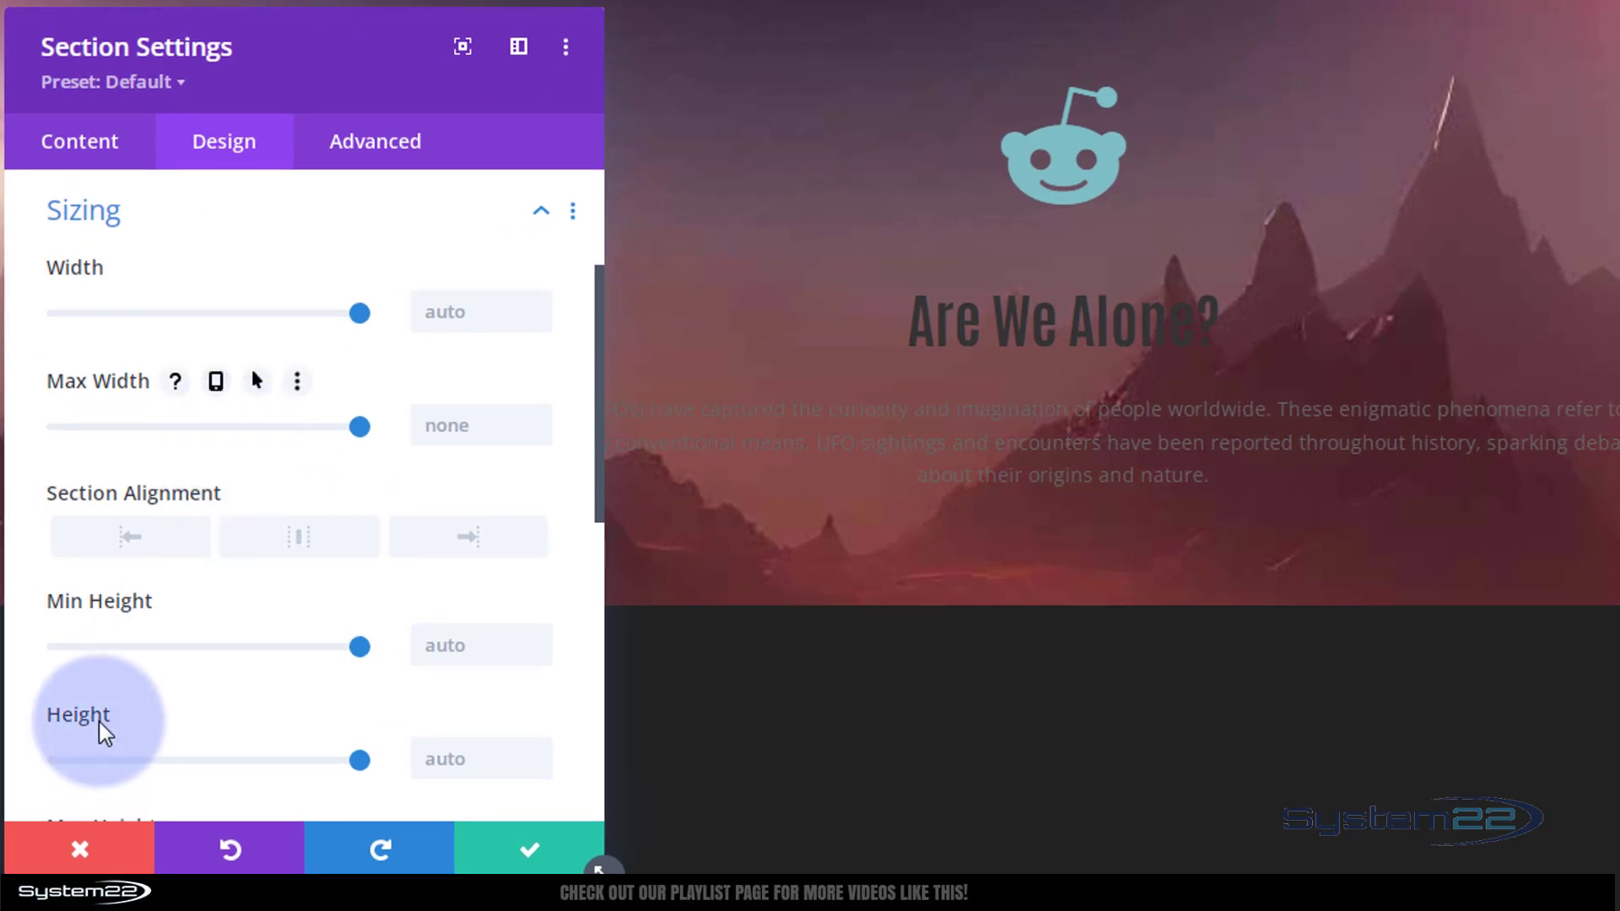
click(439, 760)
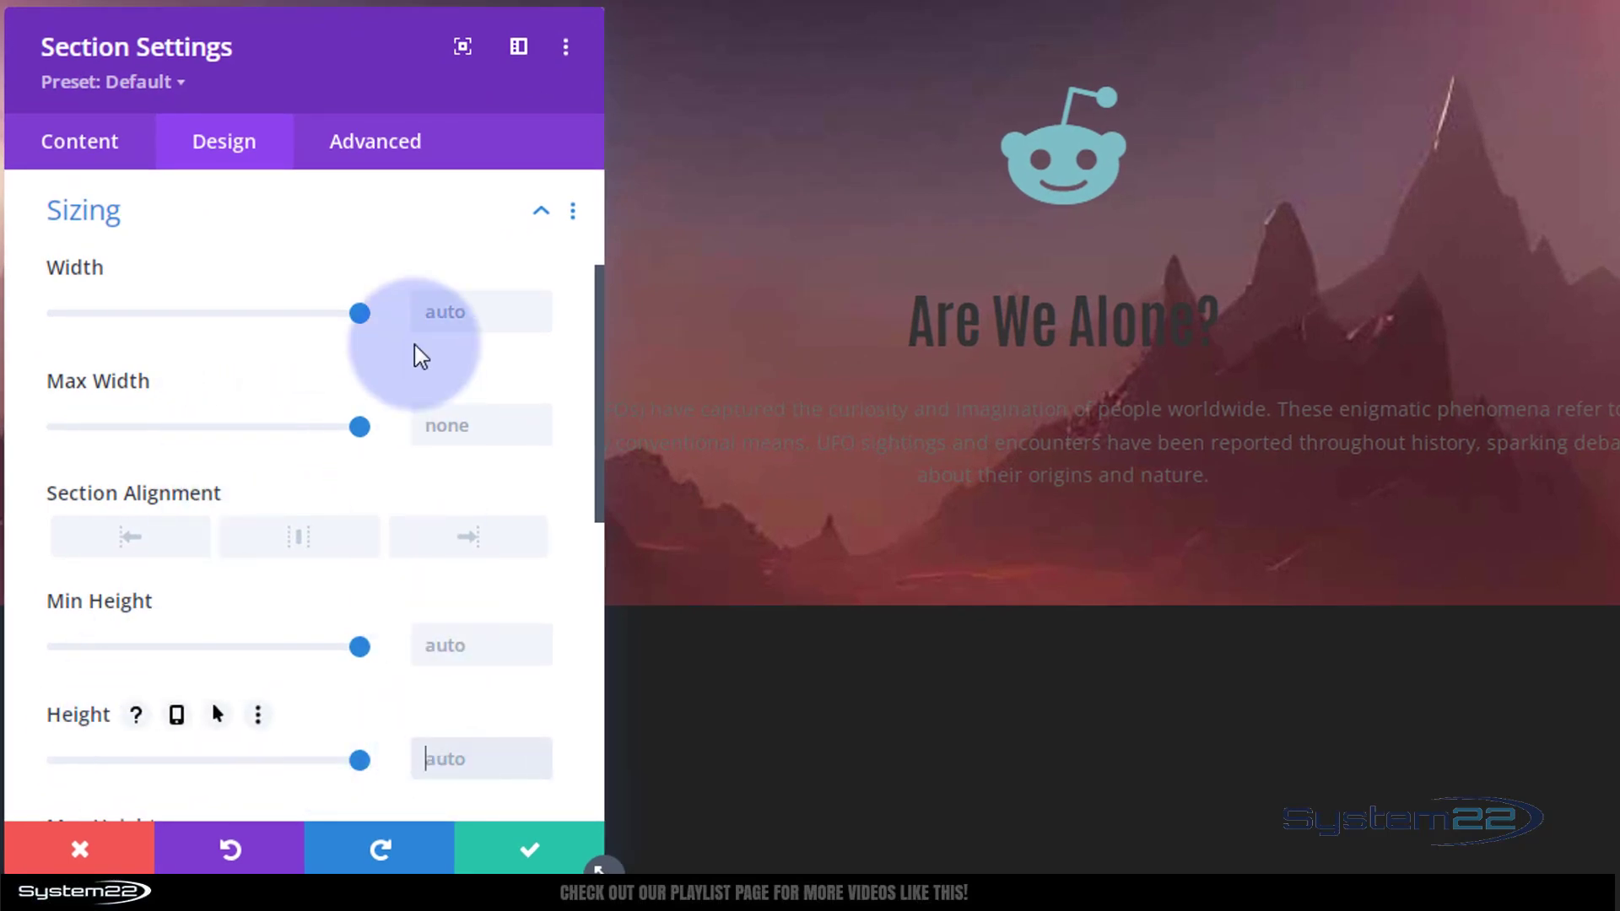
text(100px)
text(vh)
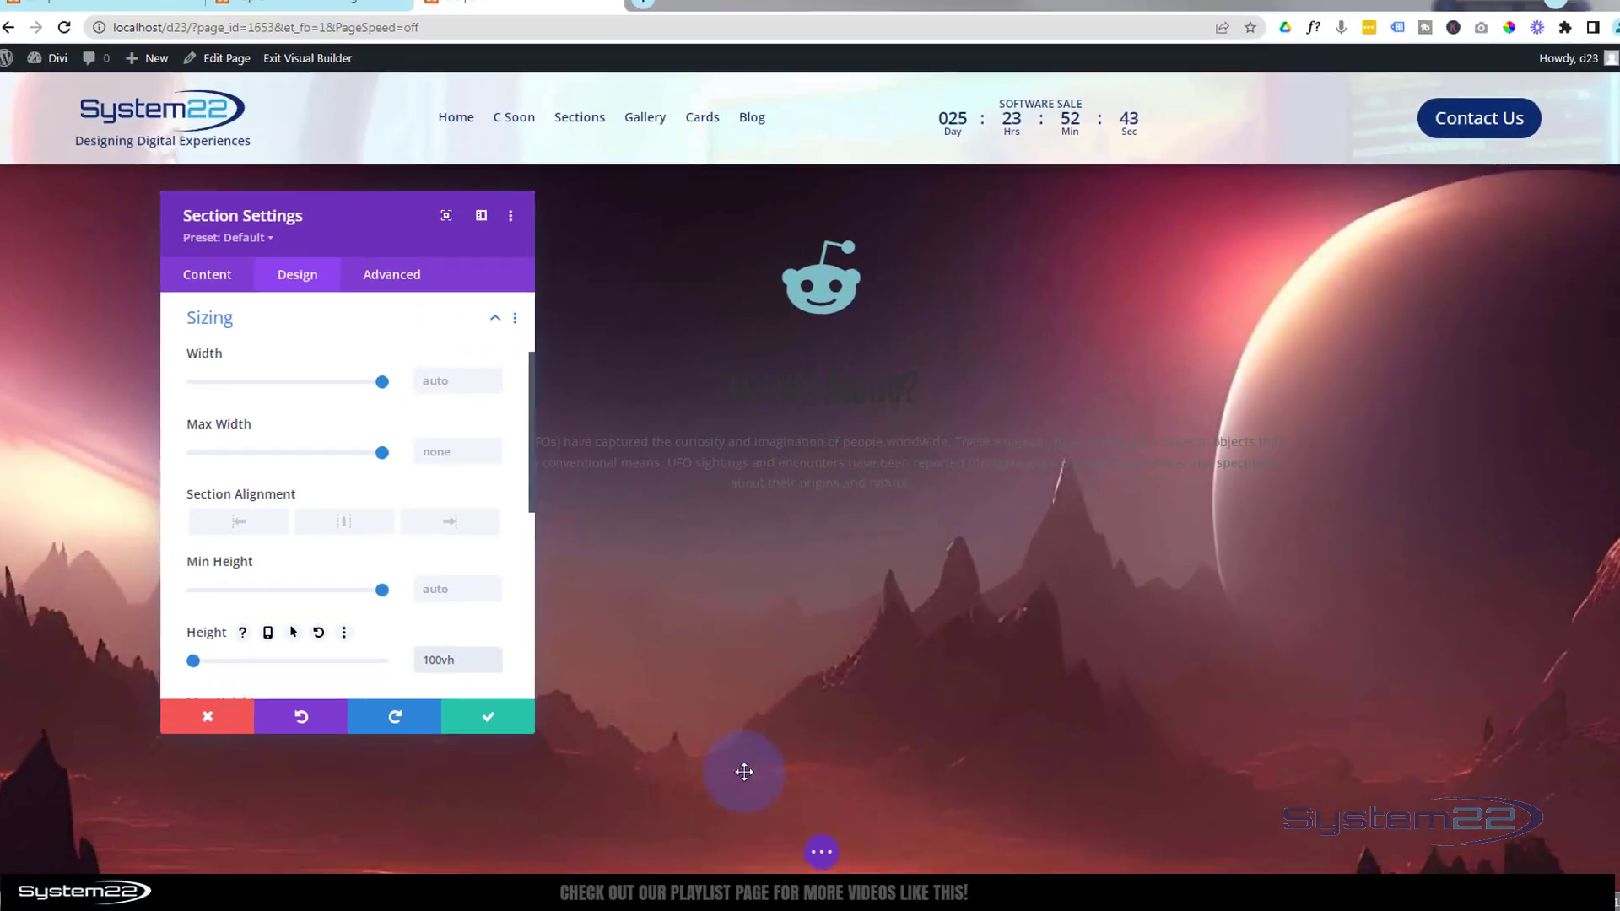
drag(378, 229, 1326, 270)
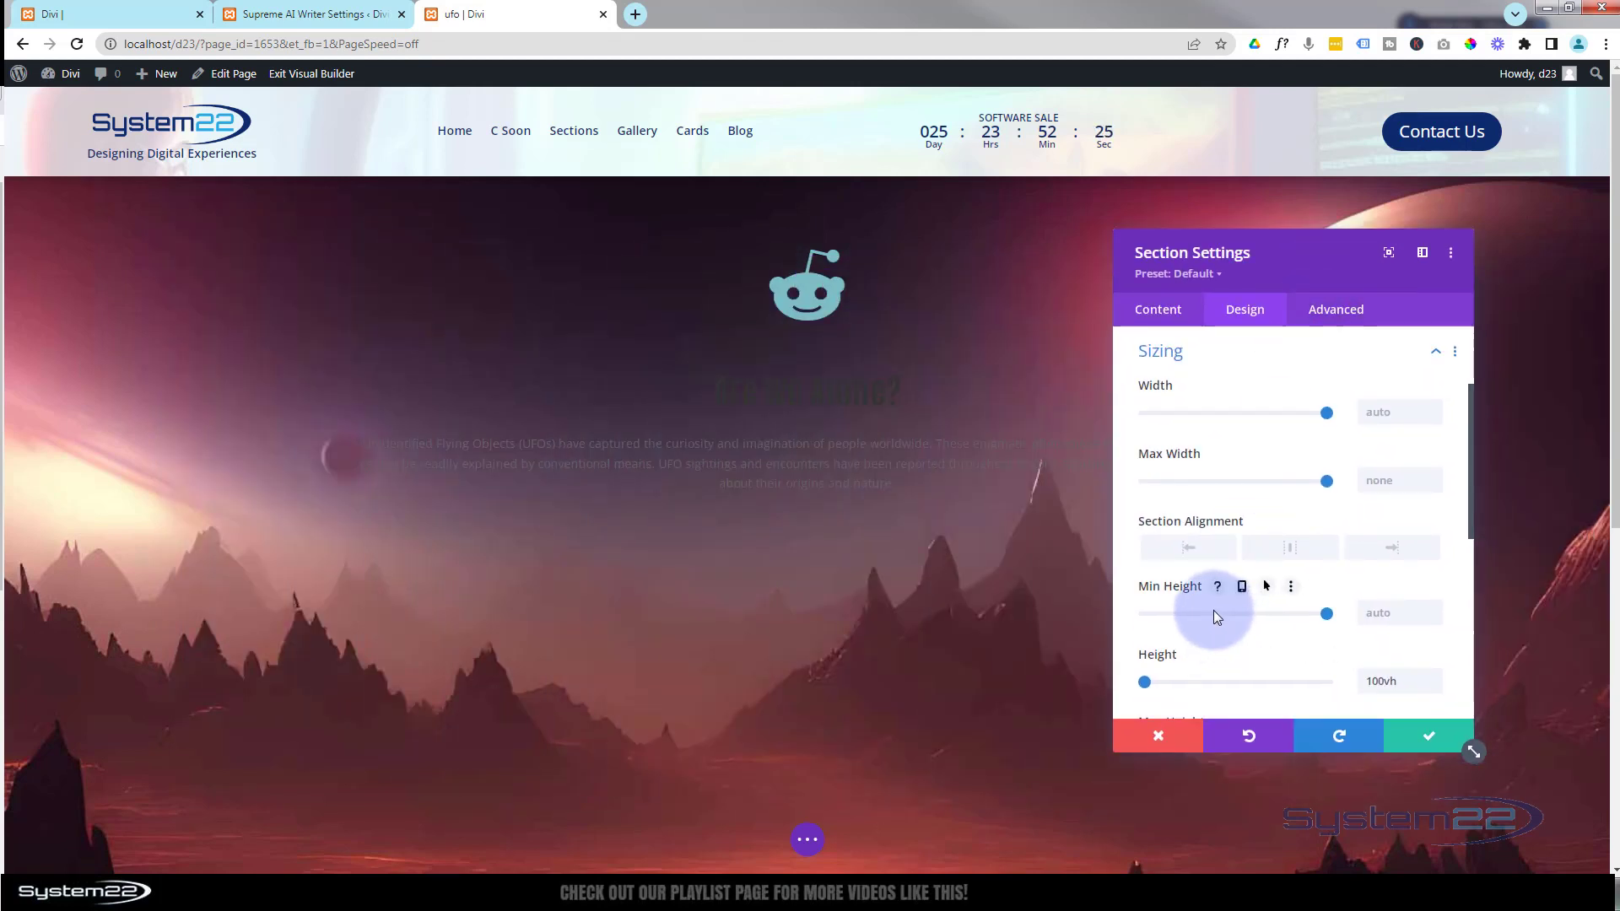
click(1428, 741)
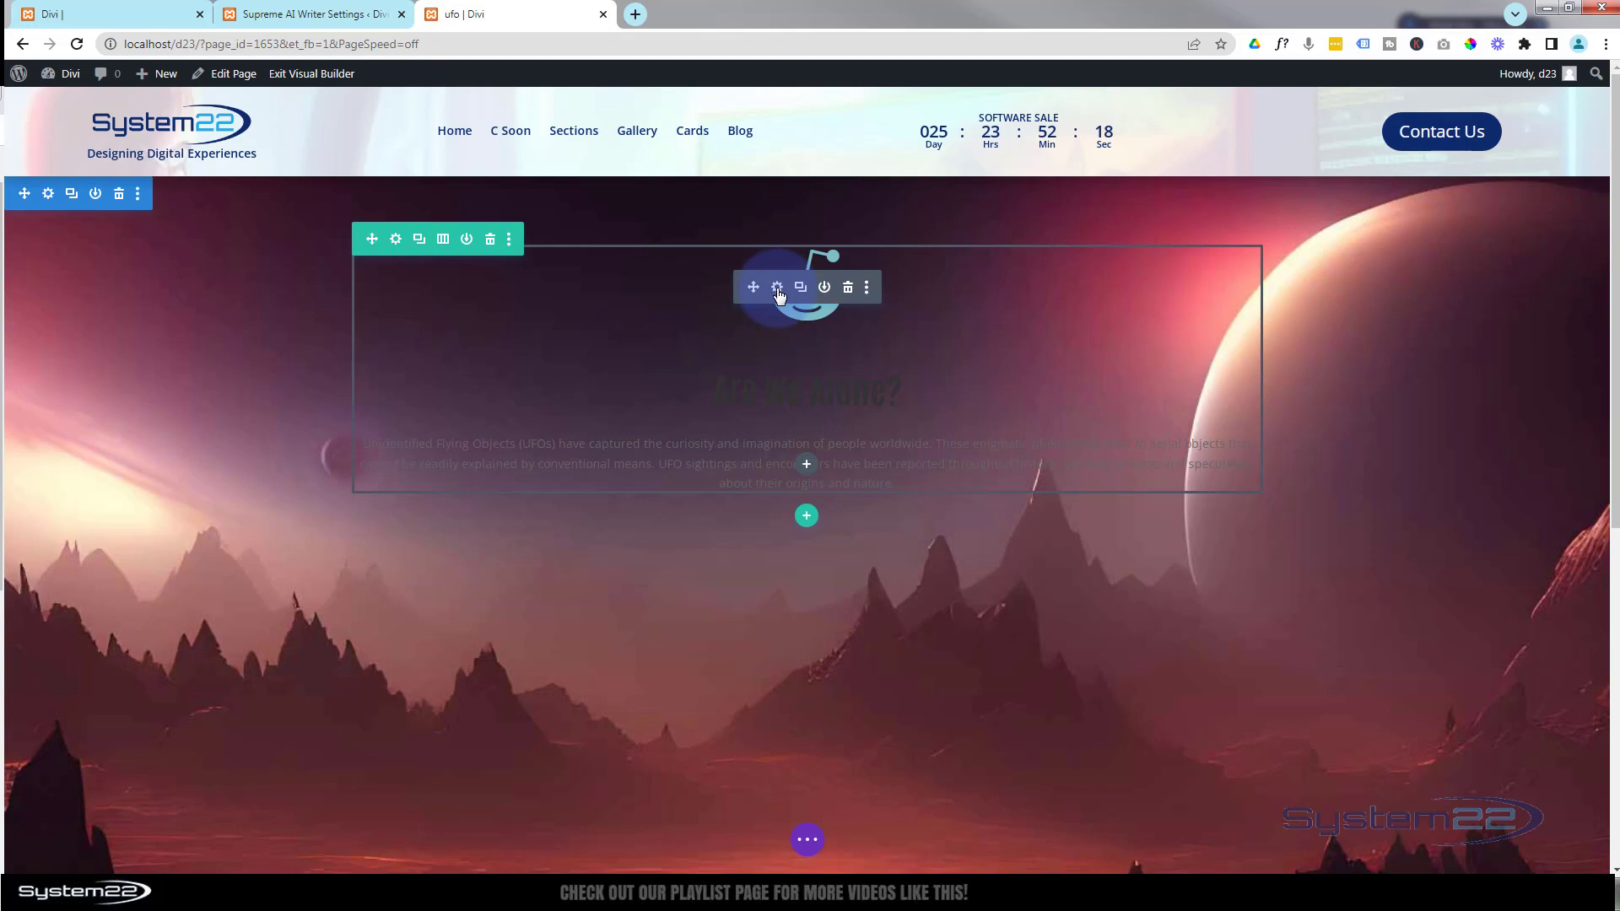
Change the blurb's text color to Light in its text design options
click(778, 294)
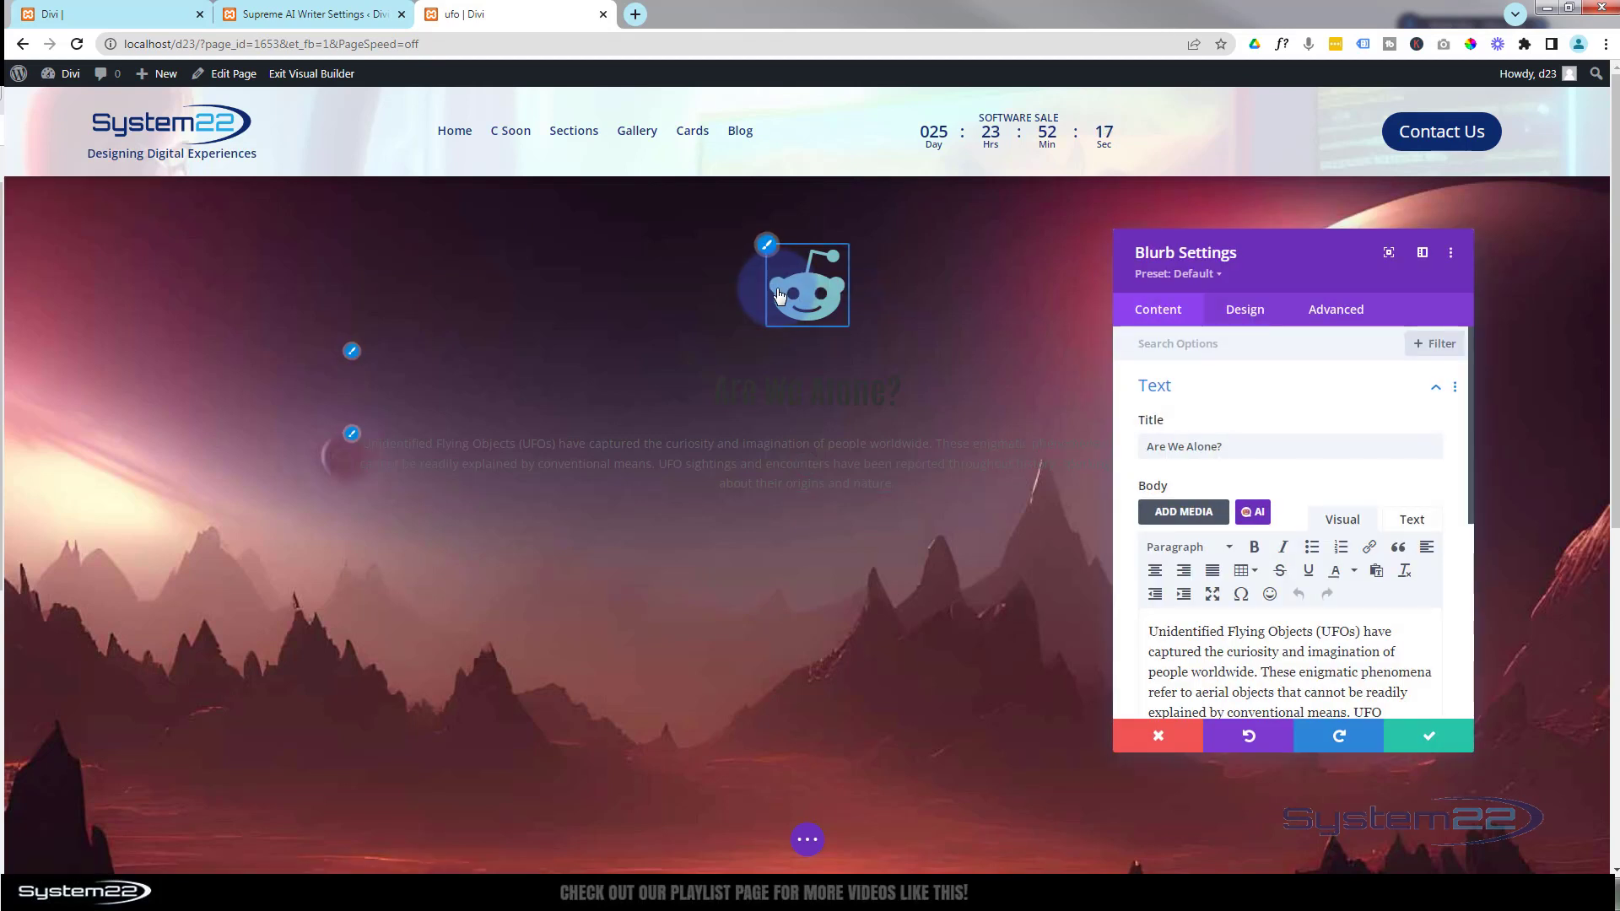
click(1245, 312)
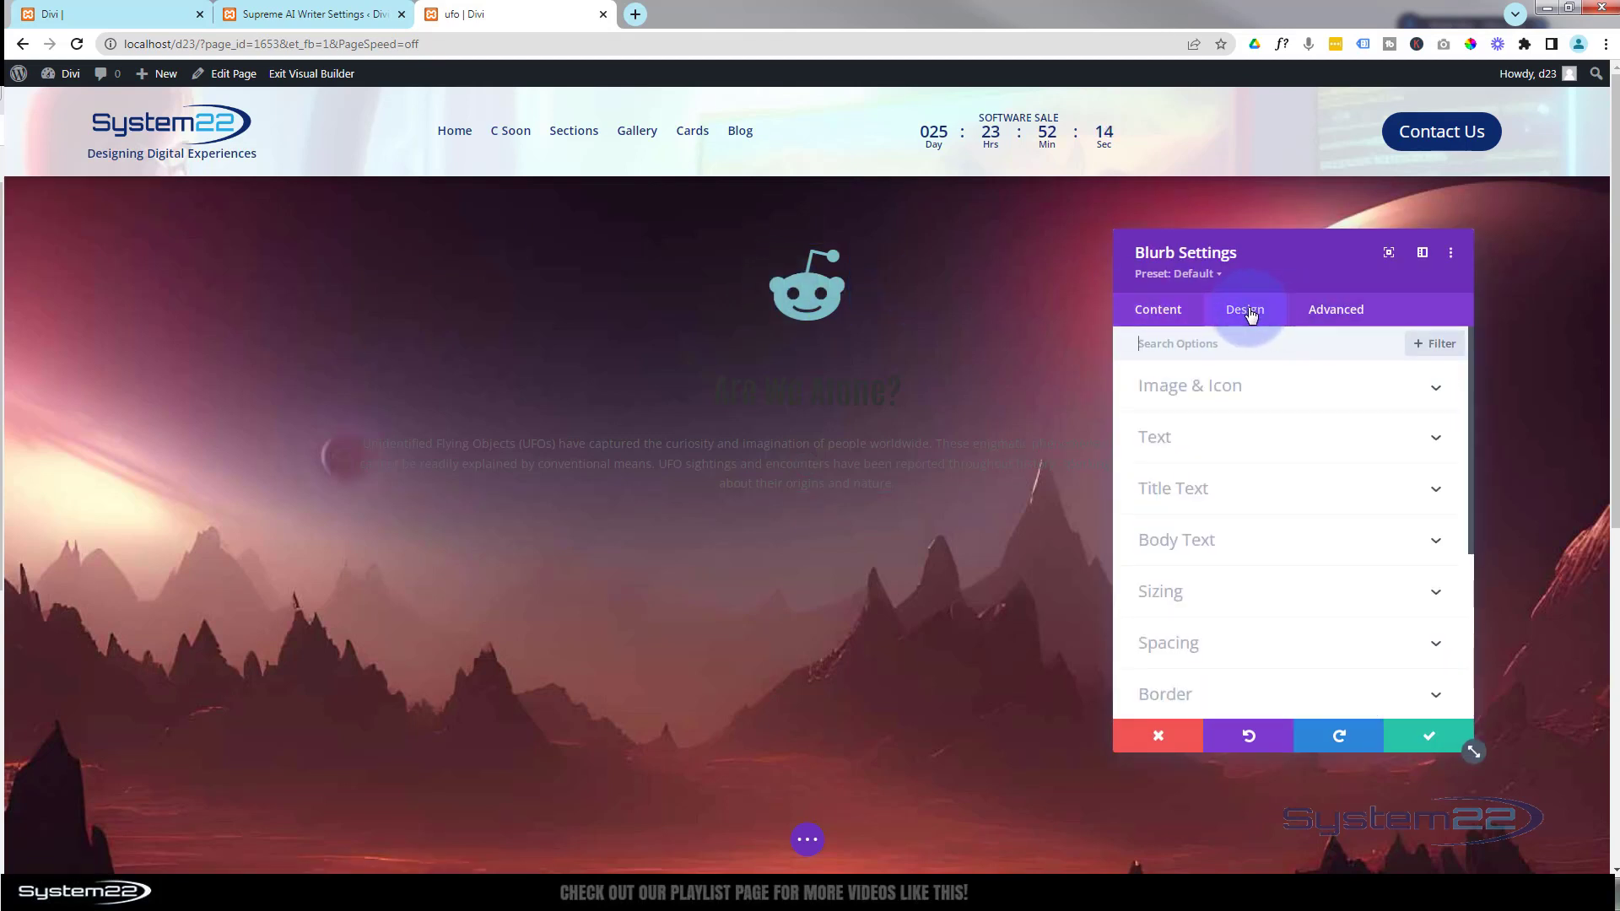
click(1235, 437)
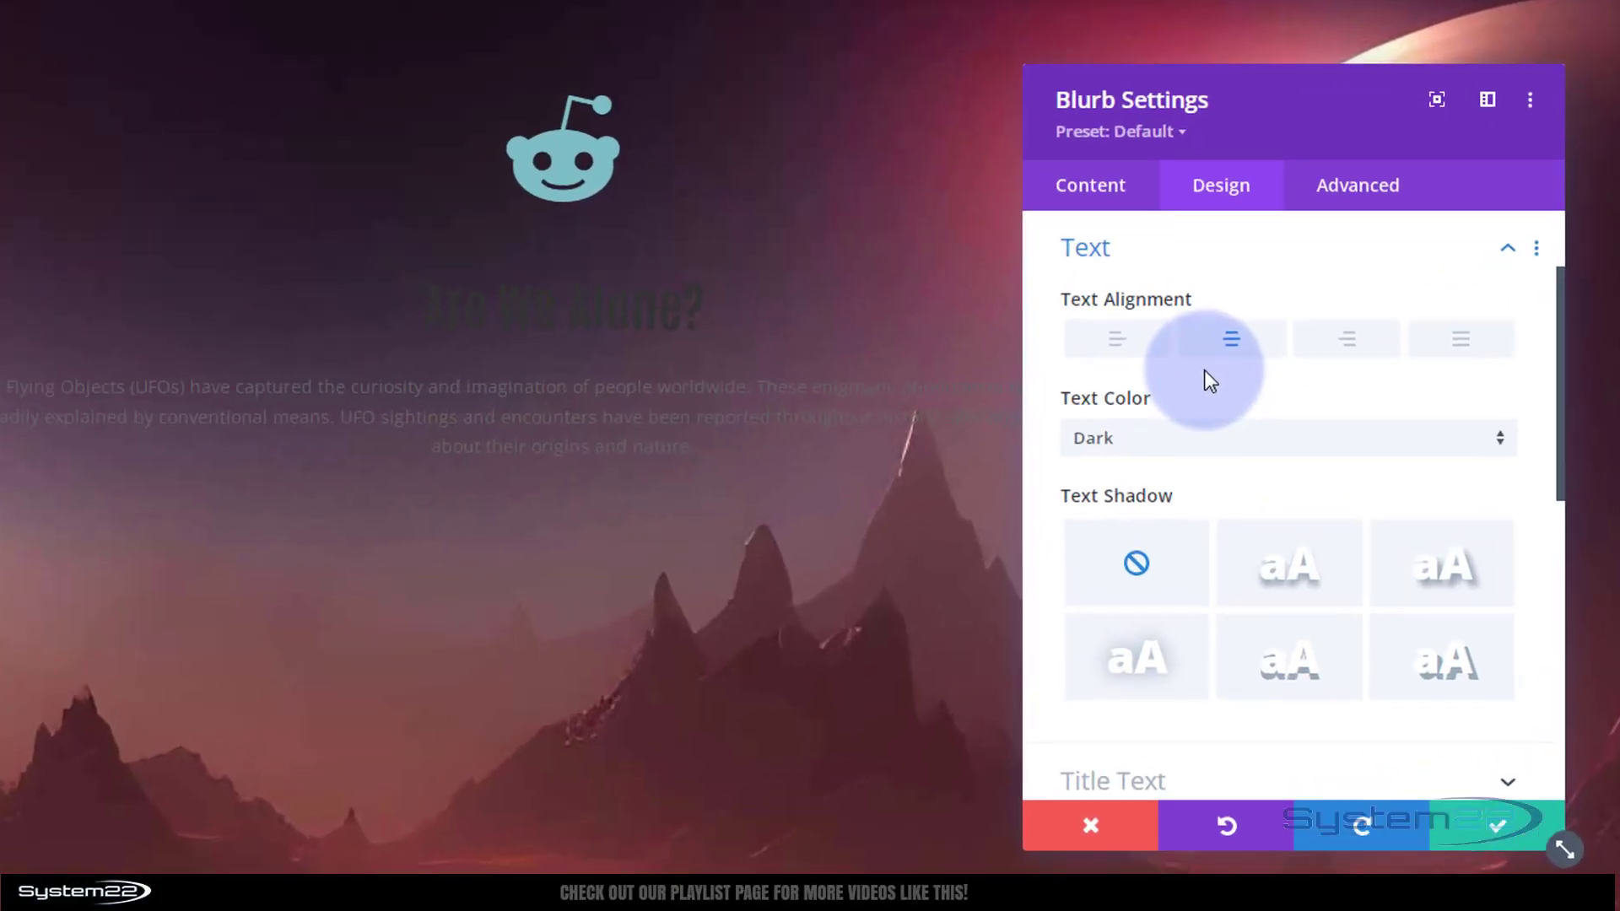
click(1192, 436)
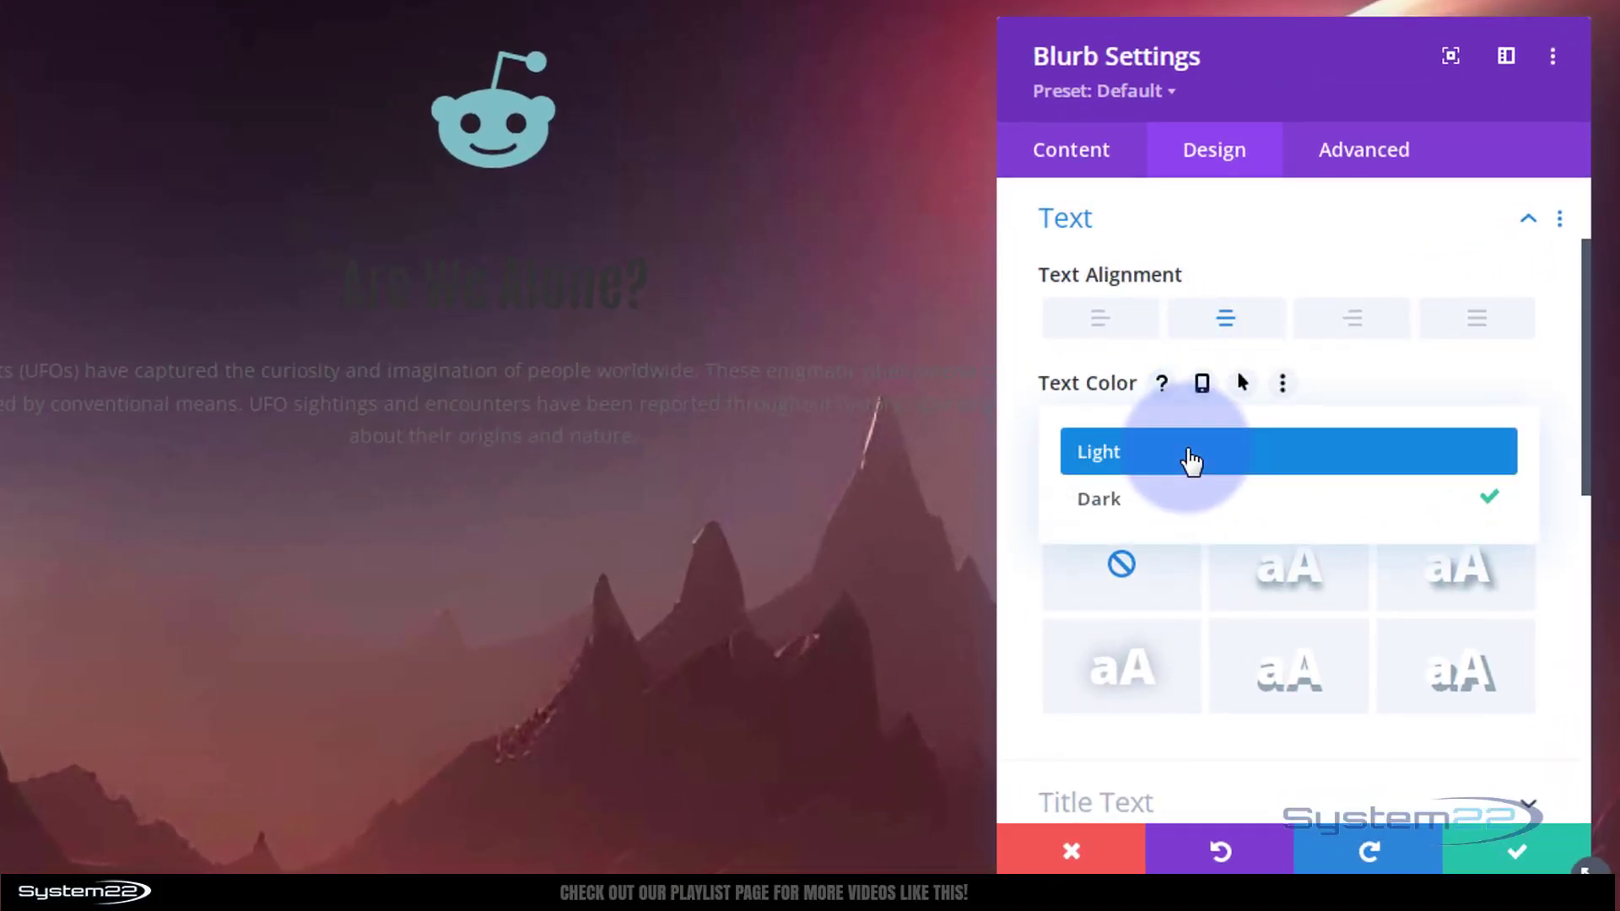
click(1190, 456)
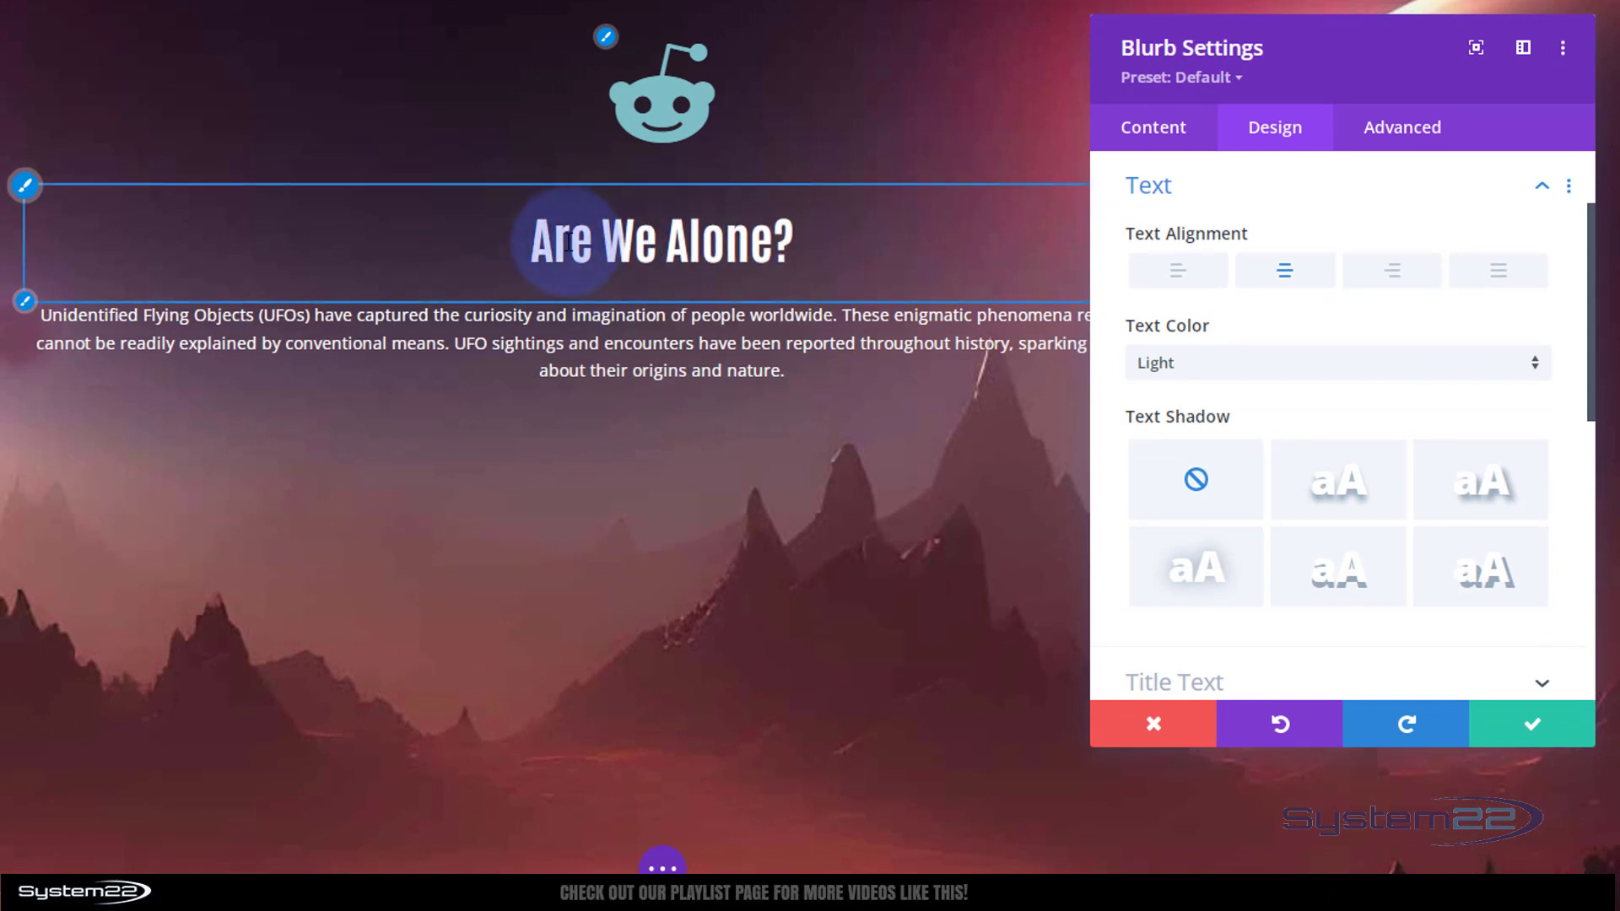
click(26, 190)
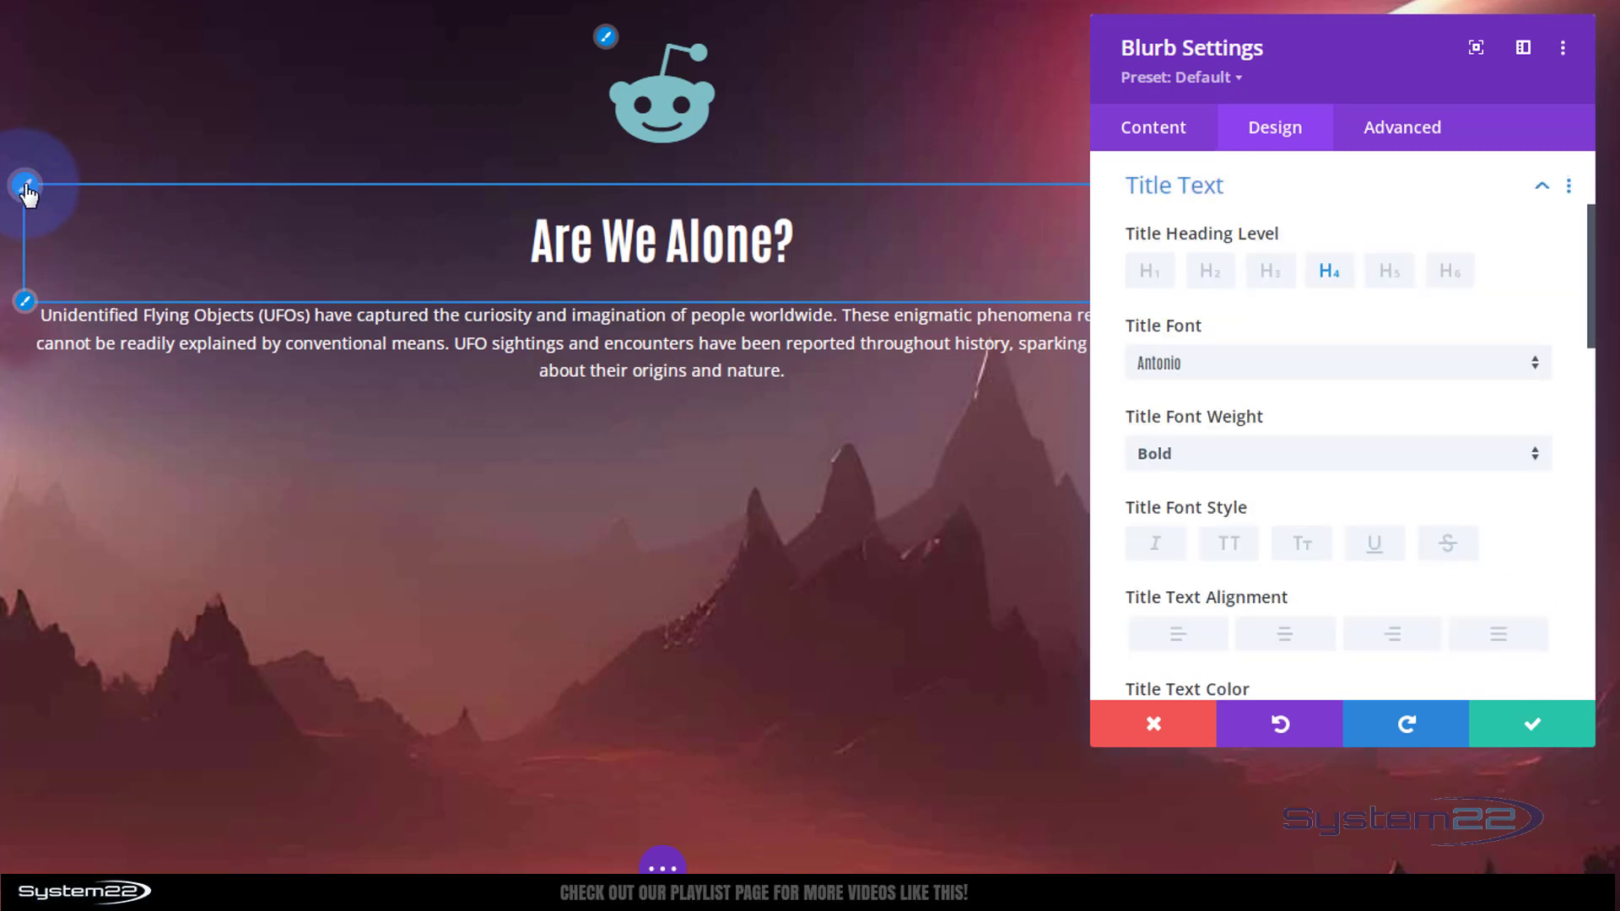
click(26, 304)
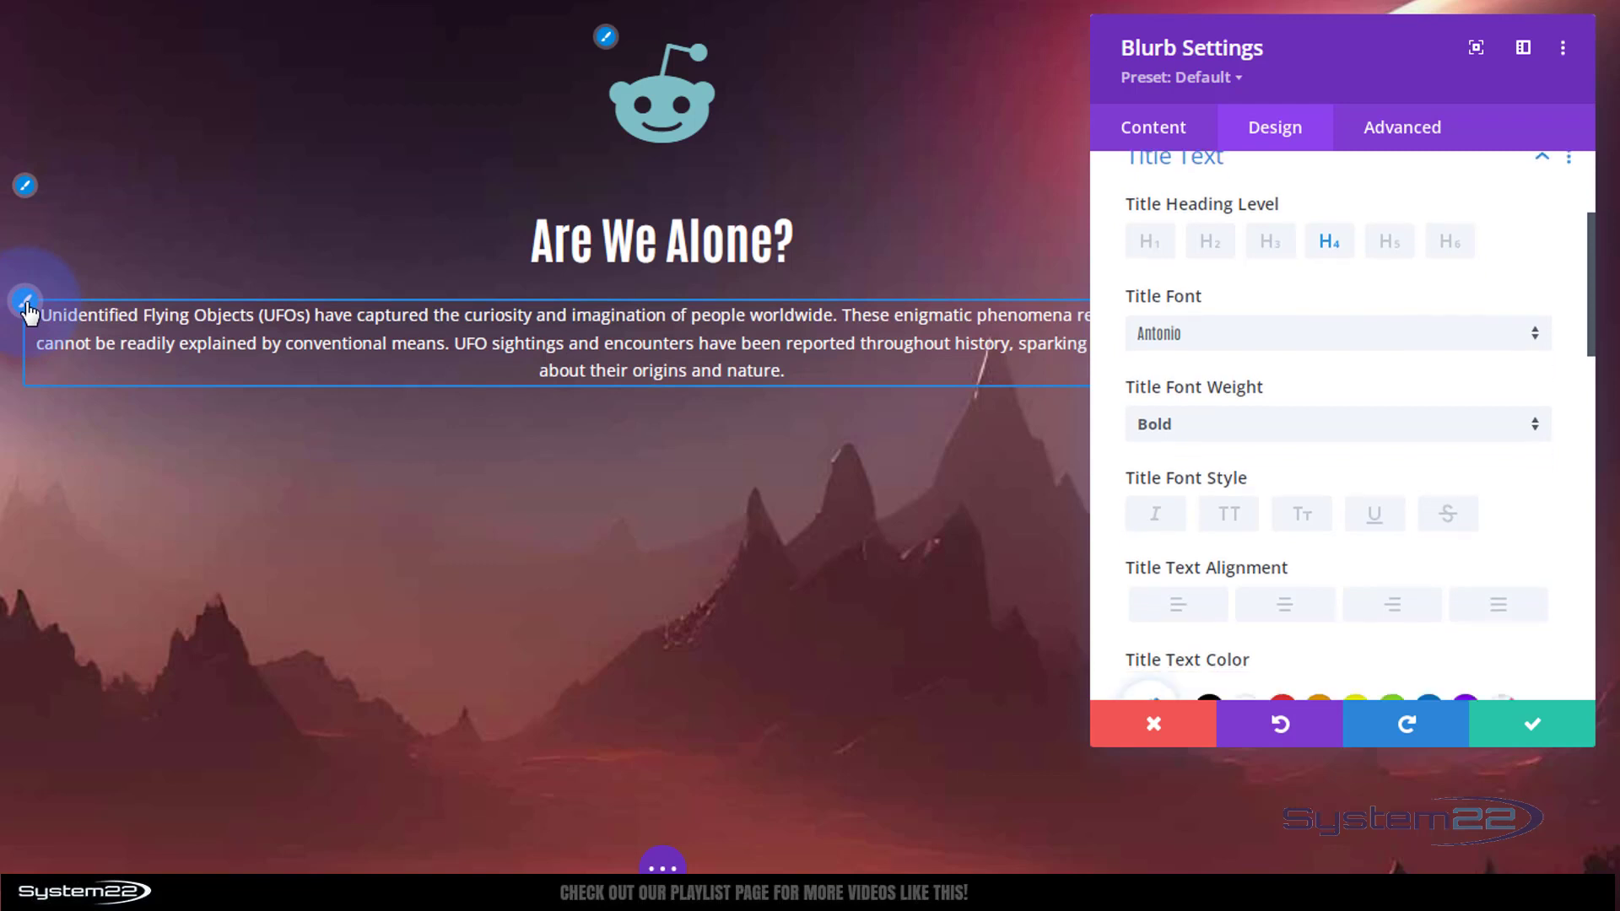
scroll(1350, 325, down, 3)
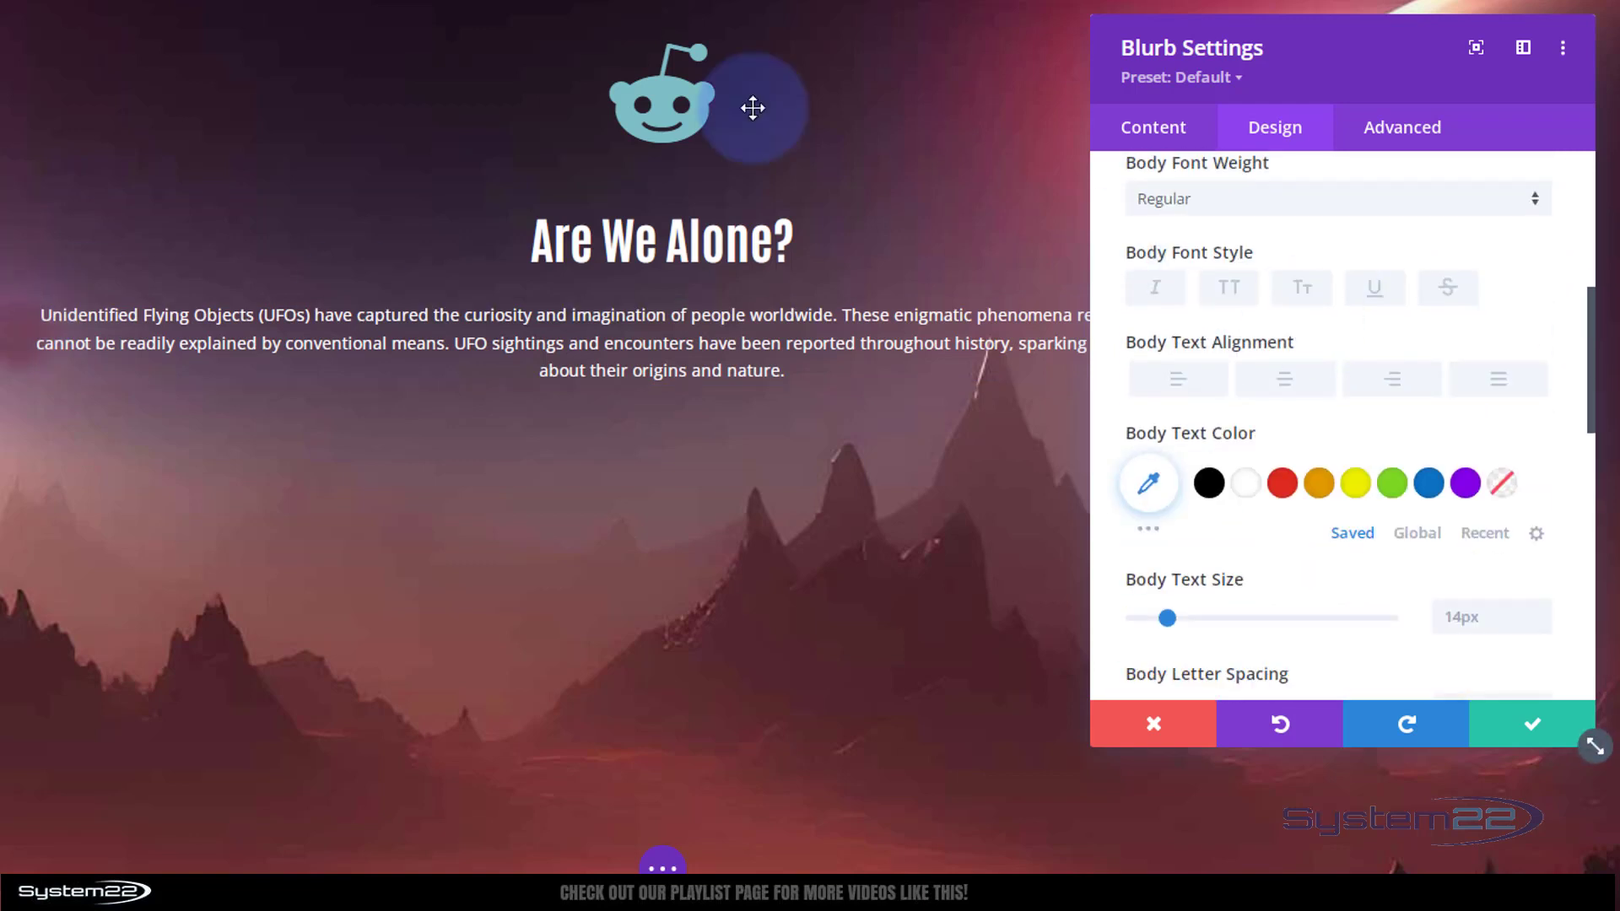
Set the blurb's icon color to white (#ffffff) and save the blurb settings
click(608, 38)
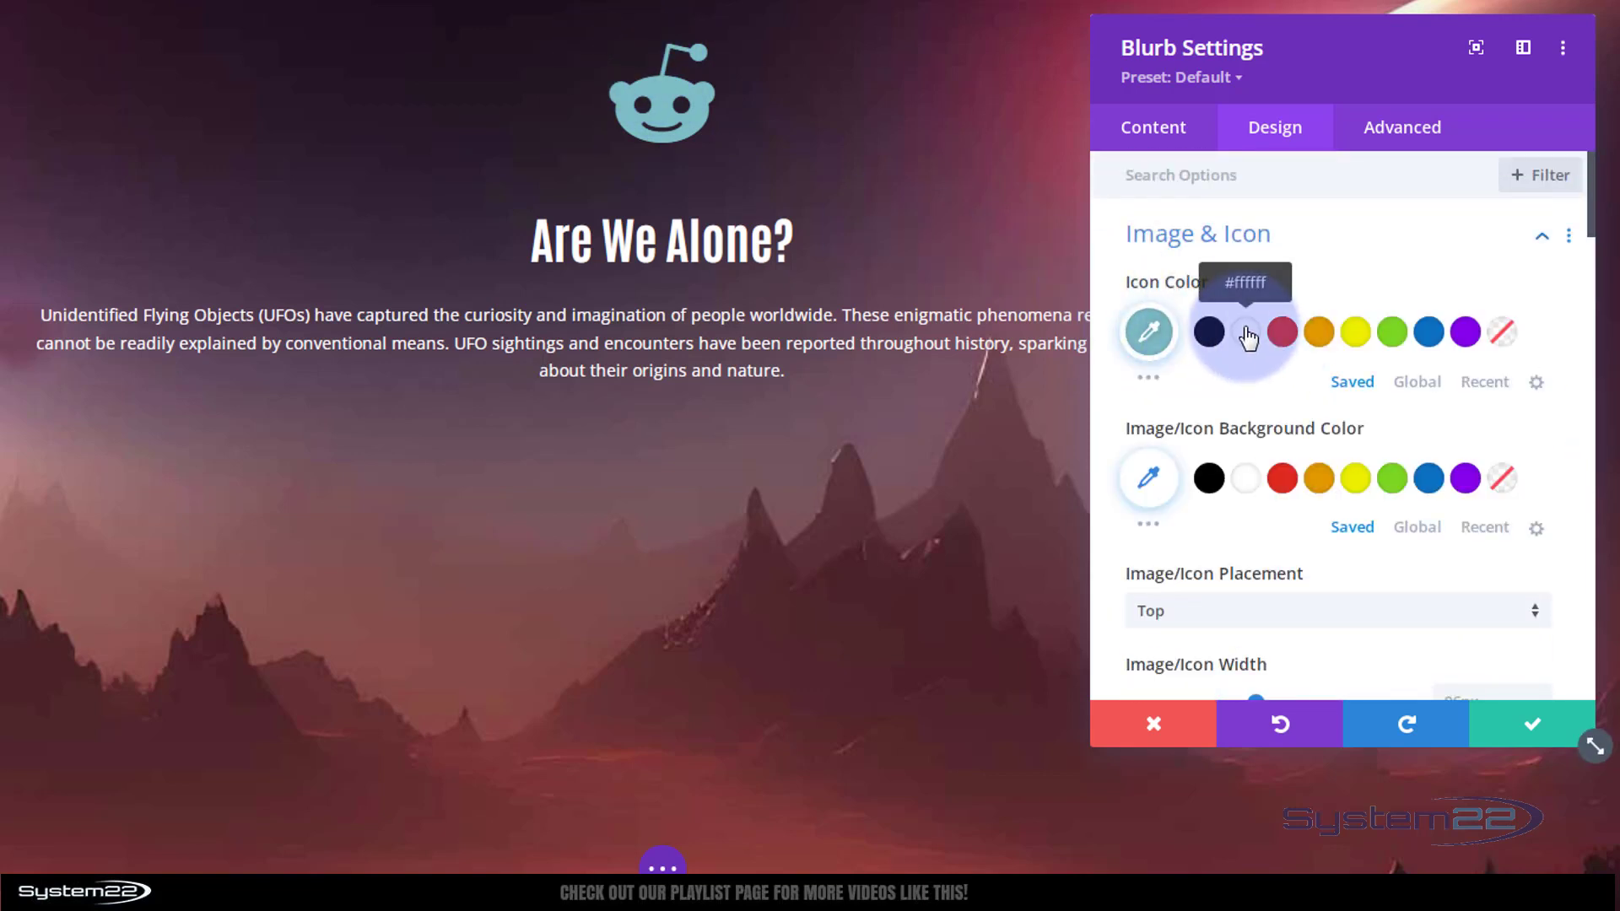
click(1248, 338)
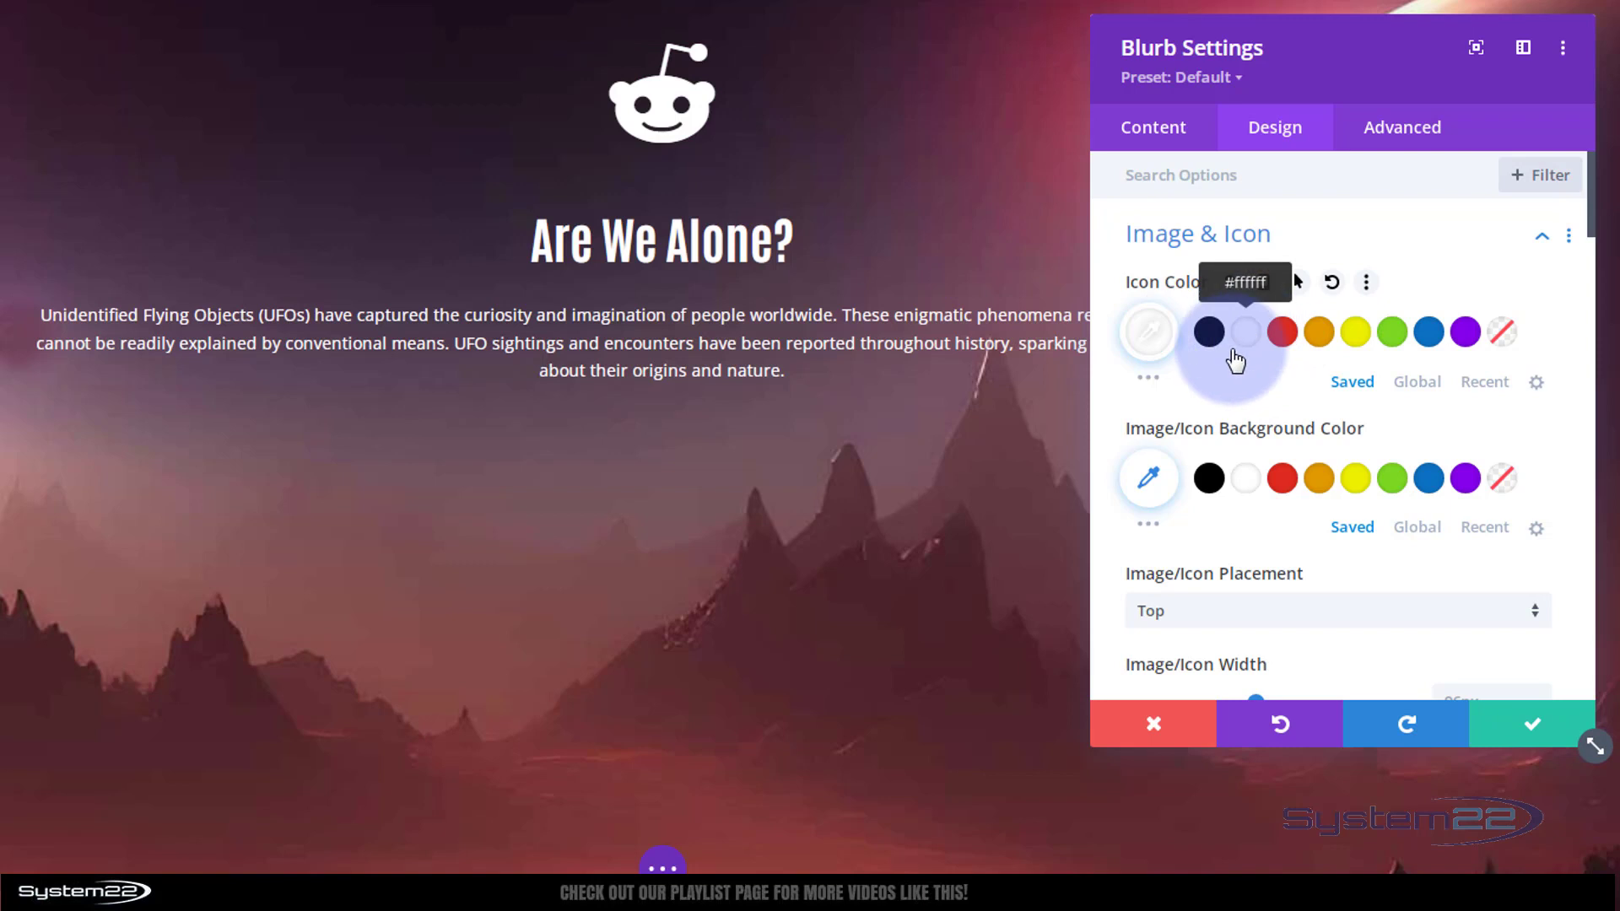
click(1518, 733)
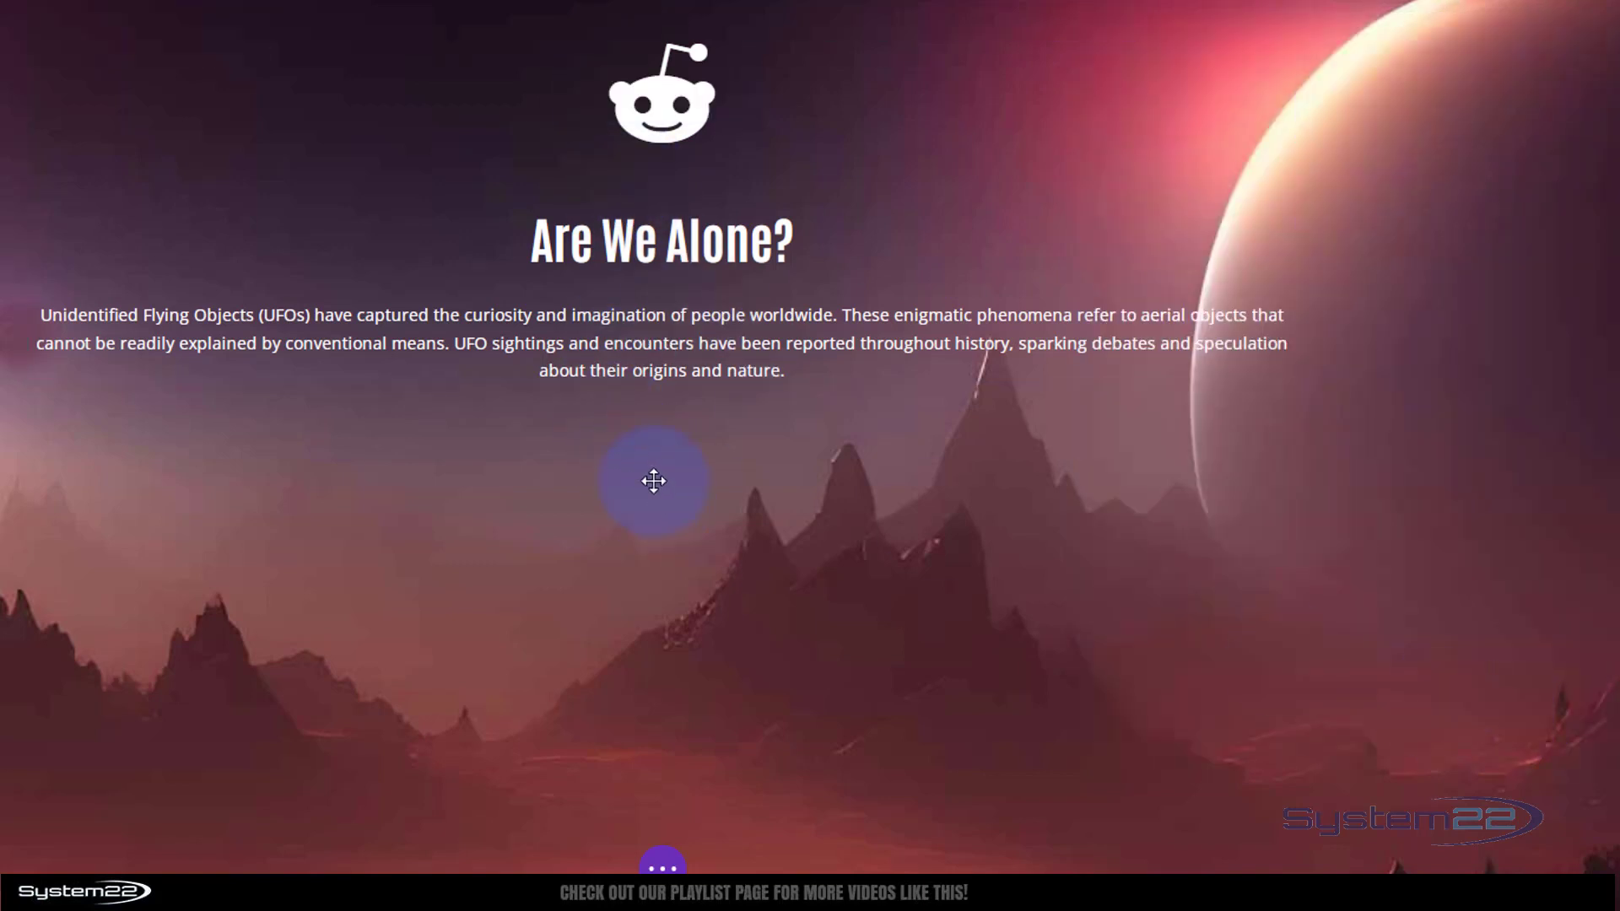
Insert a Button module below the blurb and set its text to "Report a sighting"
click(661, 348)
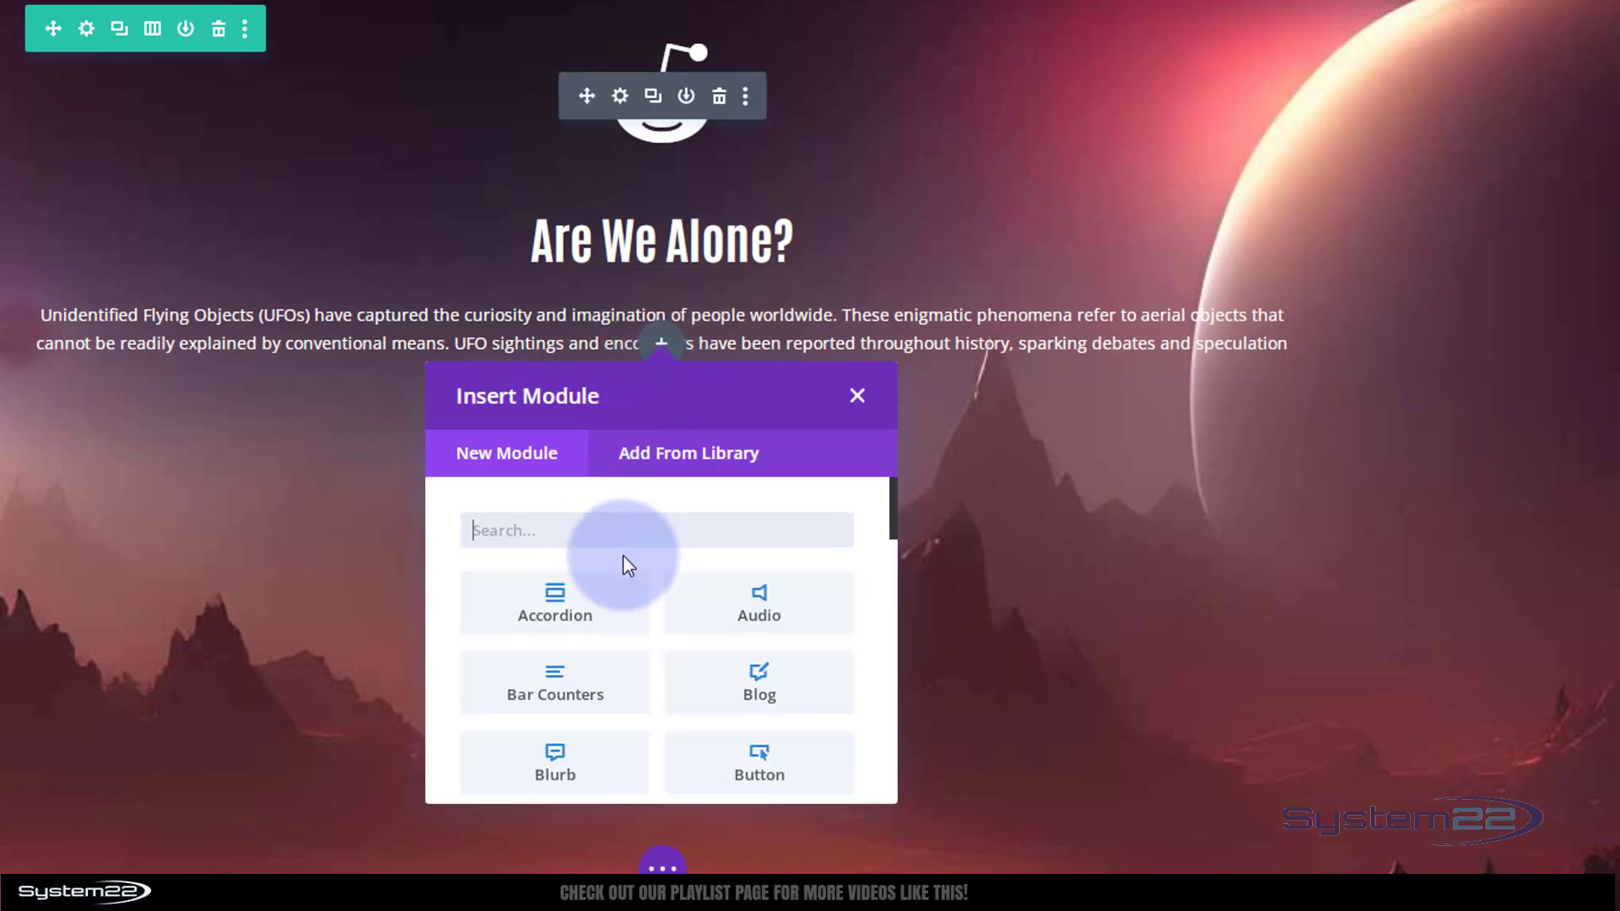
scroll(623, 556, down, 2)
click(749, 660)
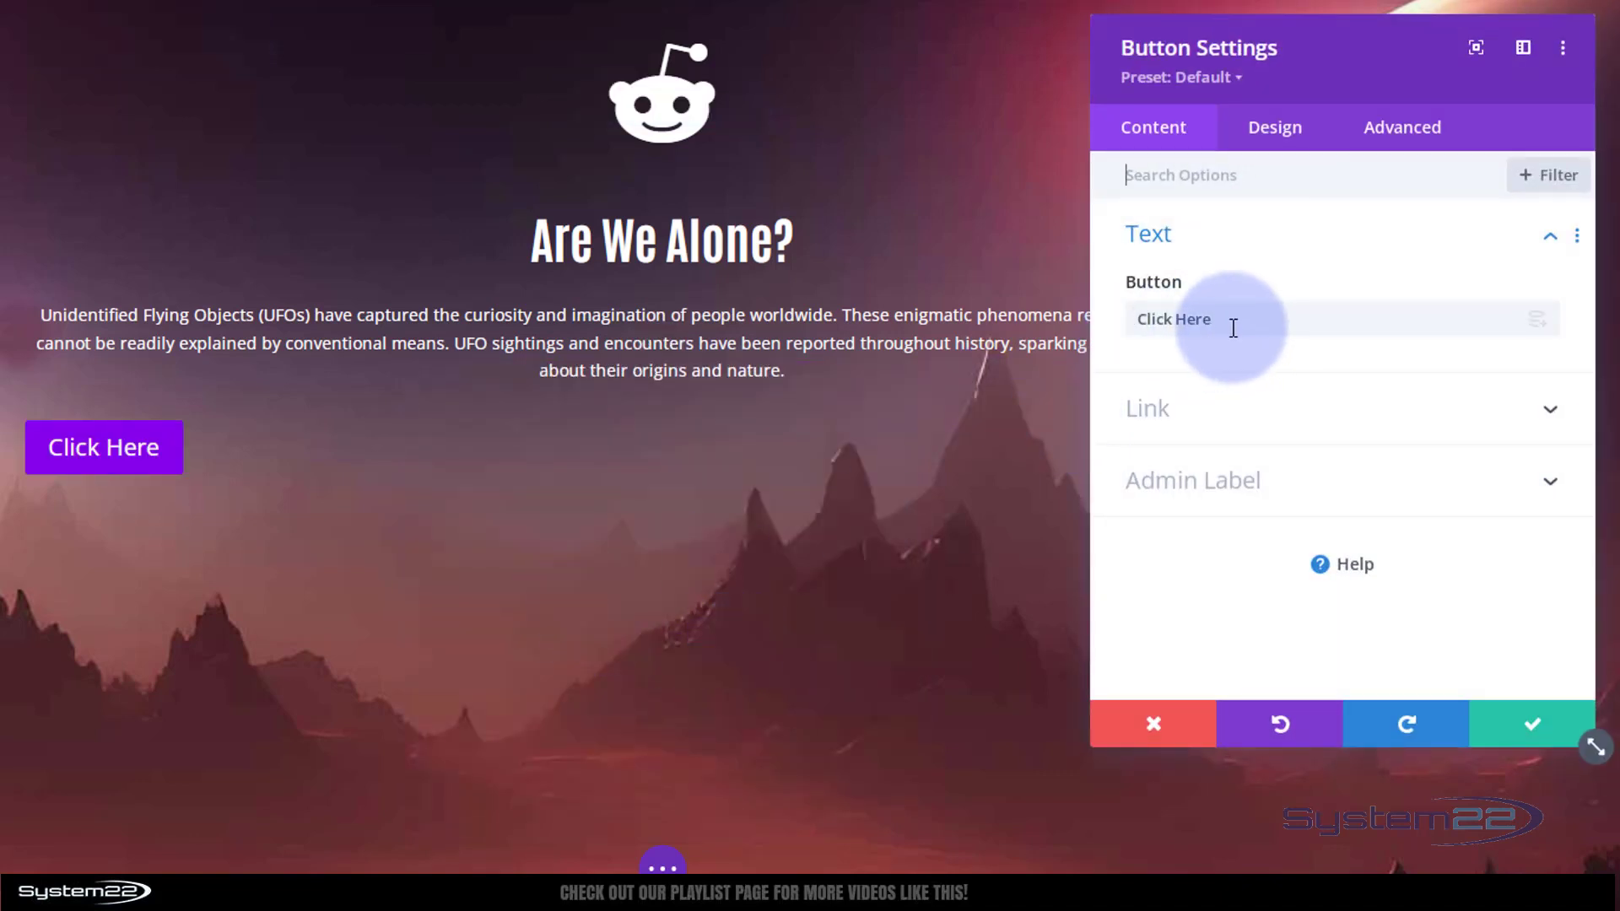
triple_click(1127, 323)
text(Re)
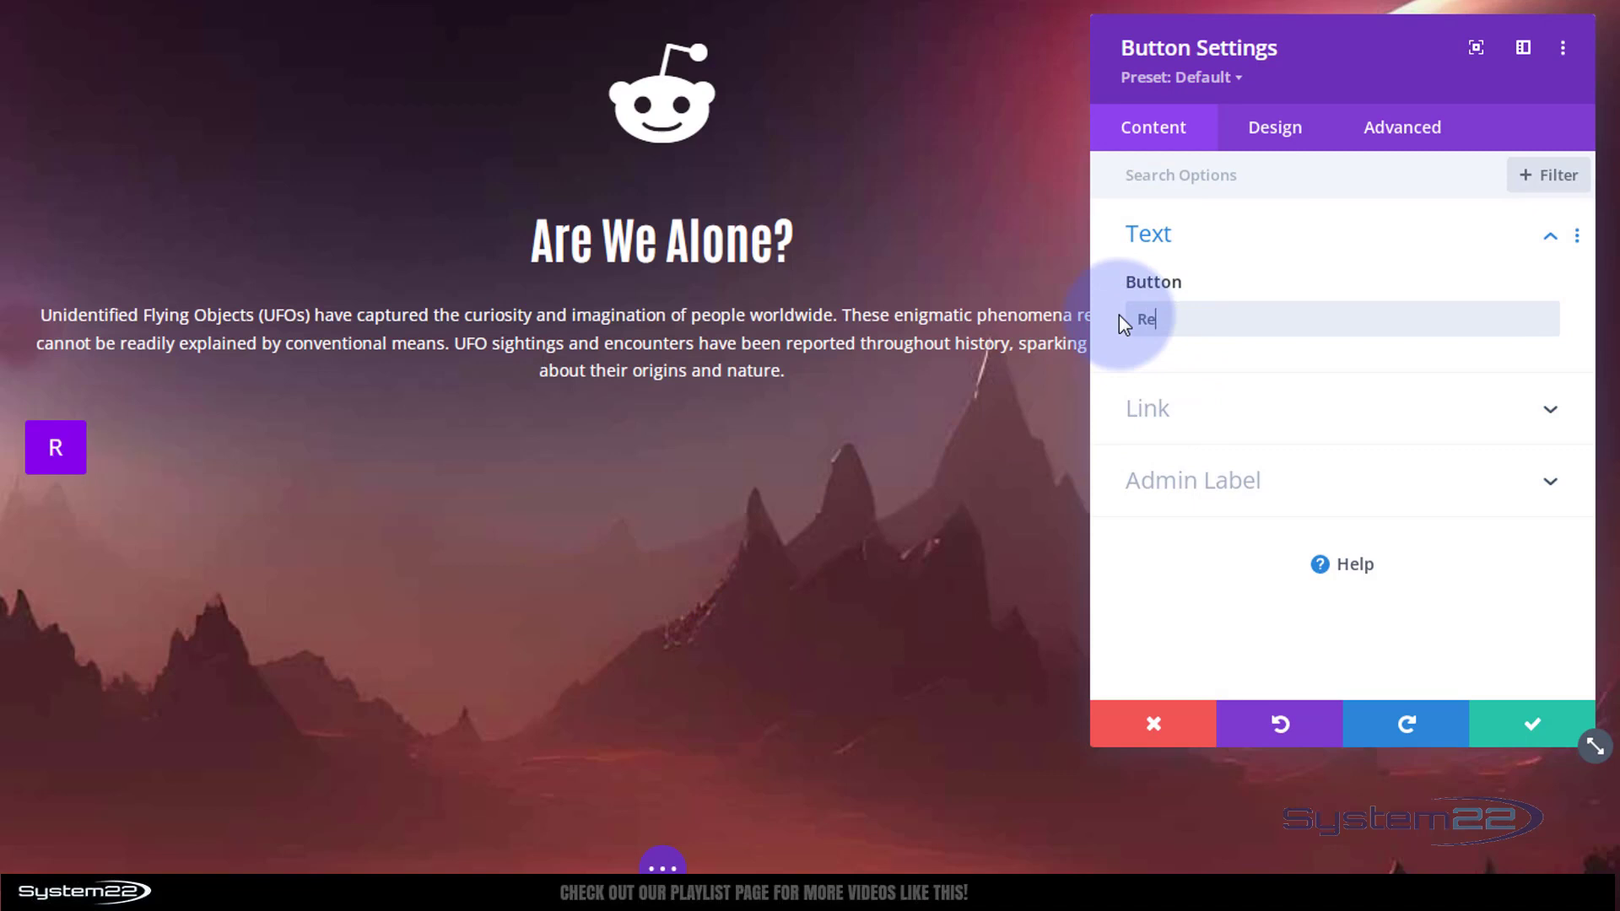
text(port a sighting)
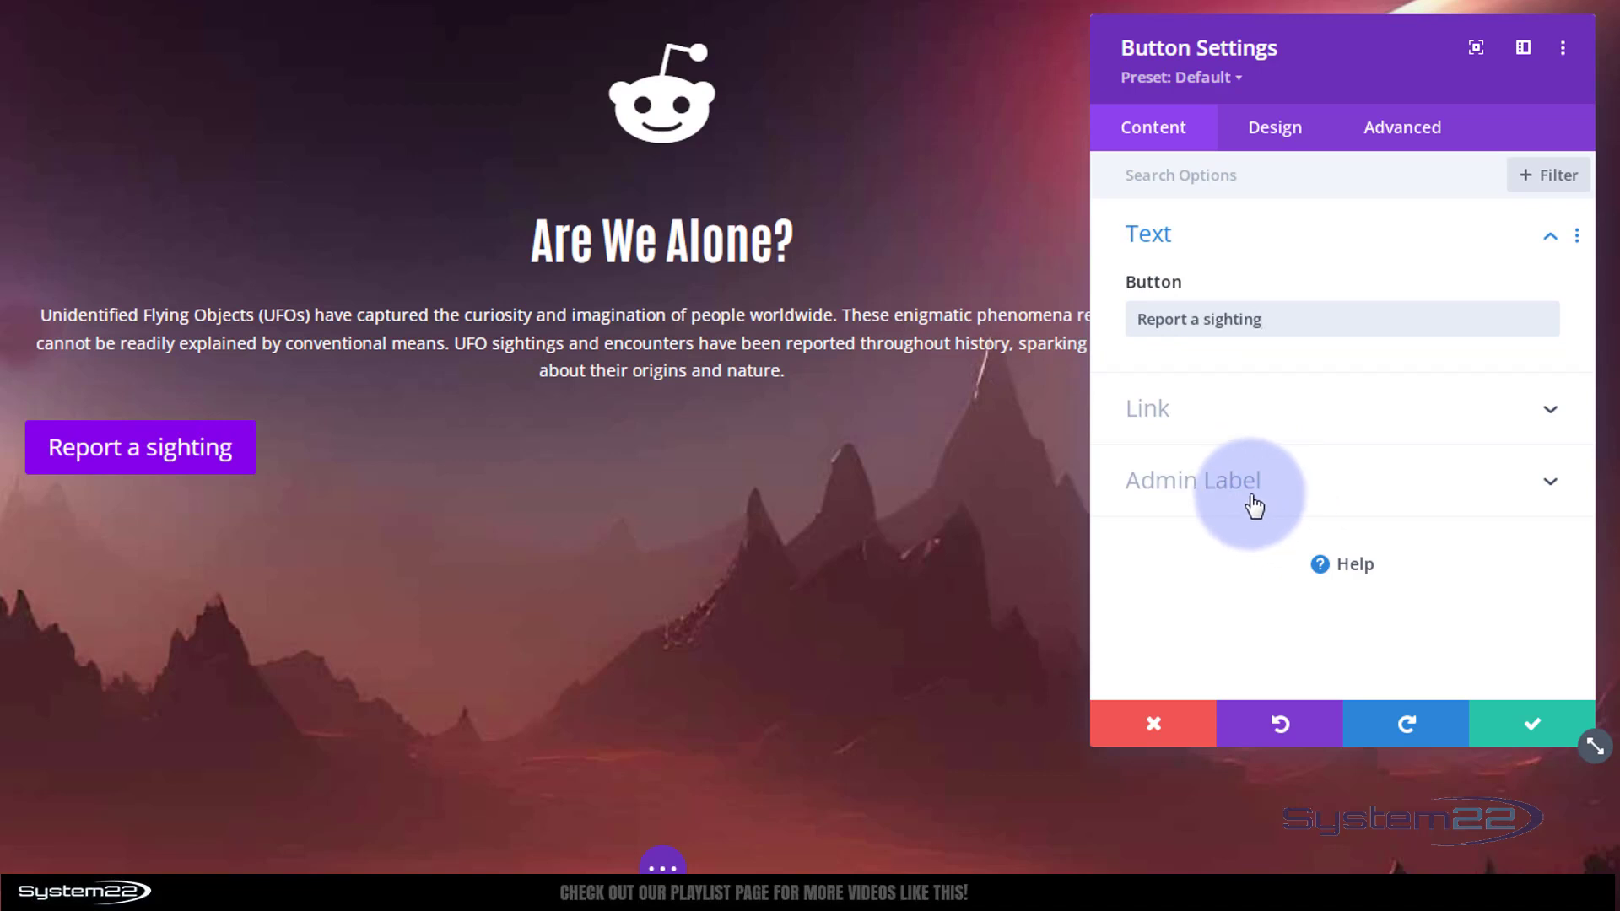
Check the "Report a sighting" button's link settings and set the button alignment to center
click(1230, 411)
click(1183, 373)
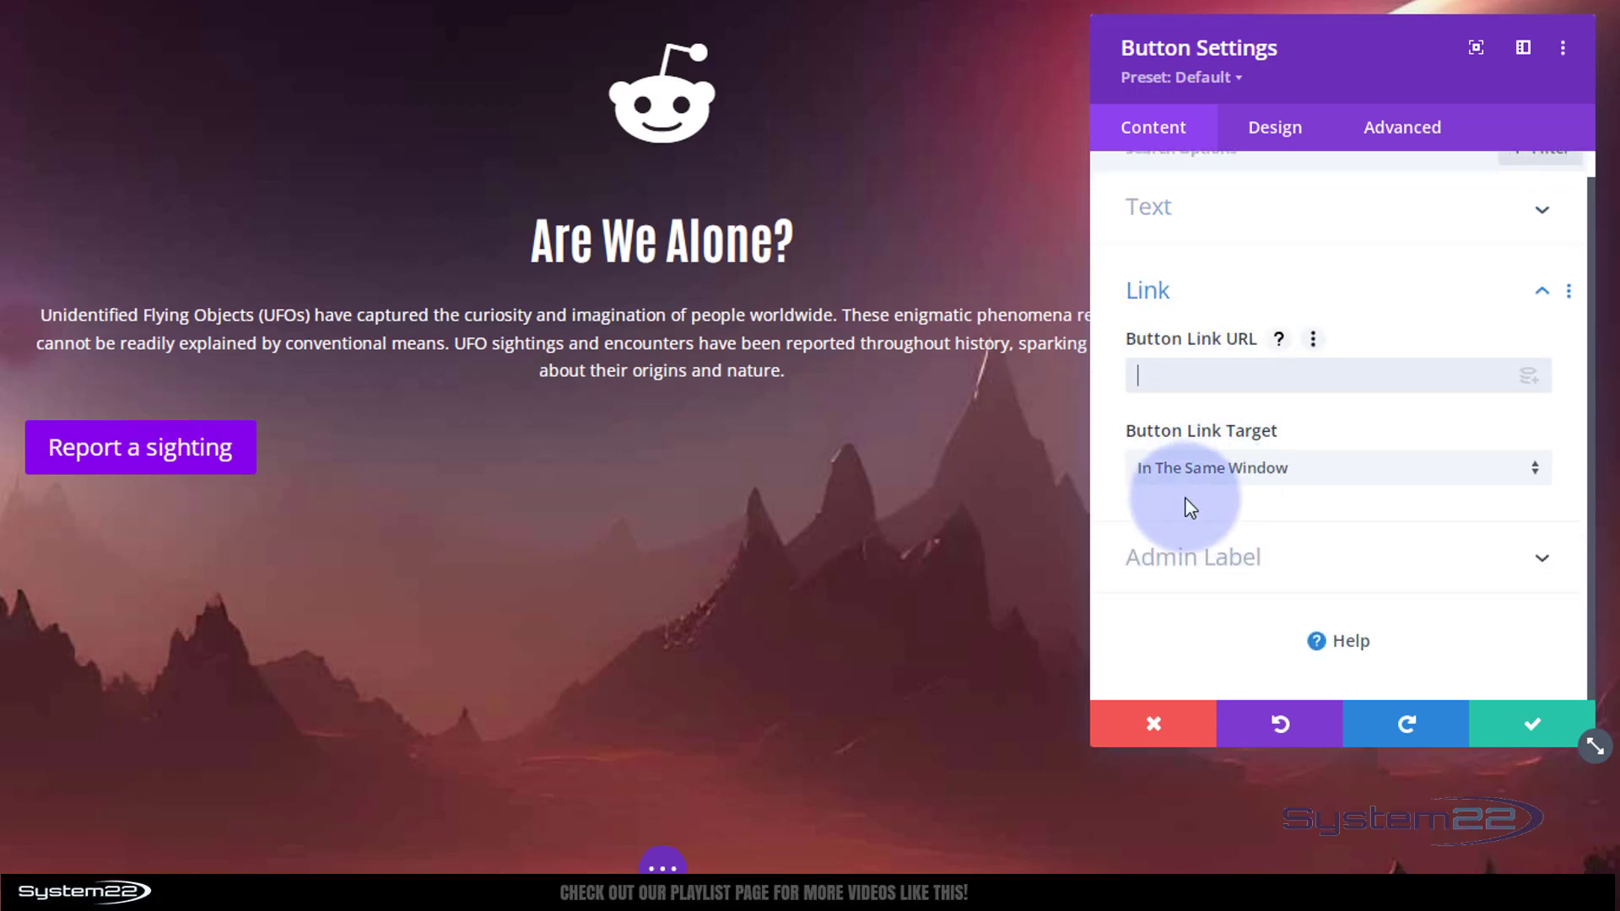
click(1281, 142)
click(1349, 235)
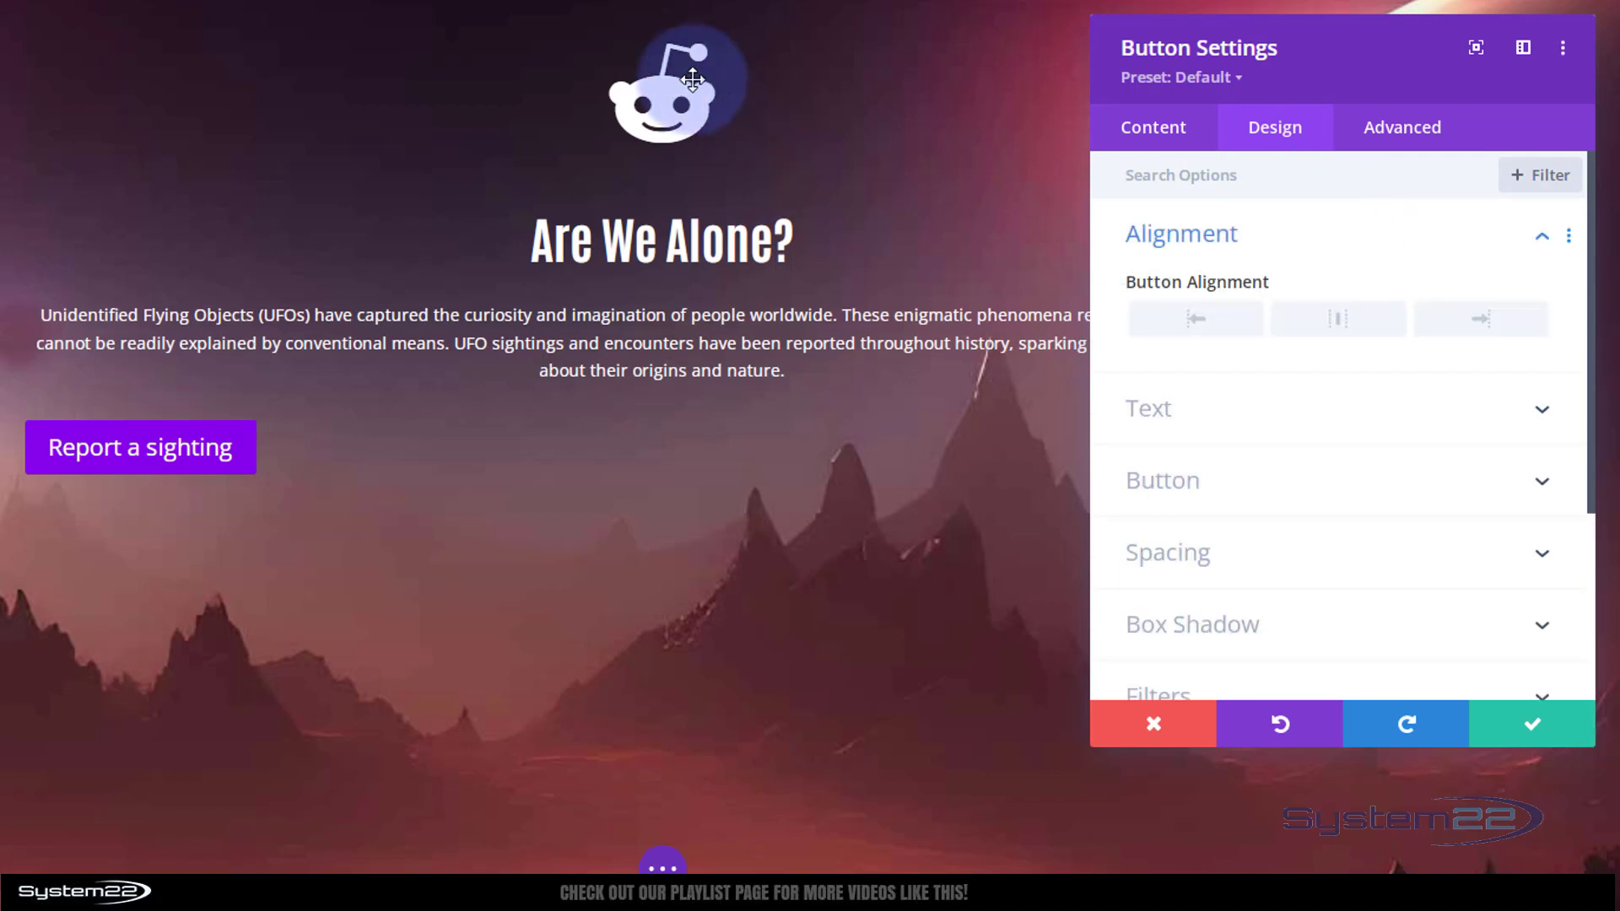
click(1340, 325)
Enable custom styles for the "Report a sighting" button and give it a semi-transparent black background, rgba(0,0,0,0.37)
scroll(1363, 401, down, 2)
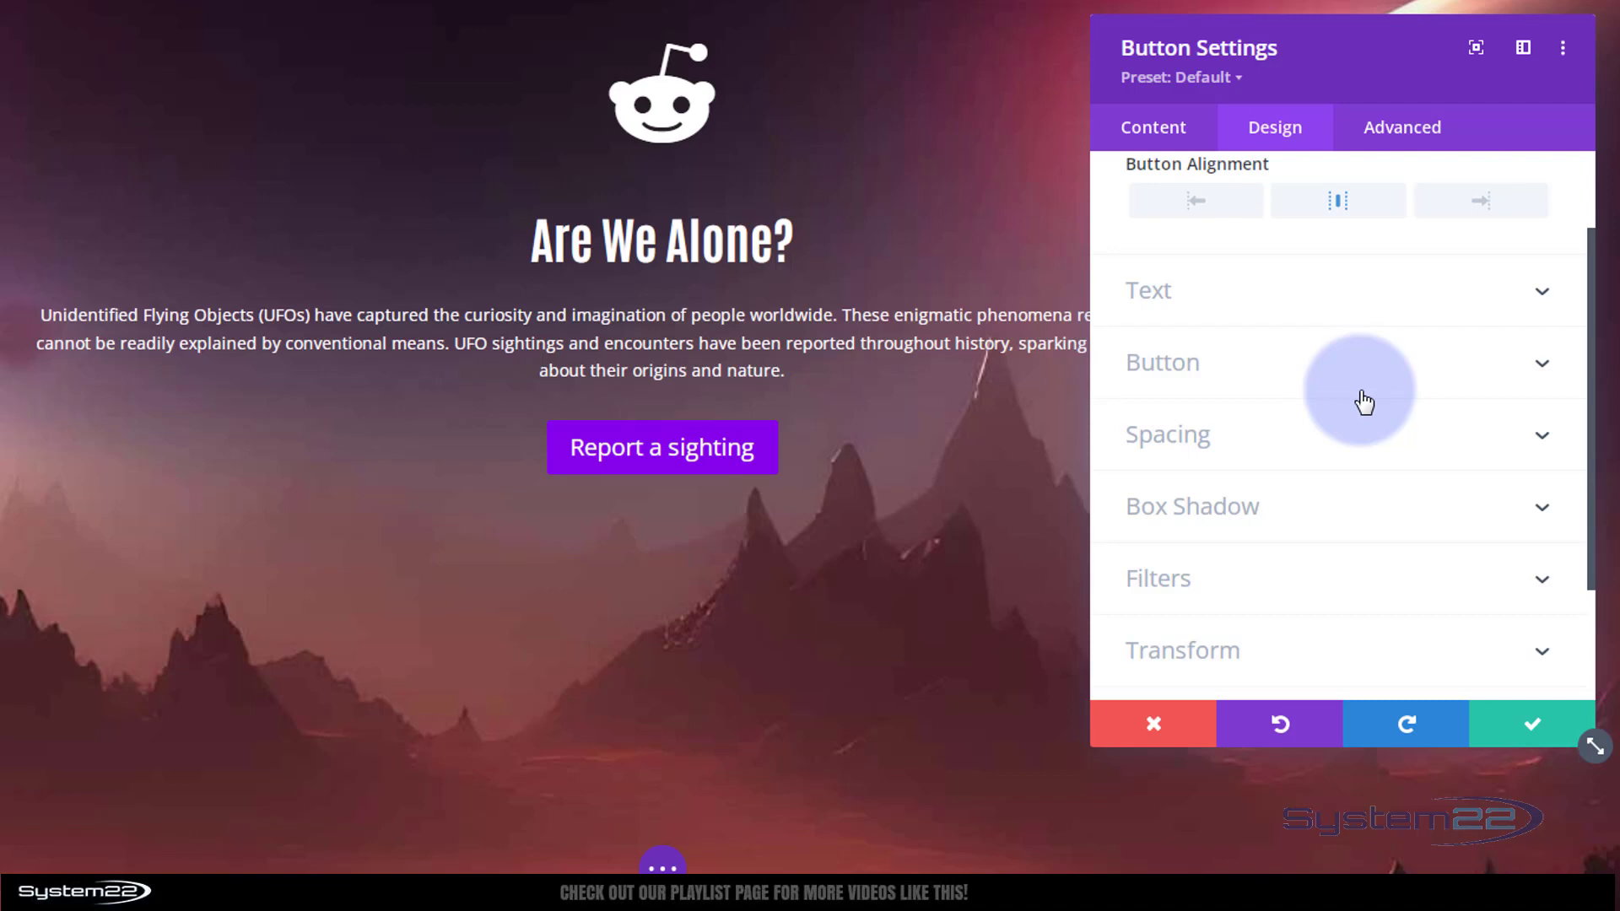
click(1286, 381)
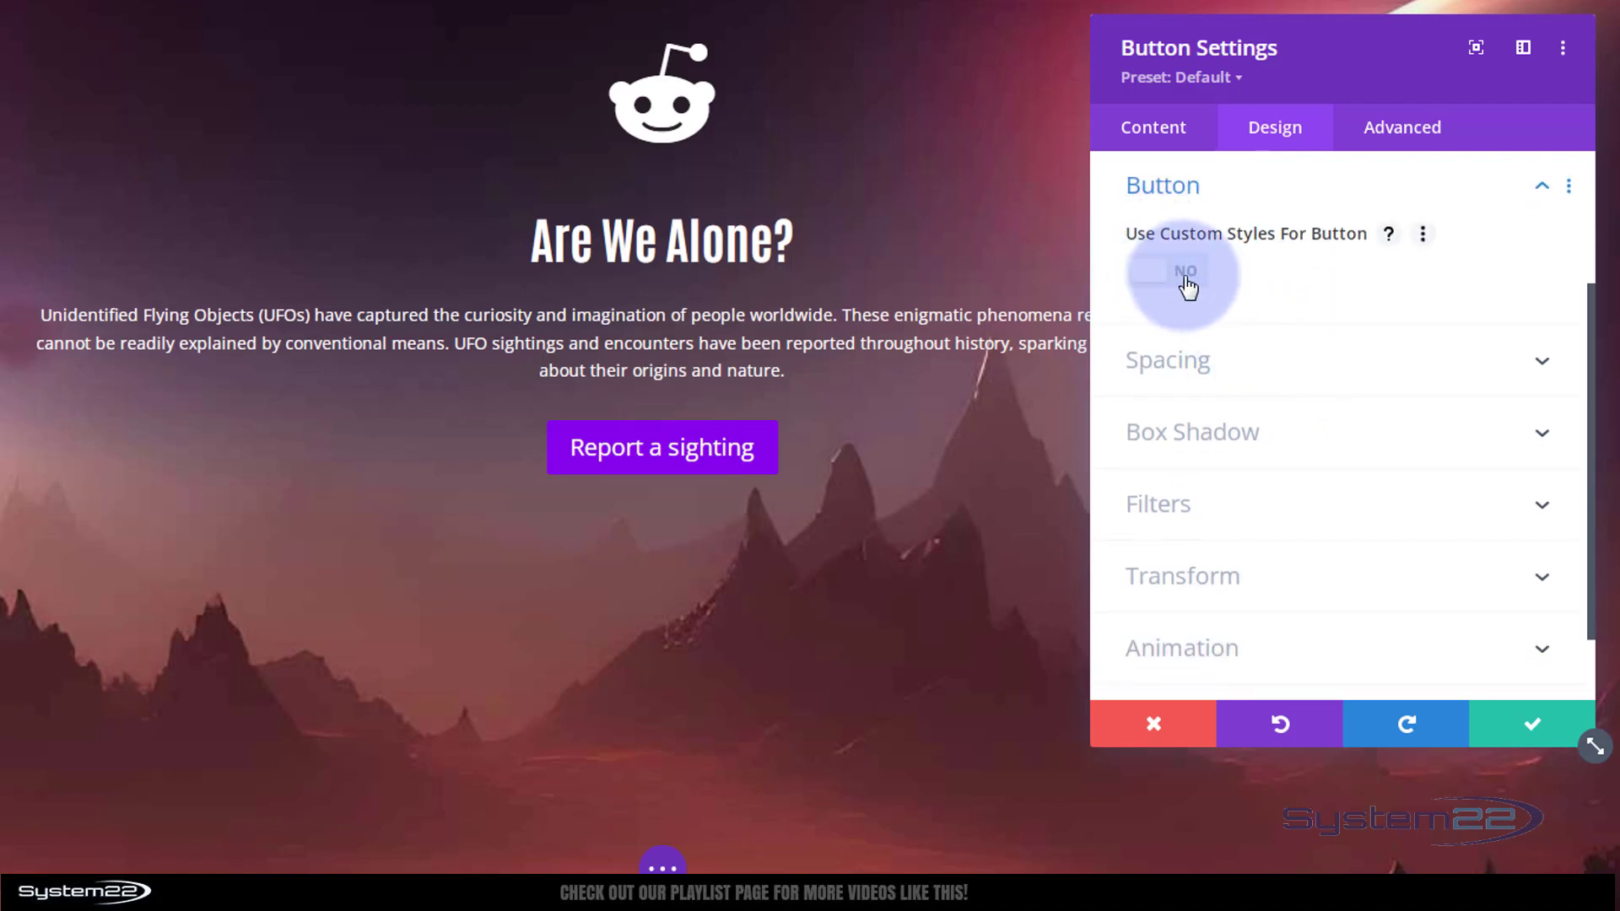
click(1185, 278)
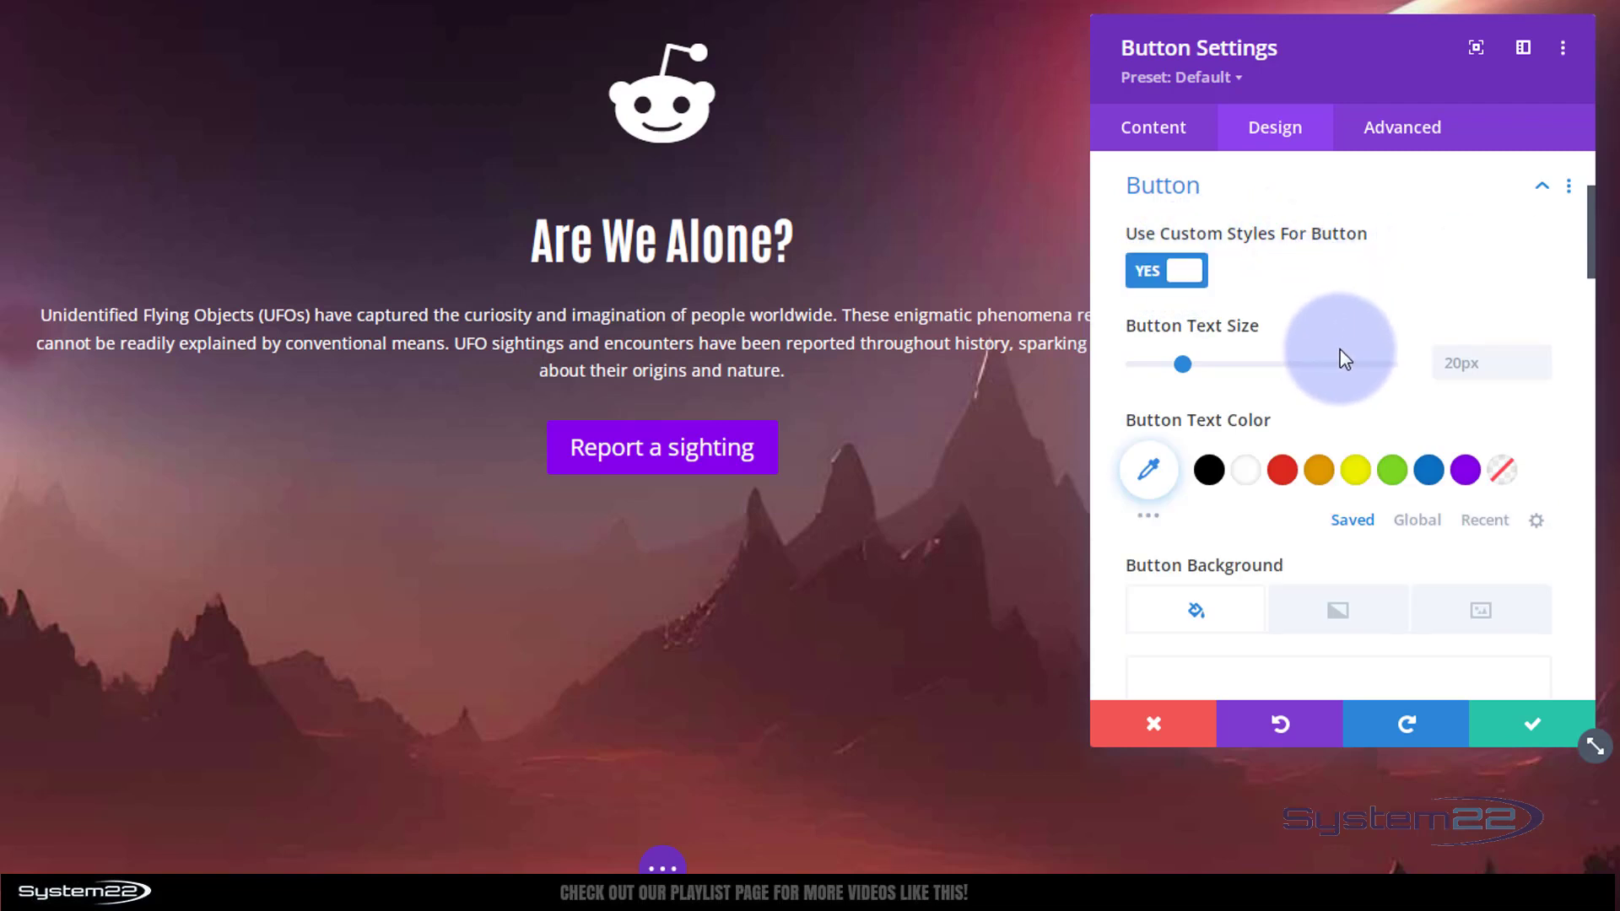
scroll(1354, 346, down, 2)
scroll(1354, 353, down, 2)
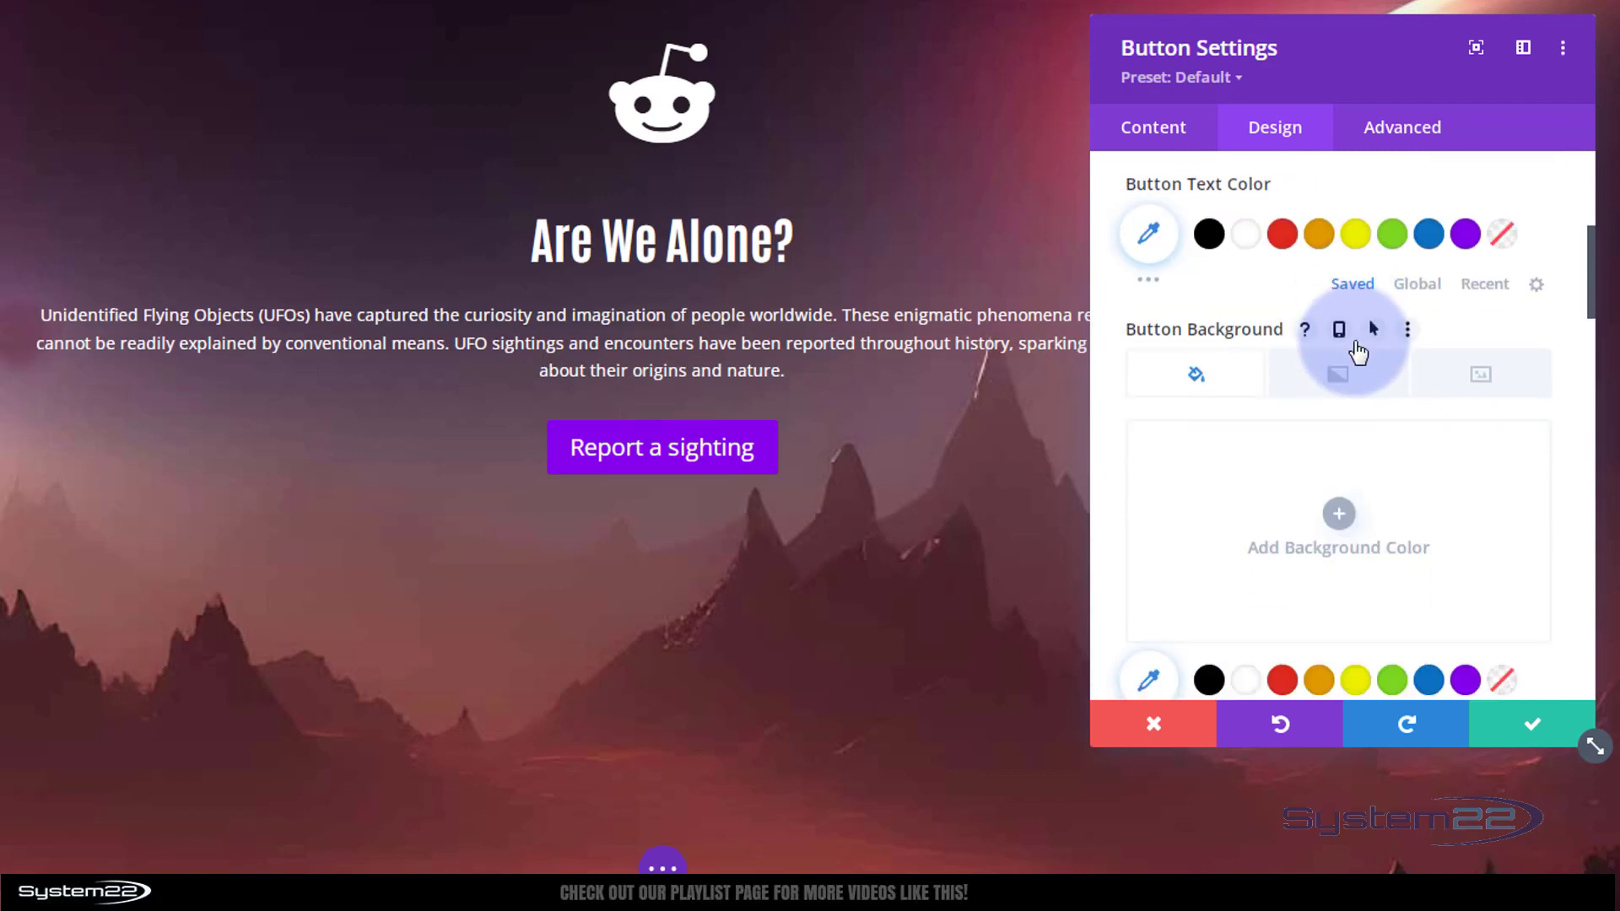
scroll(1257, 300, down, 2)
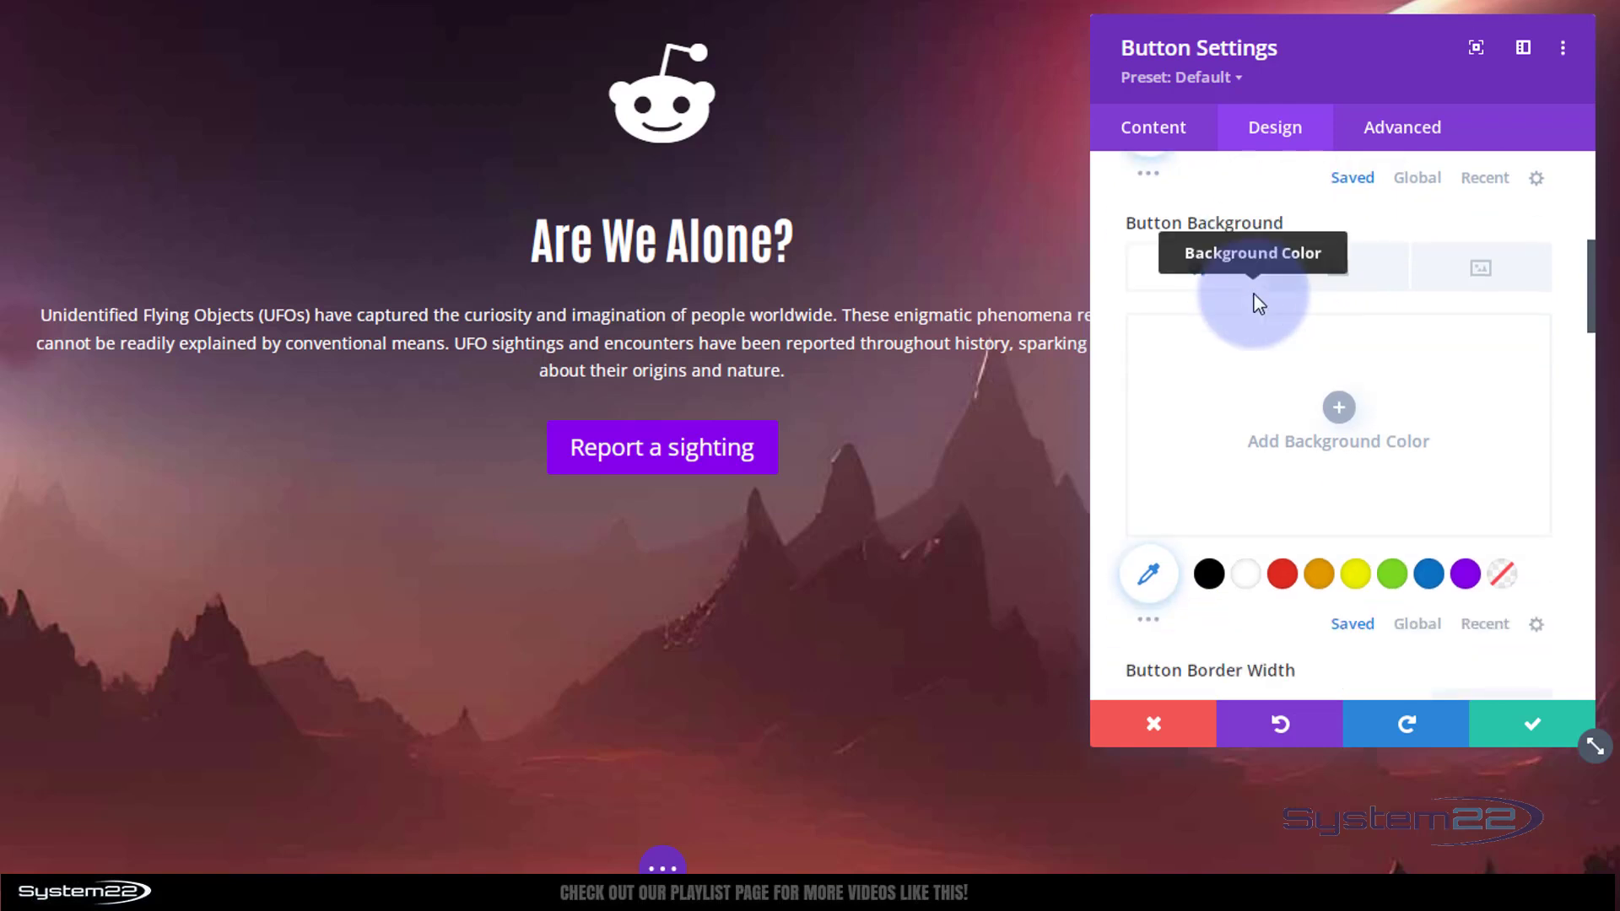
click(1212, 563)
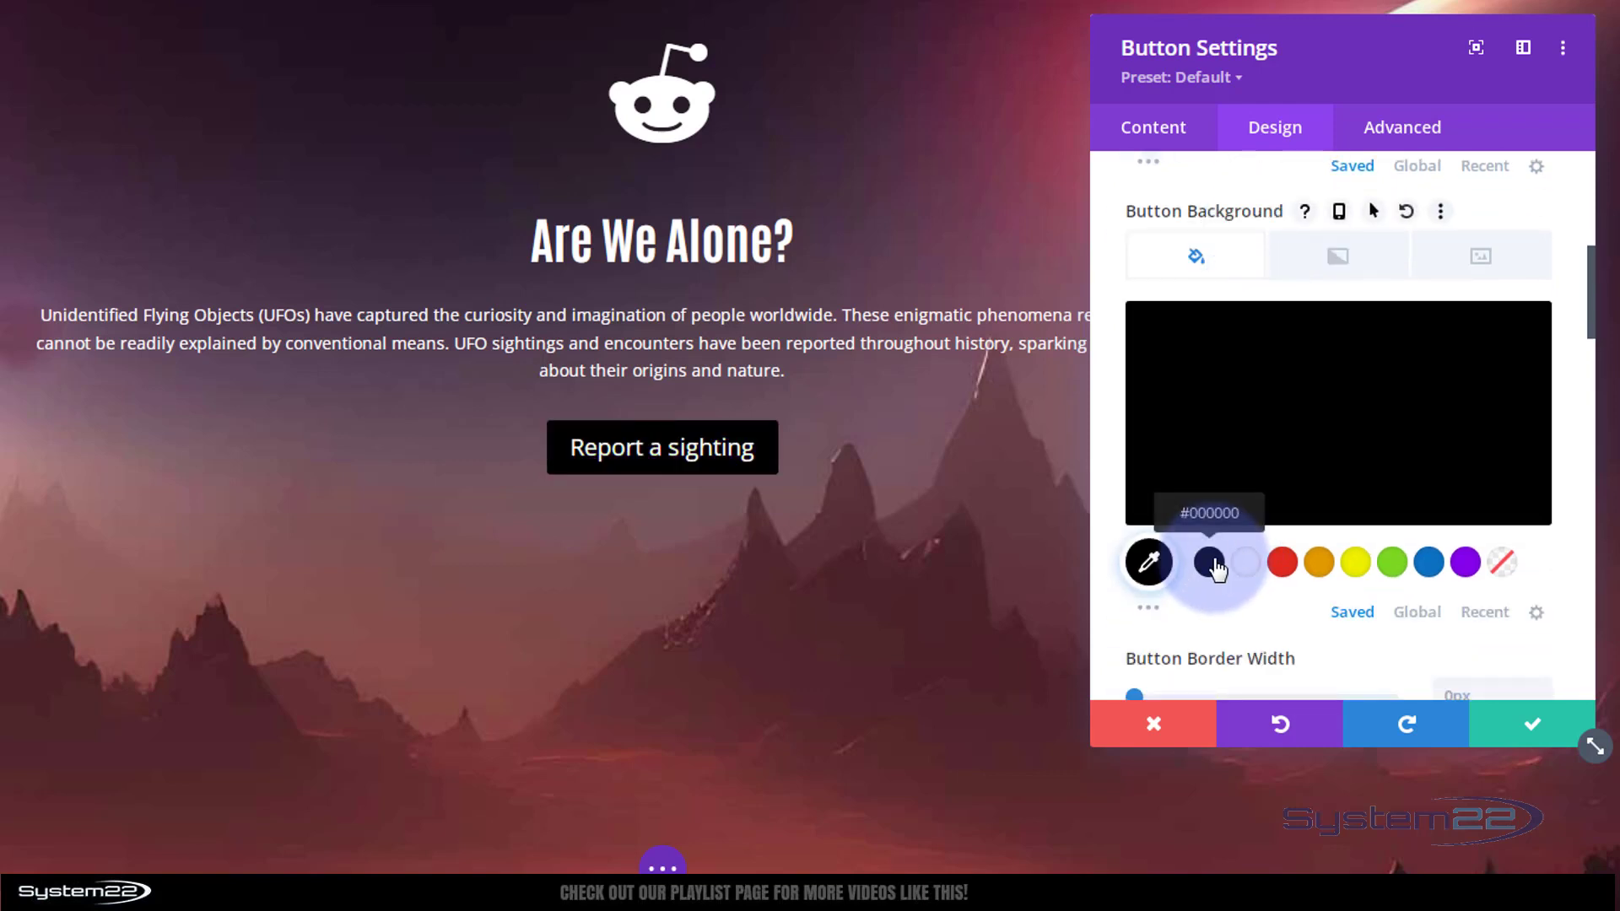
click(1260, 435)
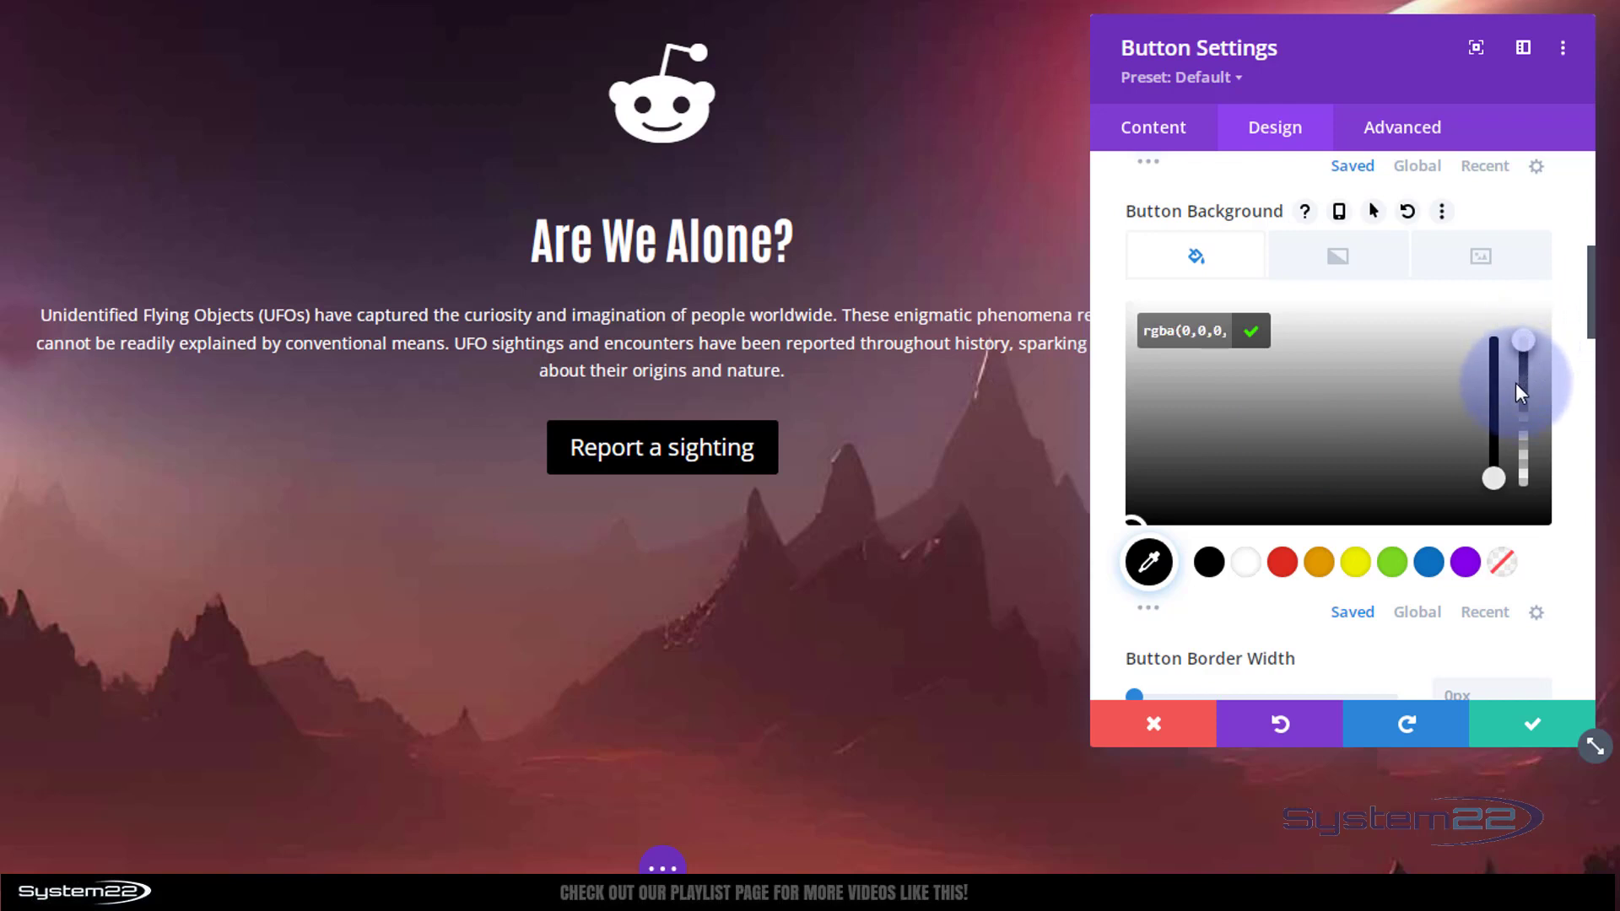
drag(1515, 388, 1515, 441)
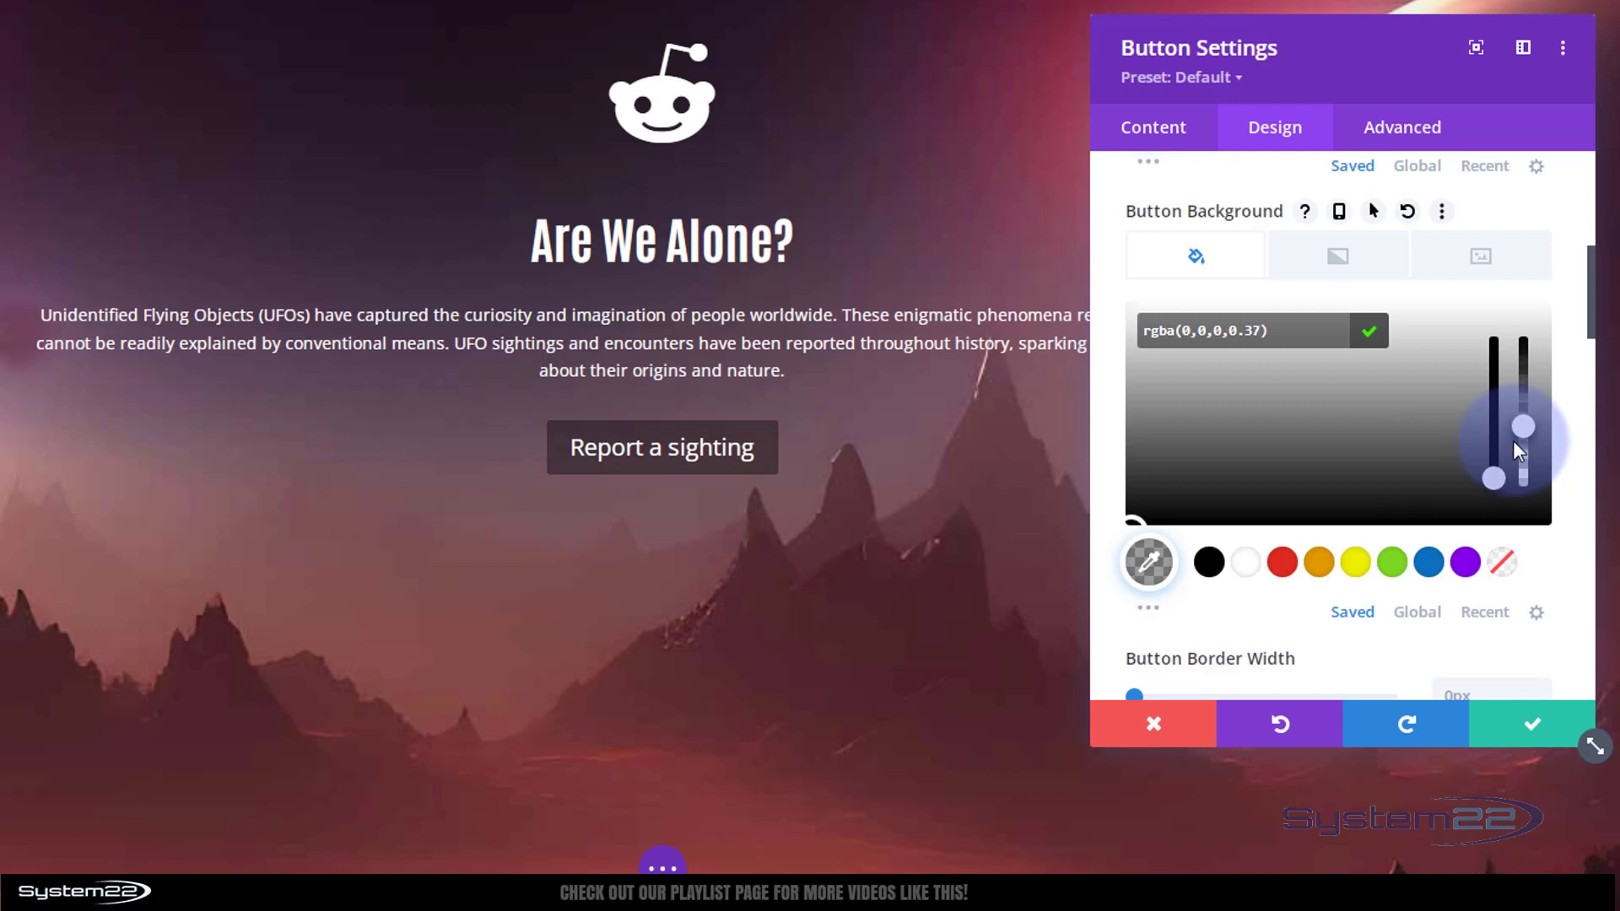
Give the "Report a sighting" button a 1px white border
scroll(1409, 432, down, 3)
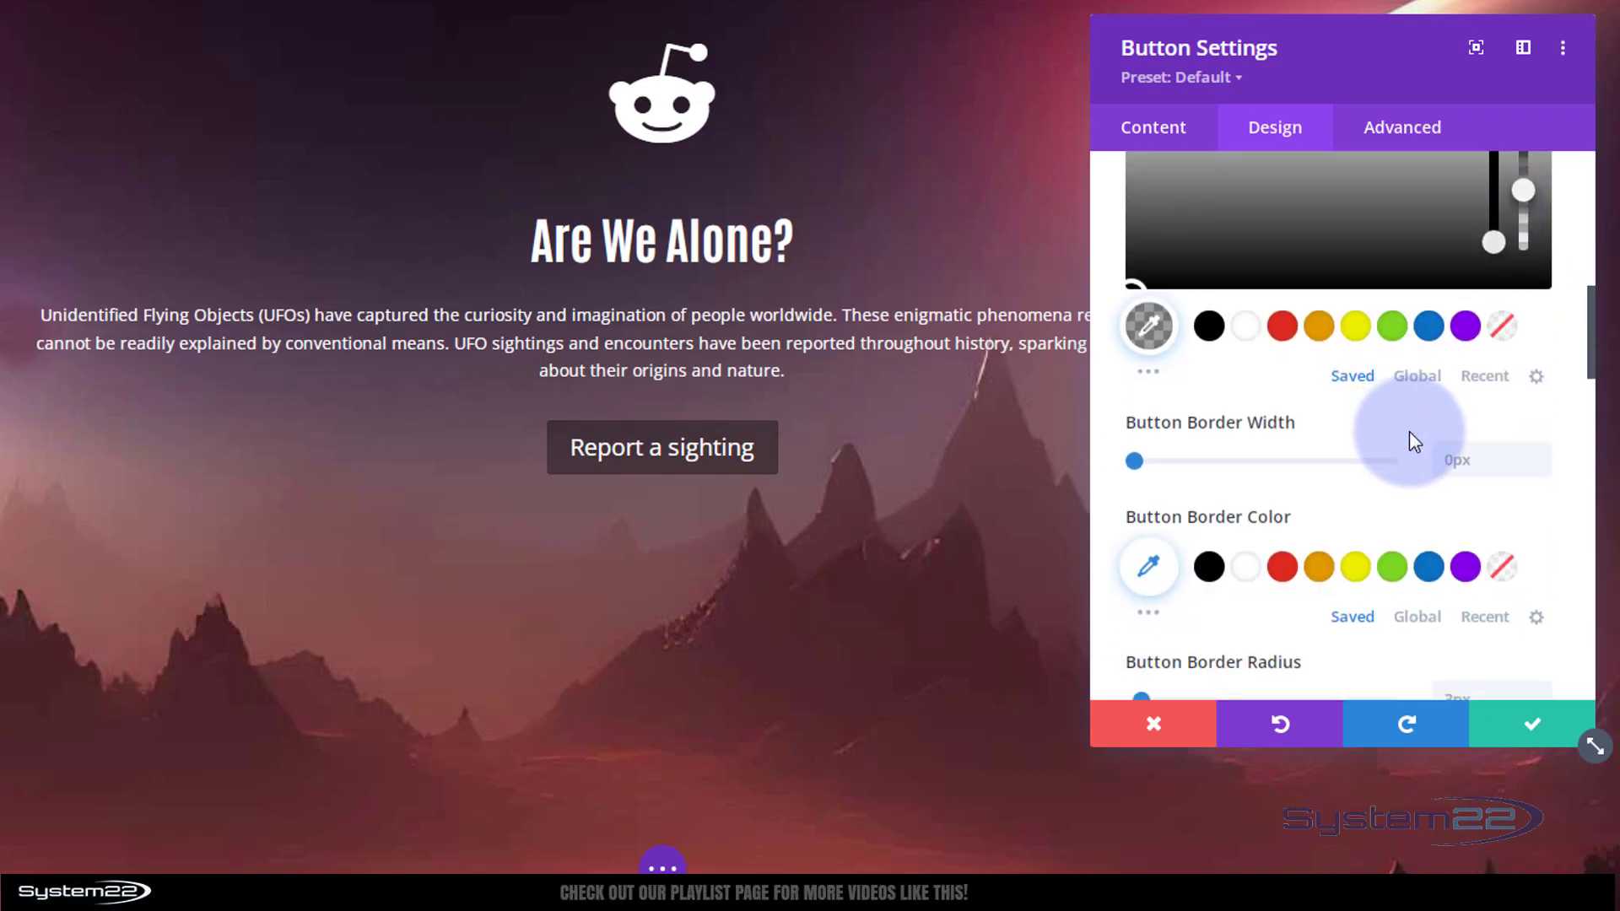
click(1537, 453)
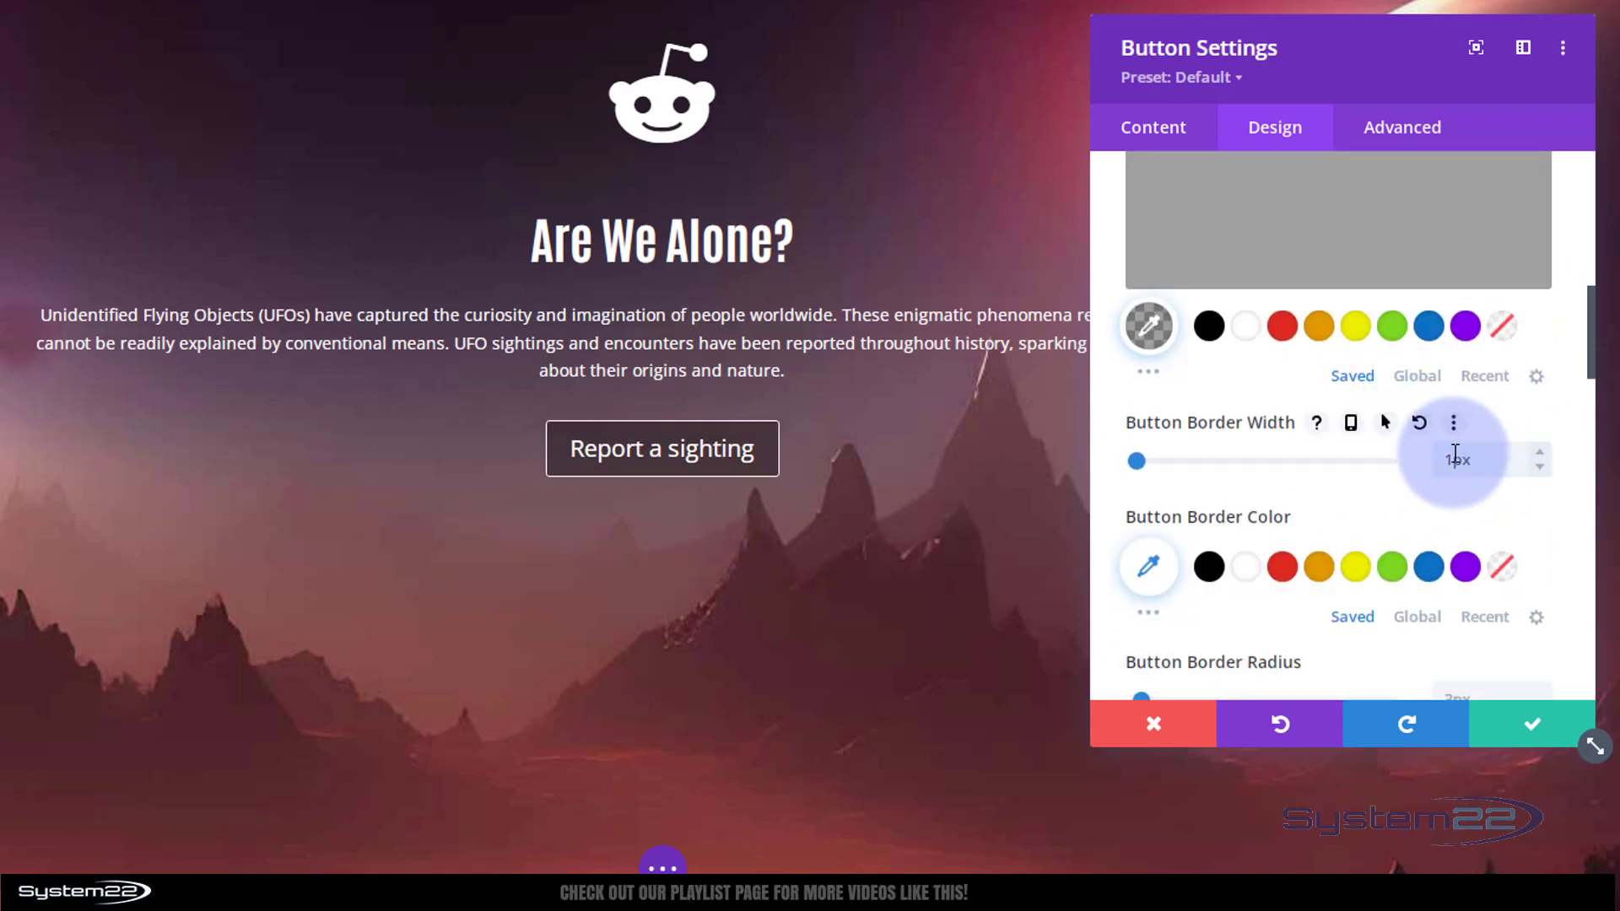
click(1246, 567)
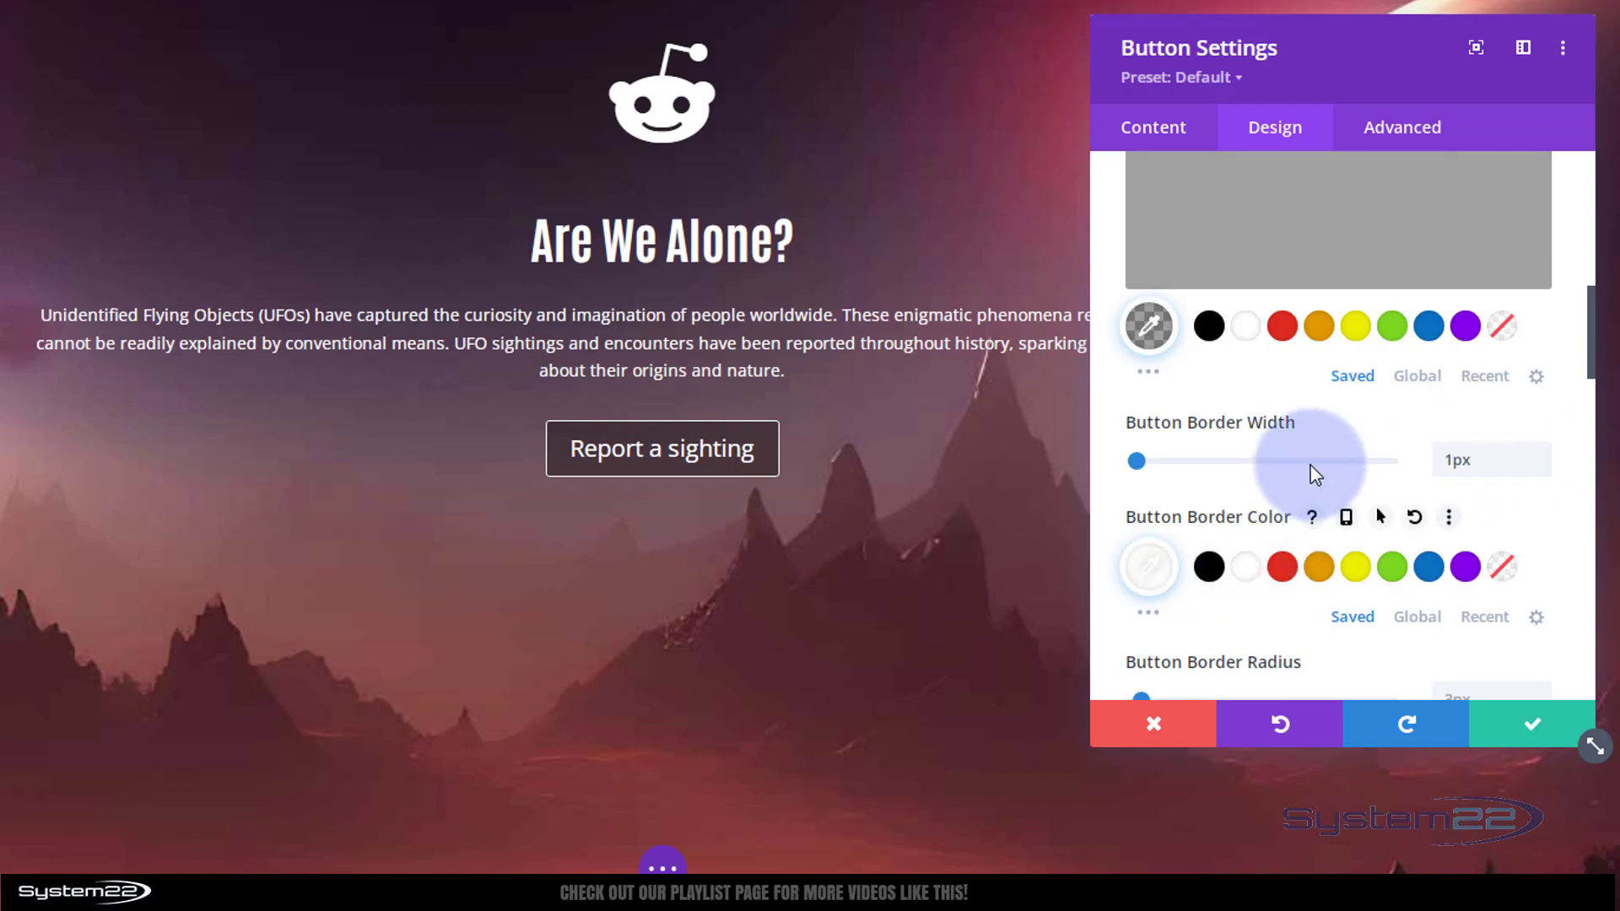
Turn off the button icon in the "Report a sighting" button's custom styles
scroll(1313, 466, down, 6)
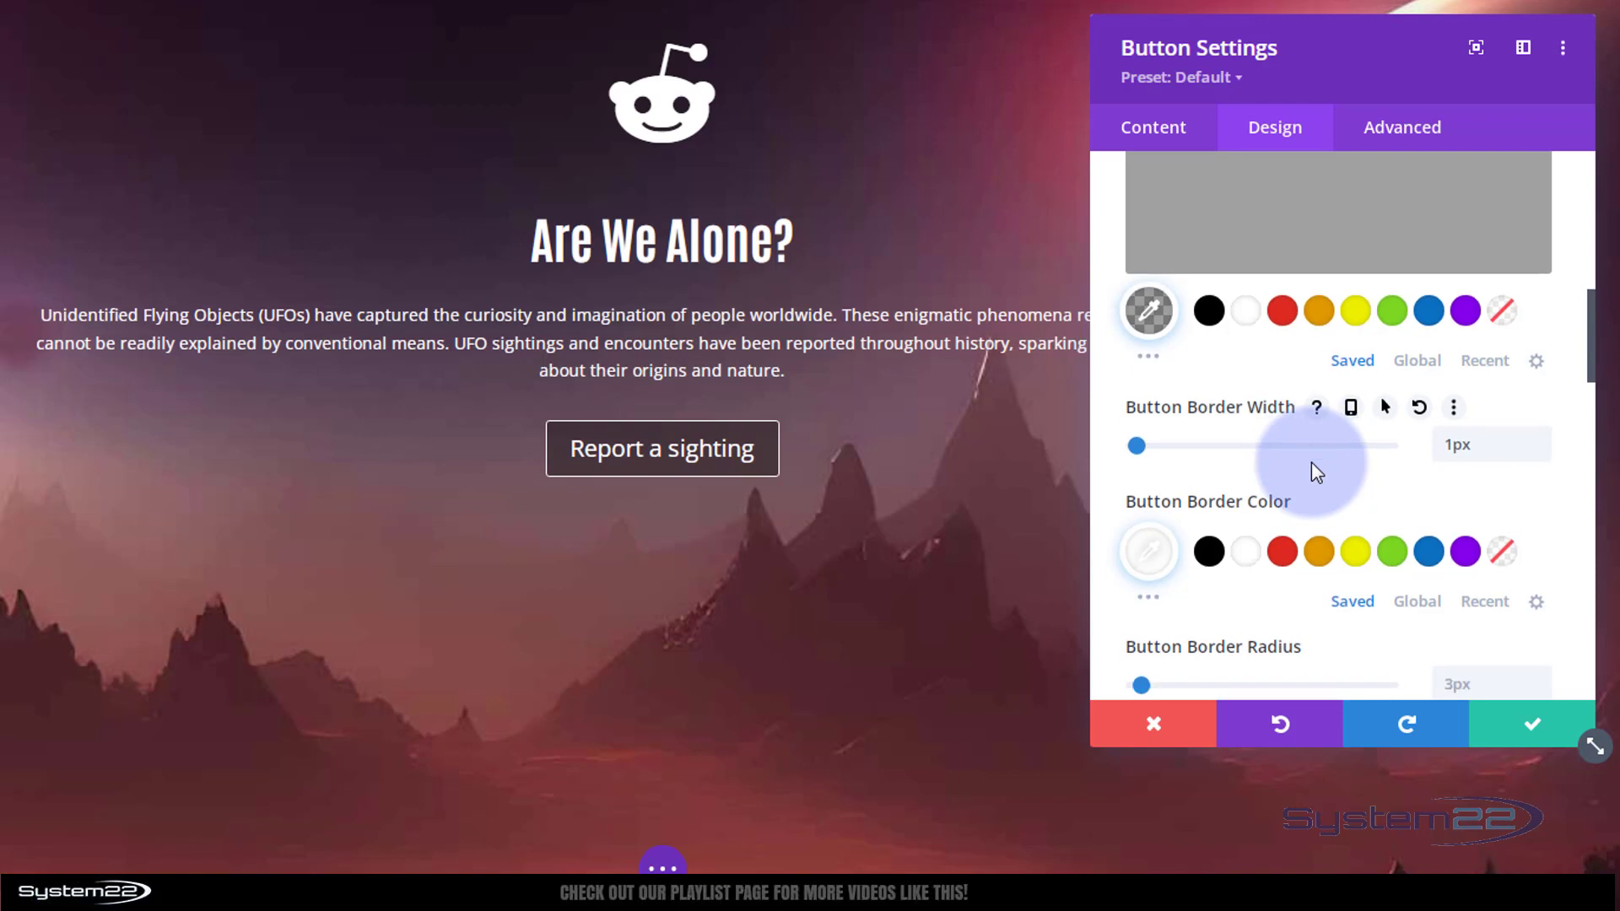
scroll(1311, 463, down, 1)
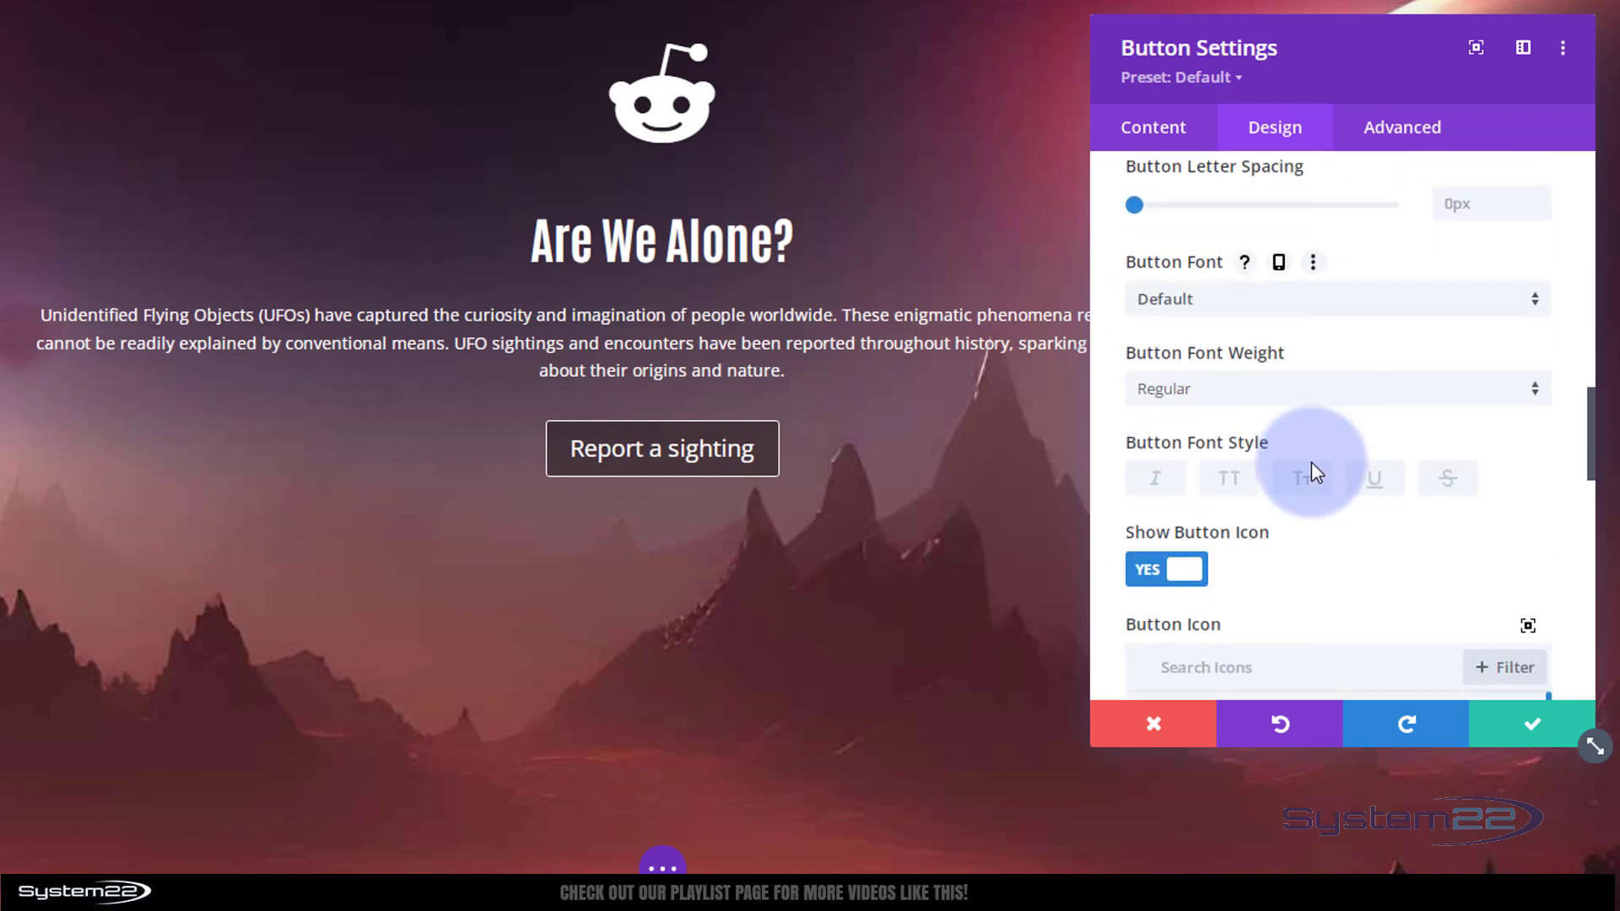
scroll(1311, 463, down, 3)
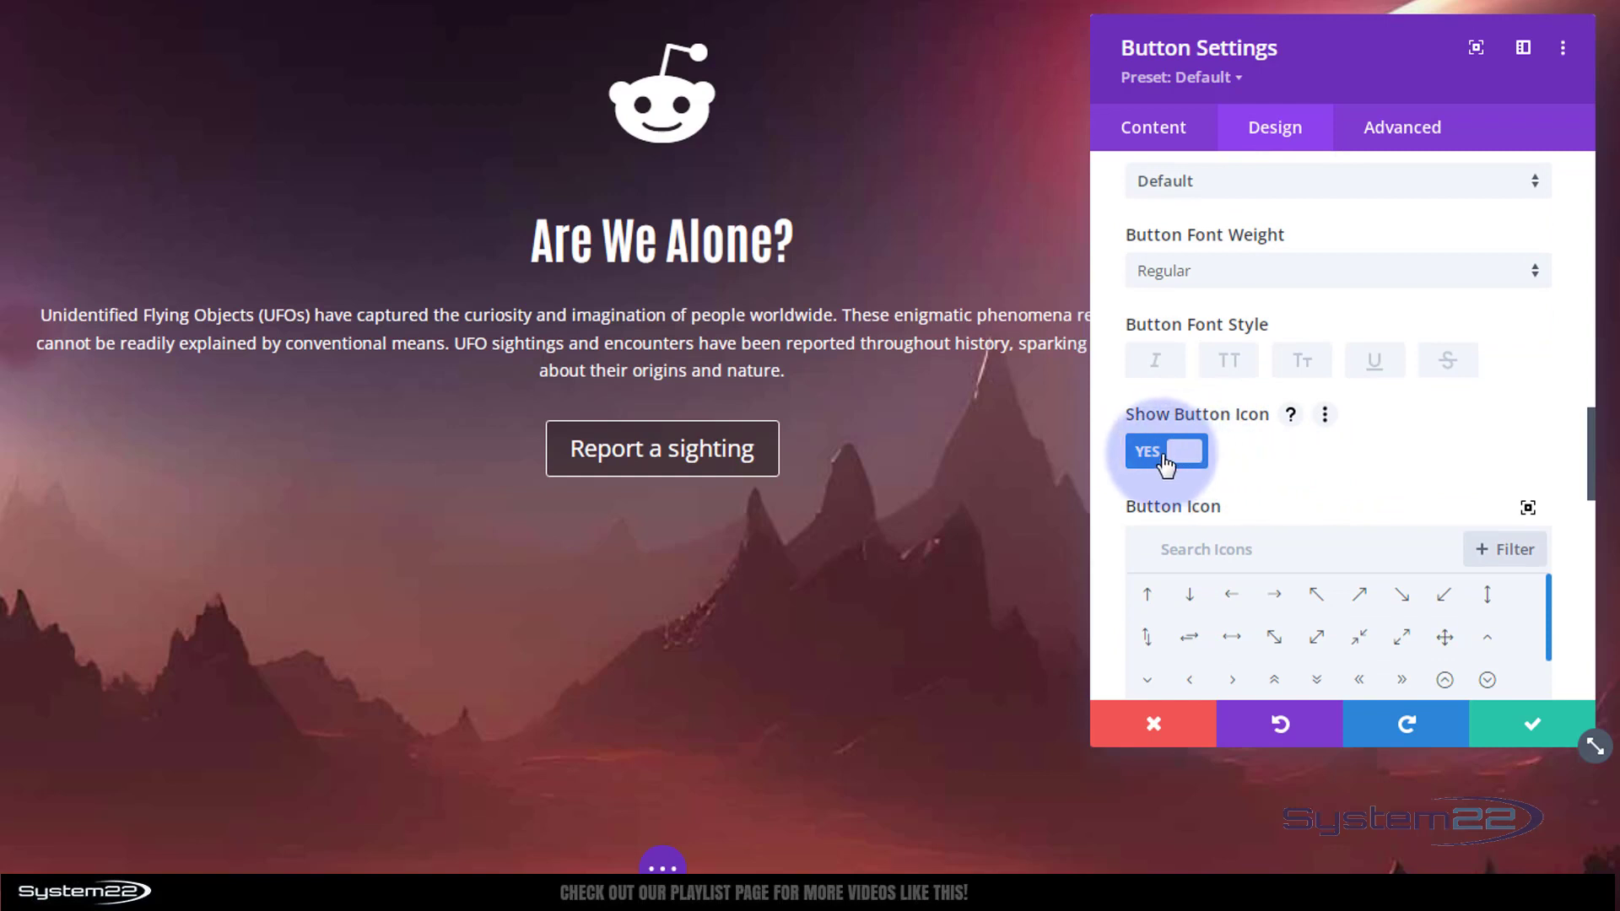
click(1174, 456)
Apply the first box shadow preset, the even all-round glow, to the button and set its shadow color to white
scroll(1252, 456, down, 5)
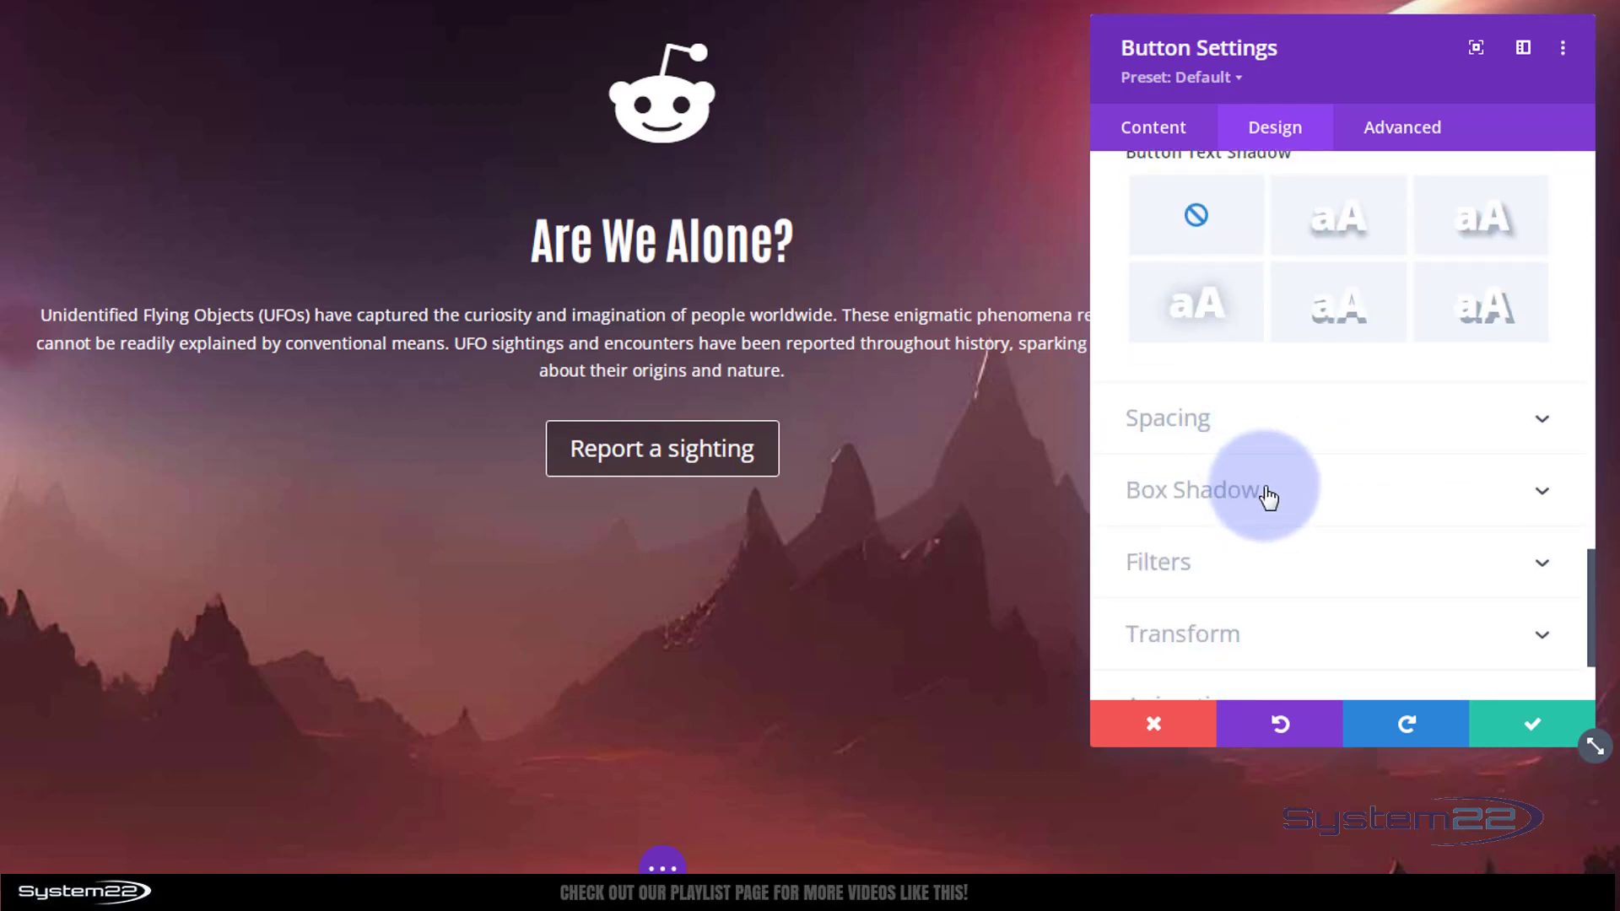
click(1165, 493)
click(1266, 405)
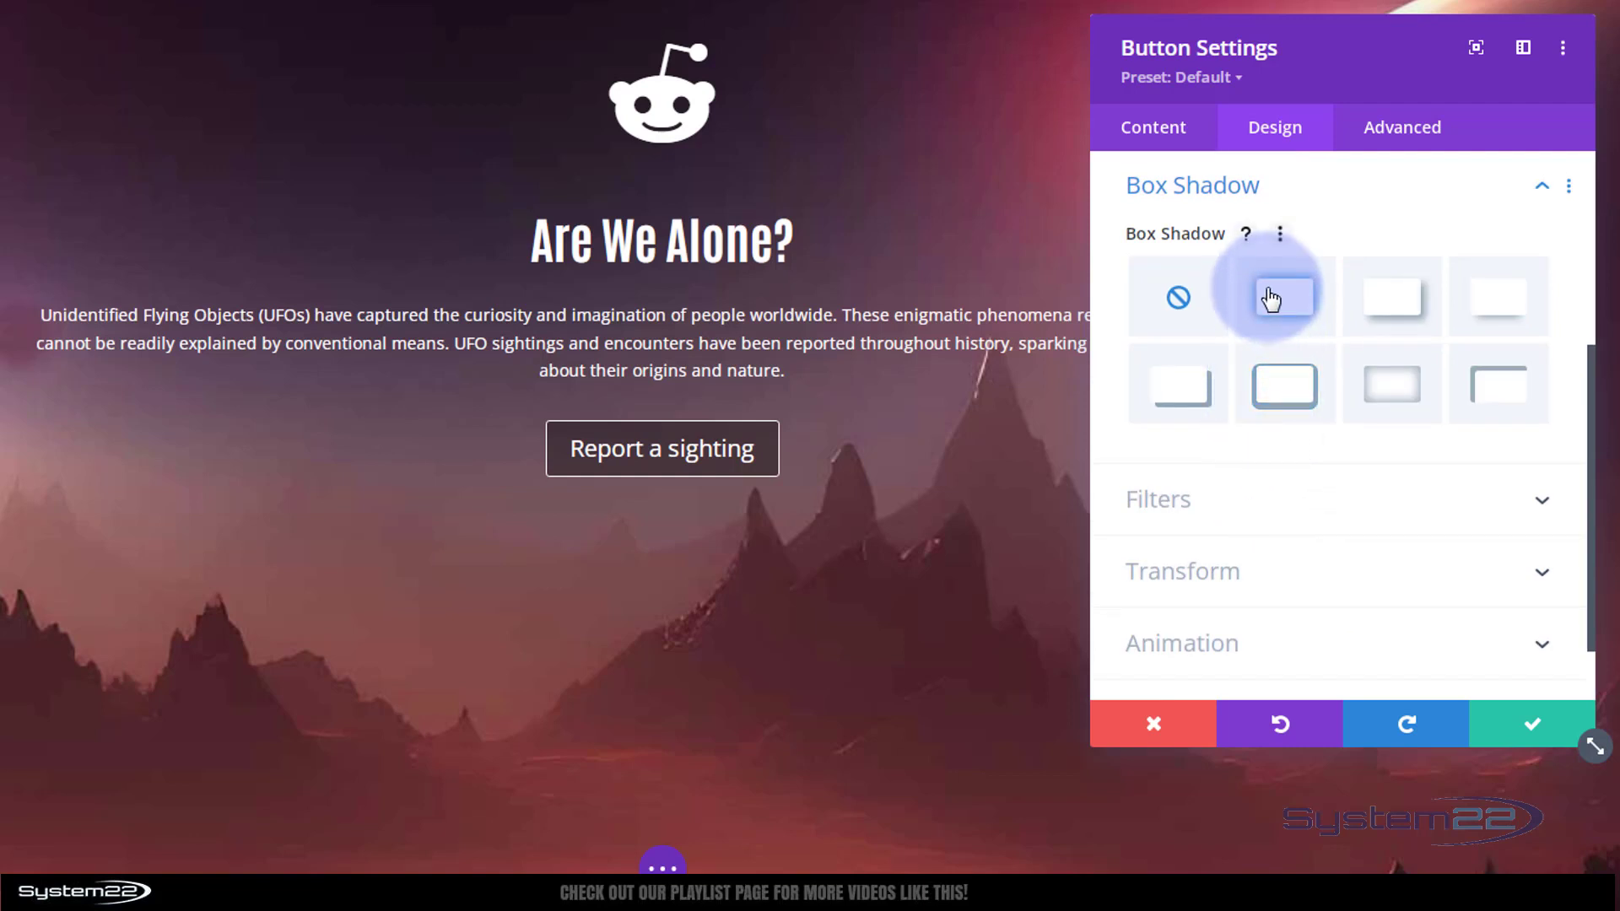
click(1271, 297)
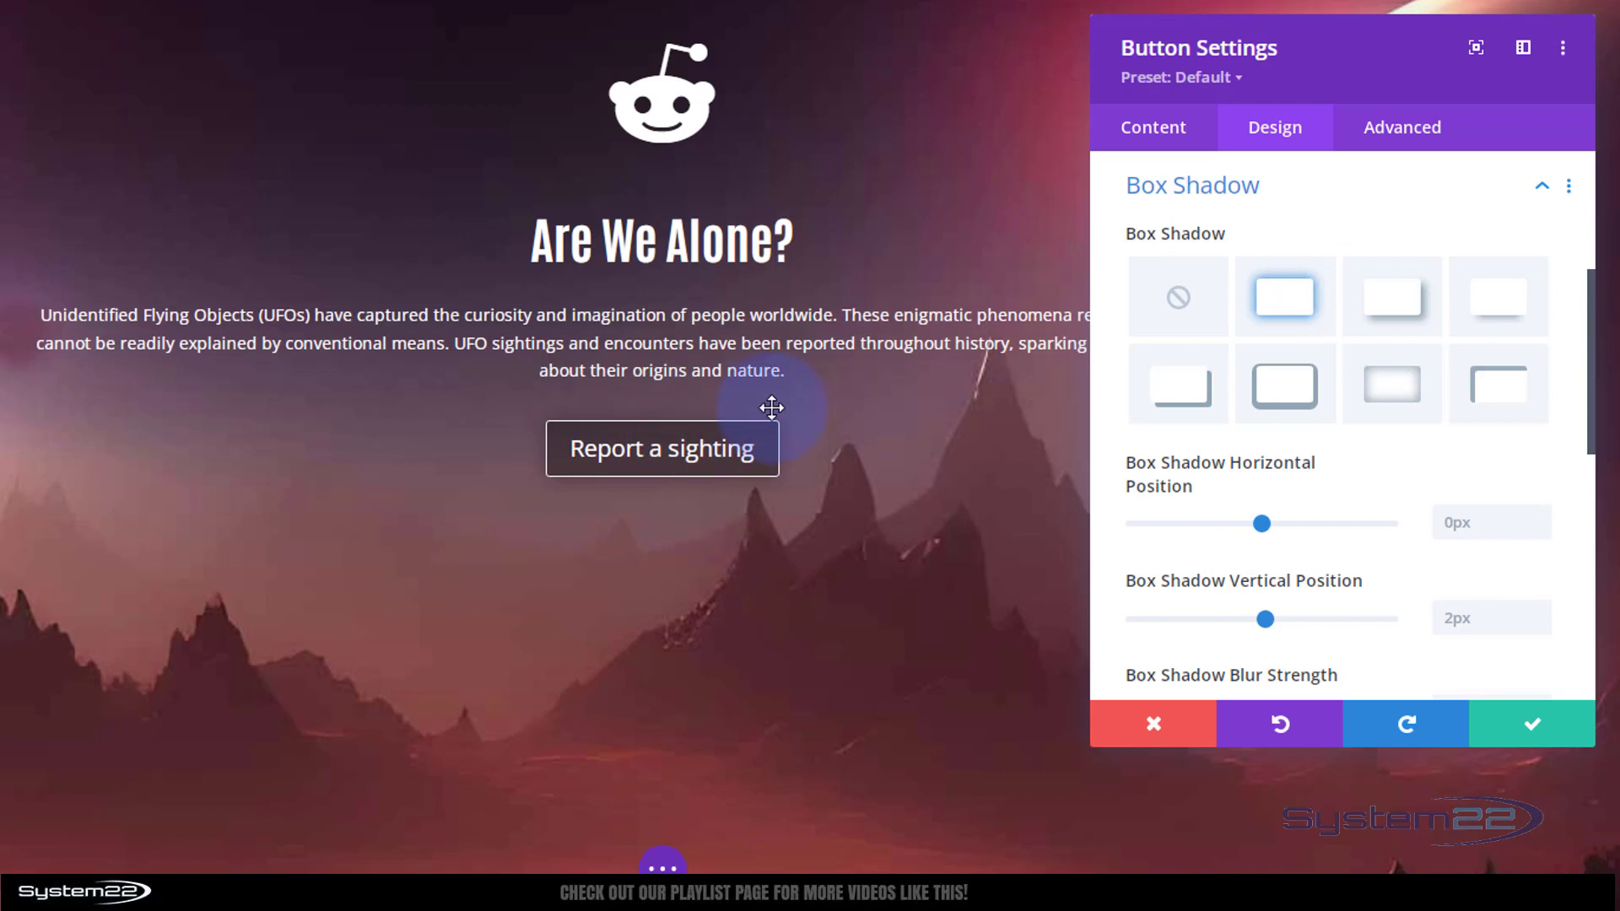
scroll(1232, 439, down, 6)
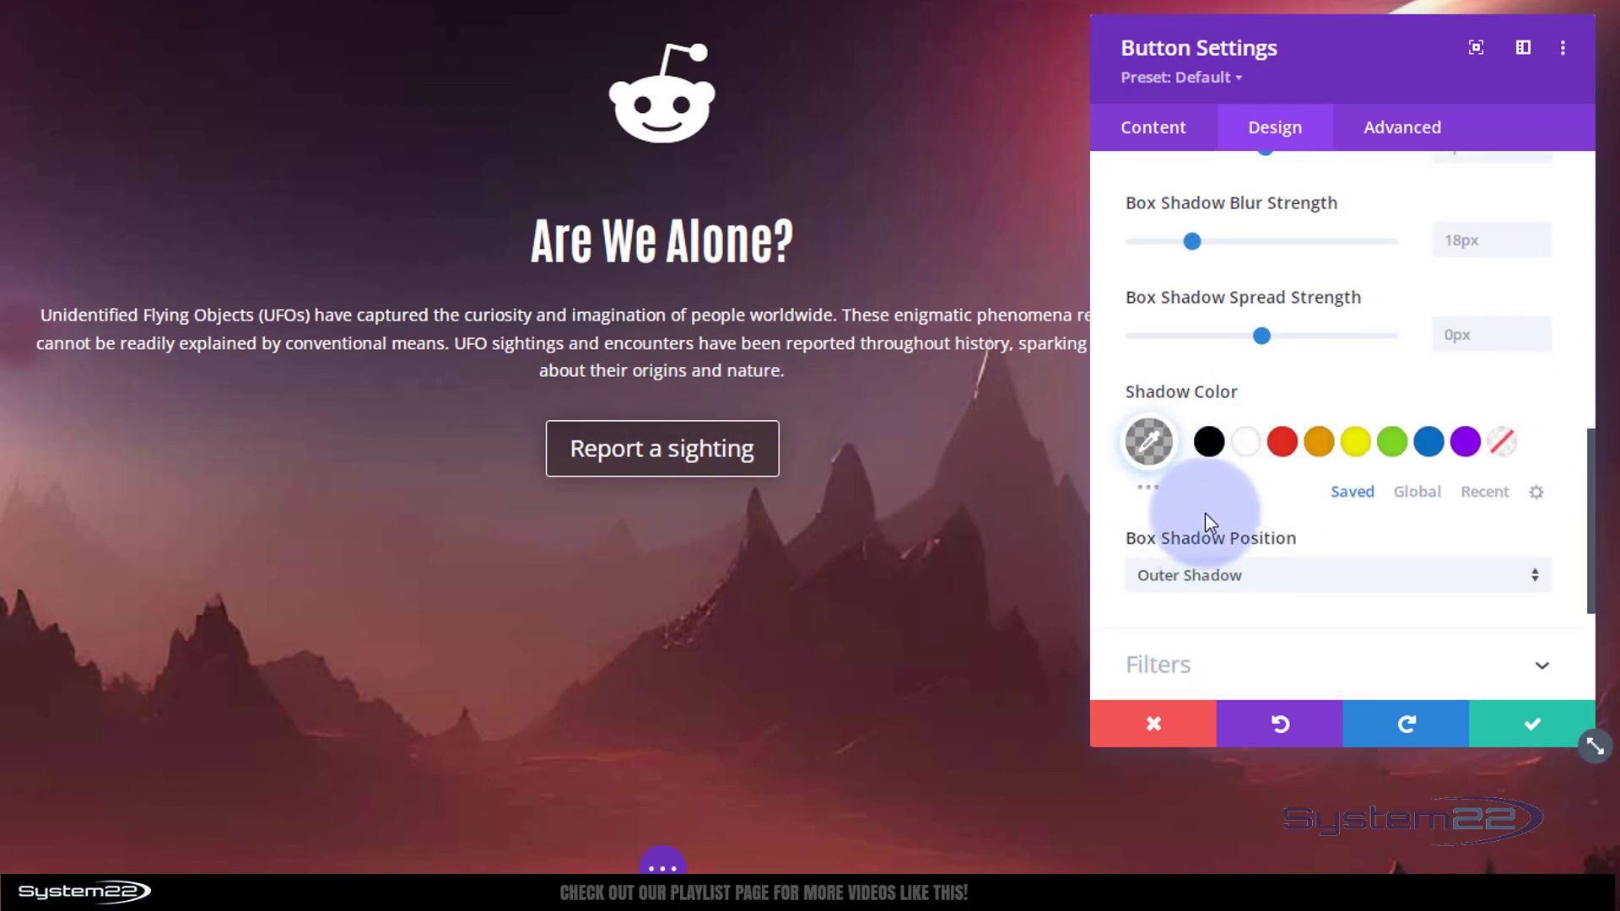
click(1246, 444)
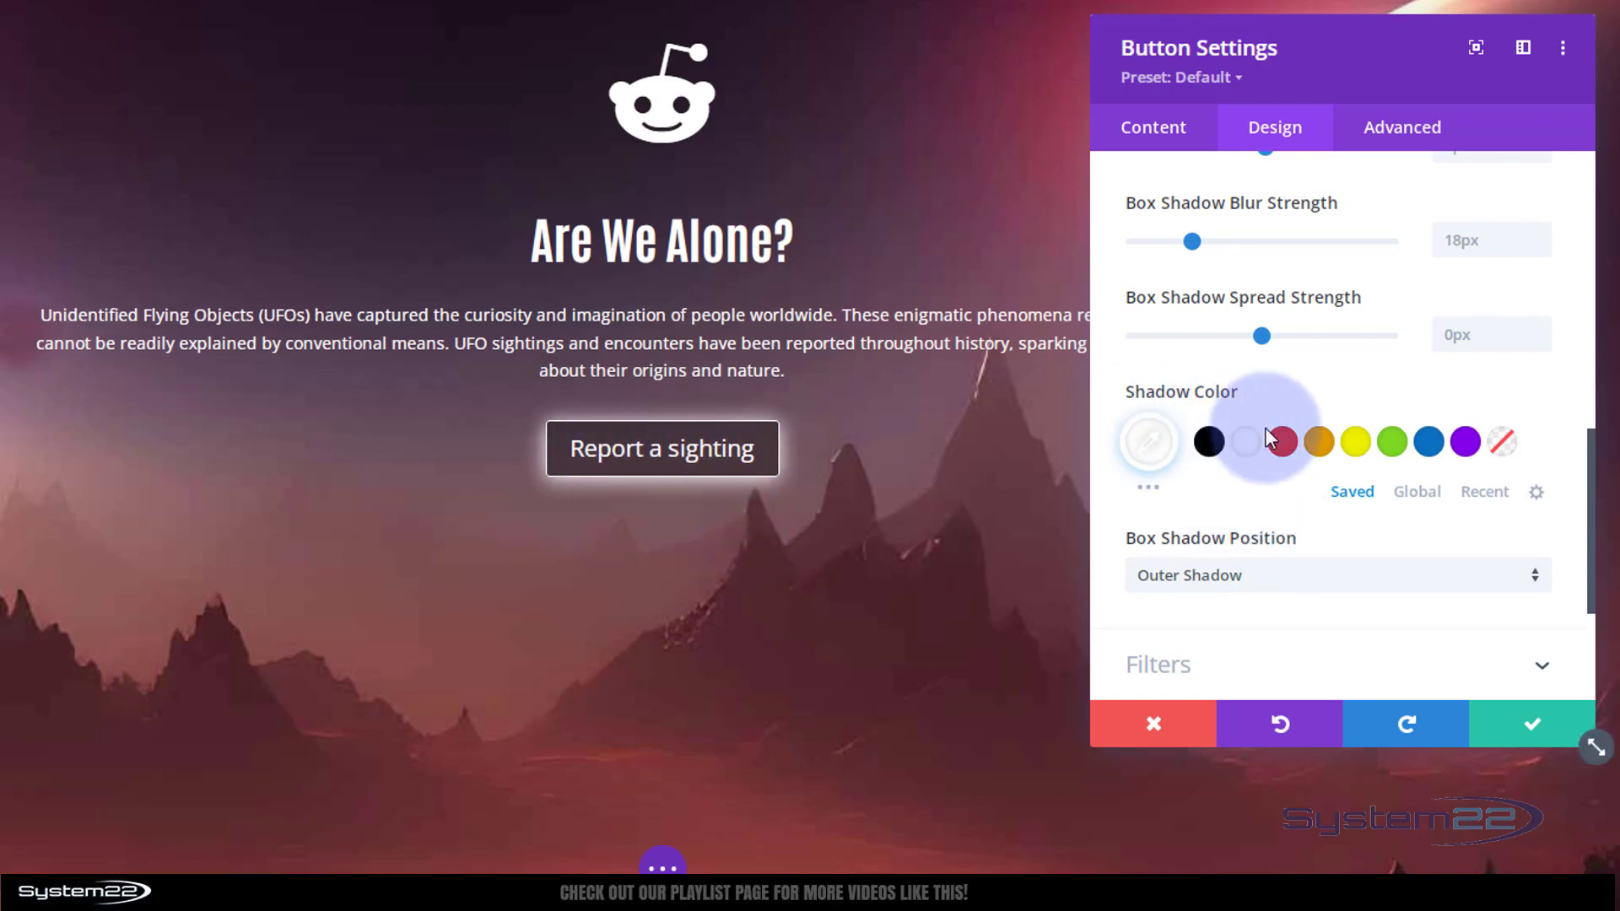
Set the button's left padding to 60px and link the right padding to the same value
scroll(1265, 430, up, 5)
scroll(1270, 439, up, 3)
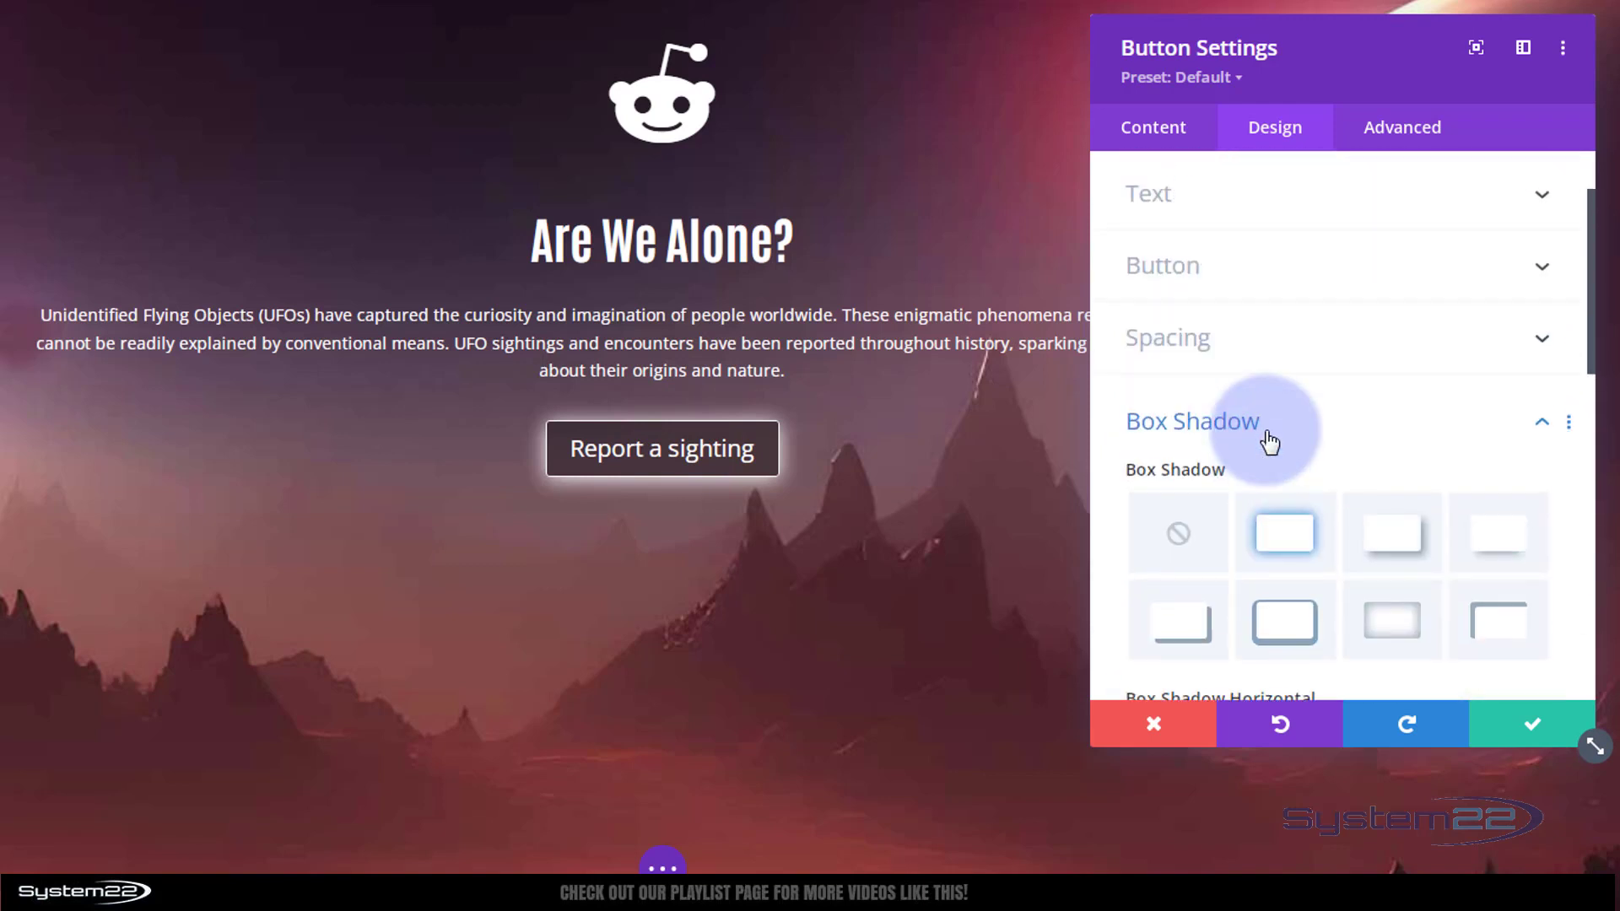
click(1278, 428)
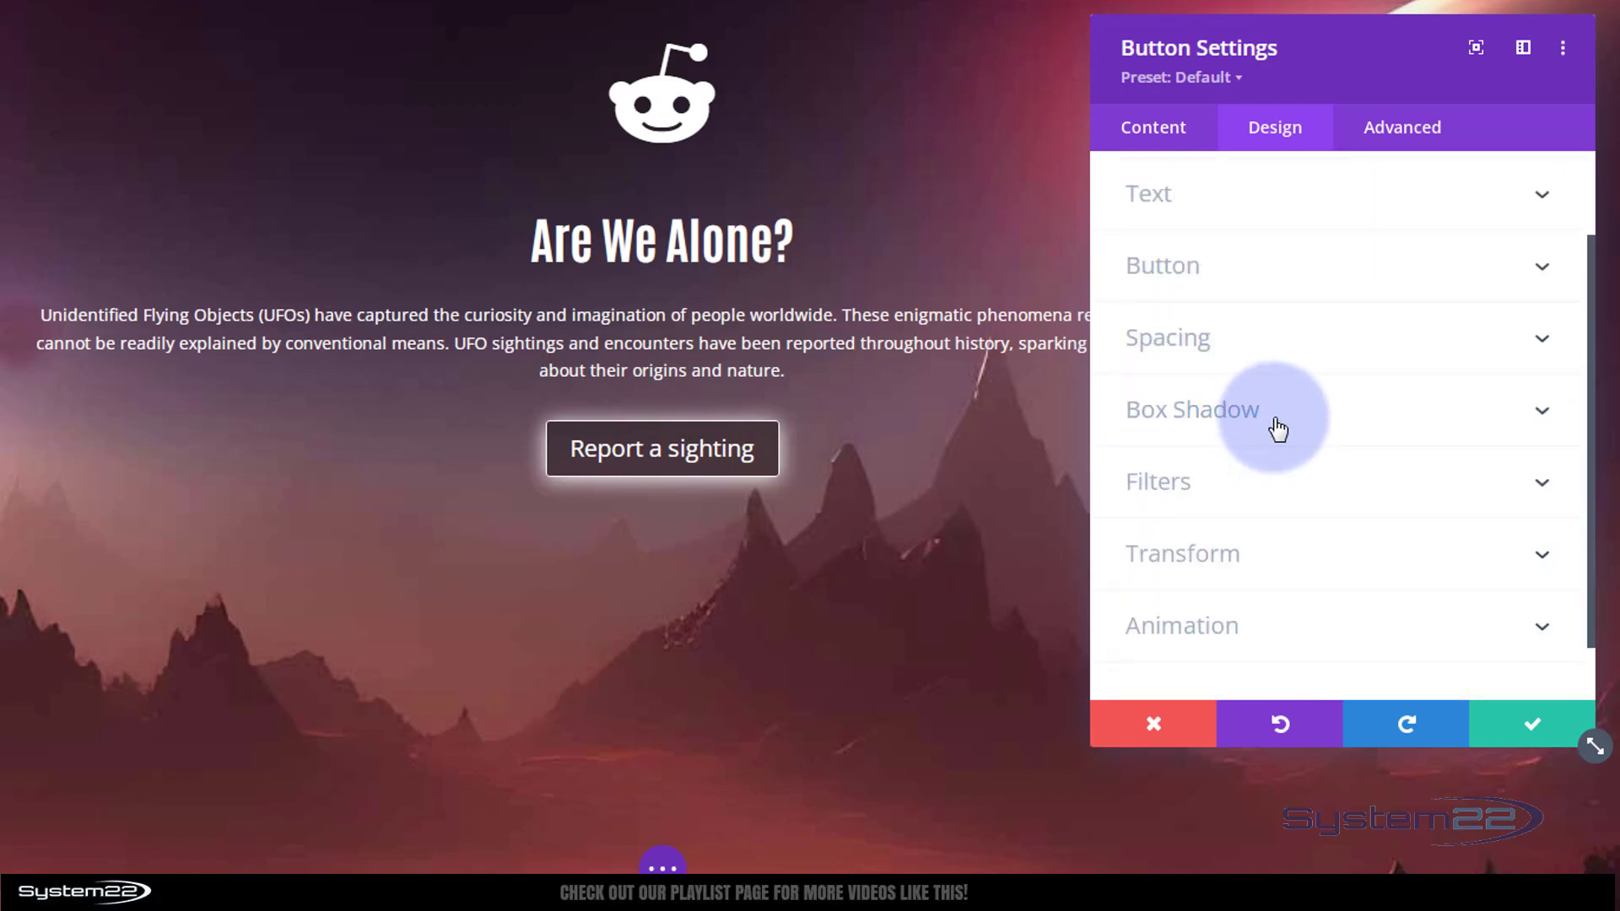
click(1273, 358)
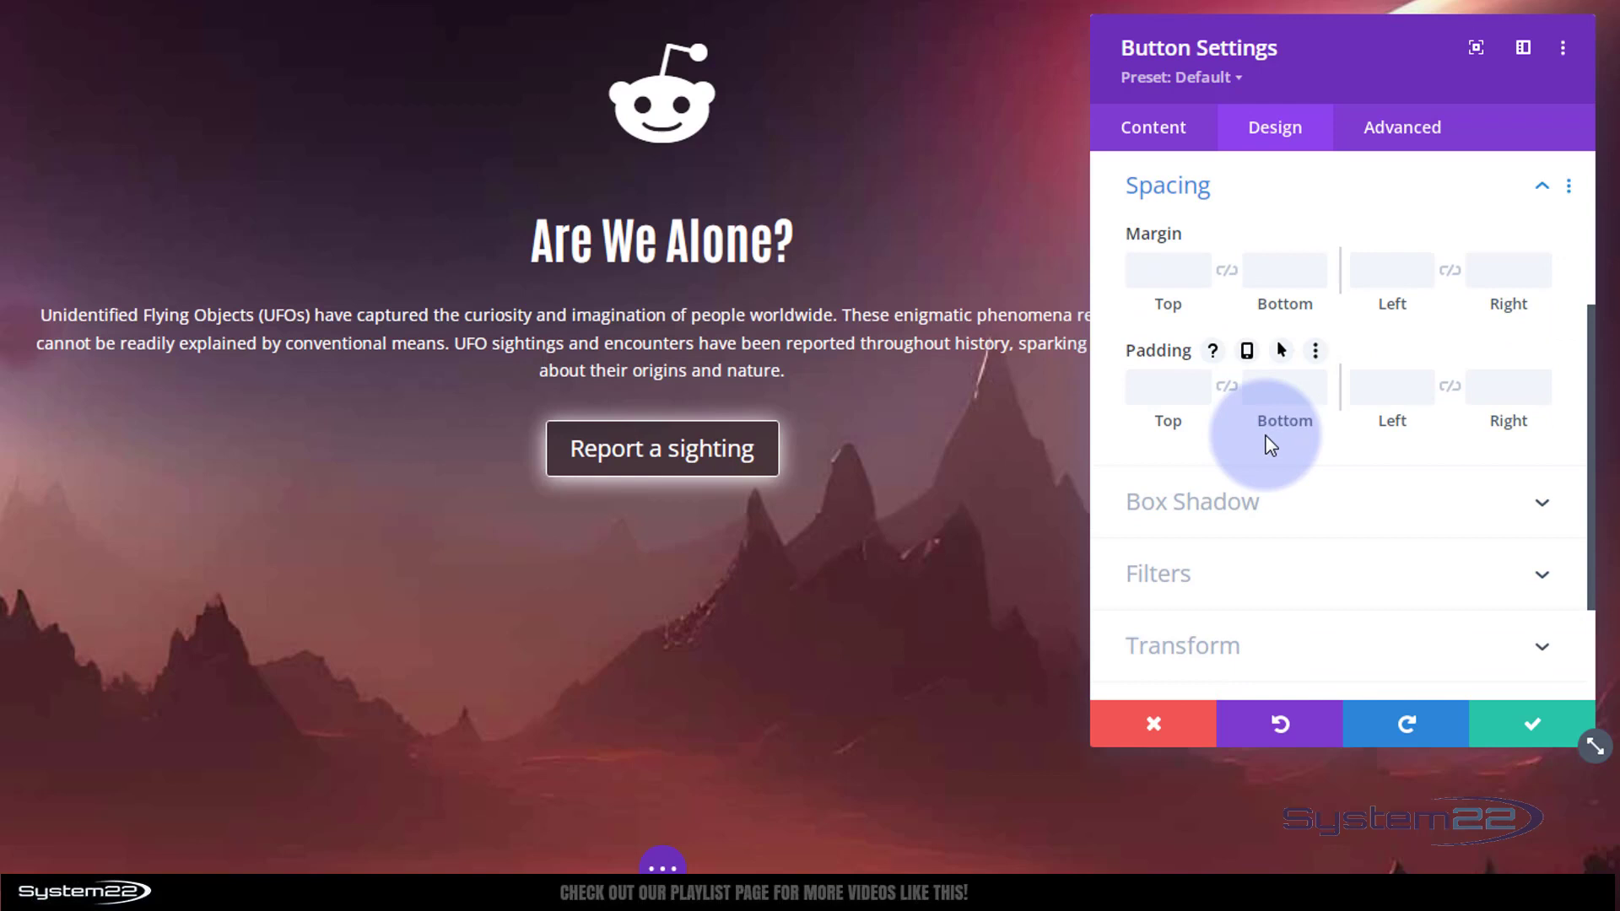
click(1363, 390)
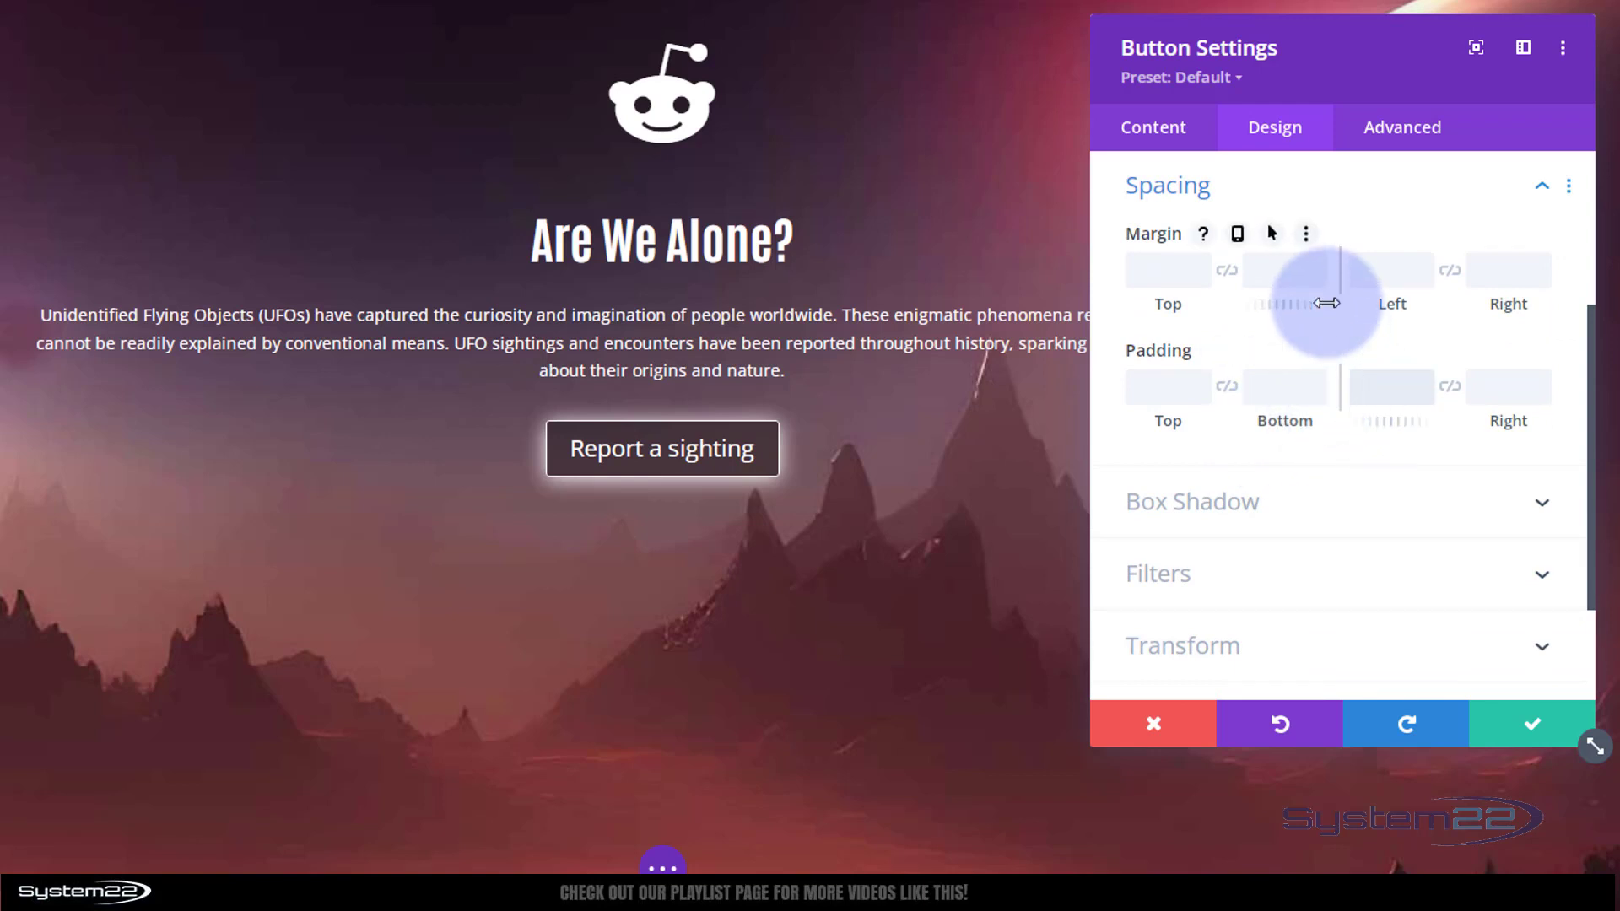
click(1326, 303)
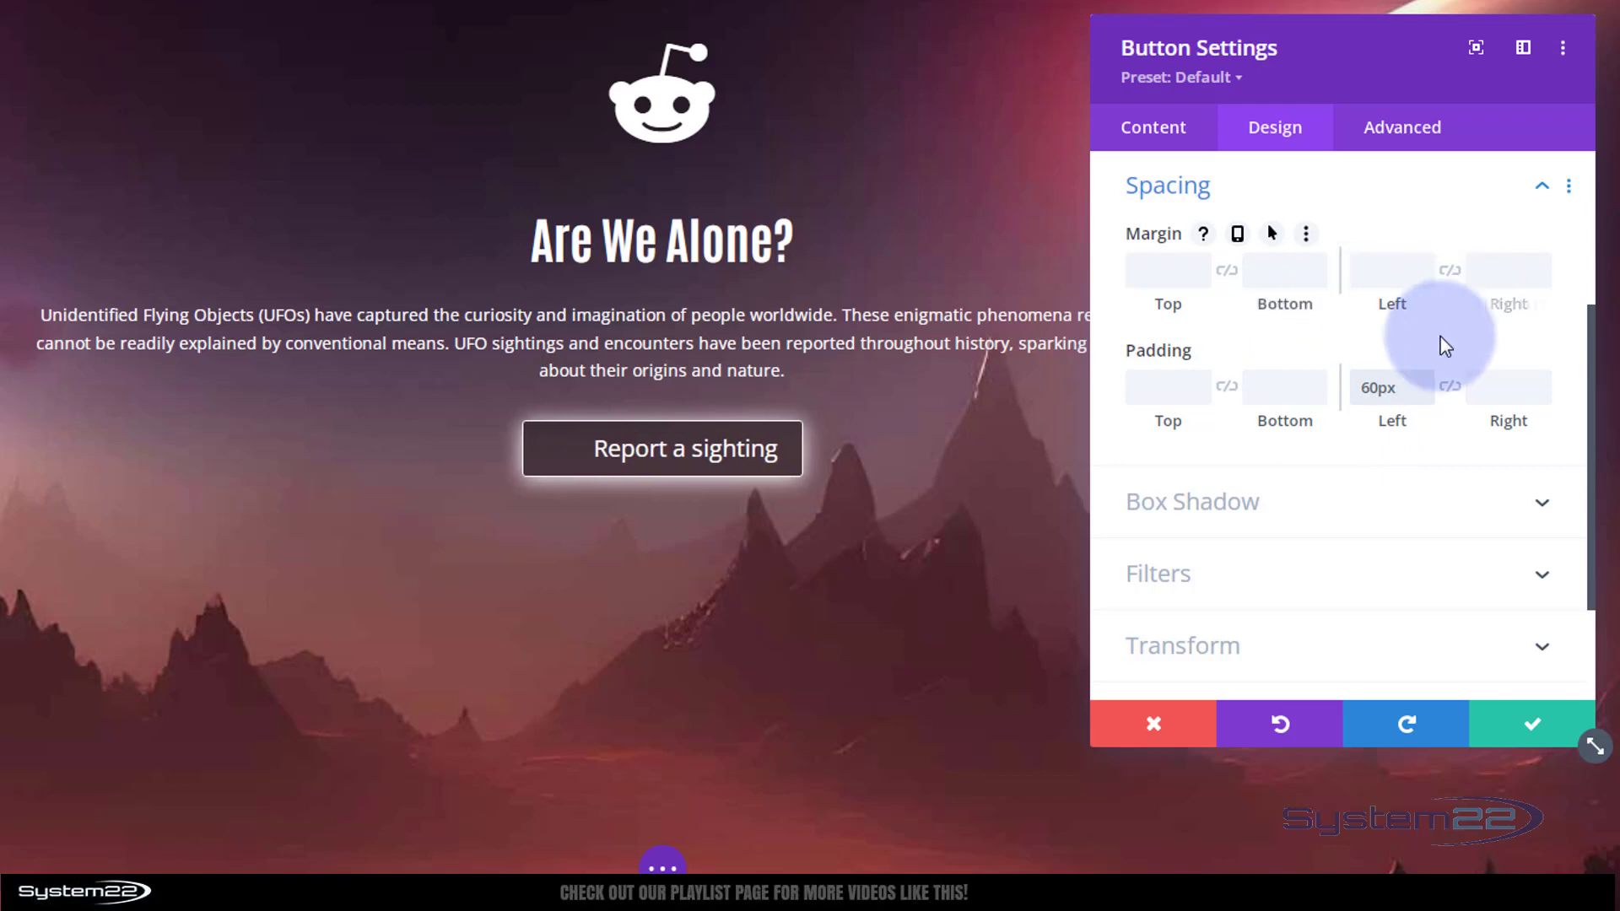
click(1449, 389)
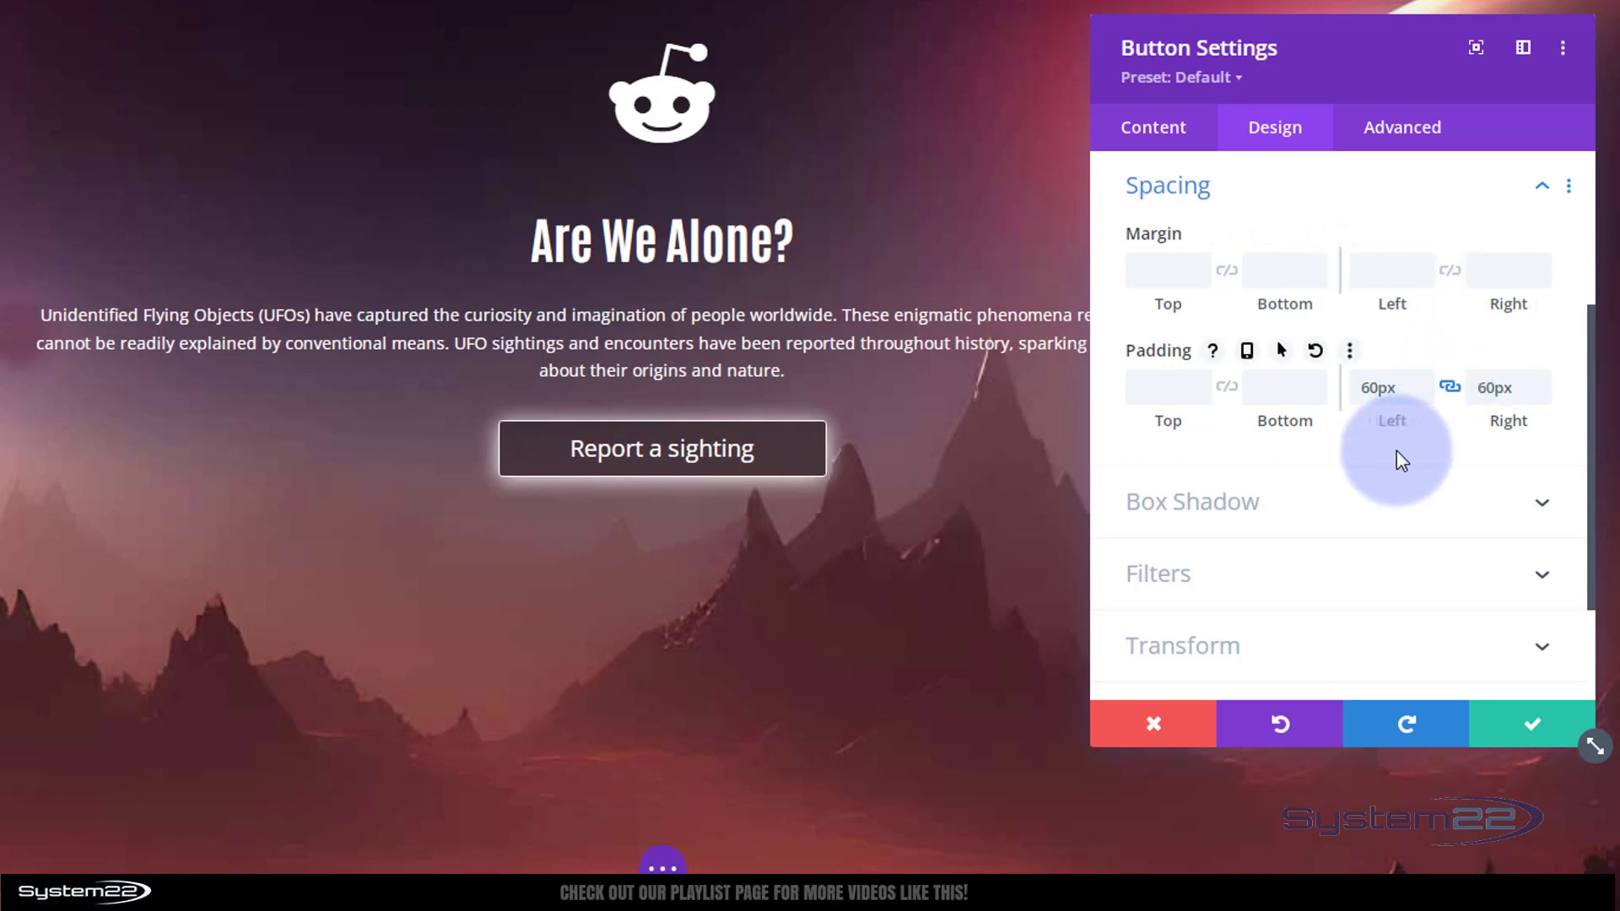
Set the button's border radius to 30px and save the button settings
scroll(1397, 456, up, 3)
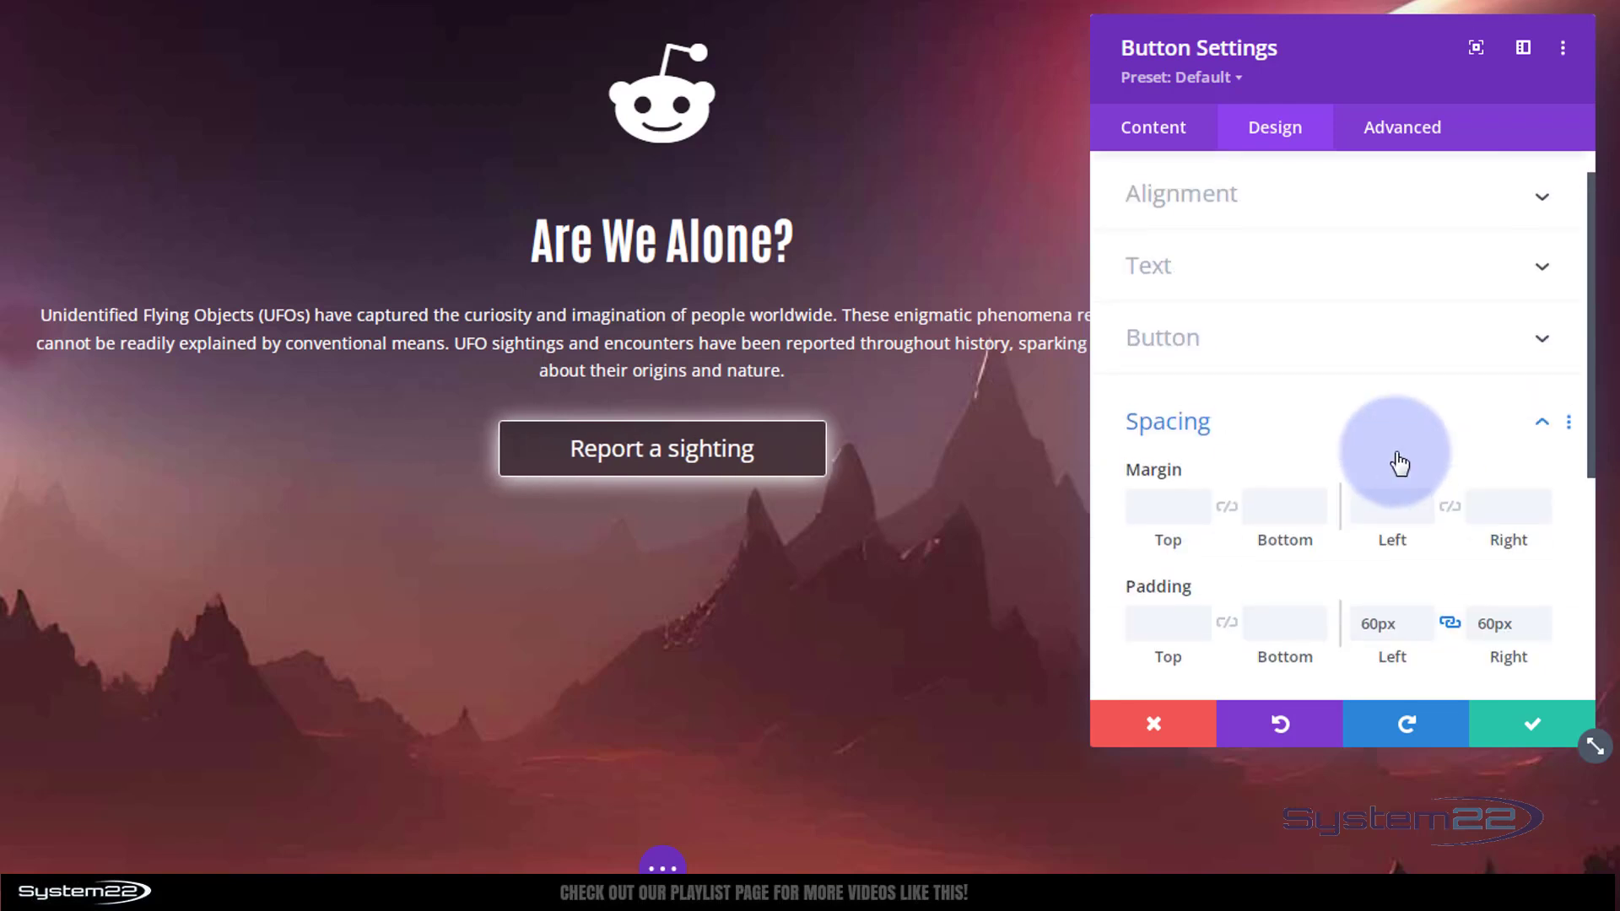
click(1381, 429)
click(1356, 355)
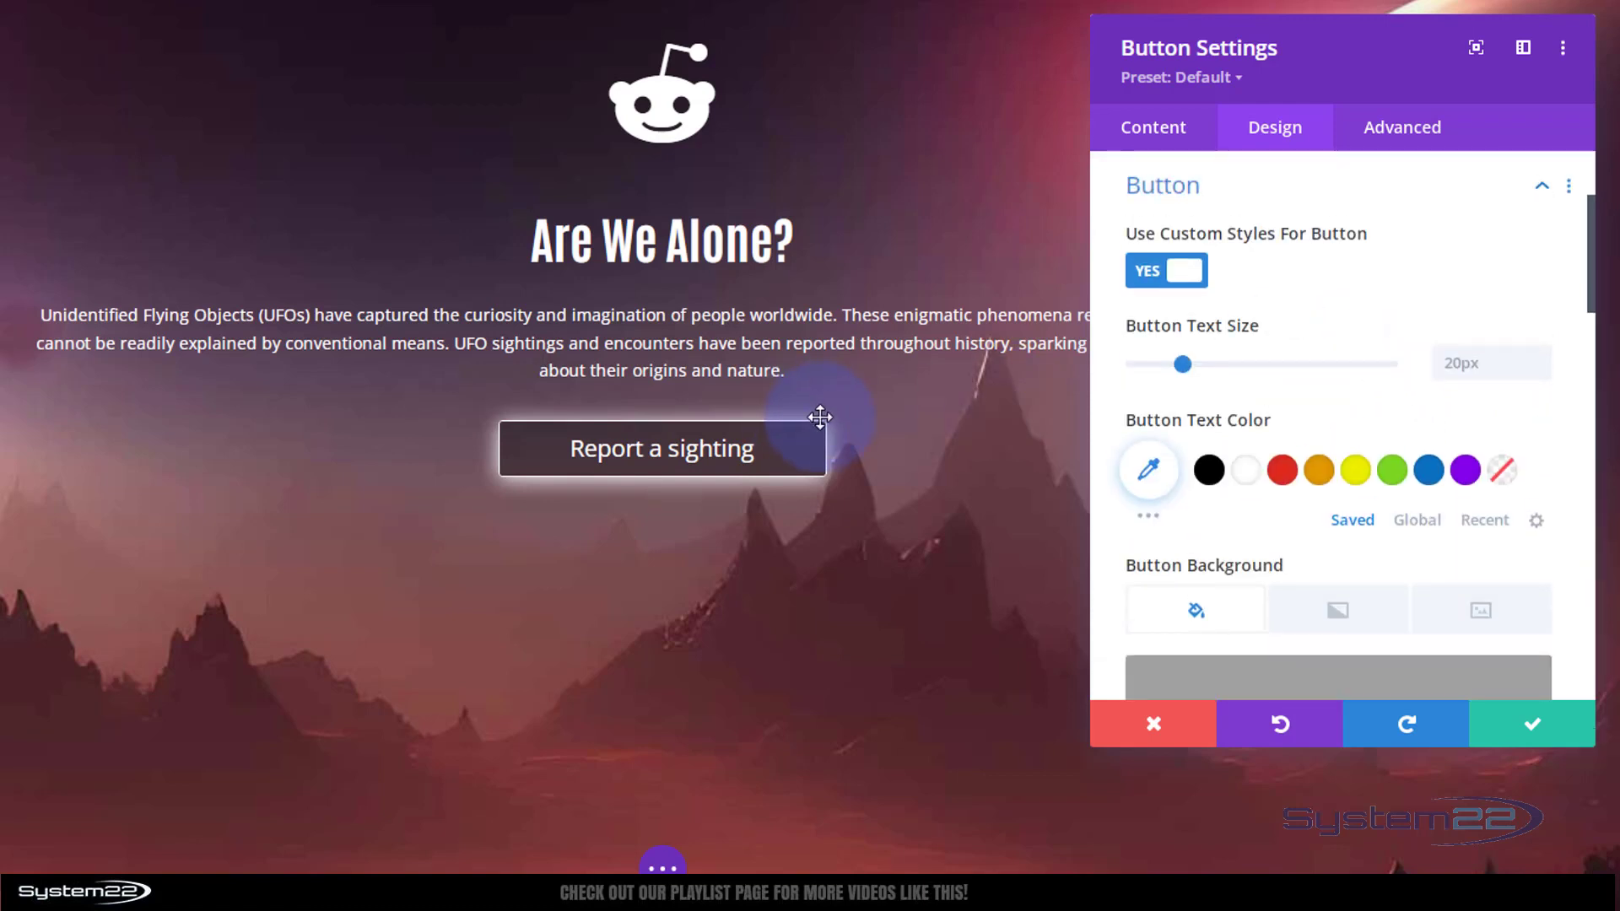
scroll(1263, 394, down, 3)
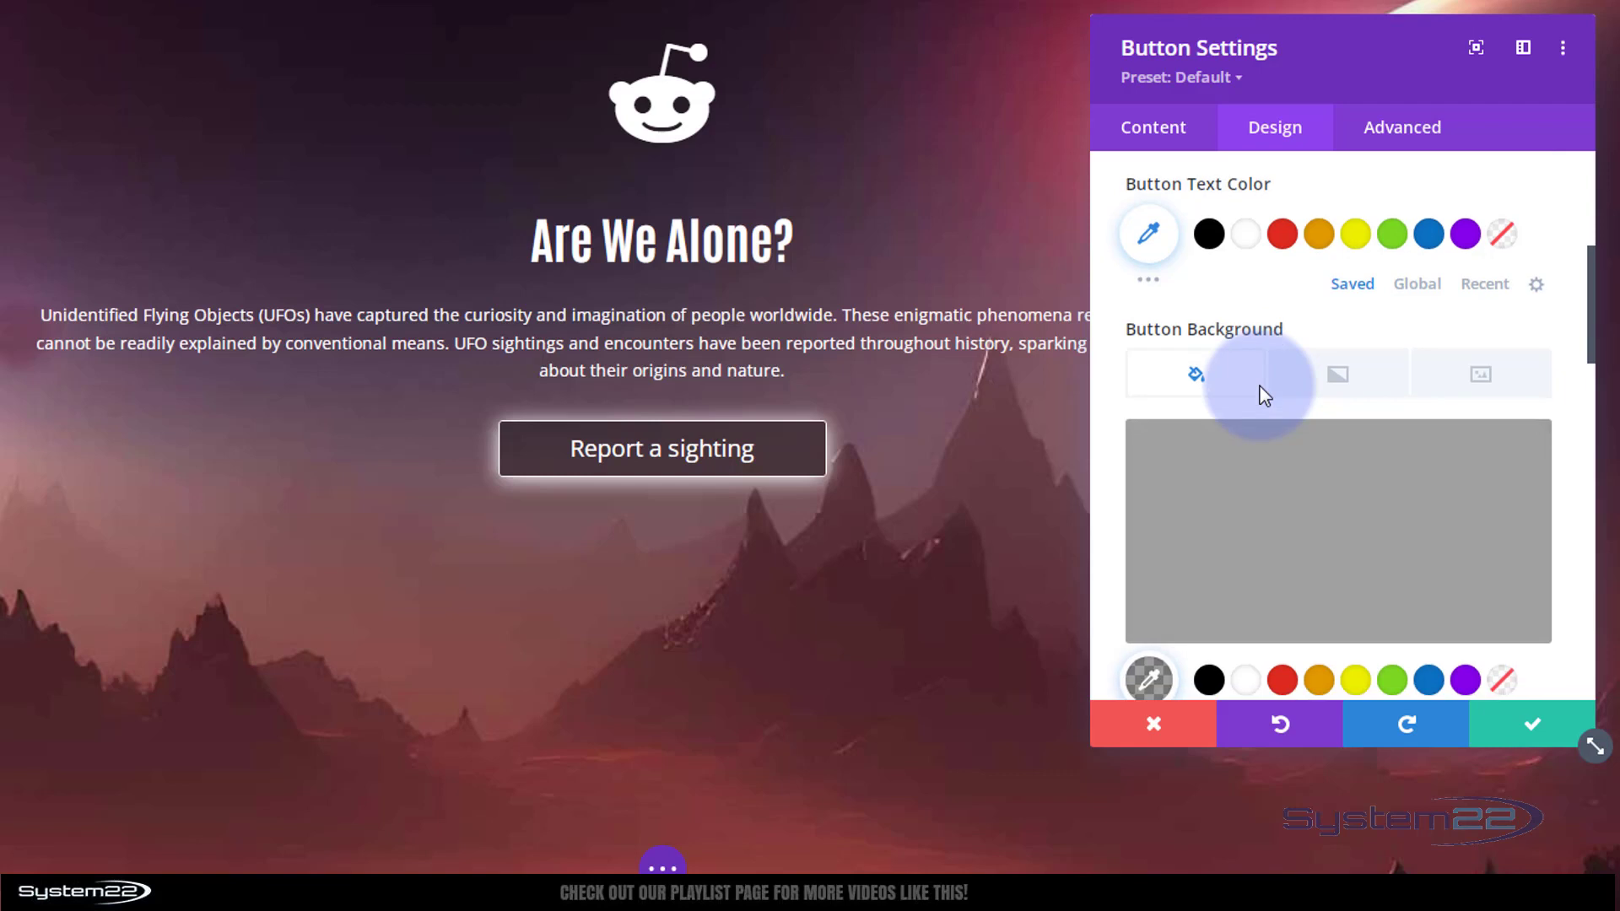
scroll(1263, 395, down, 6)
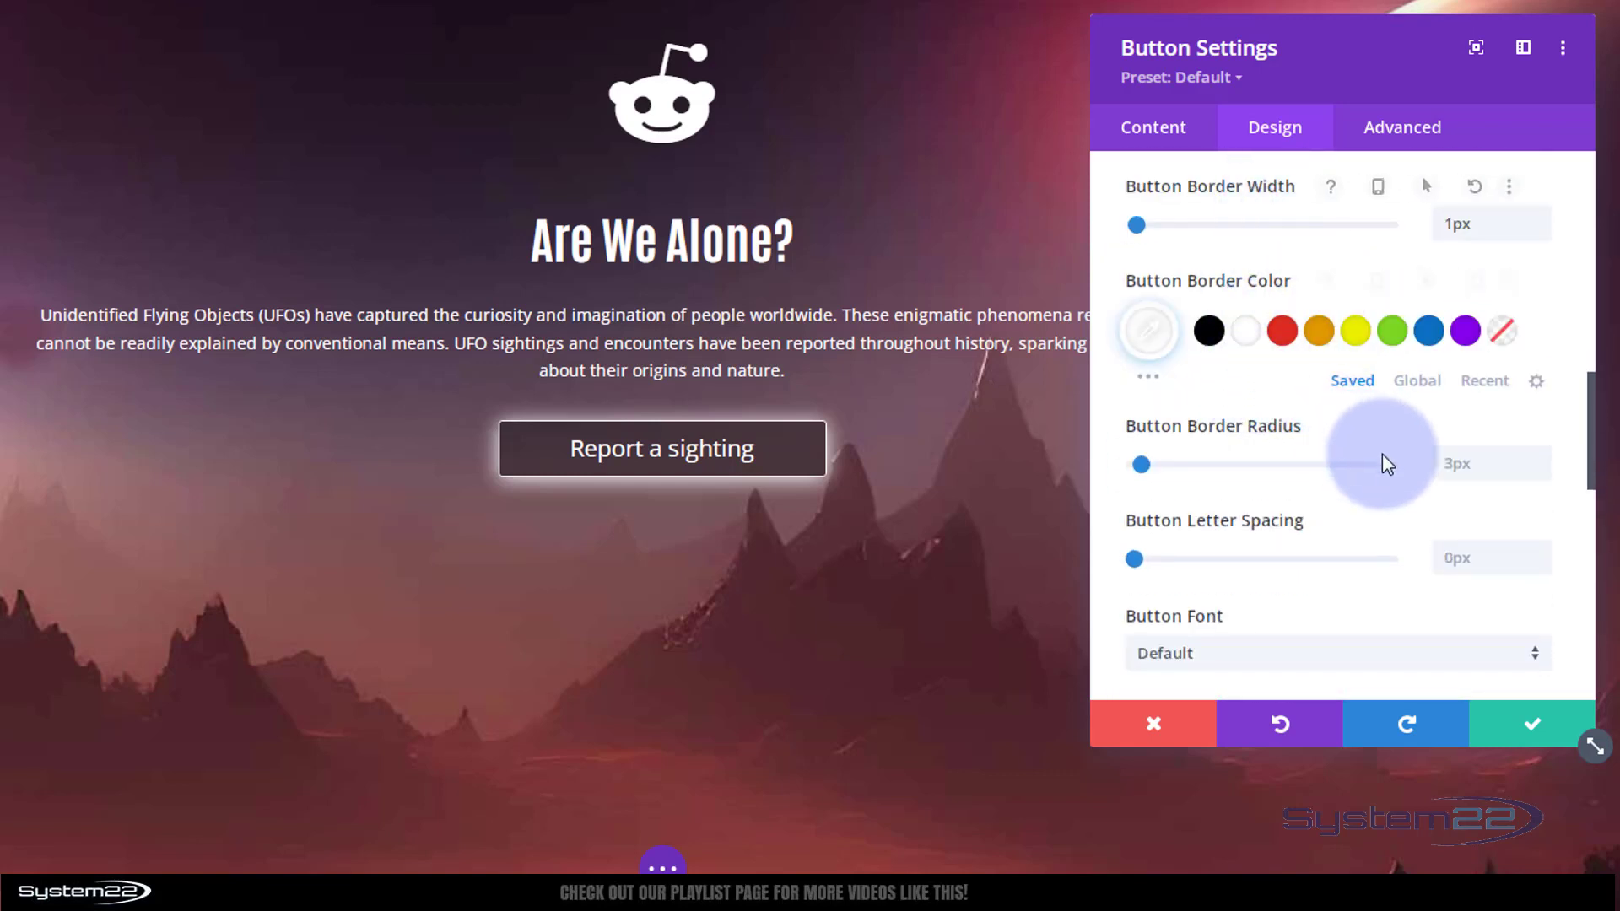
click(1485, 466)
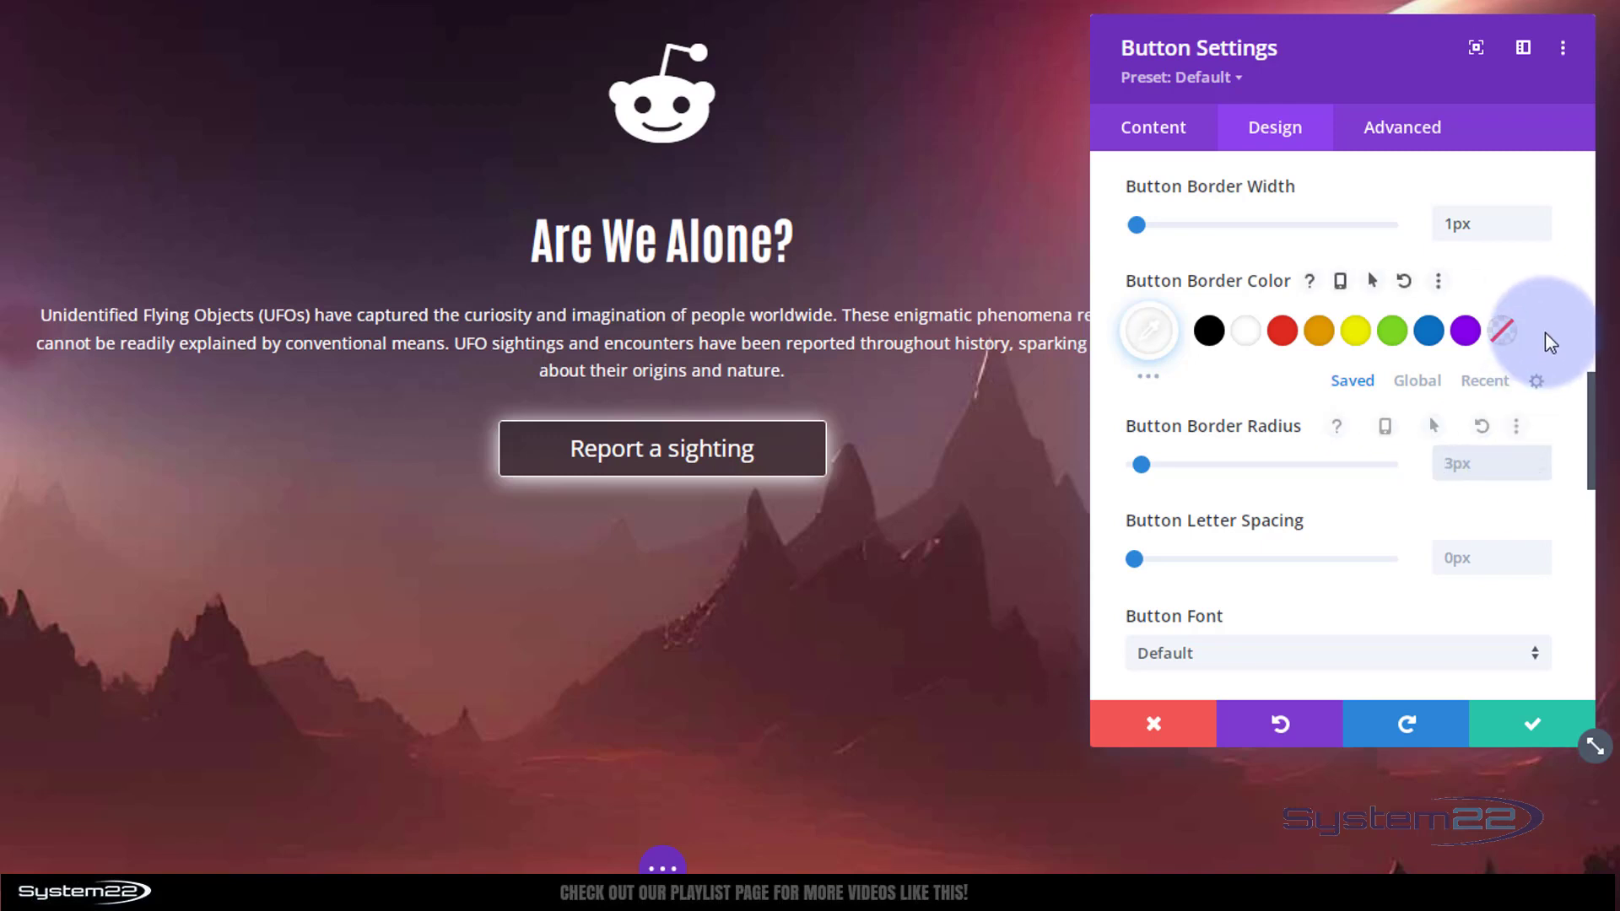
text(30)
text(px)
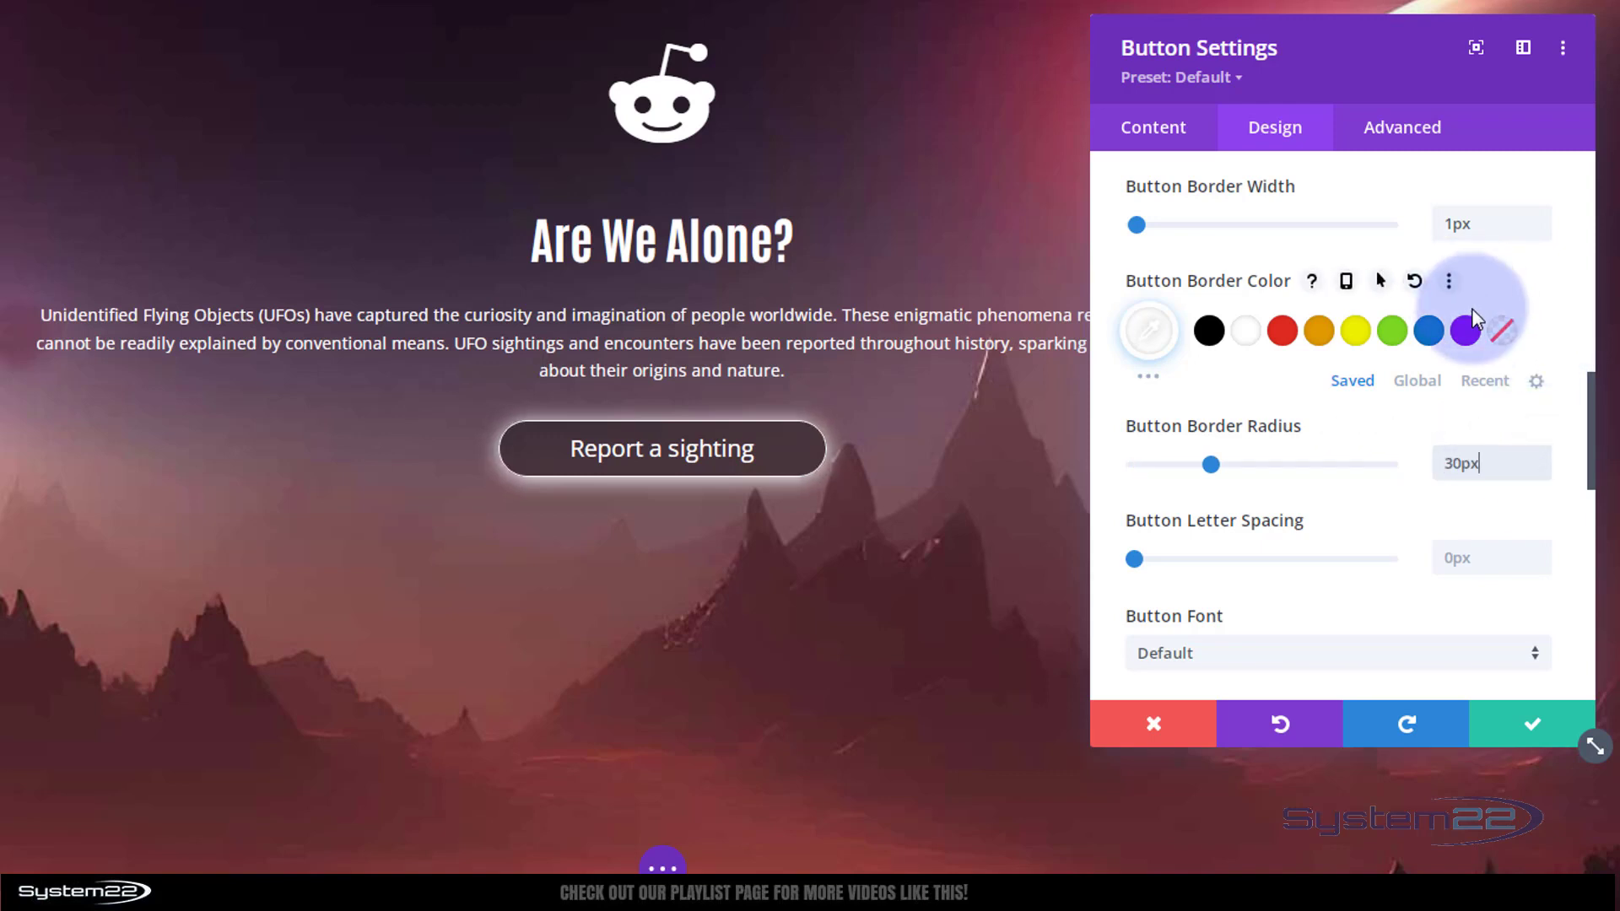
click(1531, 743)
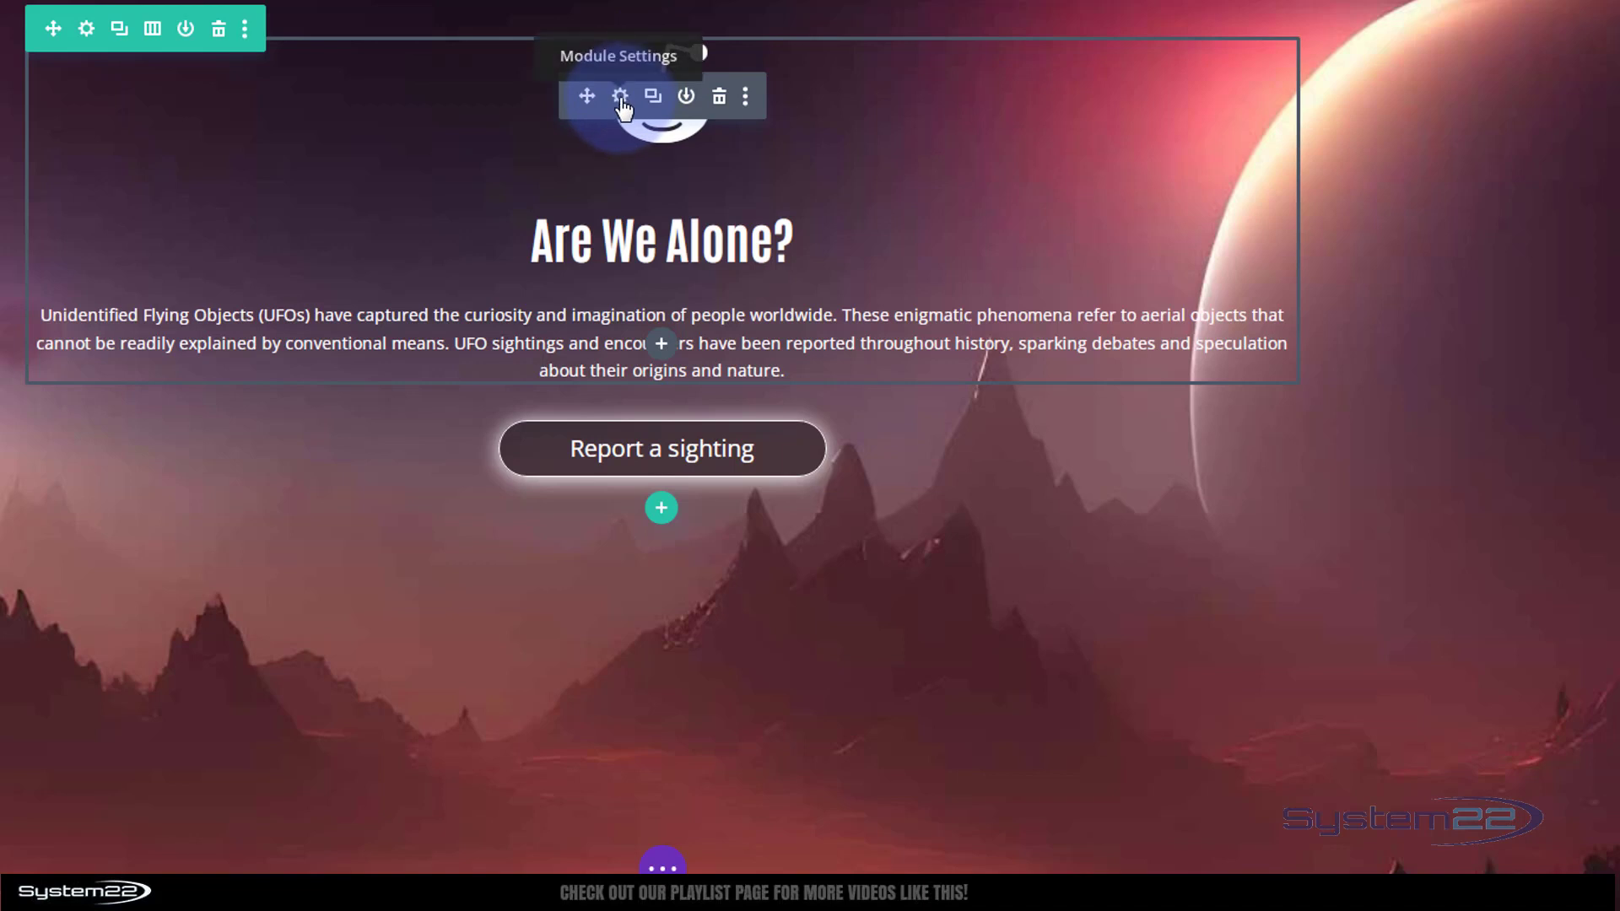
Set the Blurb's top padding to 100px, after trying 150px, and save the Blurb settings
click(620, 97)
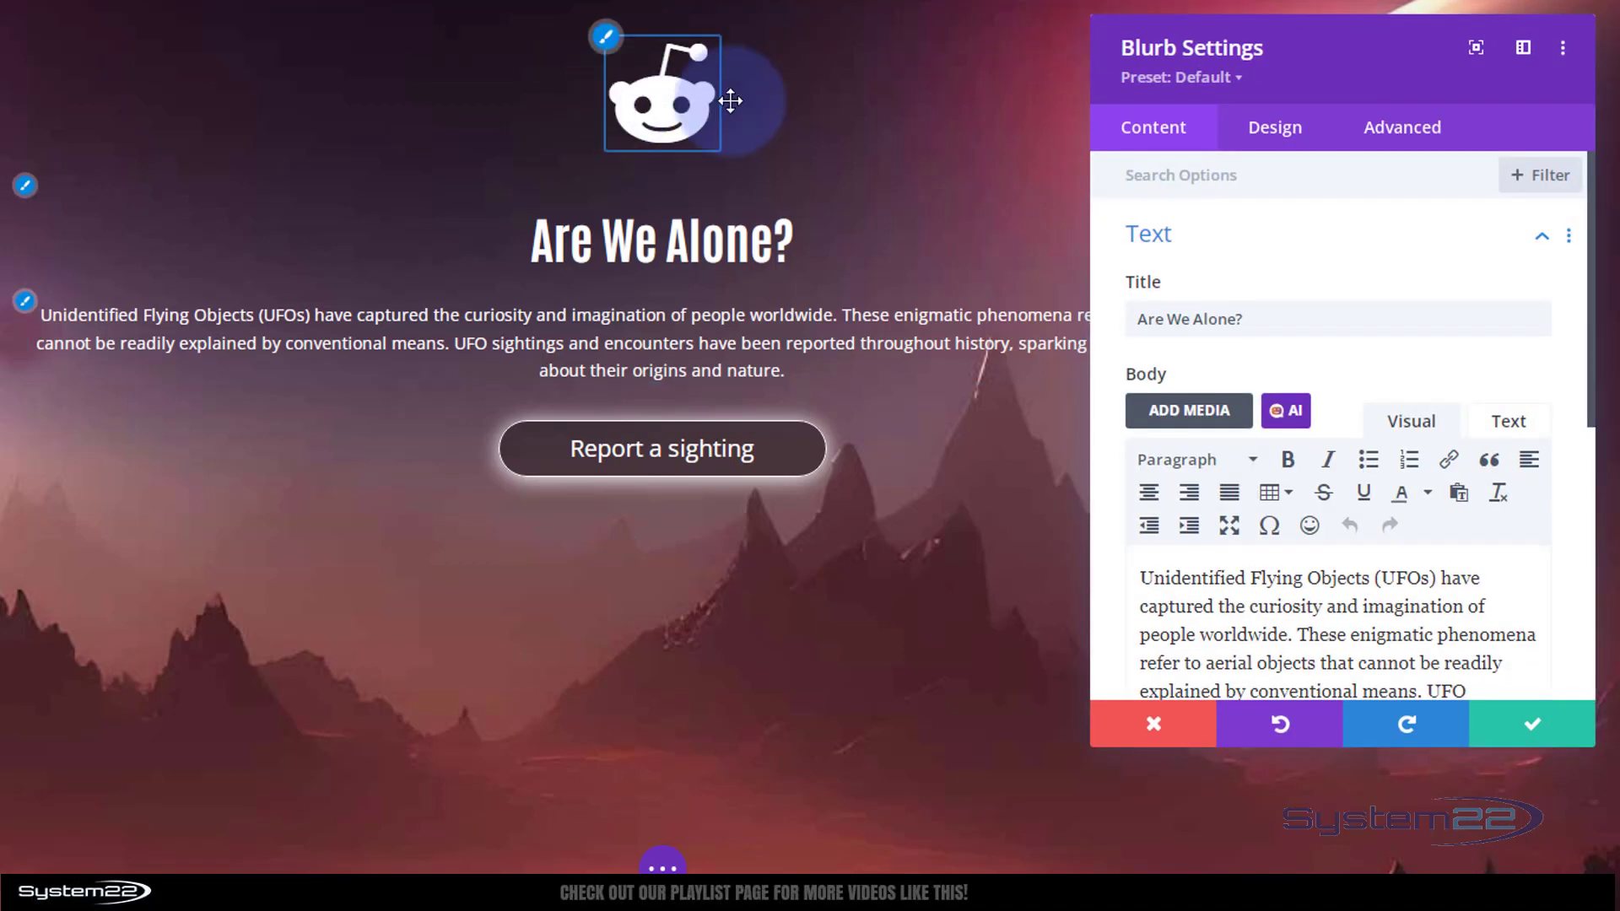
click(1280, 135)
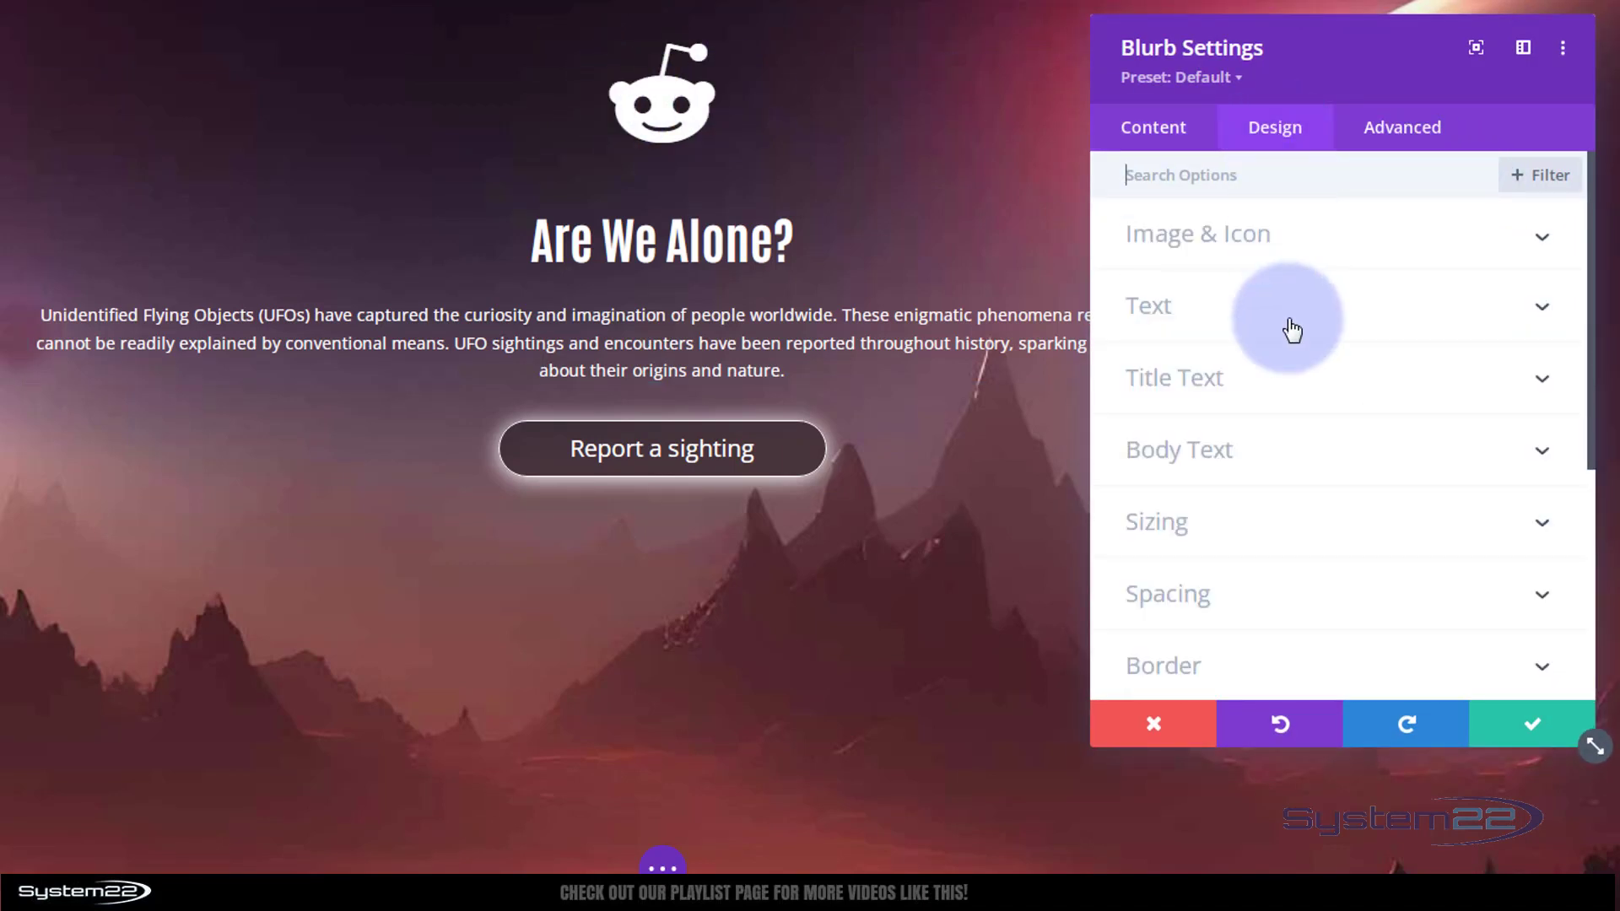
click(1287, 593)
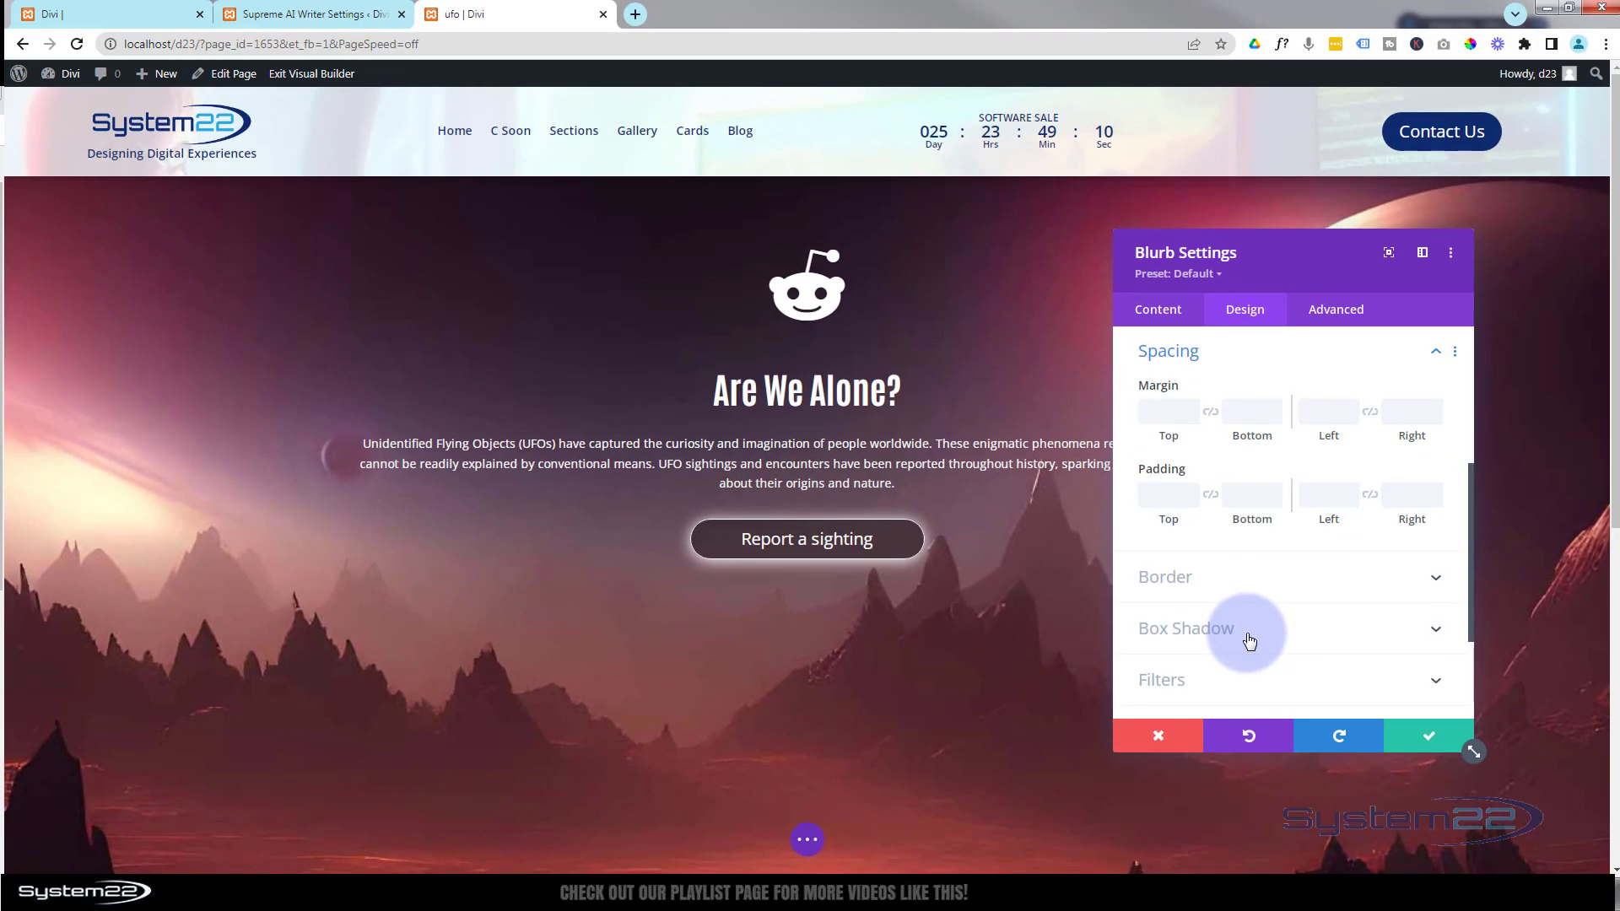
click(1167, 486)
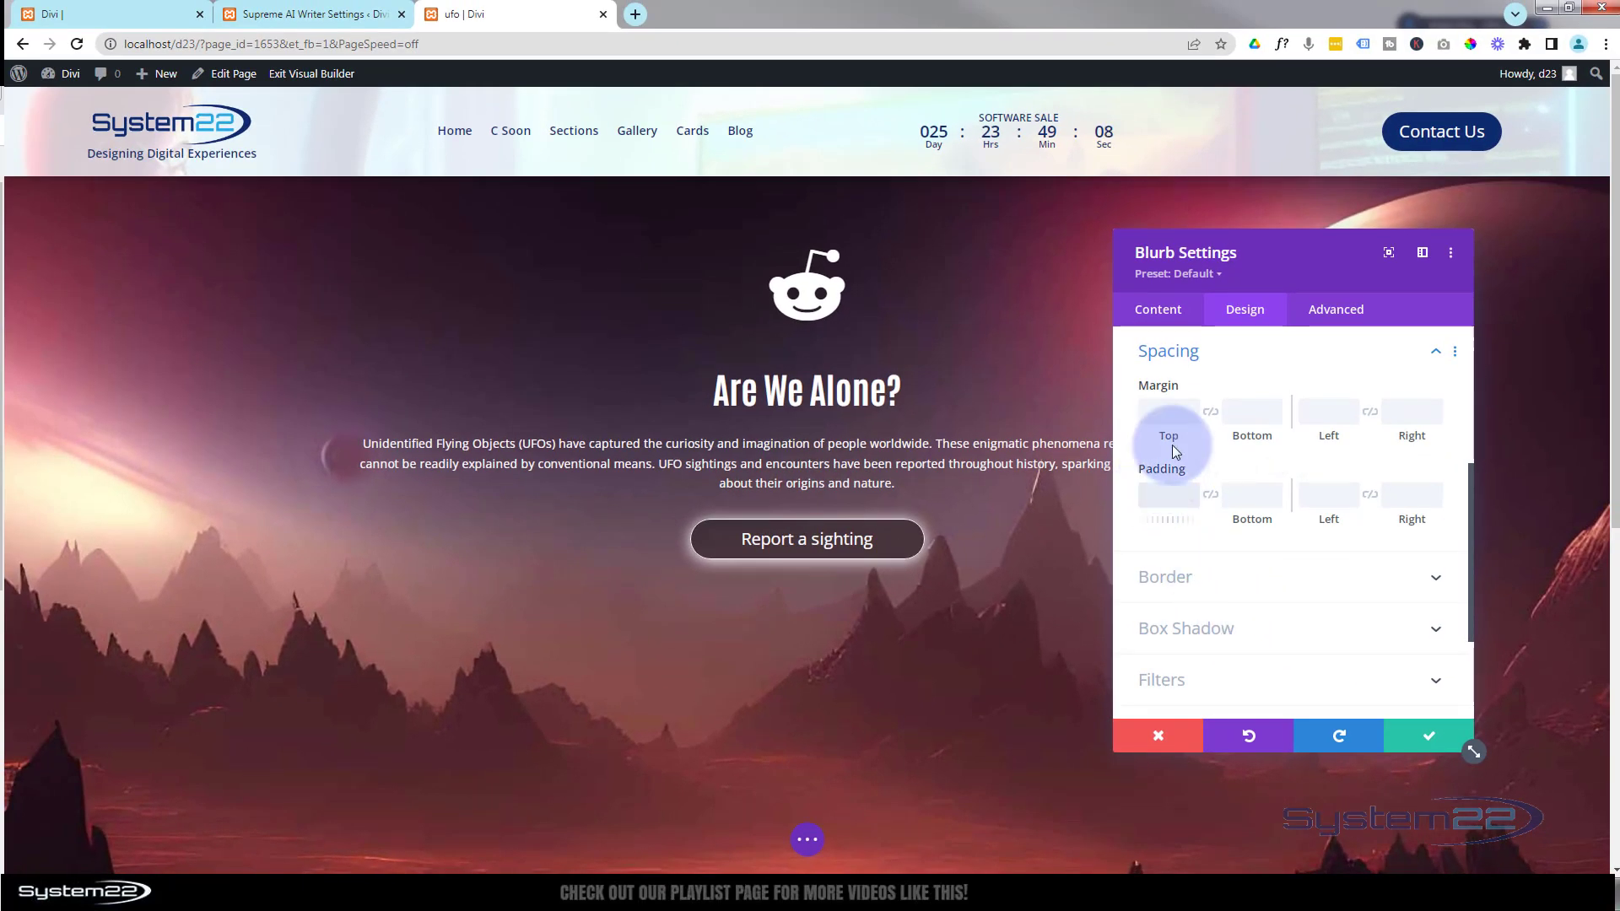
text(150px)
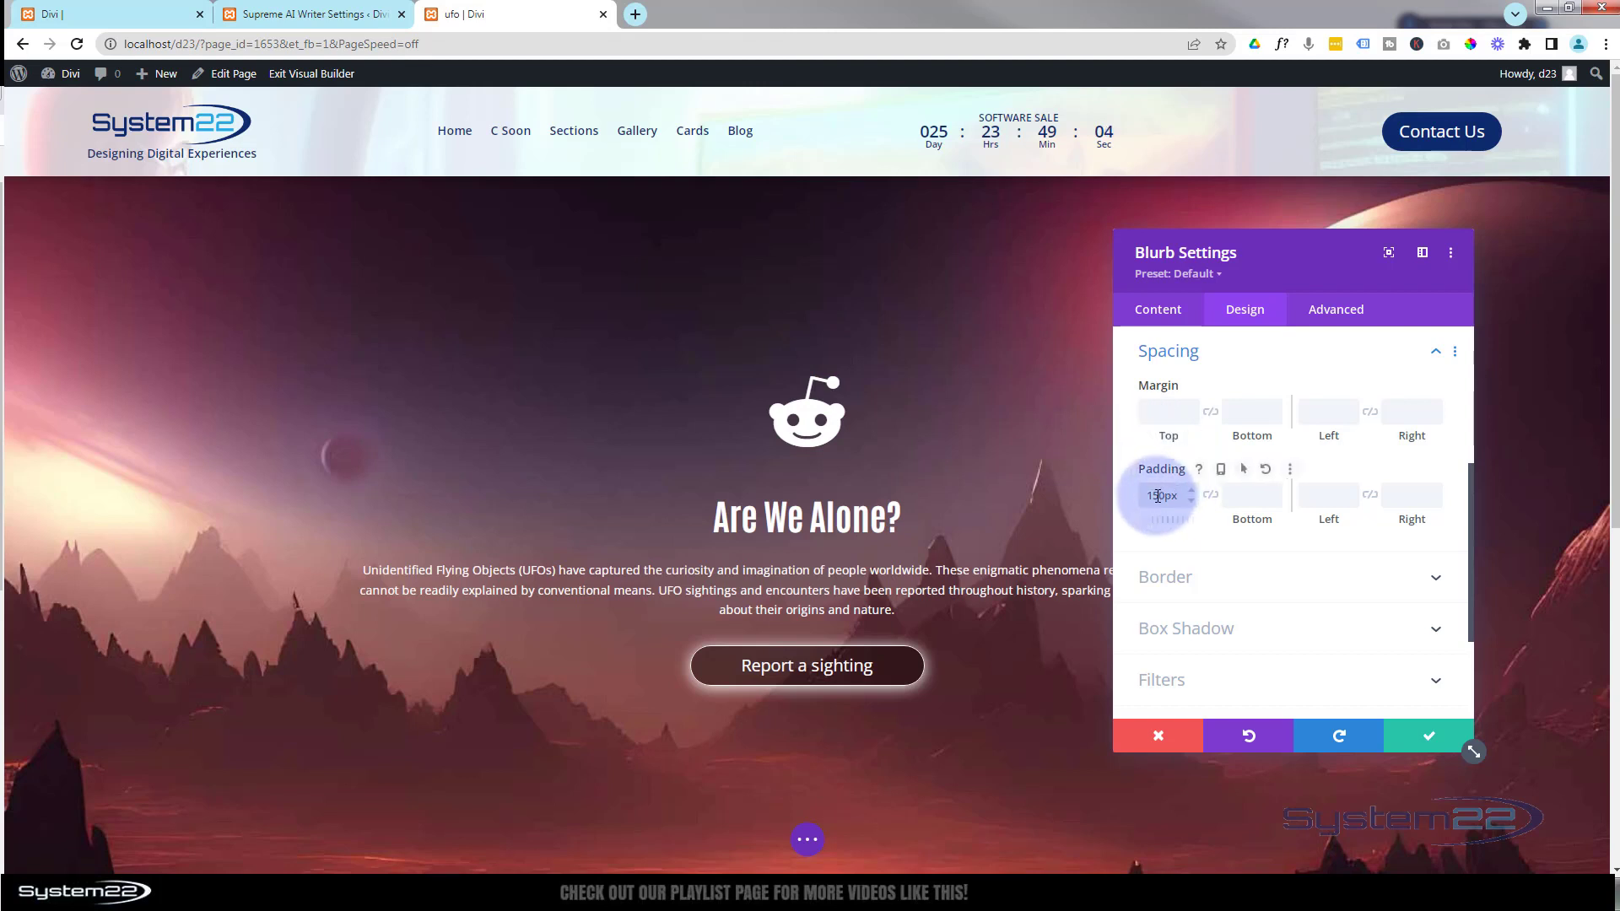
drag(1154, 497, 1160, 498)
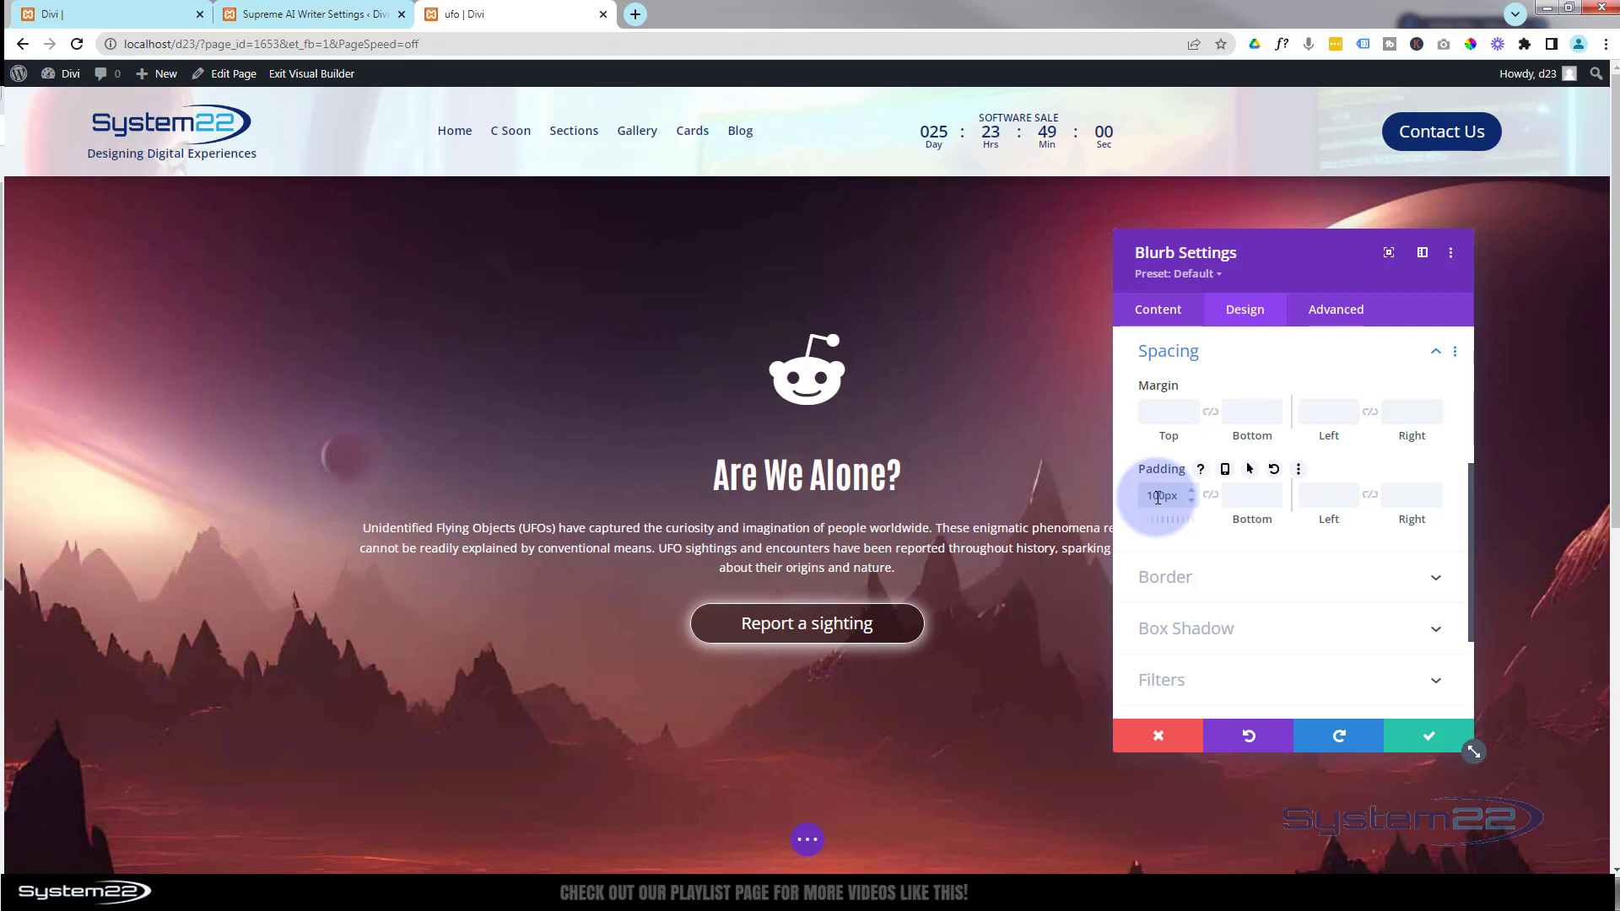
click(1428, 736)
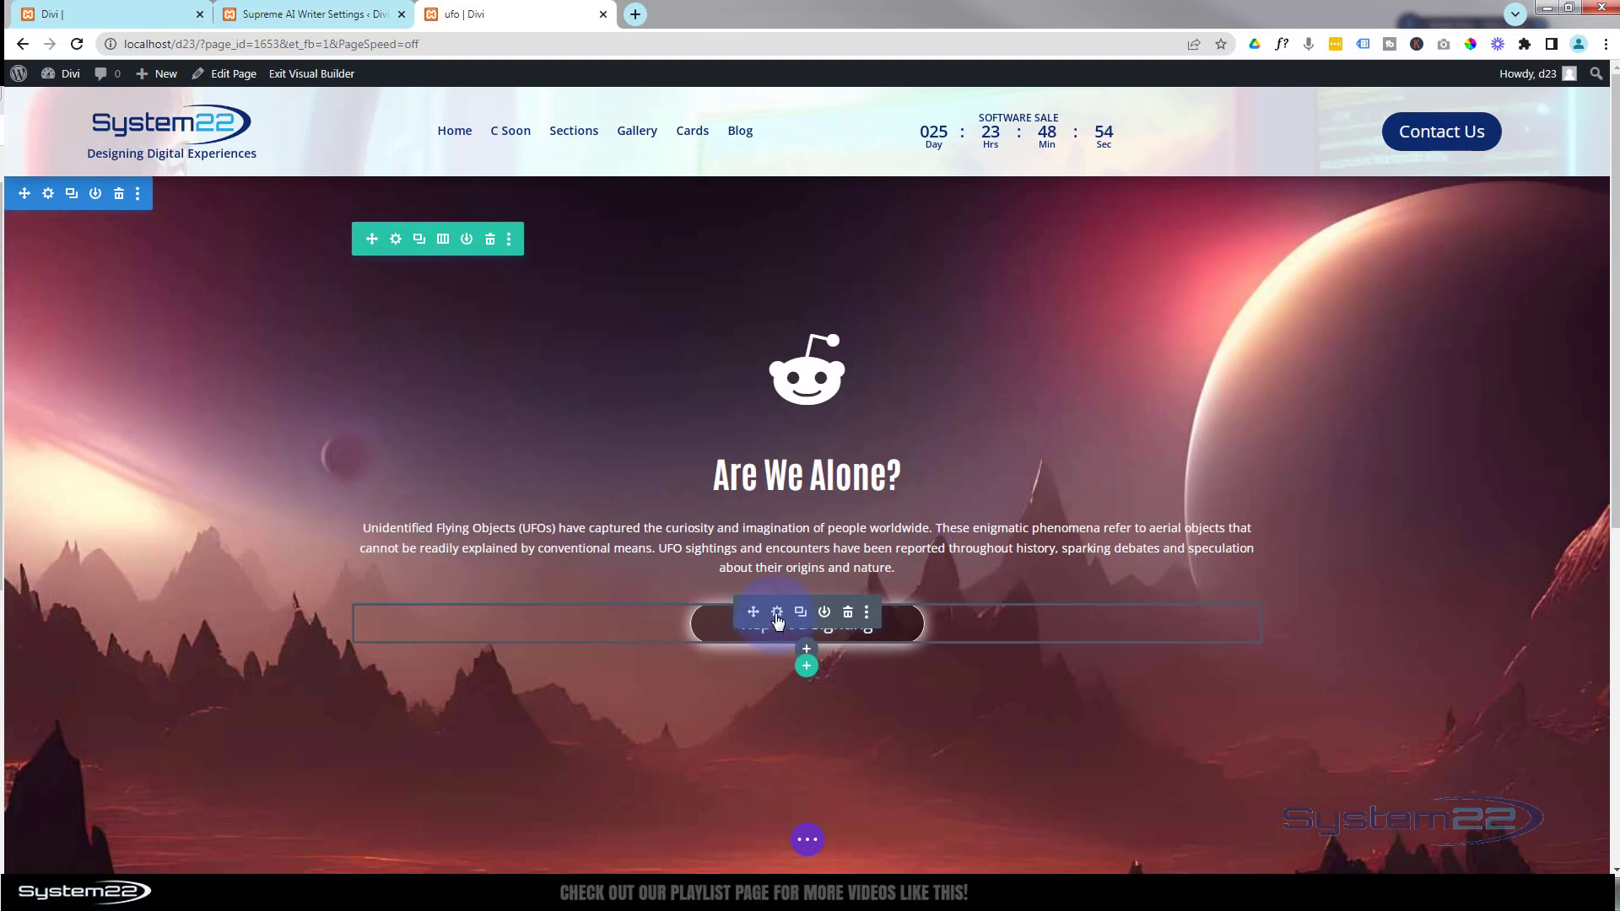
Set the "Report a sighting" button's font style to uppercase and save the button settings
click(777, 614)
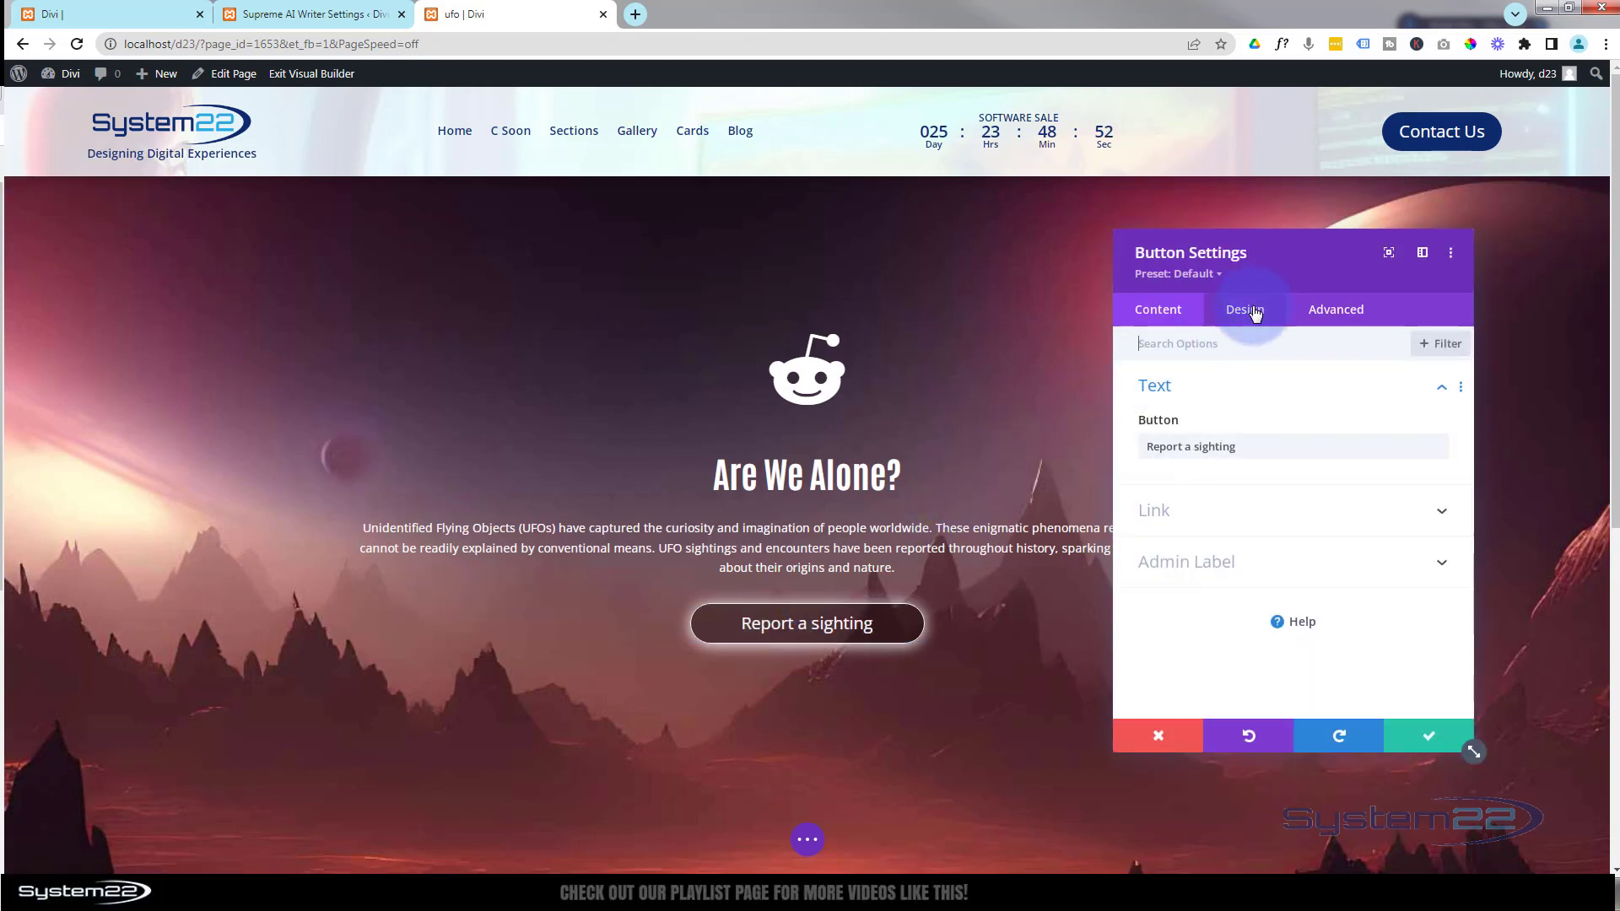
click(1255, 313)
click(1141, 481)
click(1230, 496)
scroll(1234, 498, down, 2)
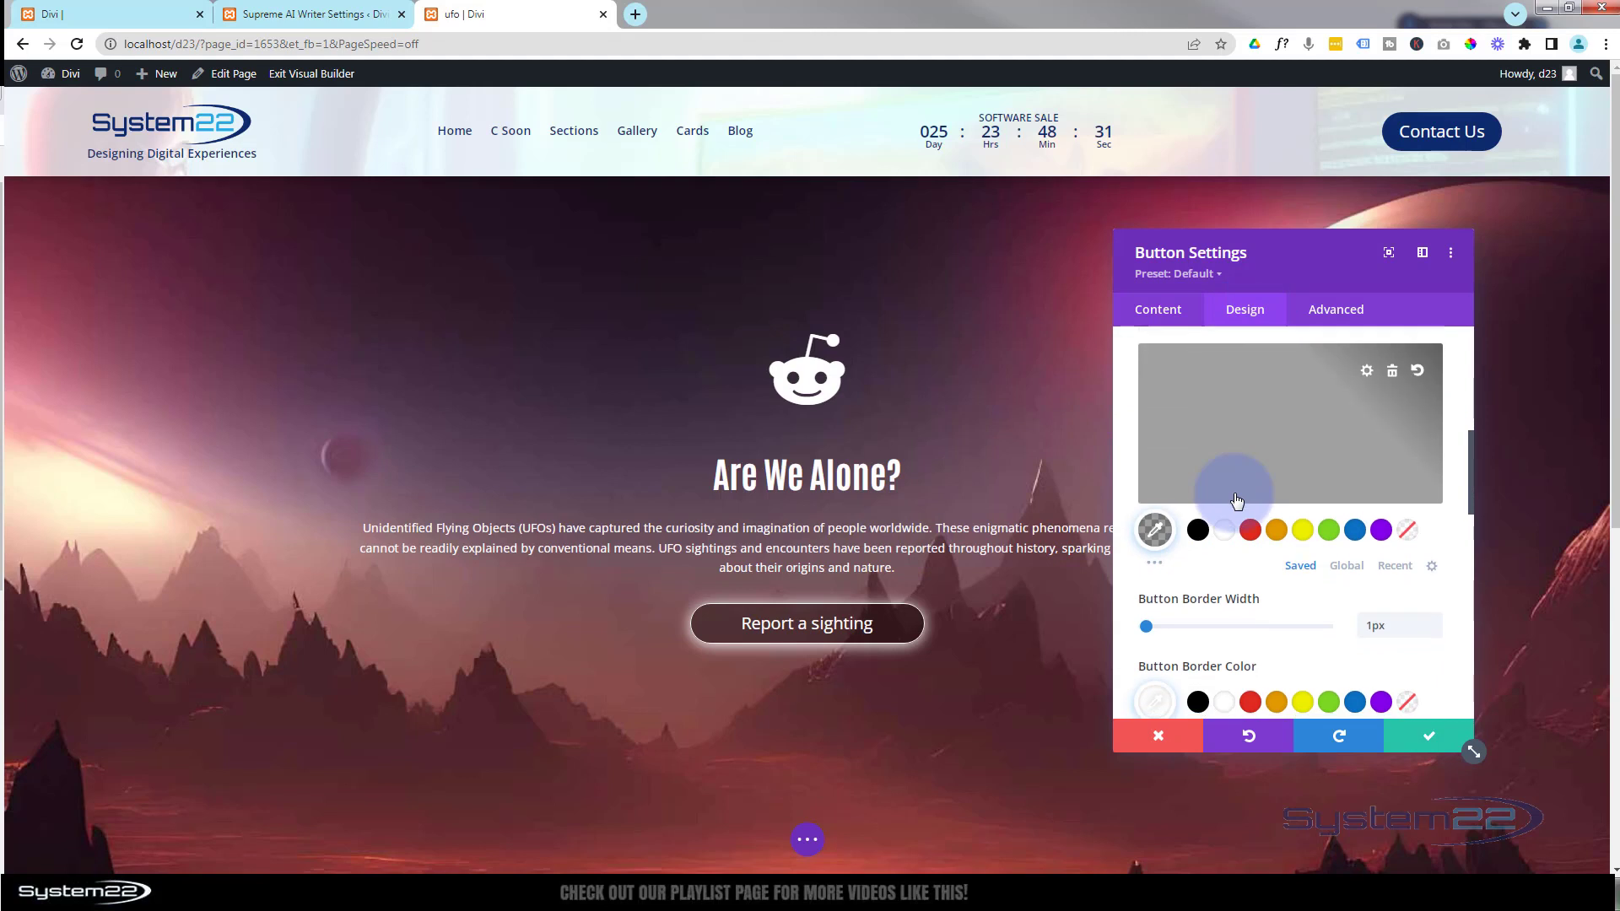
scroll(1234, 498, down, 4)
scroll(1233, 497, down, 3)
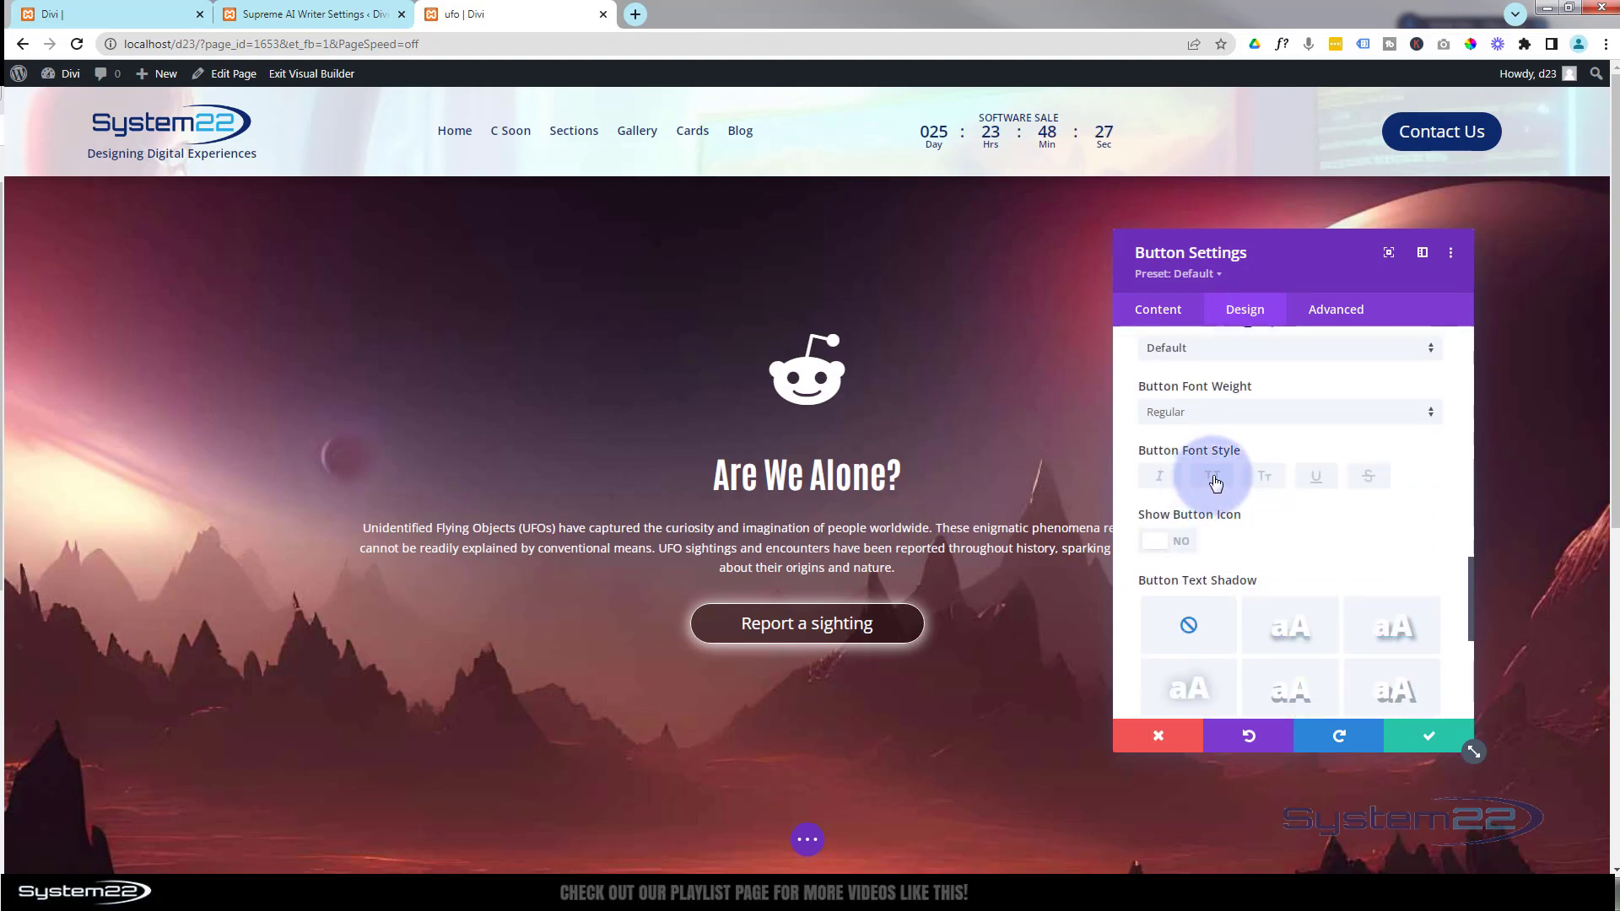
click(1215, 483)
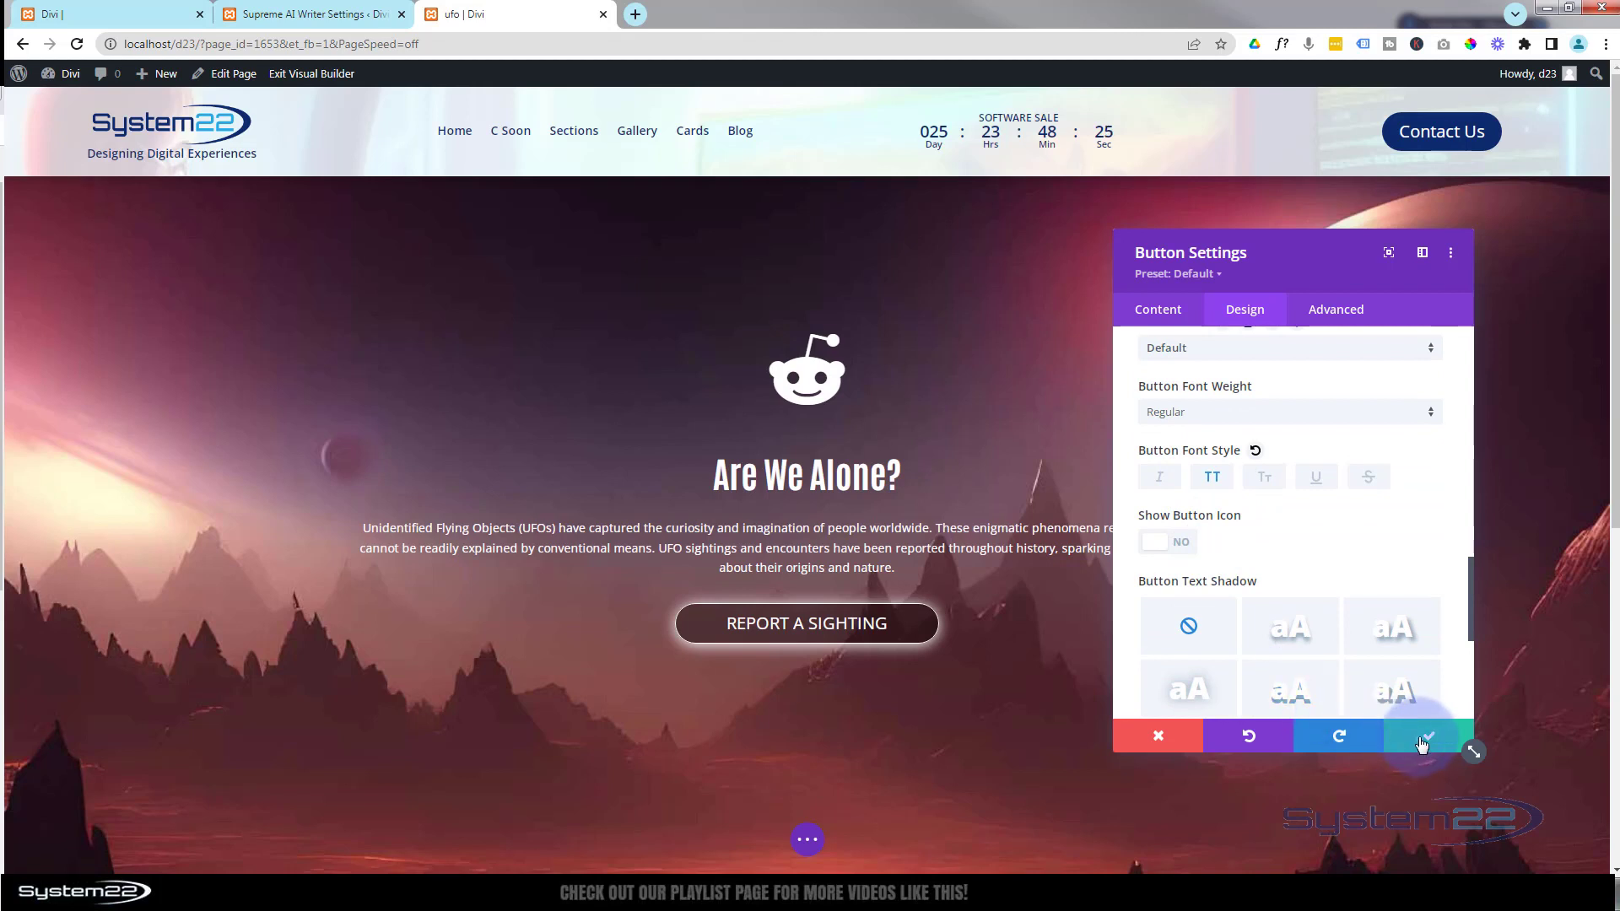
click(1422, 739)
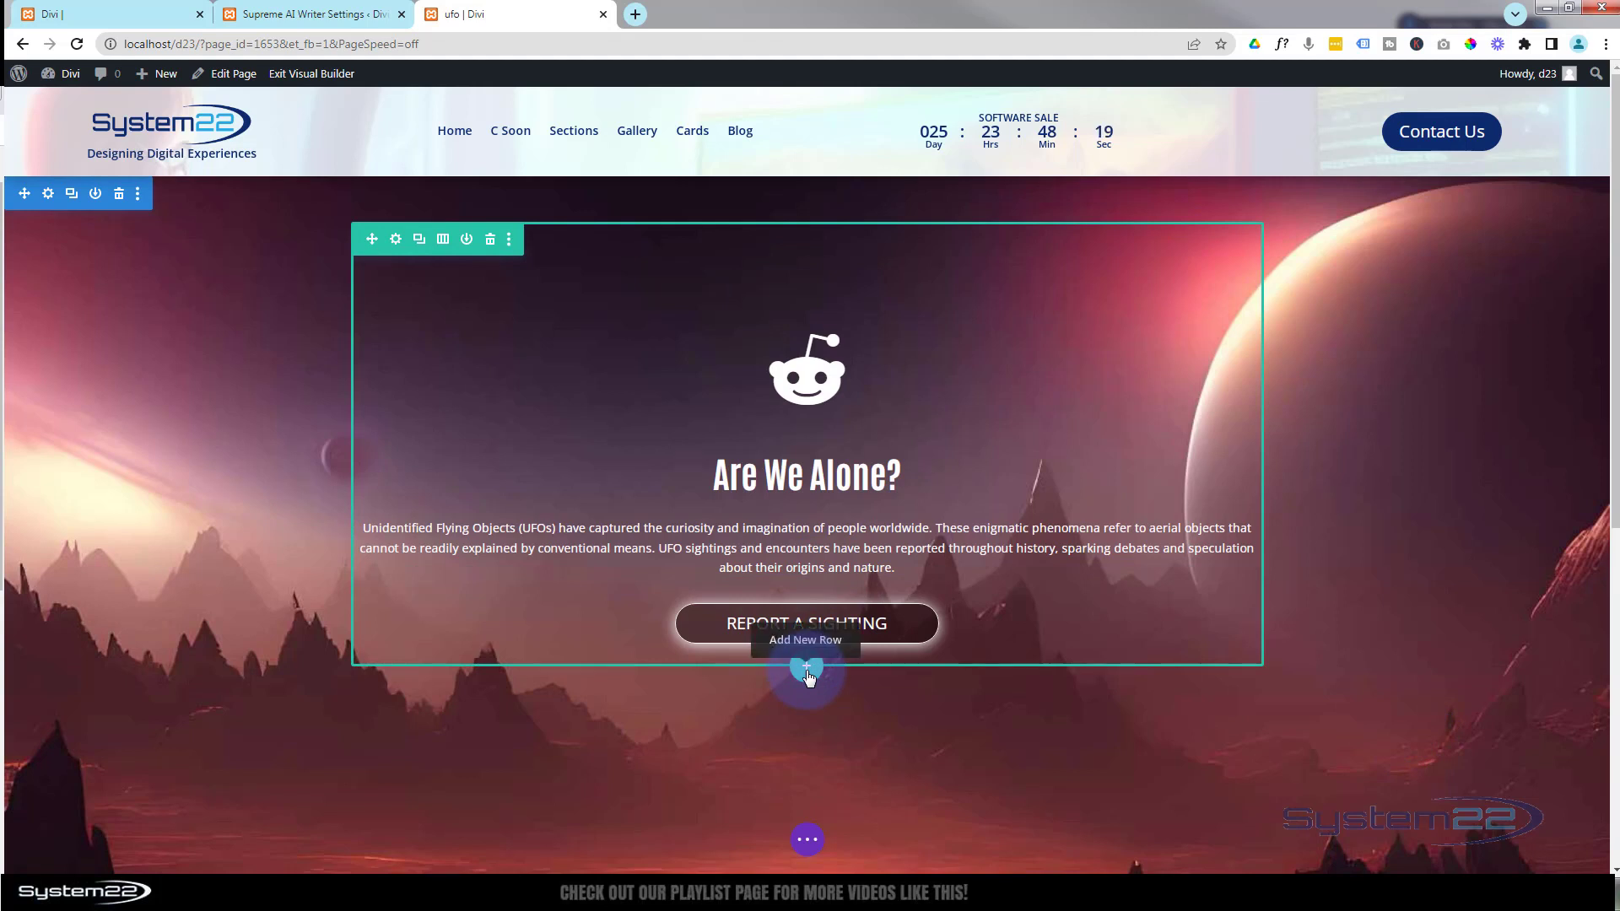
Add a single-column row below the Blurb and button row and insert an Image module in it
click(806, 669)
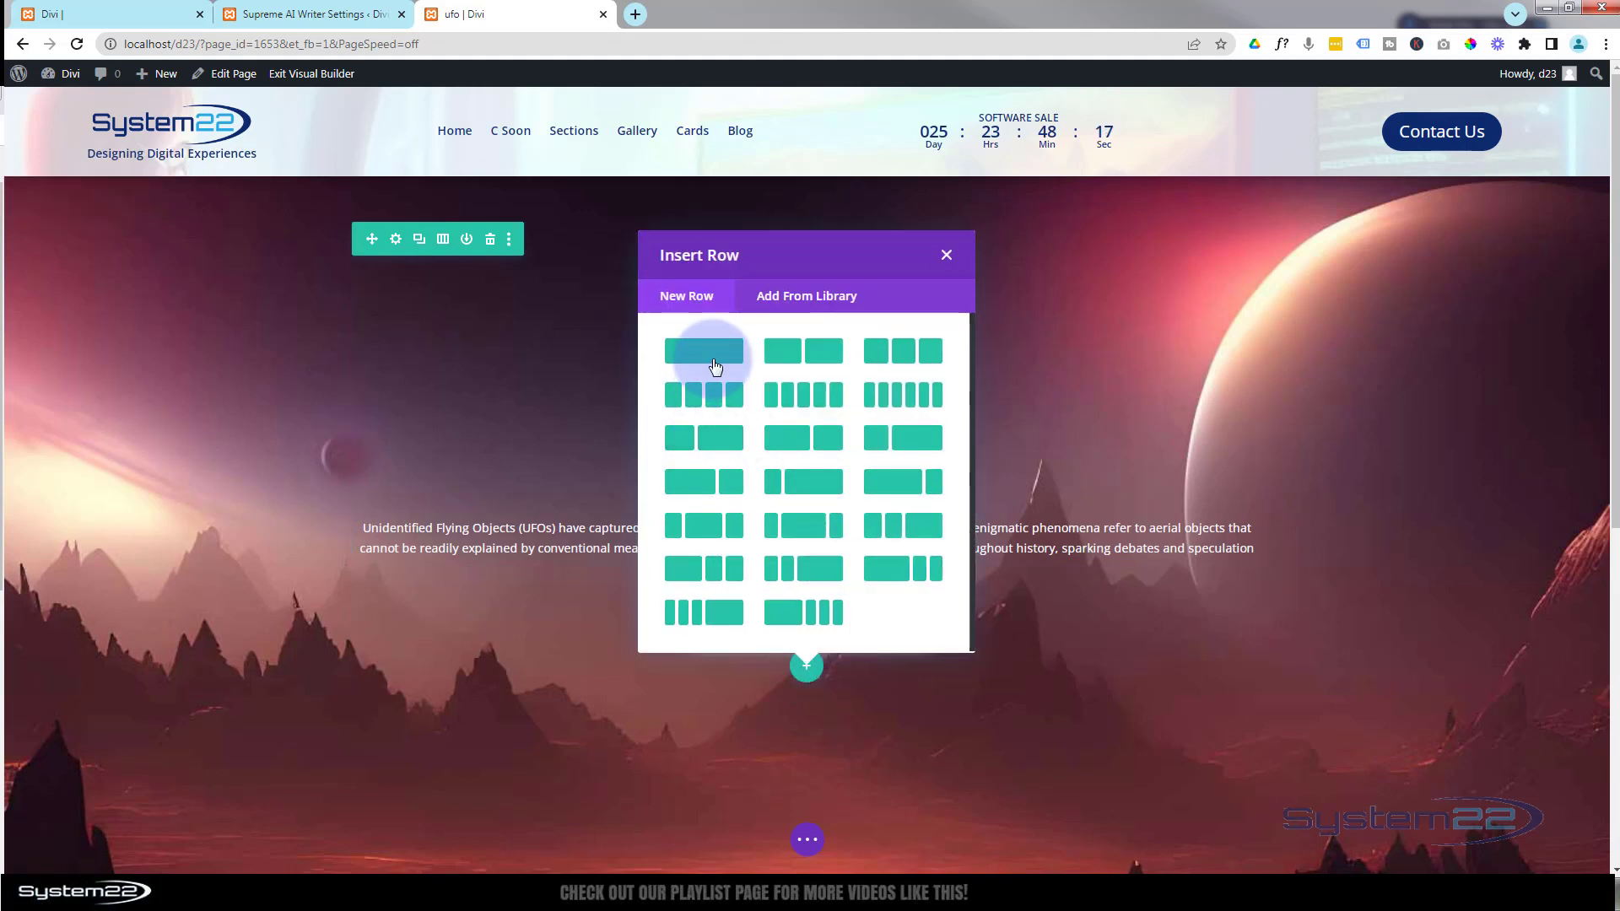
click(715, 365)
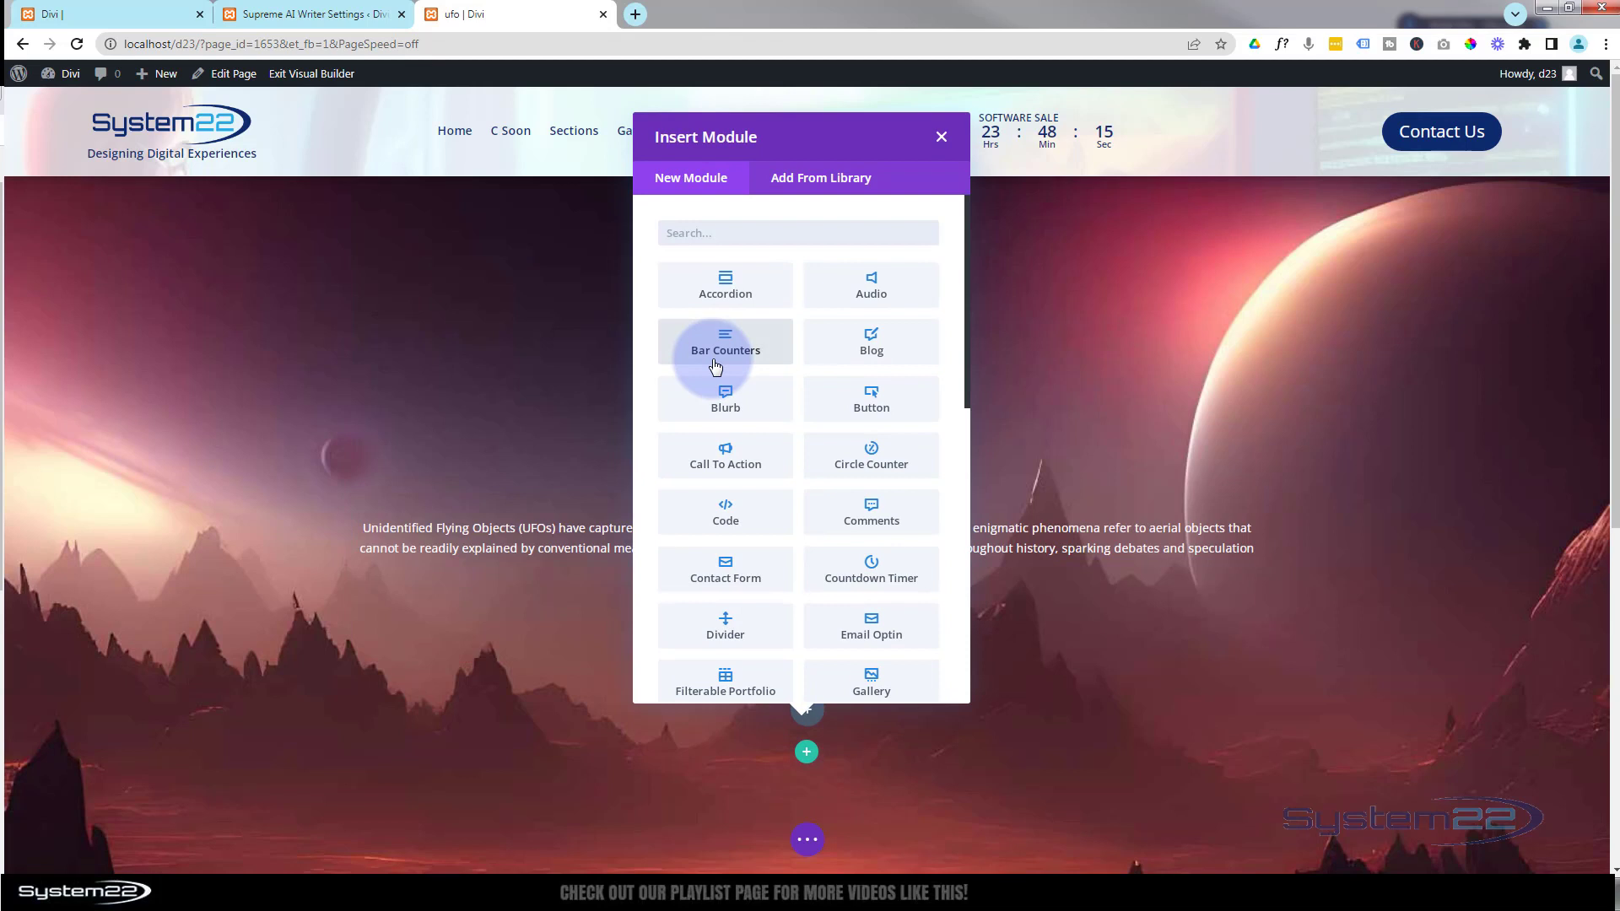
scroll(716, 363, down, 4)
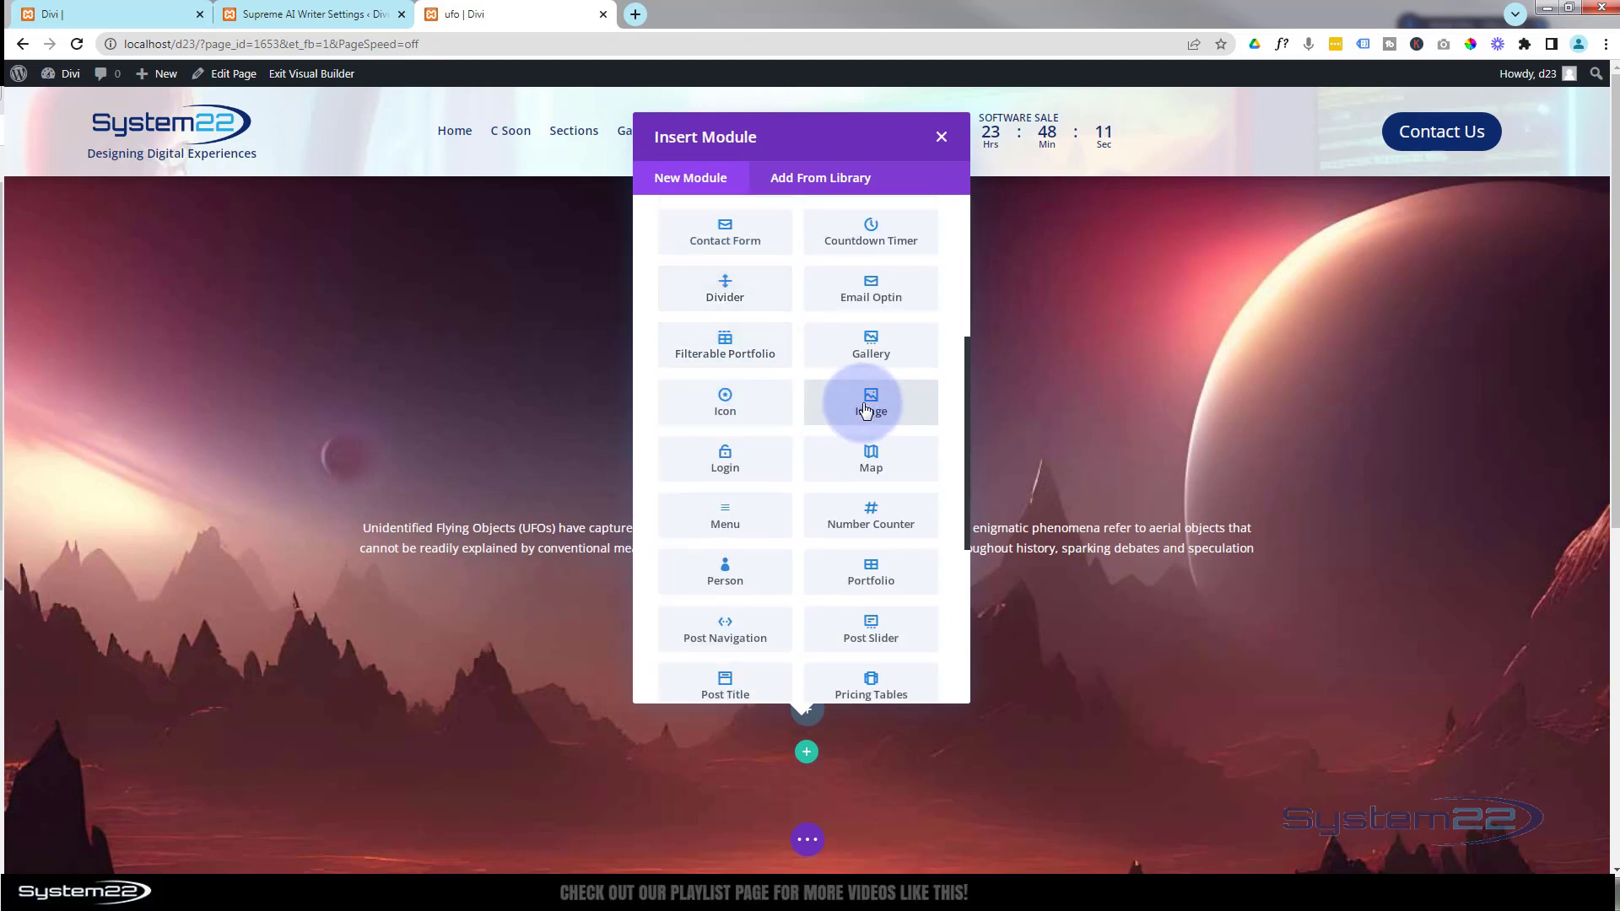
click(865, 411)
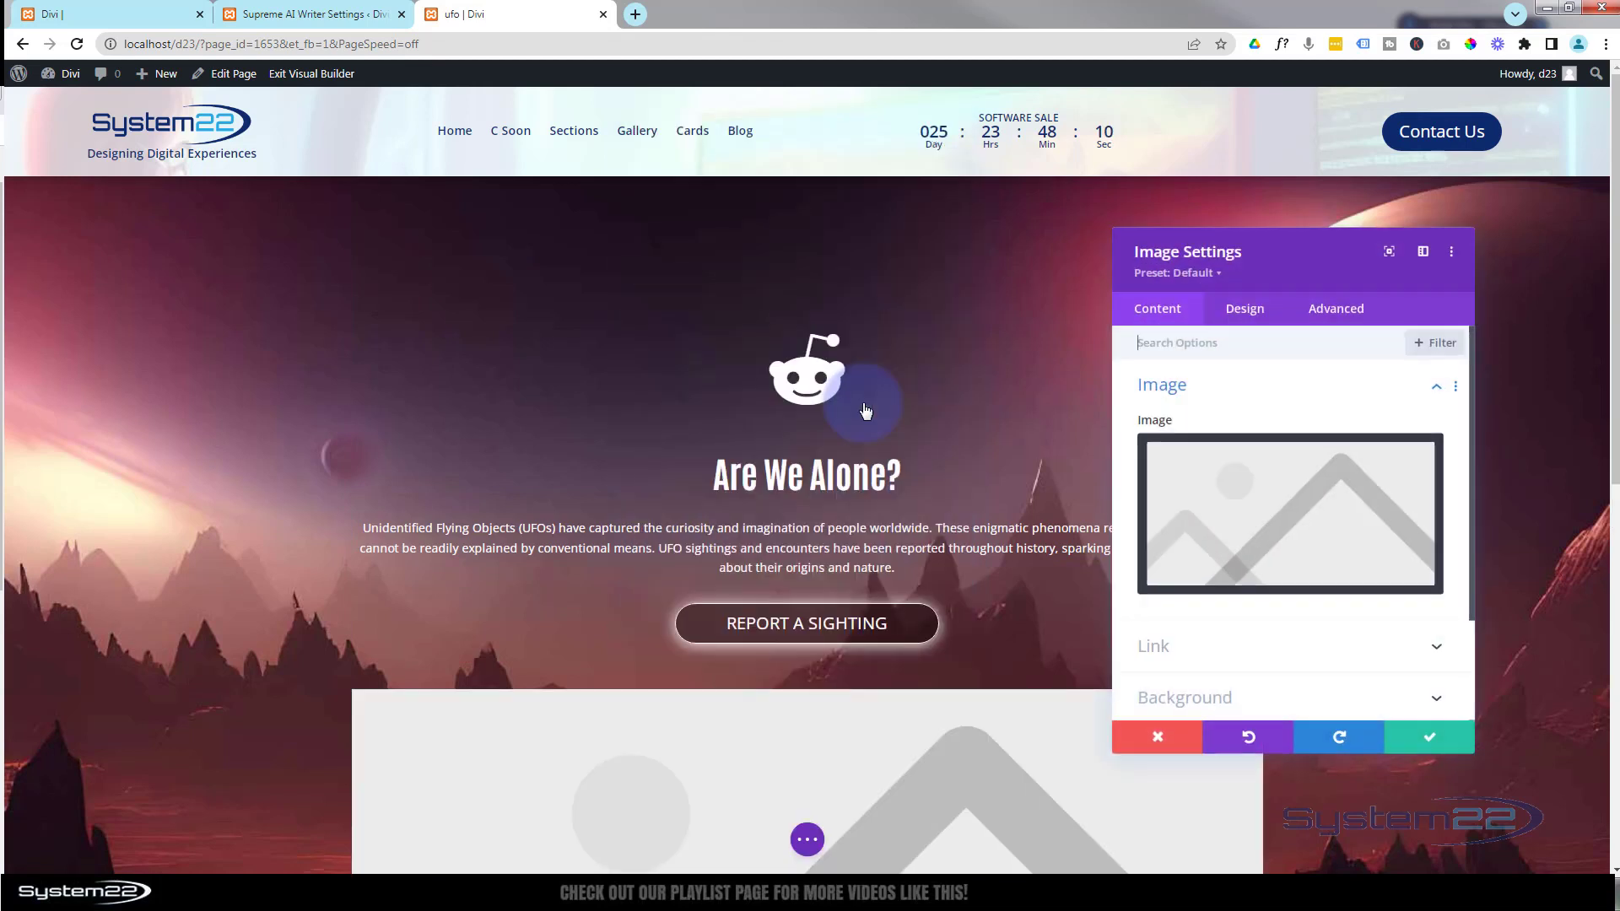
Choose ufo.png from the Media Library as the module's image and save the image settings
click(1298, 524)
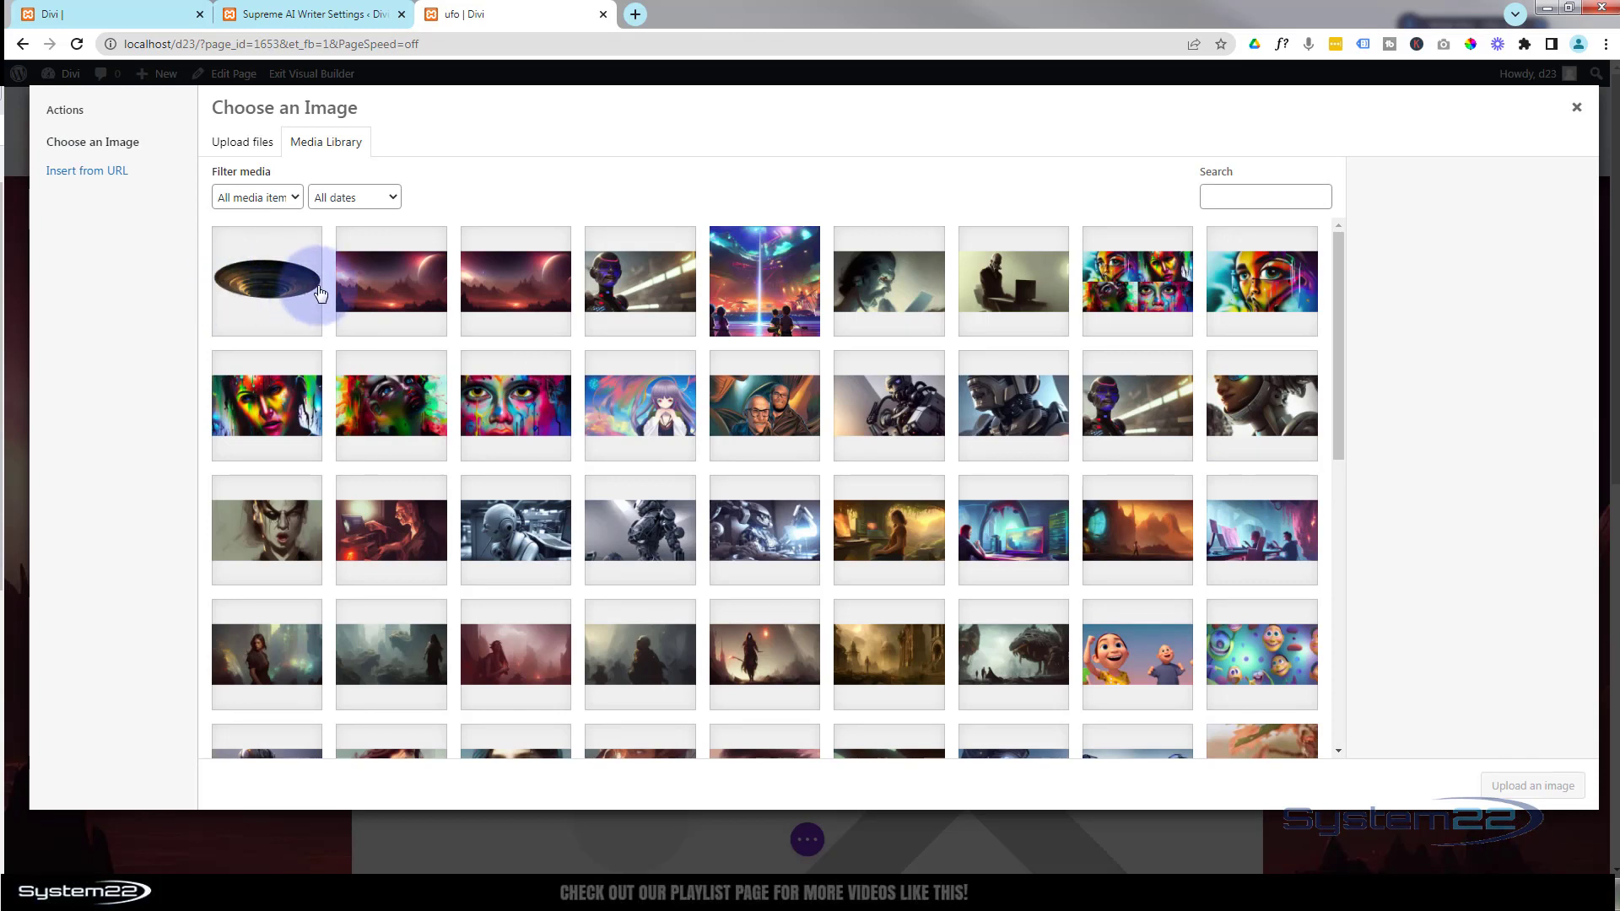
click(274, 287)
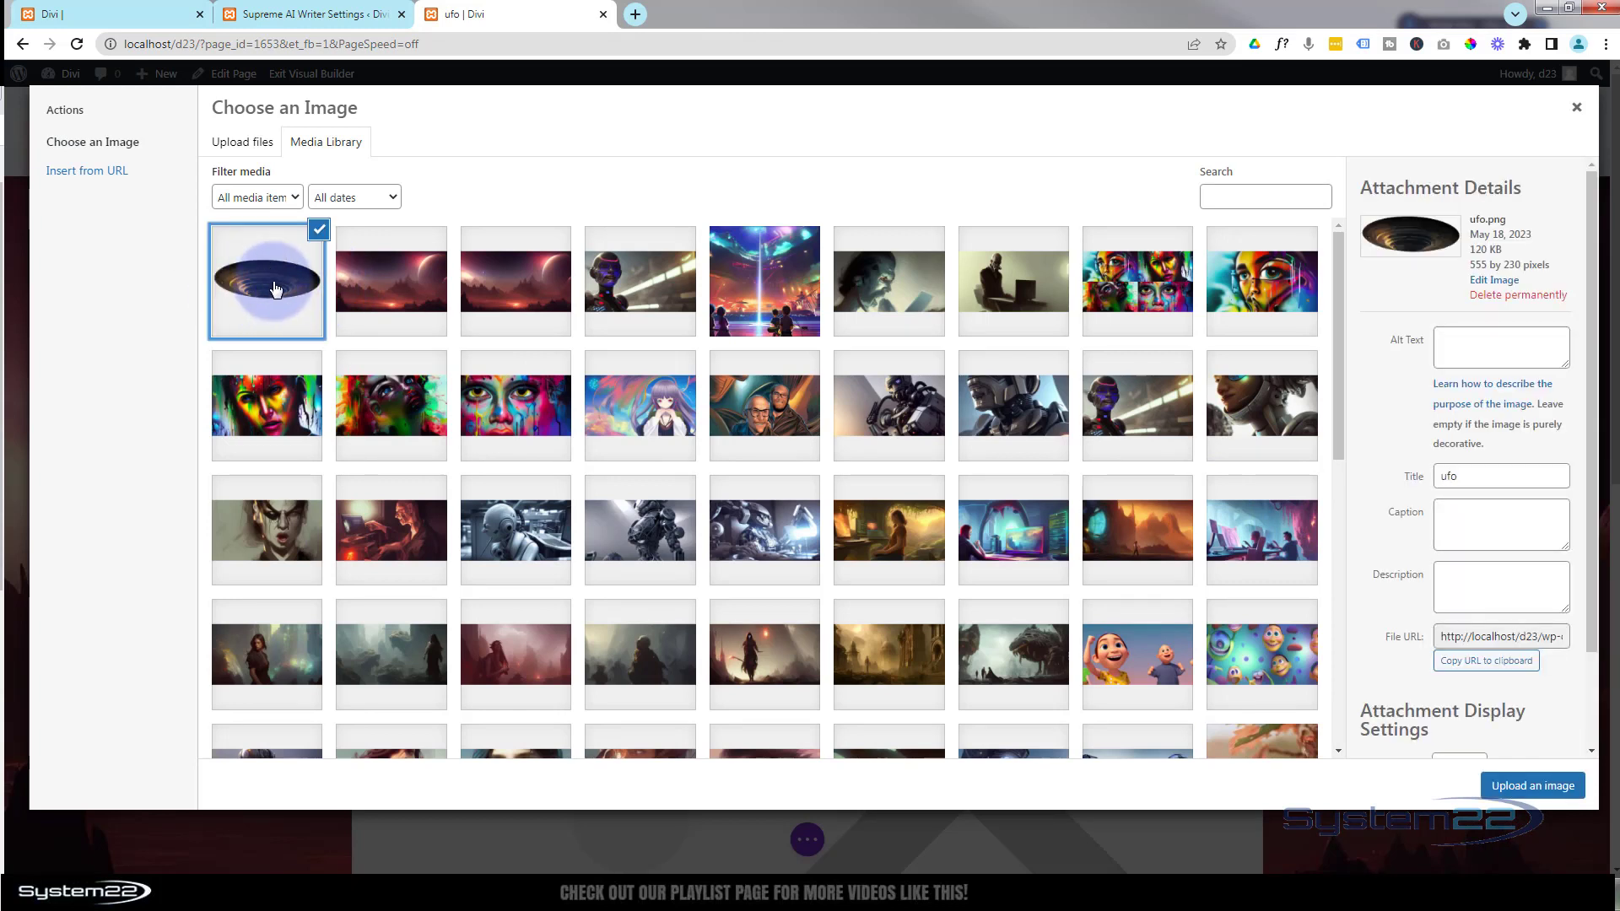
click(1556, 788)
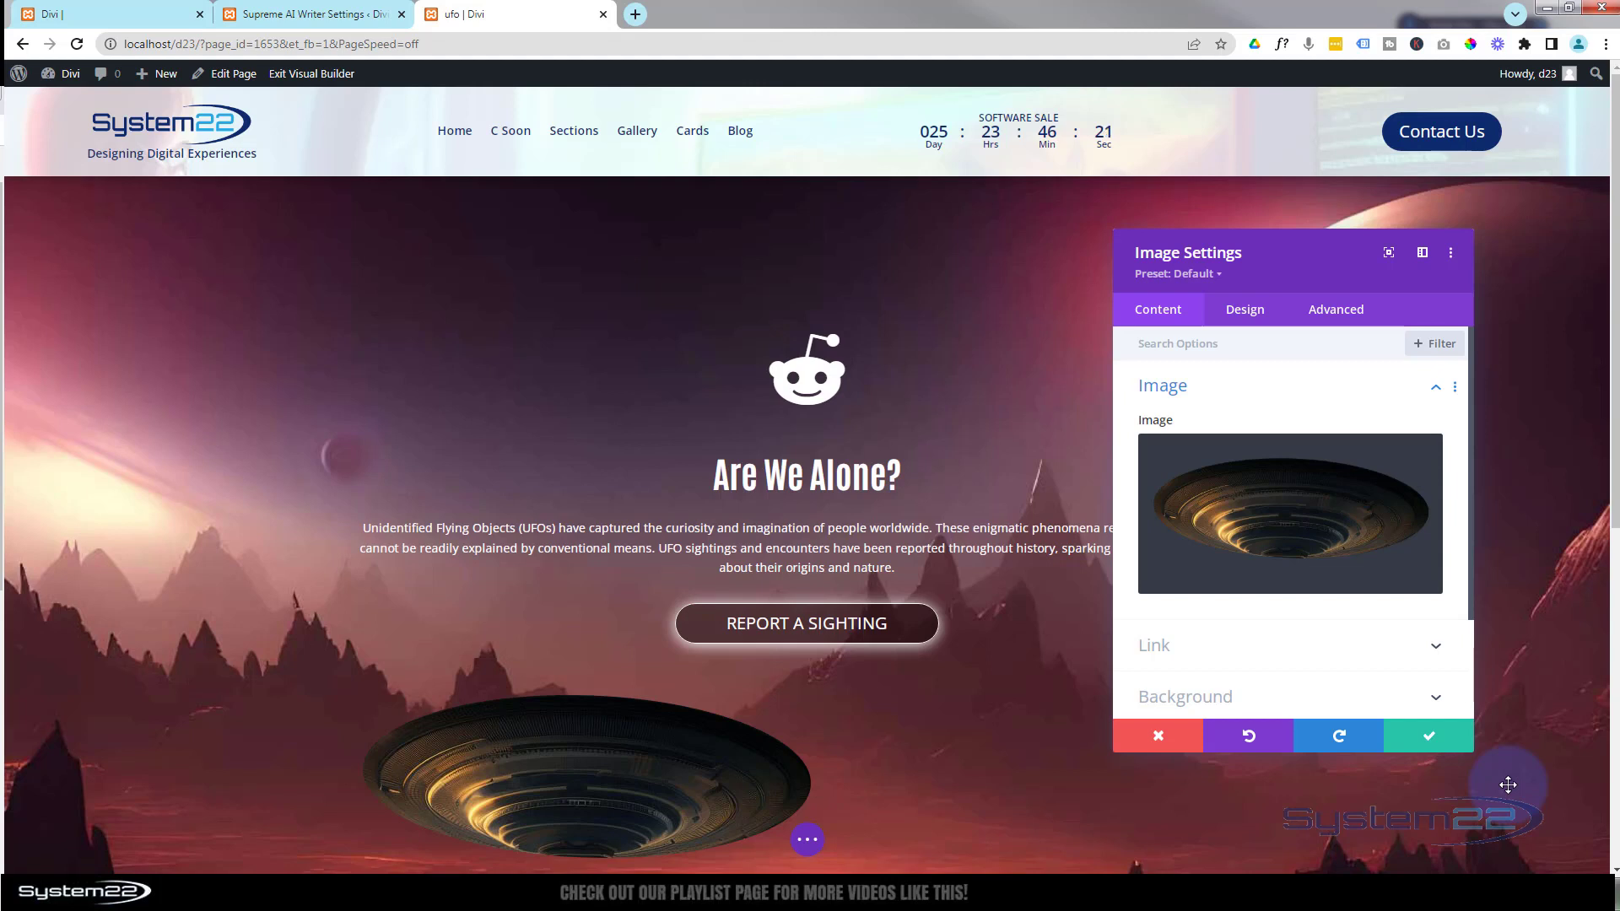
click(1421, 741)
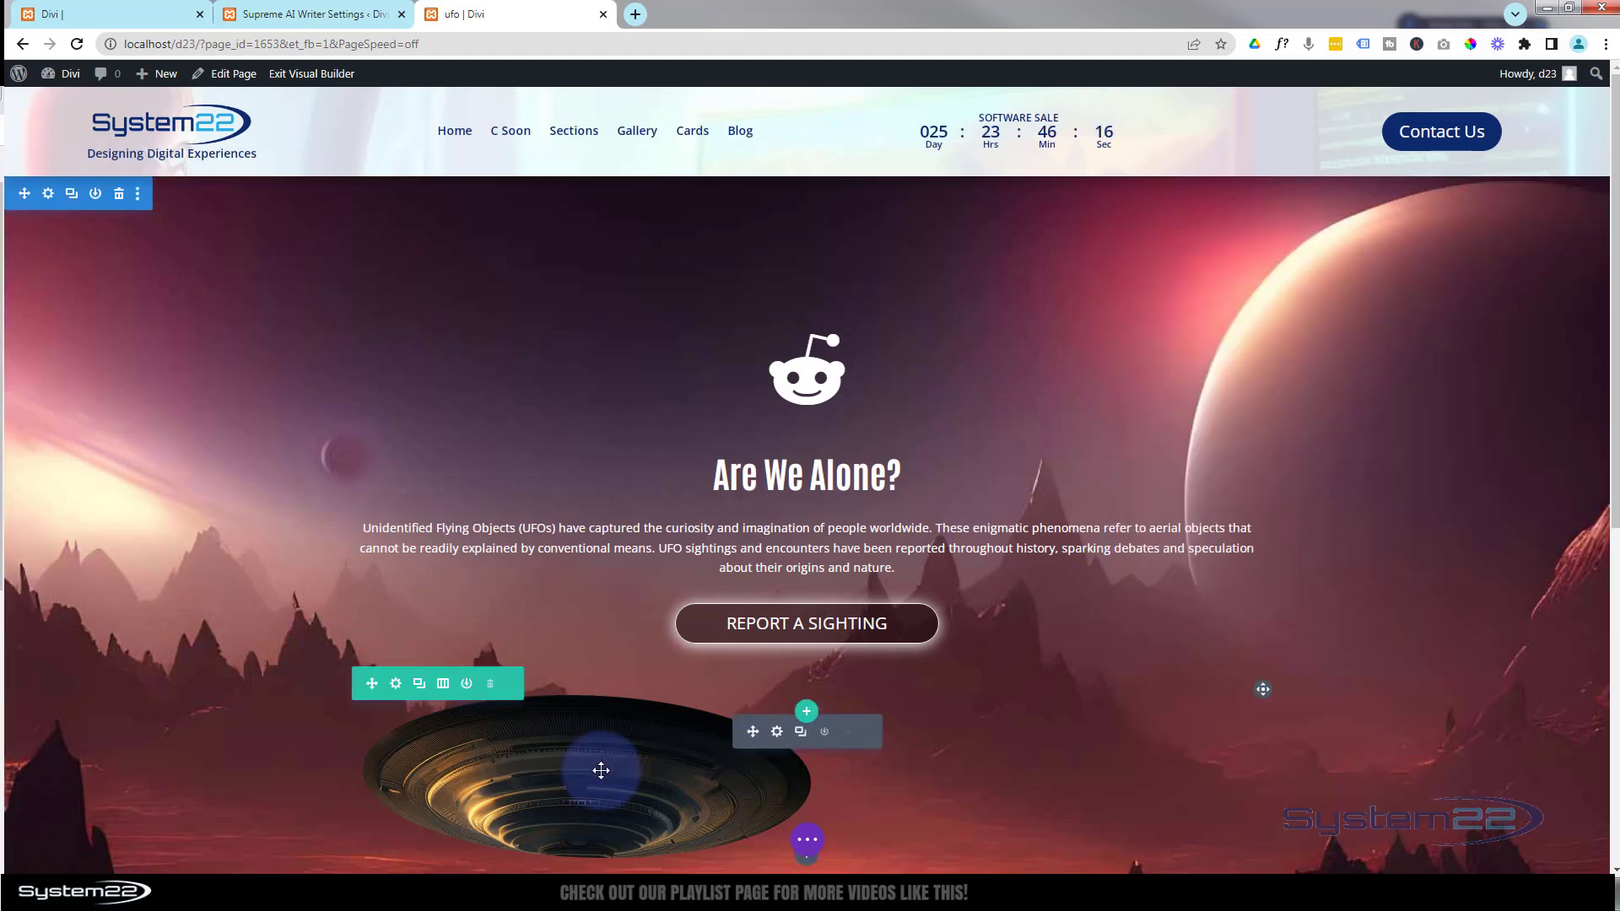
Set the UFO image row's position to Absolute with its location at the center
click(396, 685)
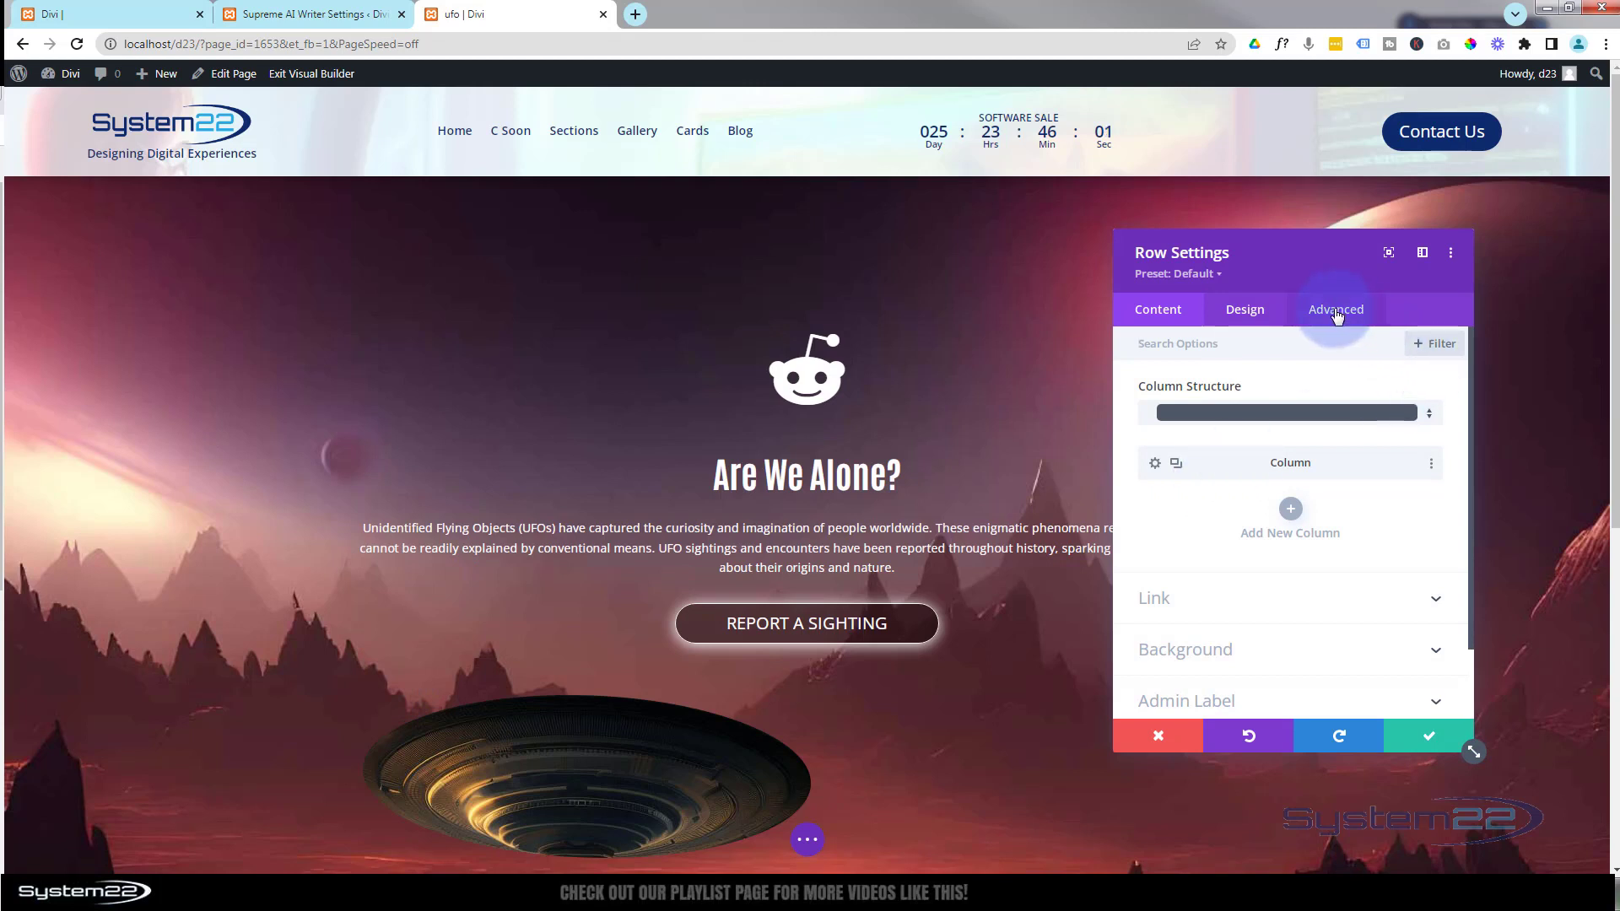
click(1335, 310)
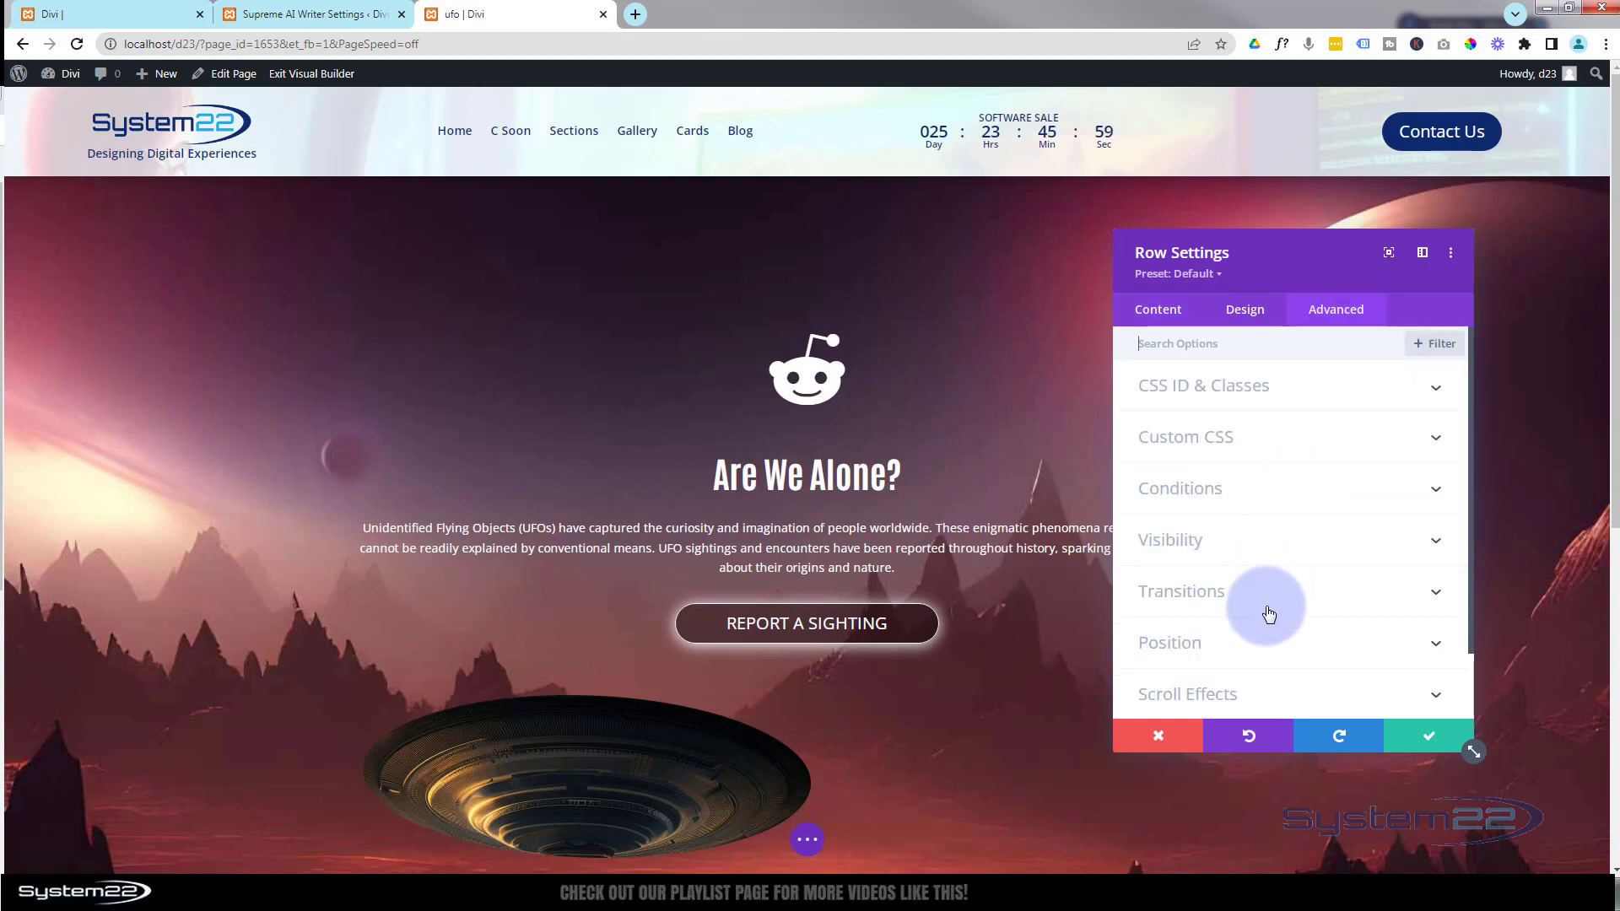
click(1269, 641)
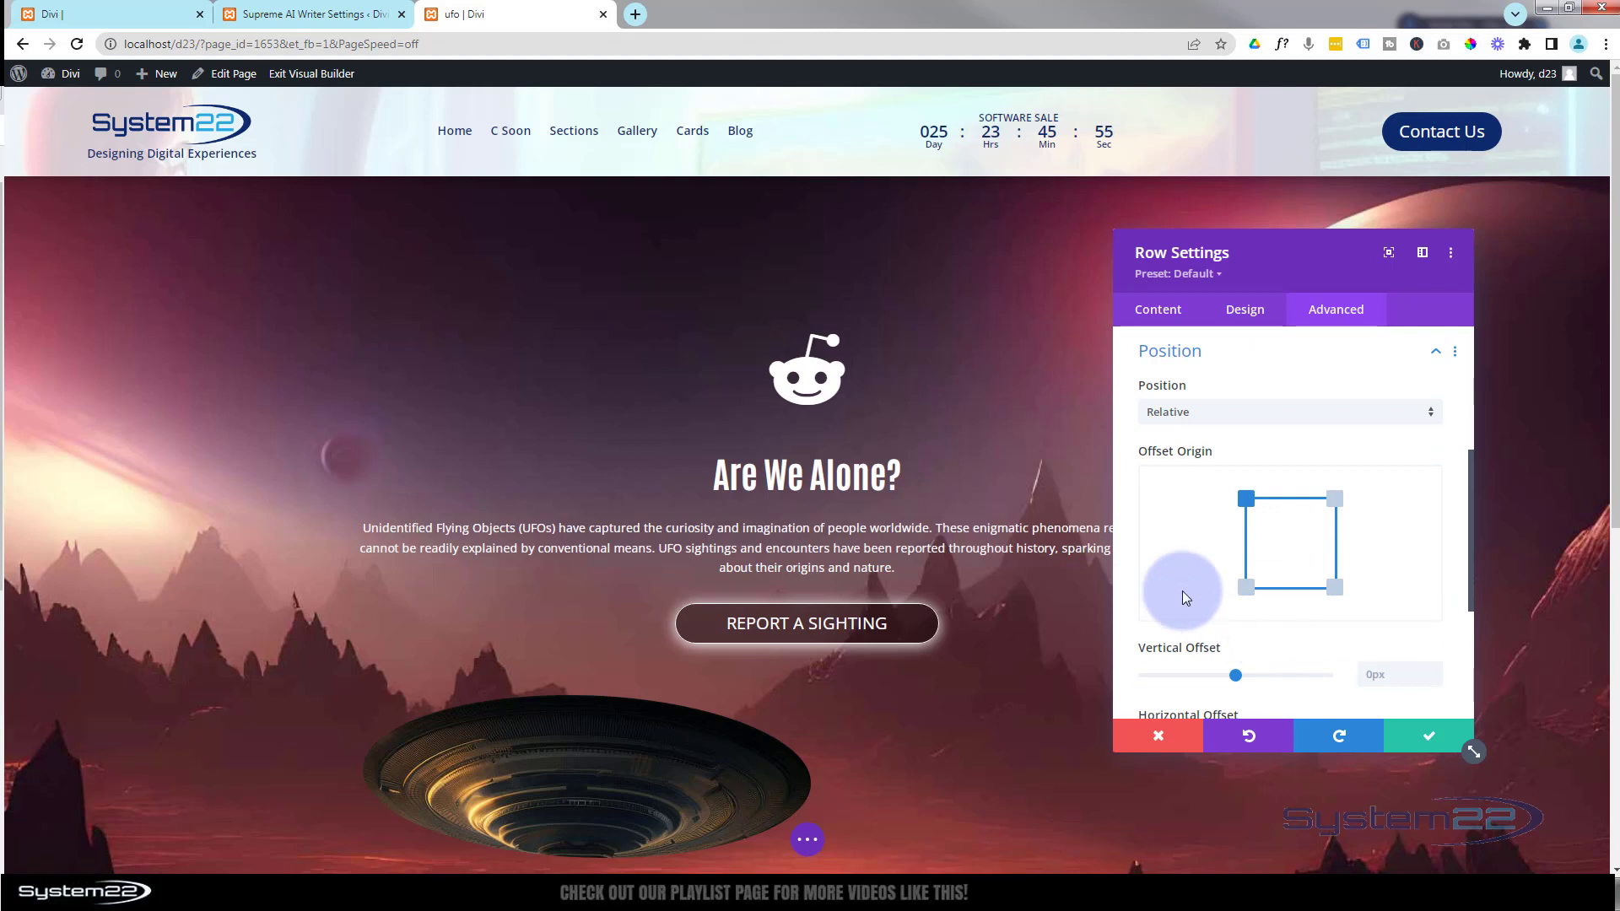
click(1232, 414)
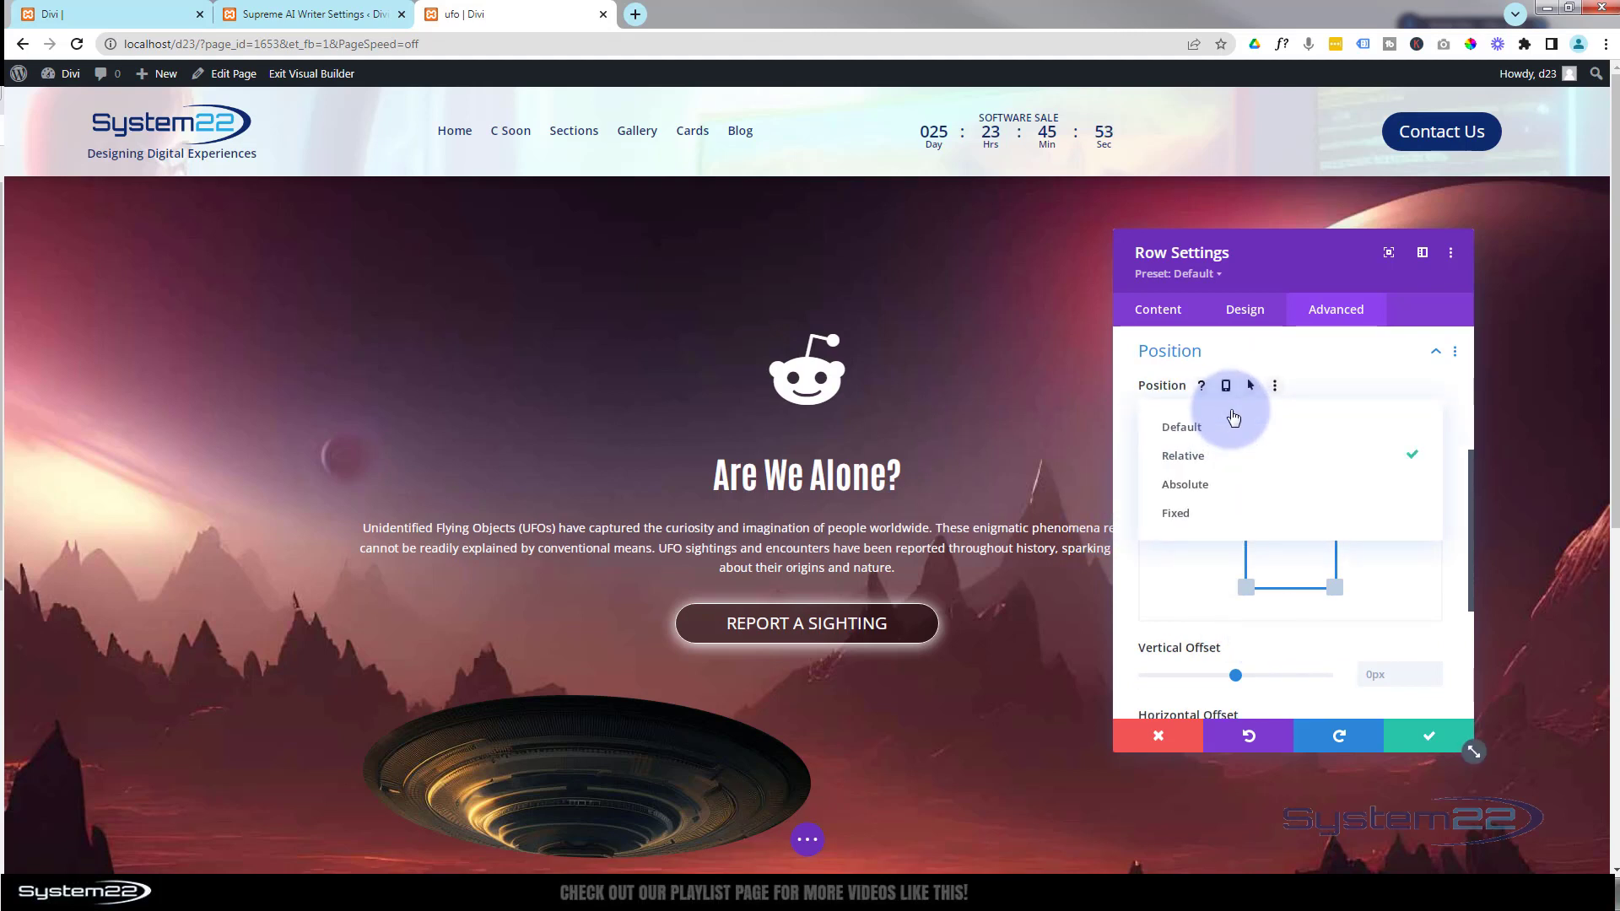
click(1228, 484)
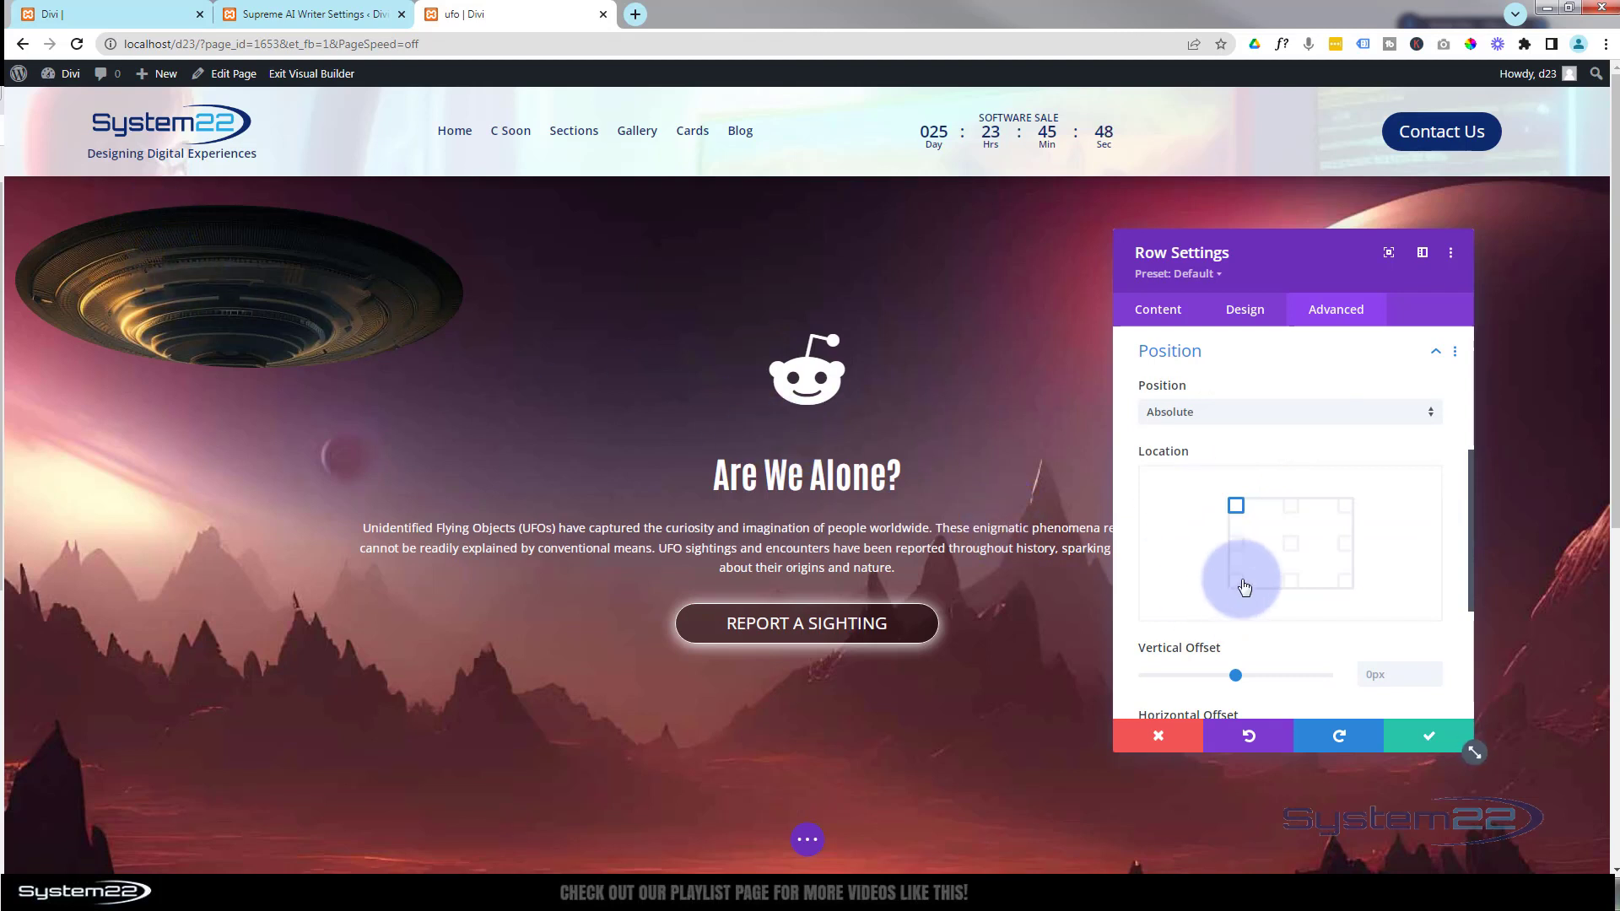
click(1291, 544)
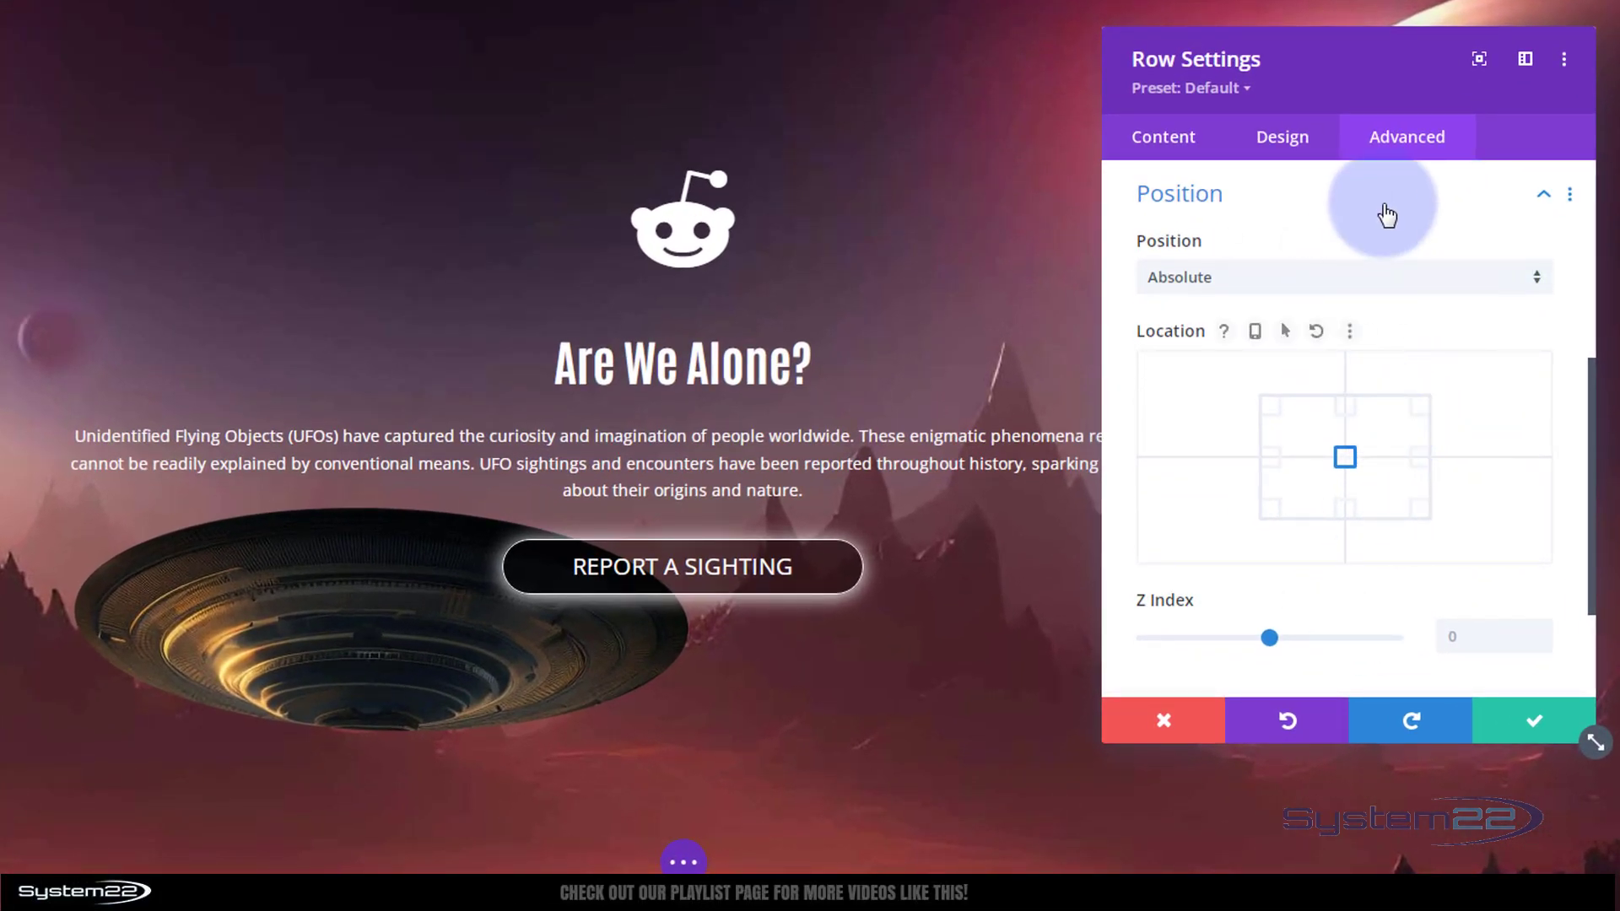
Assign the CSS class "ufoan" to the UFO image's row
click(1440, 211)
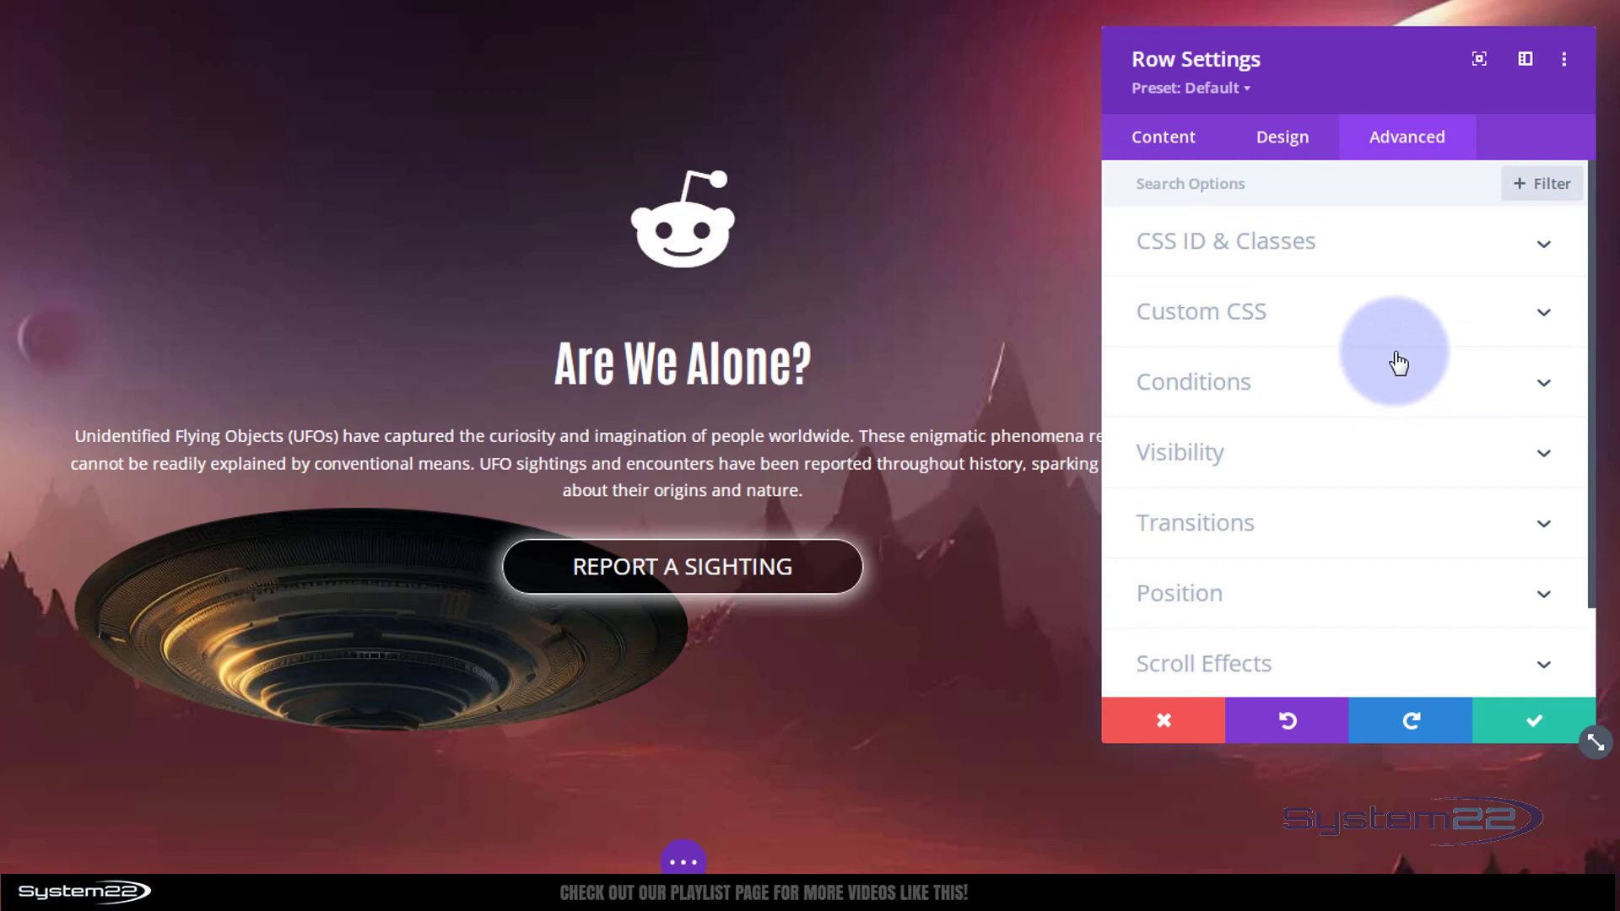
click(1426, 258)
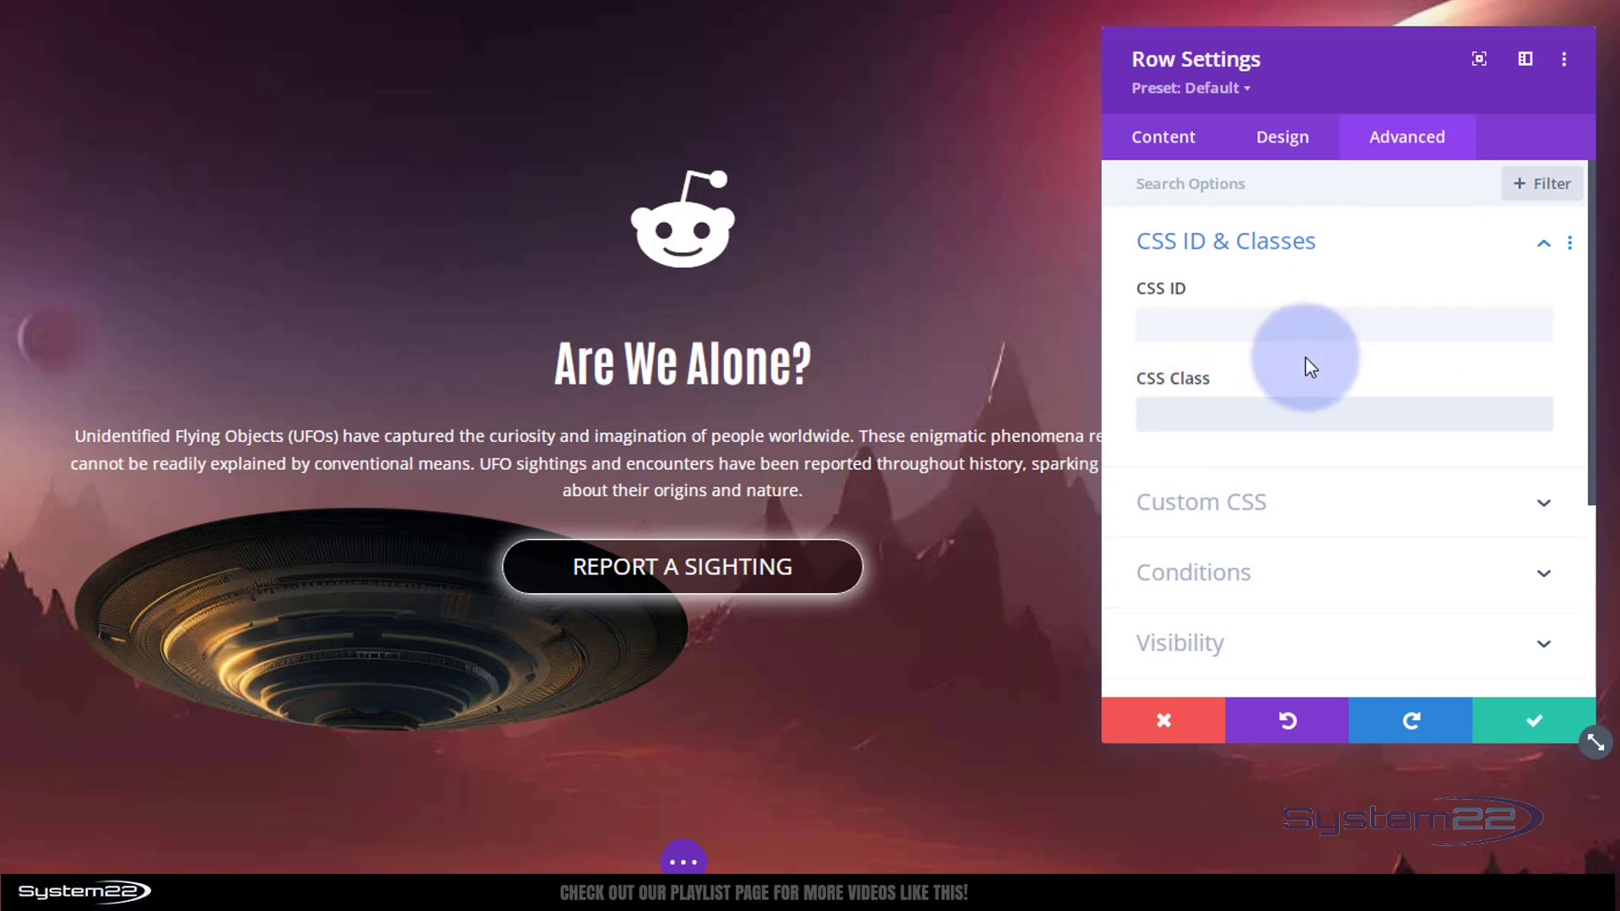
text(ufoan)
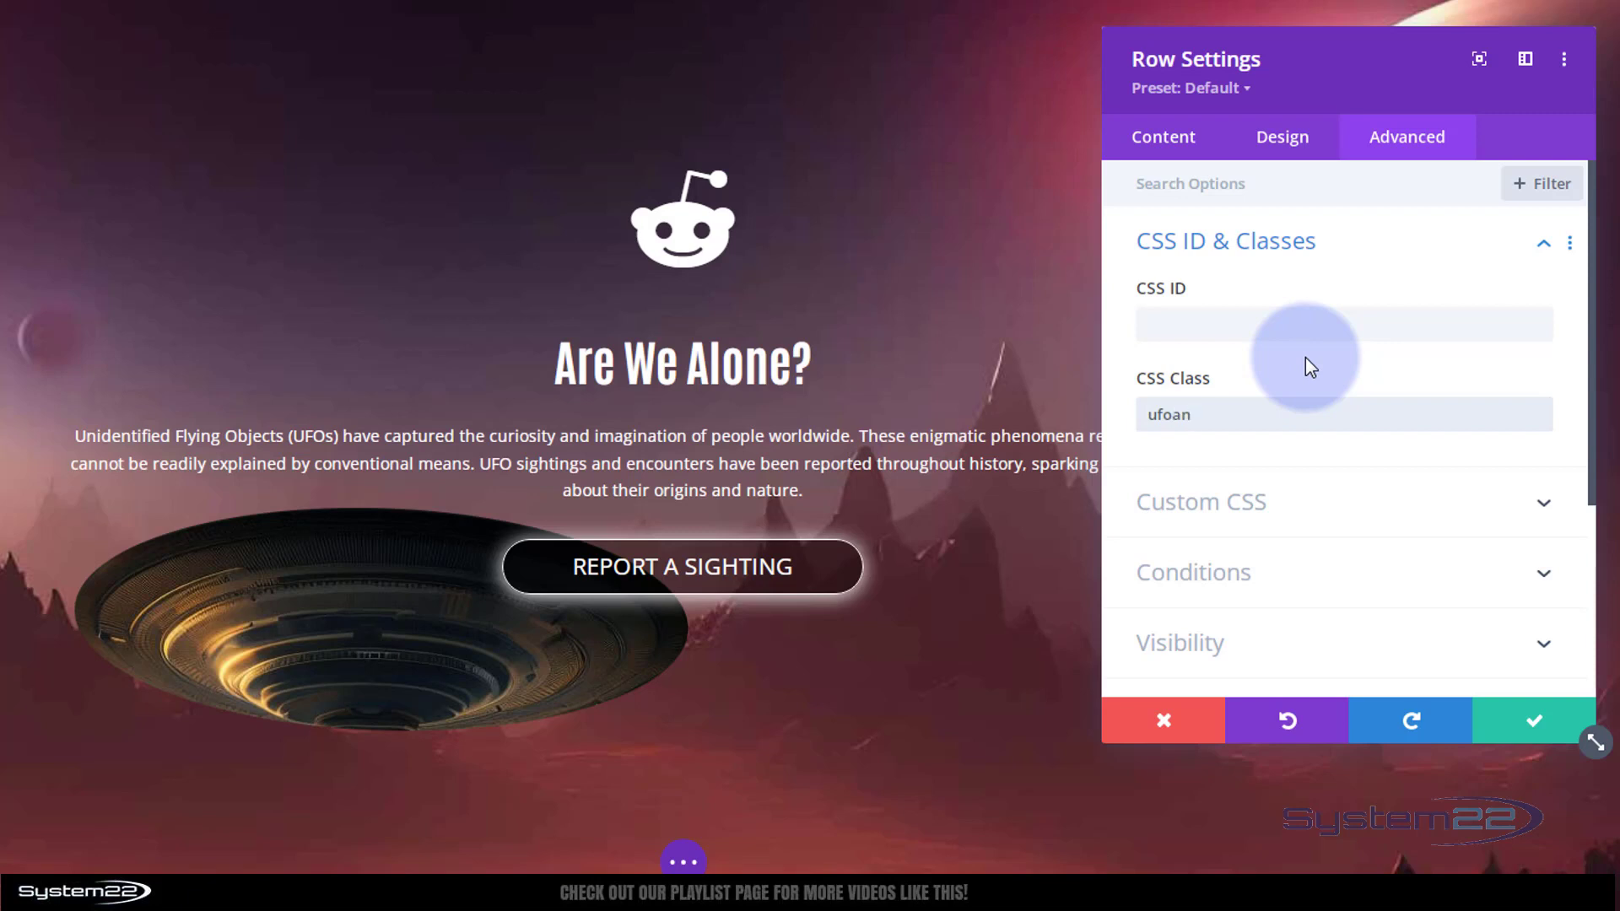
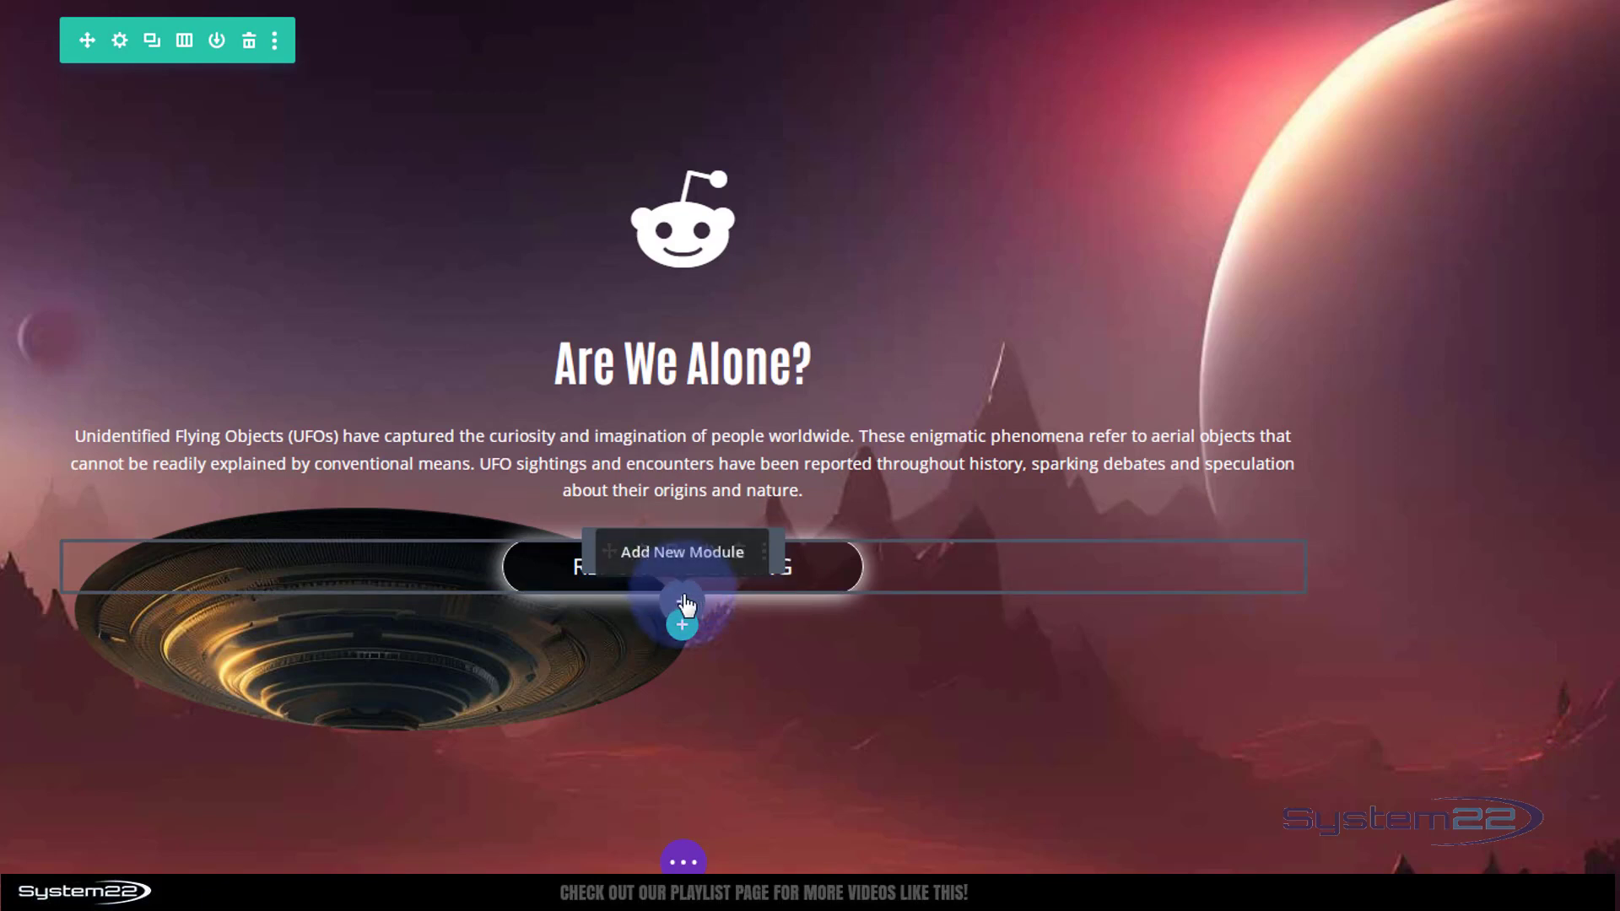
Add a Code module directly below the Report a Sighting button
click(684, 602)
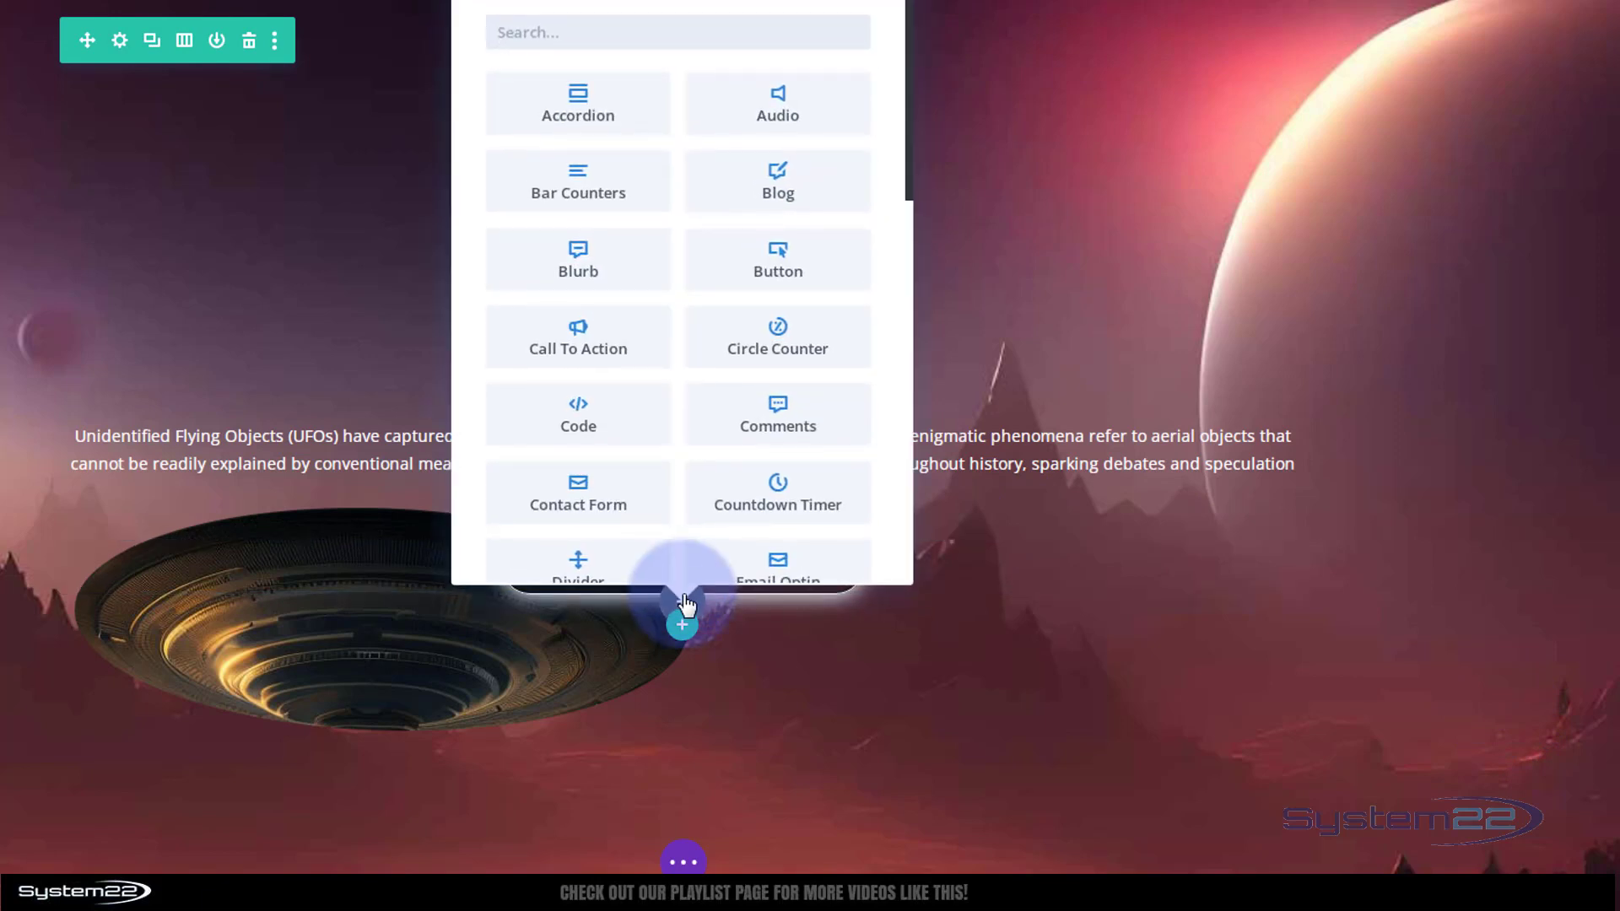
click(631, 447)
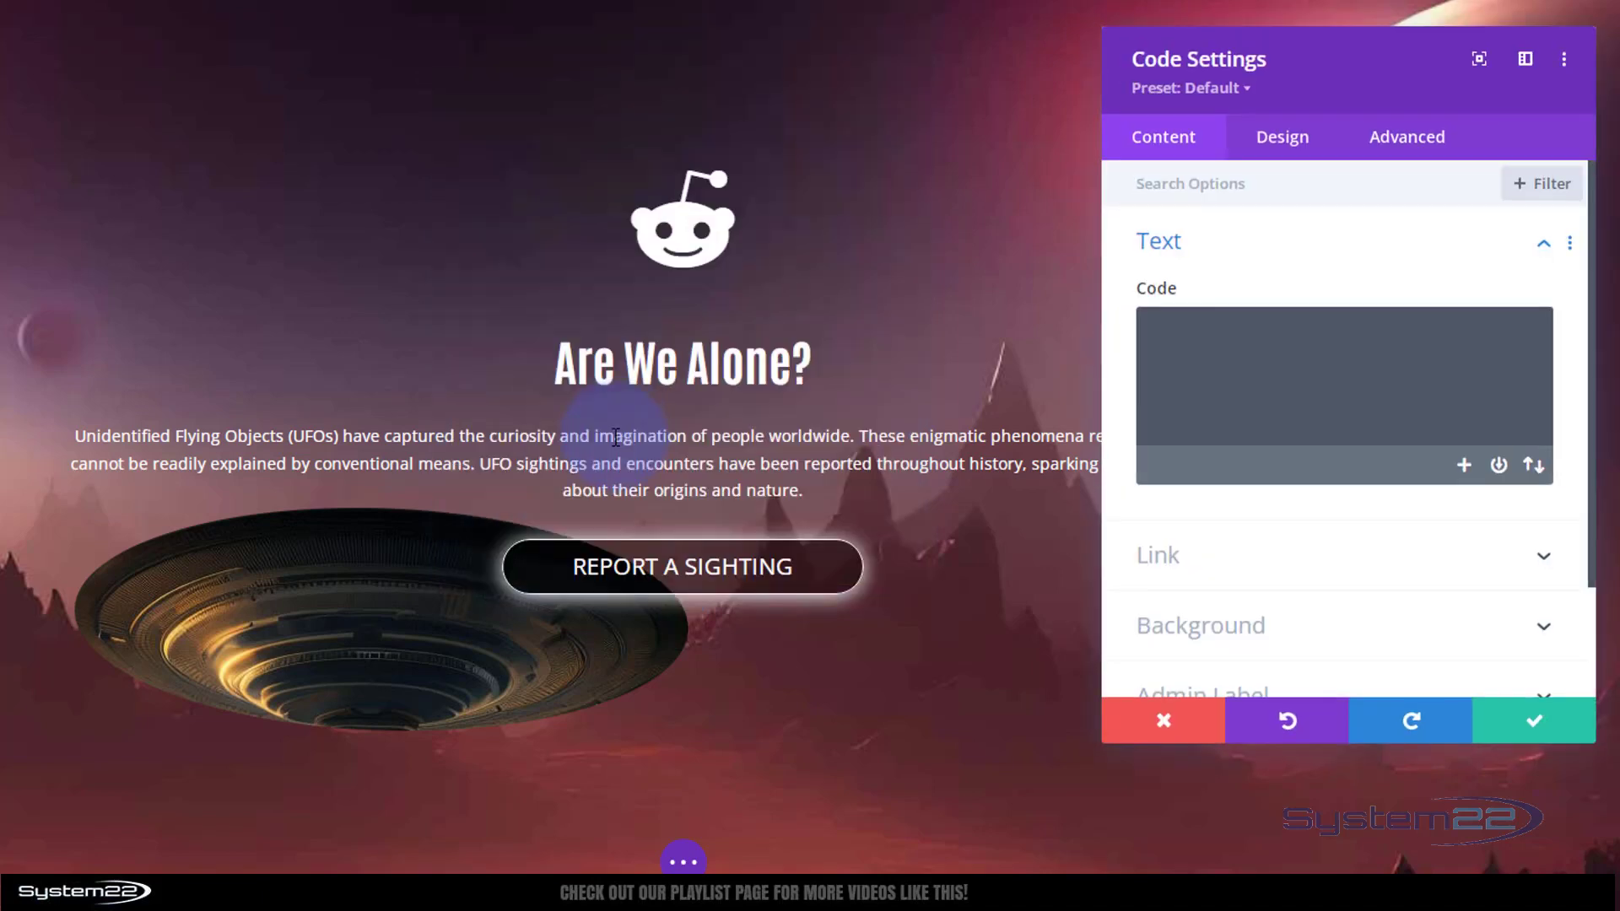
click(1236, 179)
drag(1375, 87, 1160, 119)
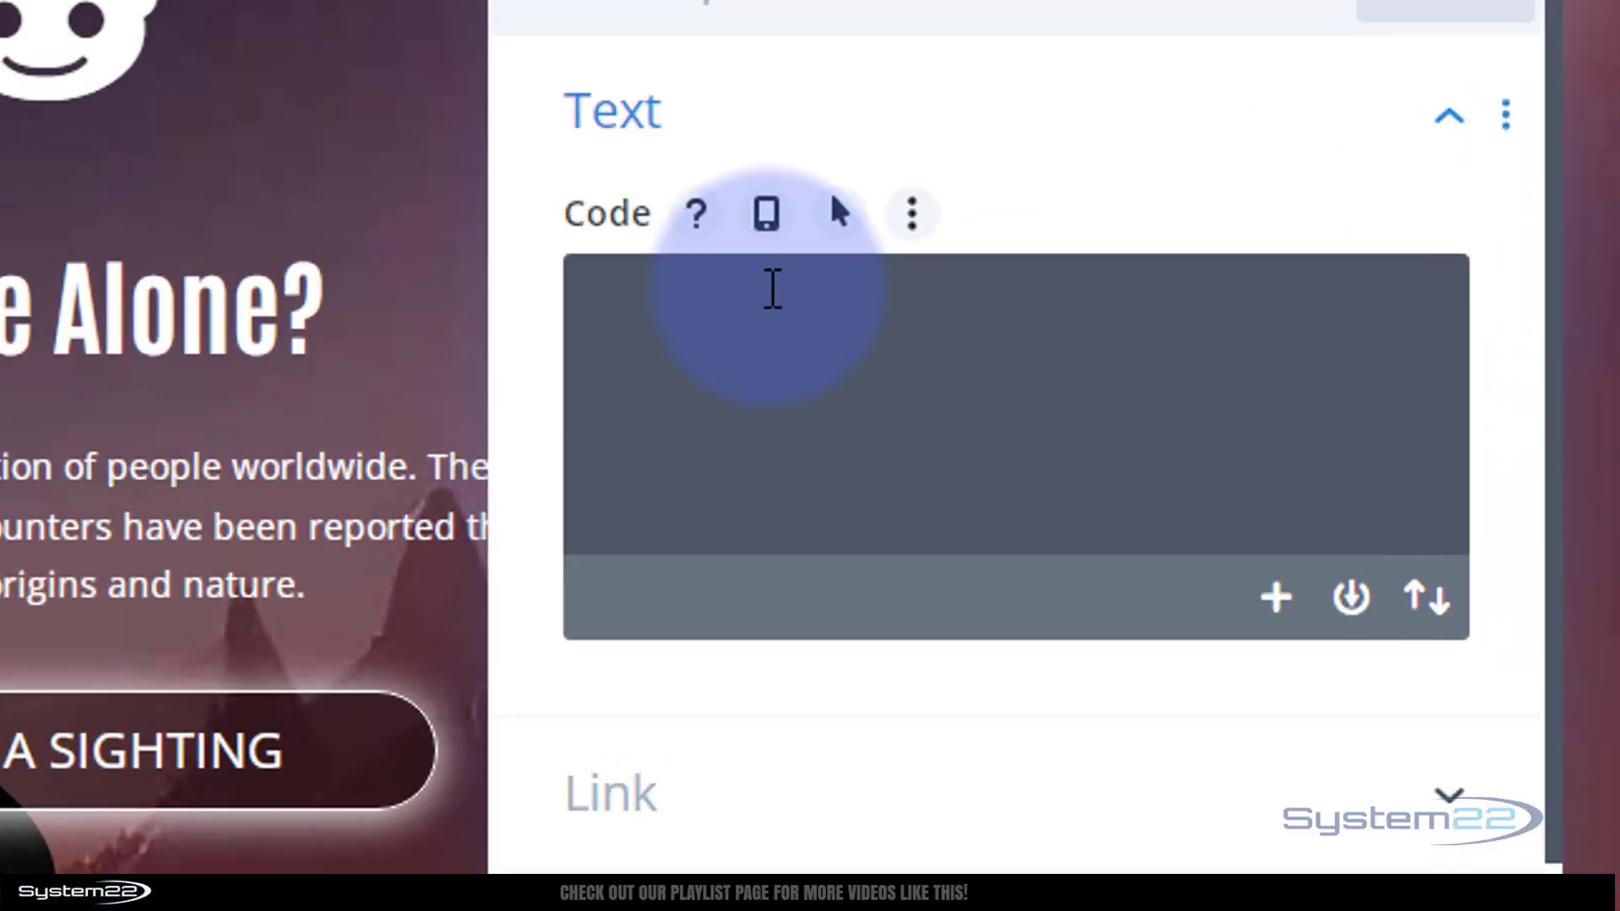
Enter opening and closing style tags in the module's code, on separate lines with an empty line between them
click(1017, 354)
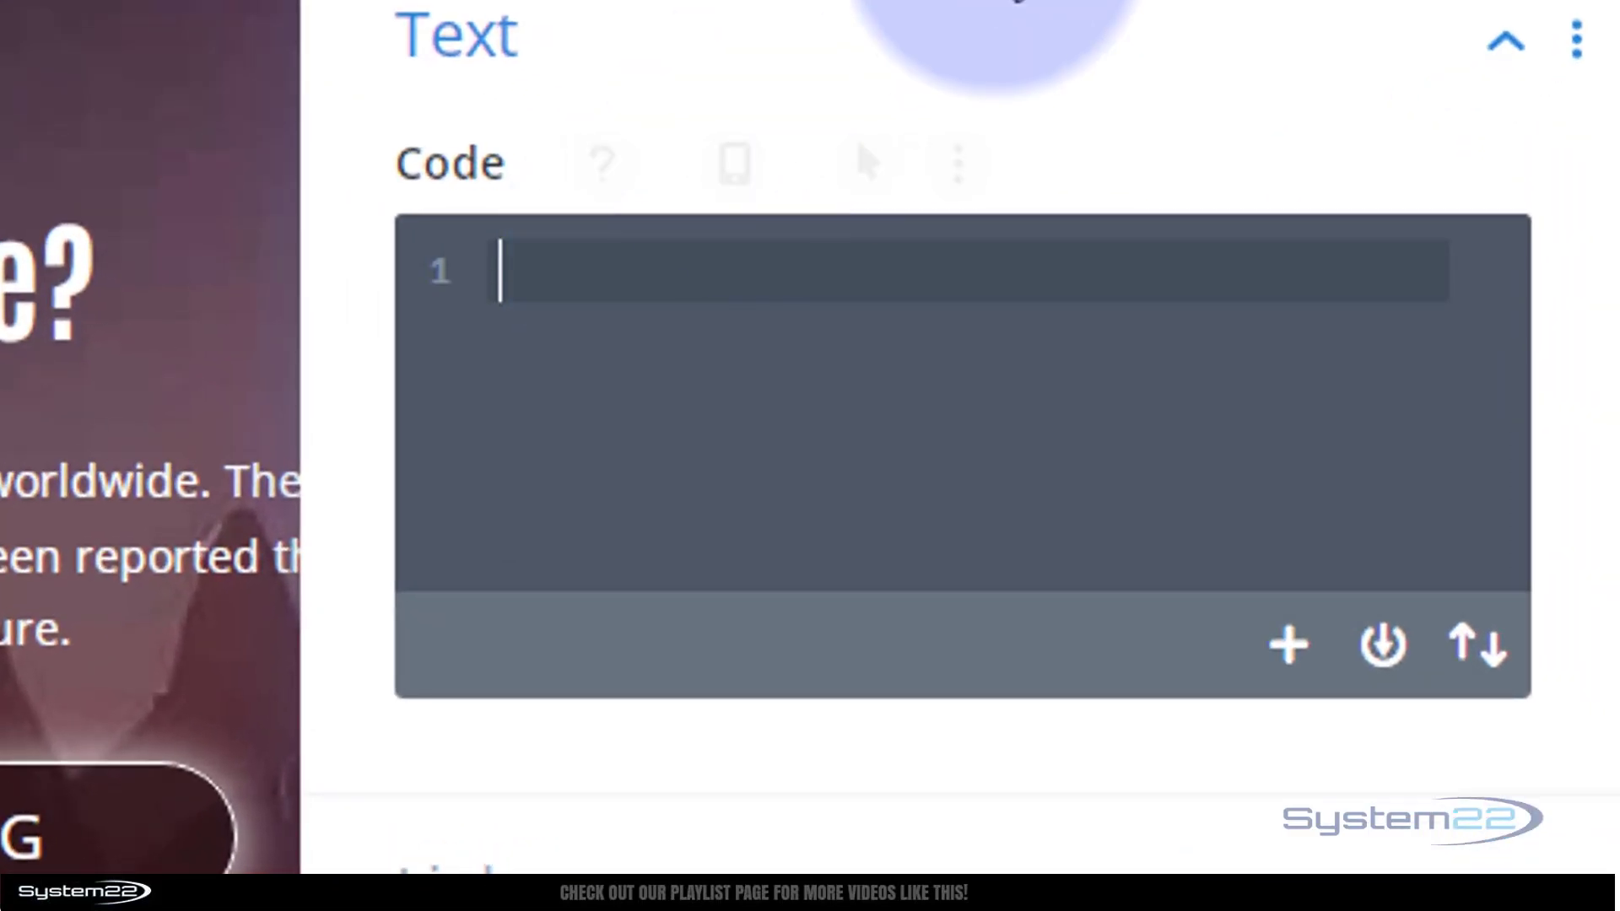
text(<)
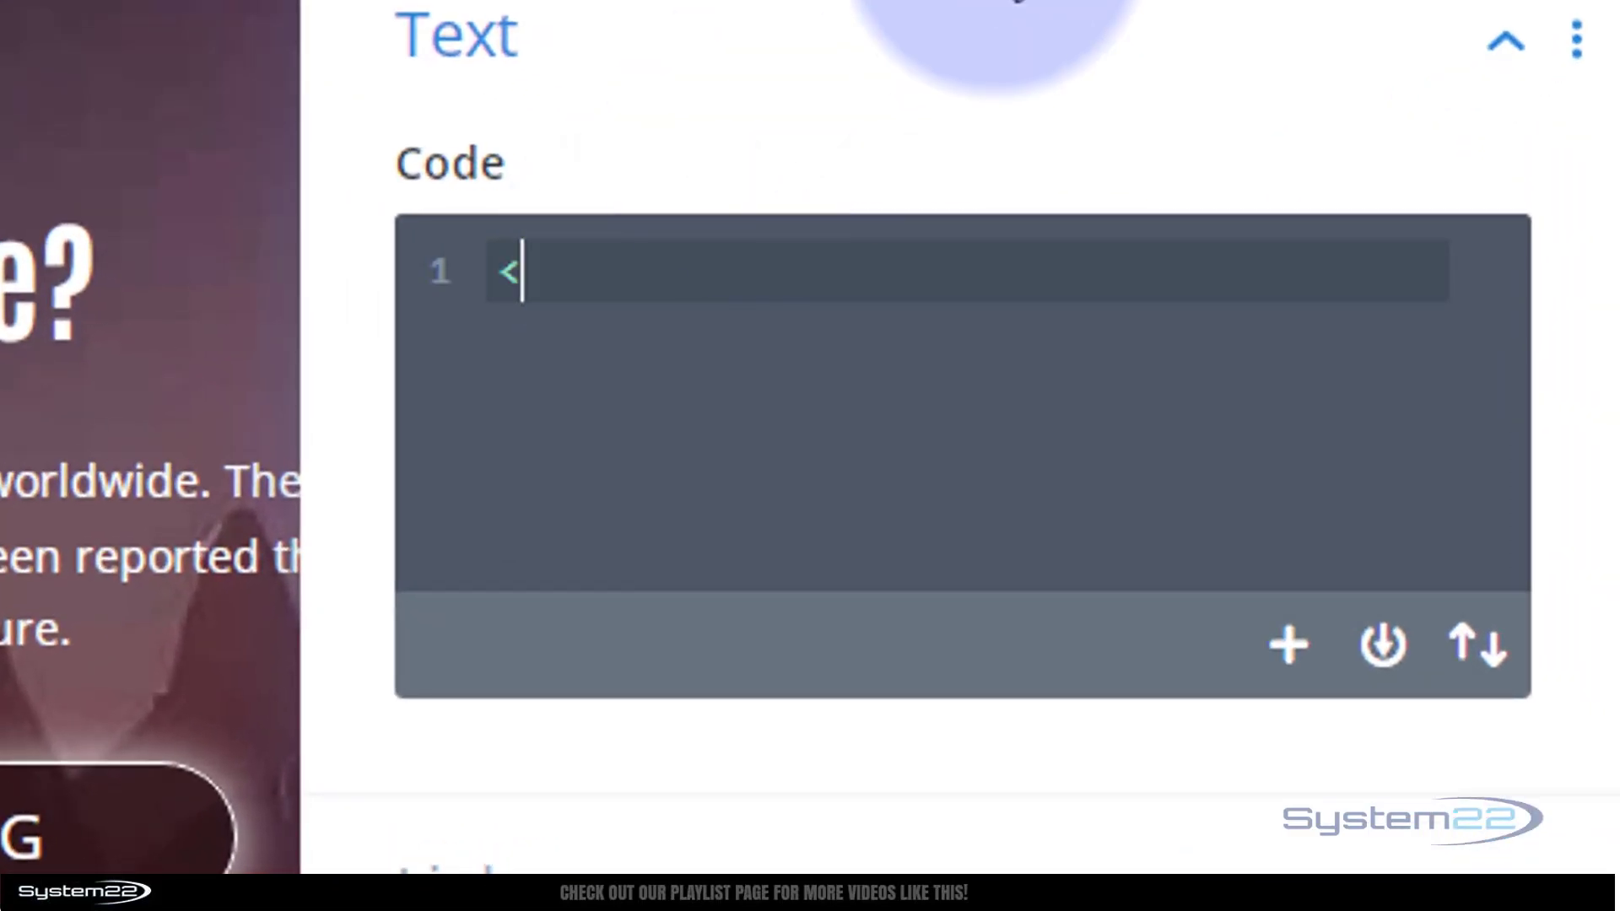
text(styl)
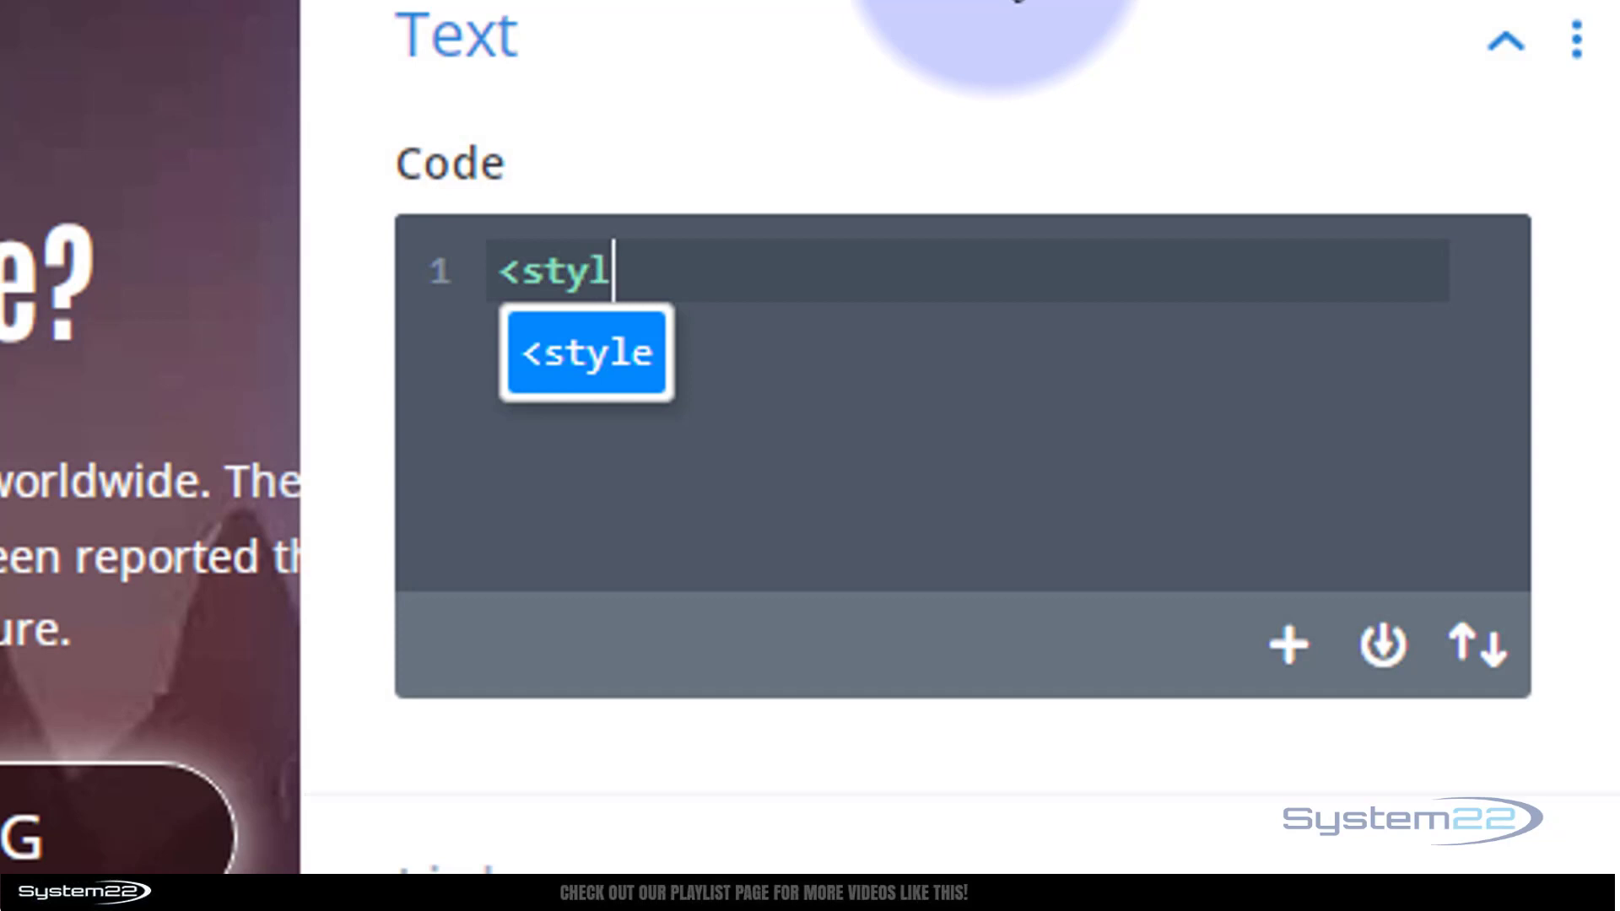
text(e></style>)
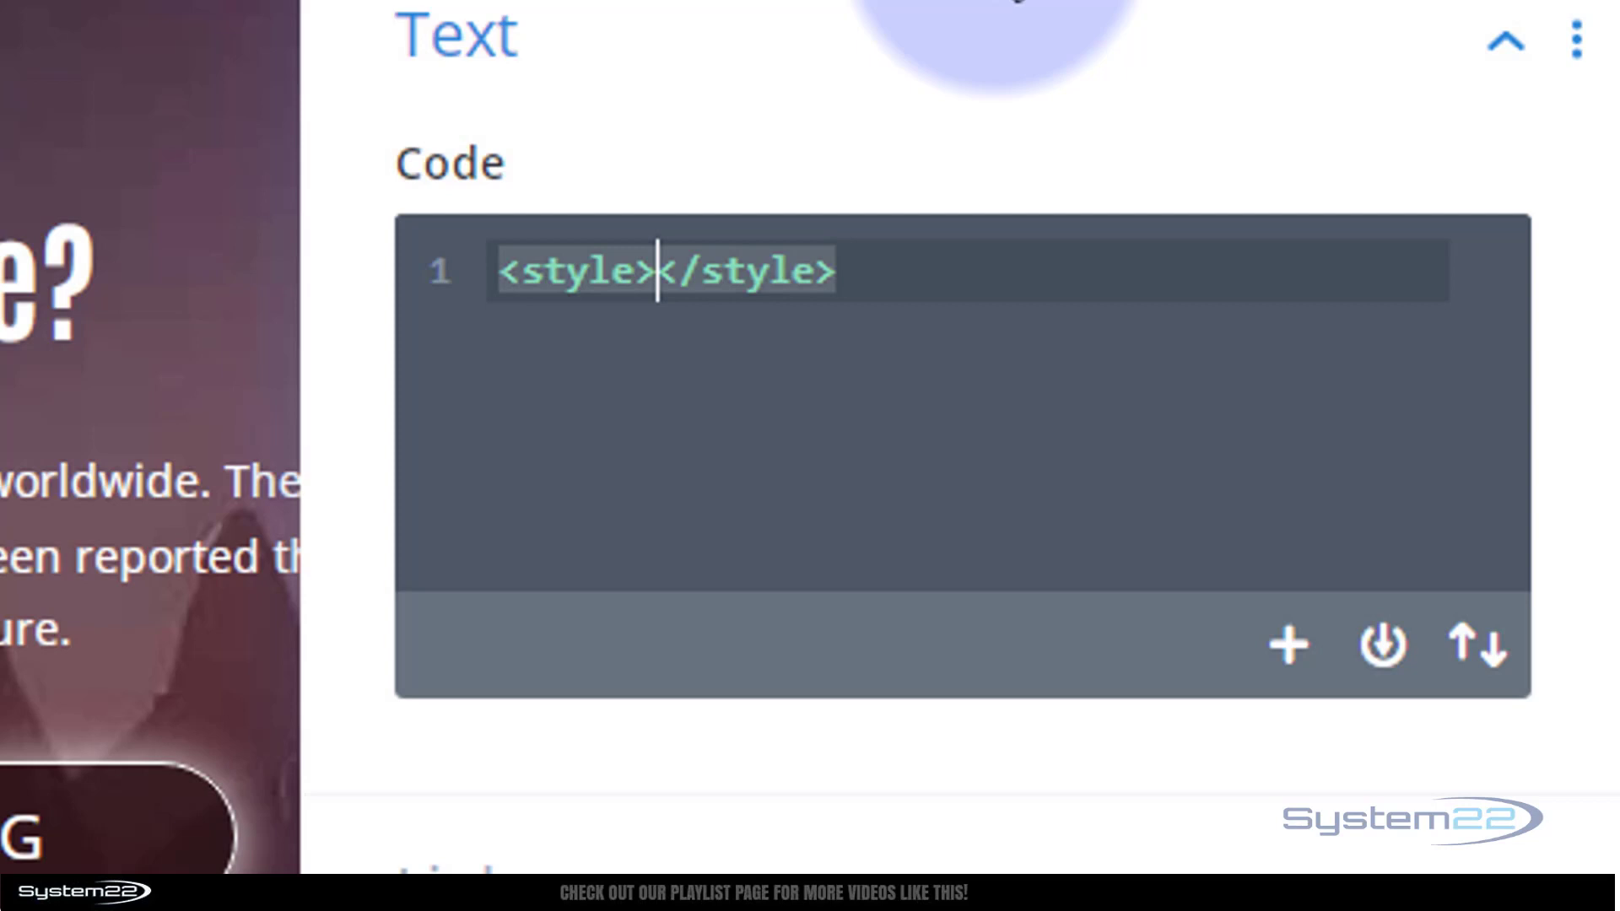
key(Return)
key(Return)
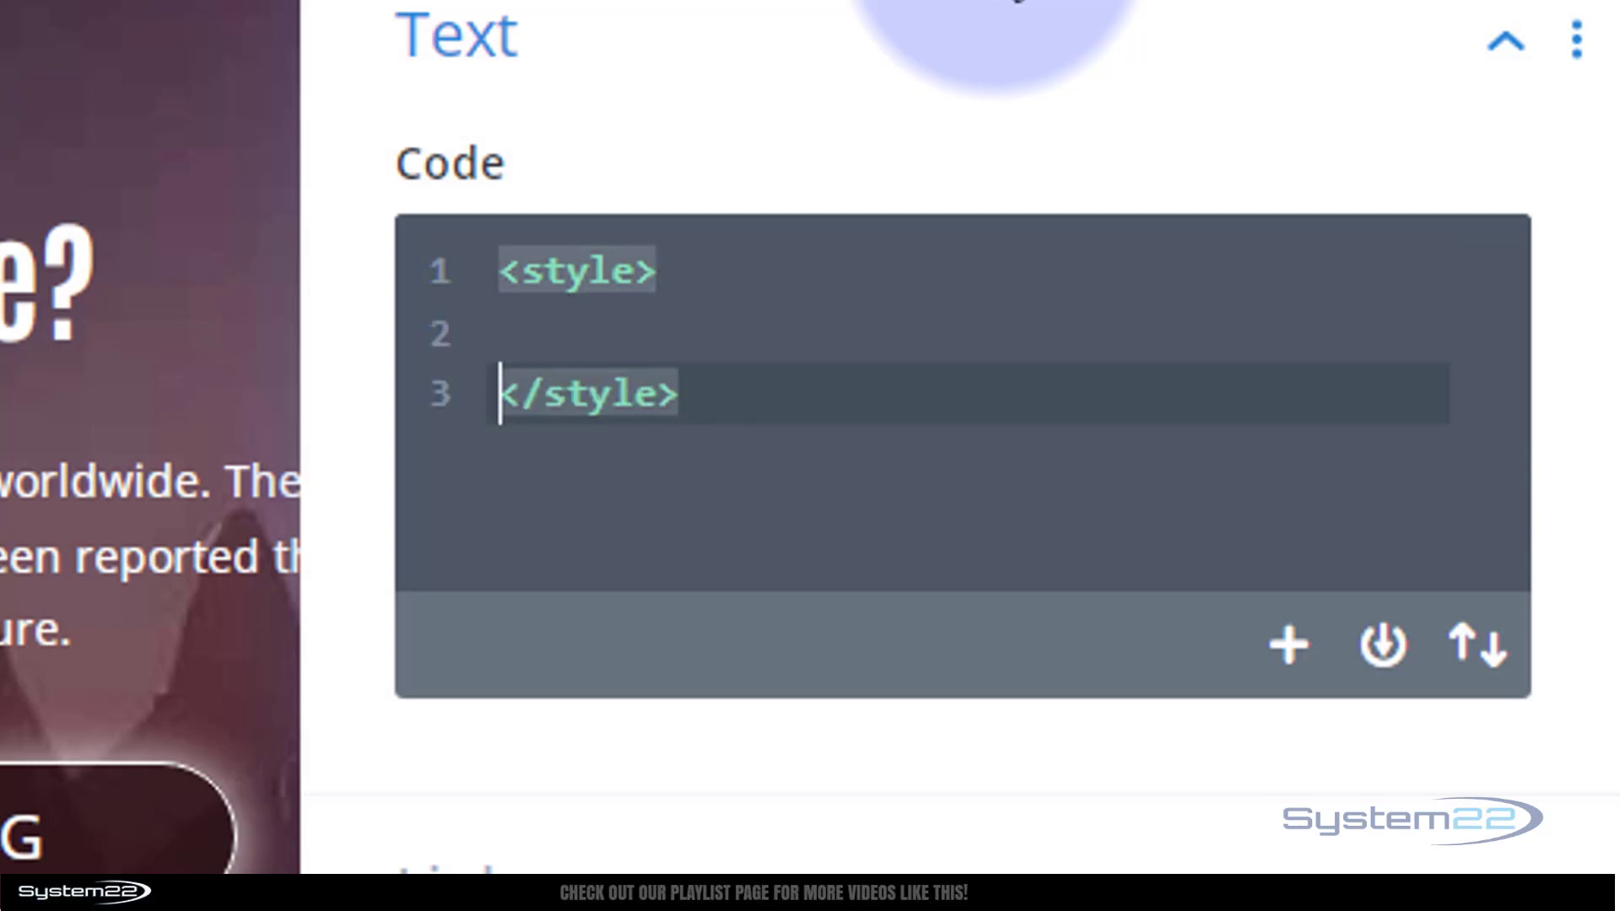
click(819, 331)
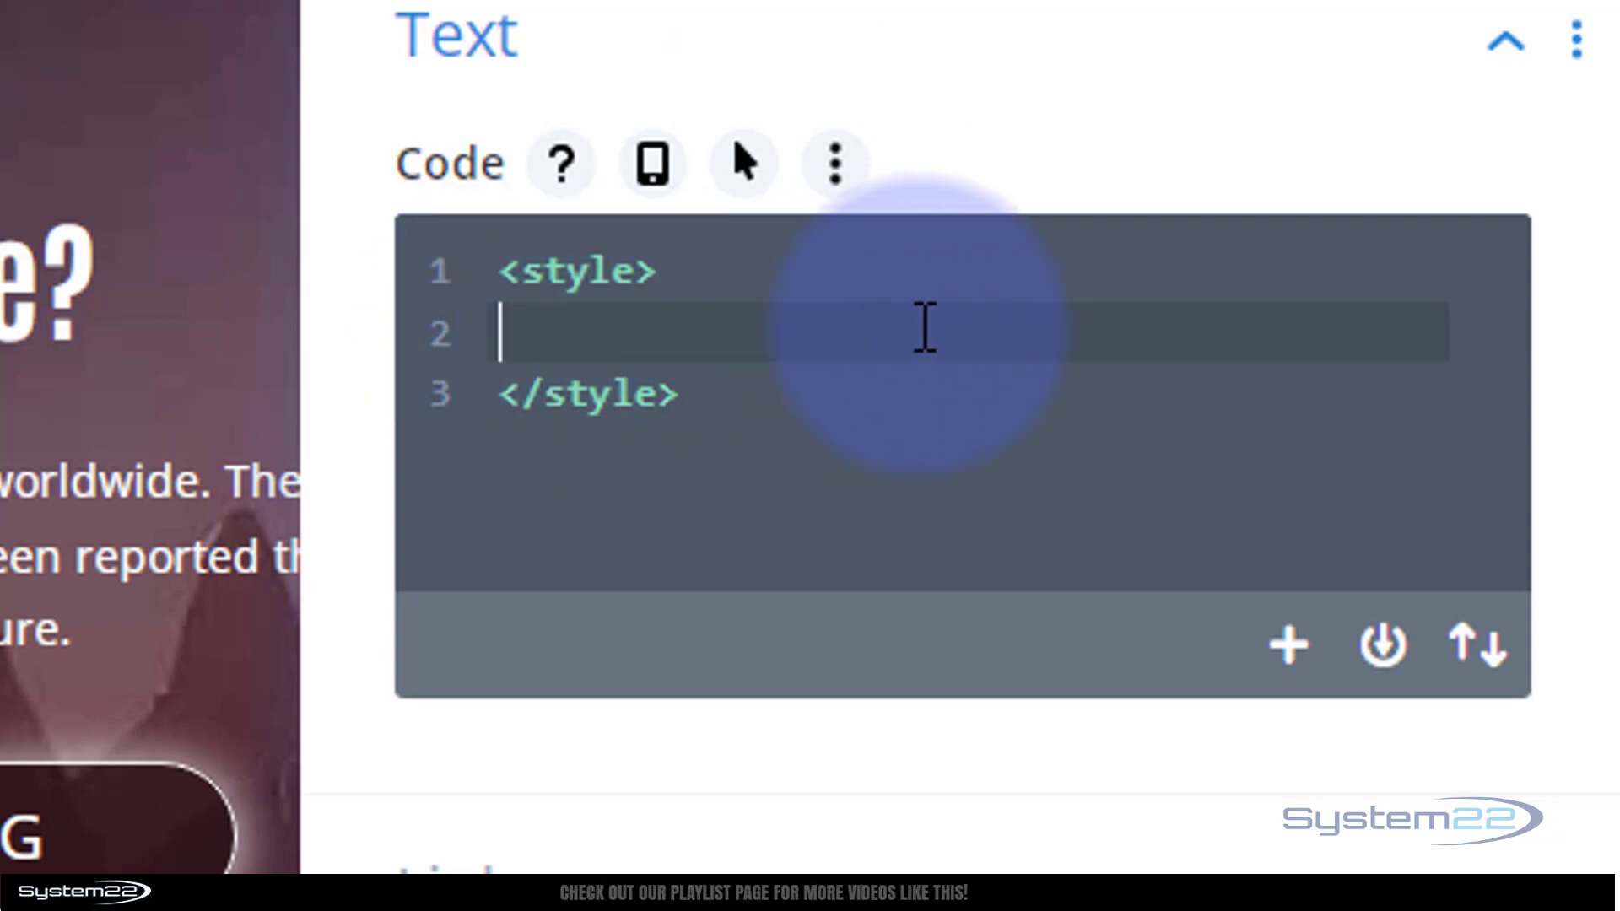
Create an empty .ufoan class rule with its braces on separate lines between the style tags
text(.ufoan)
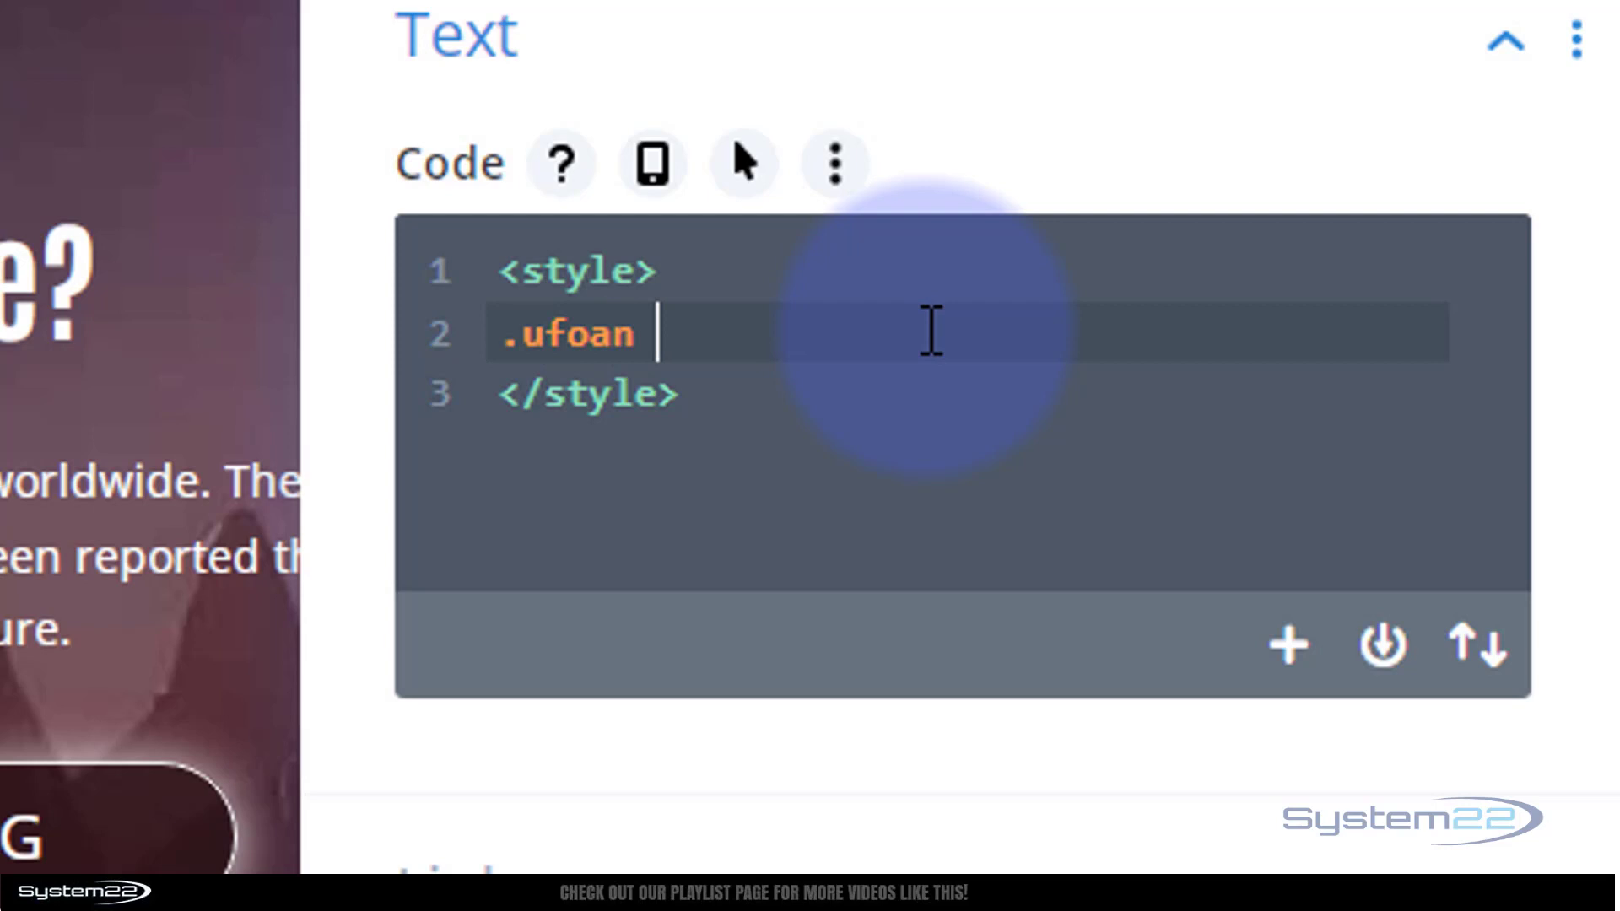
text( {)
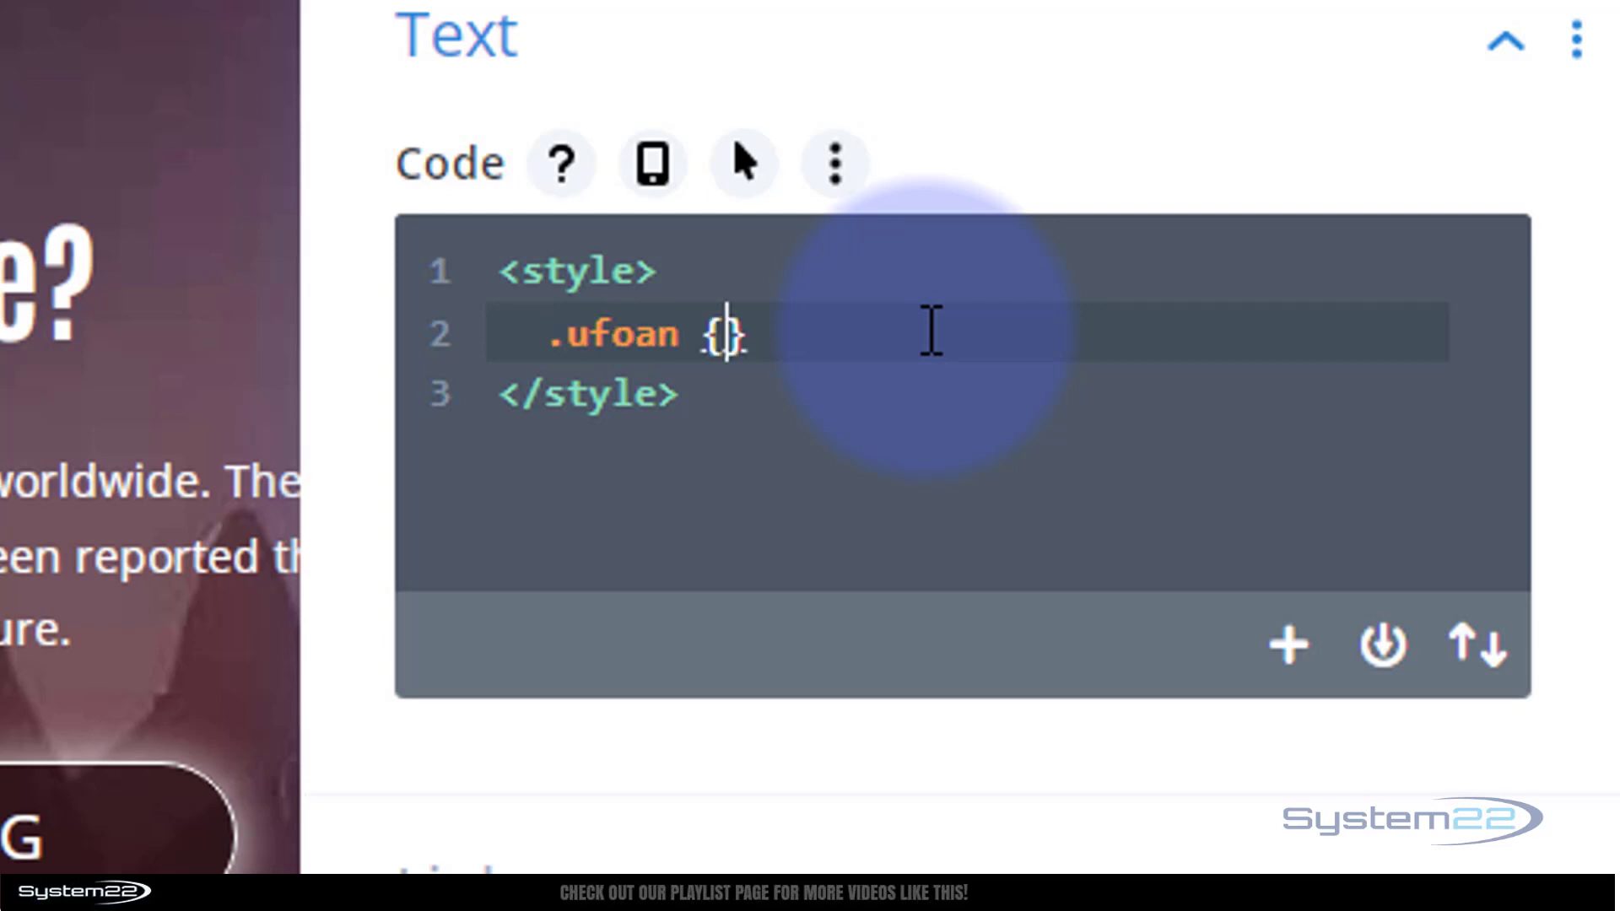
key(Return)
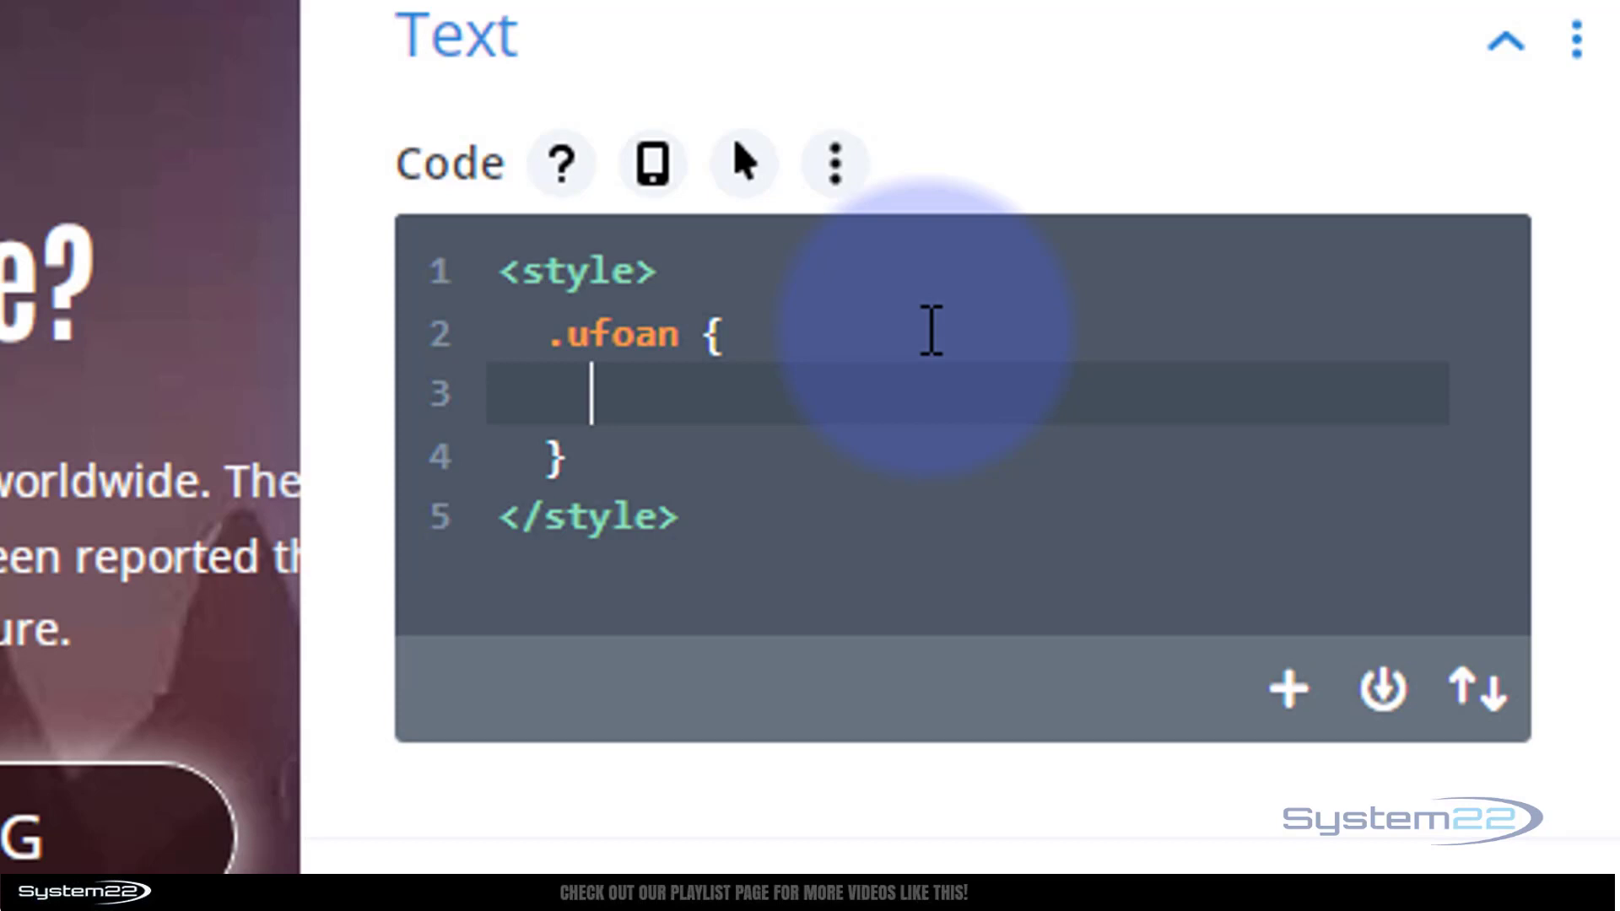
Write the declaration "animation: ufospace 20s linear infinite;" inside the .ufoan rule
text(ani)
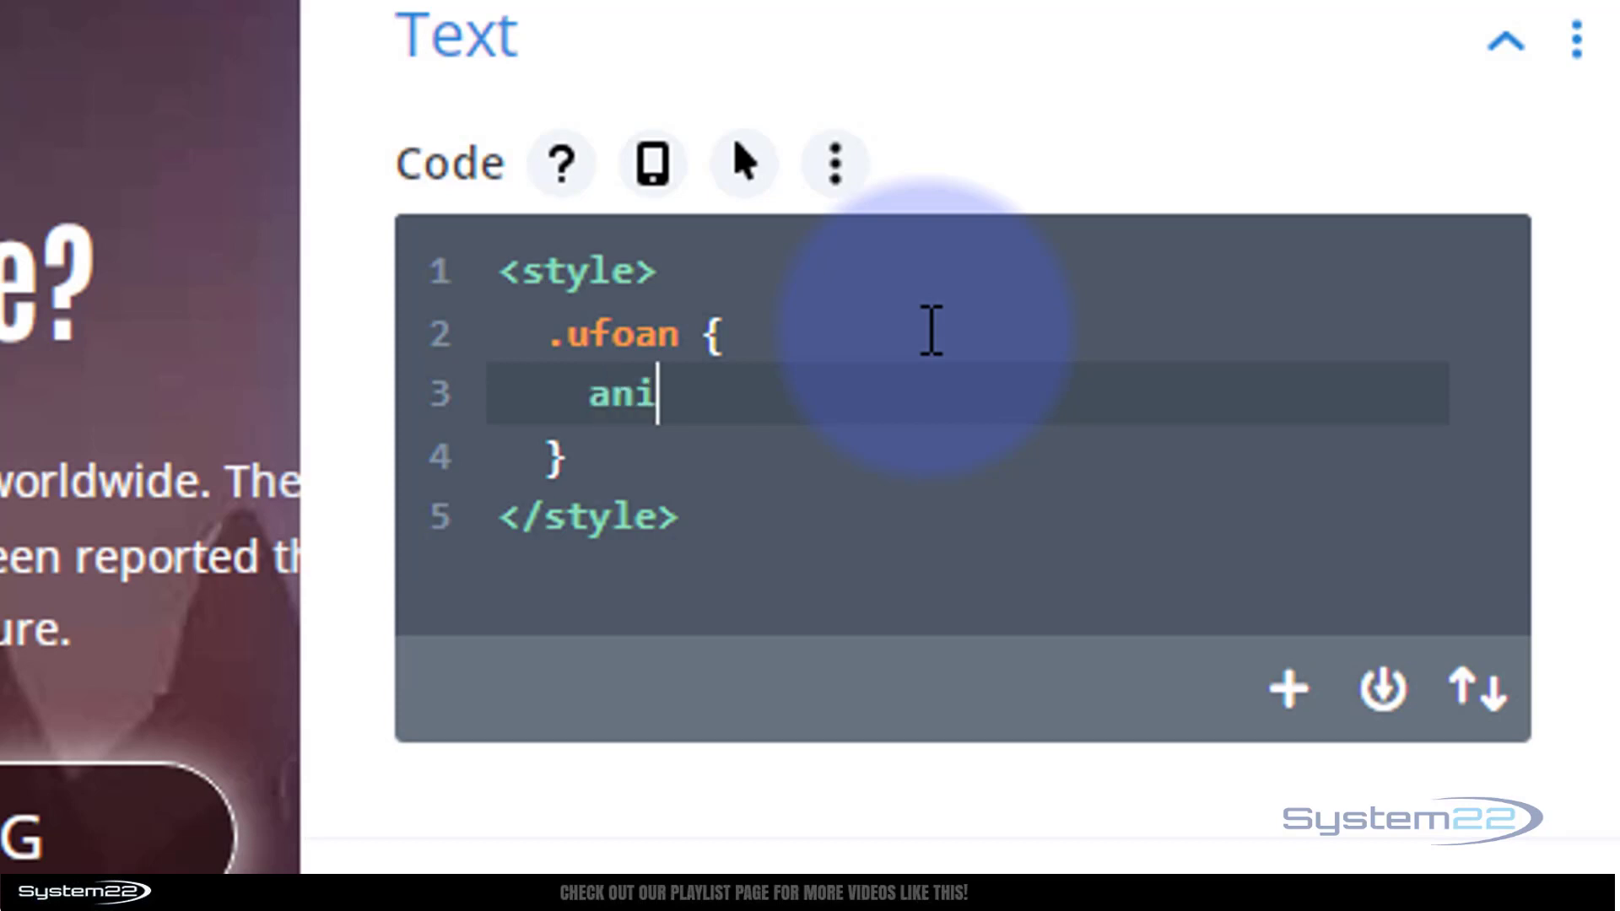
text(mation:)
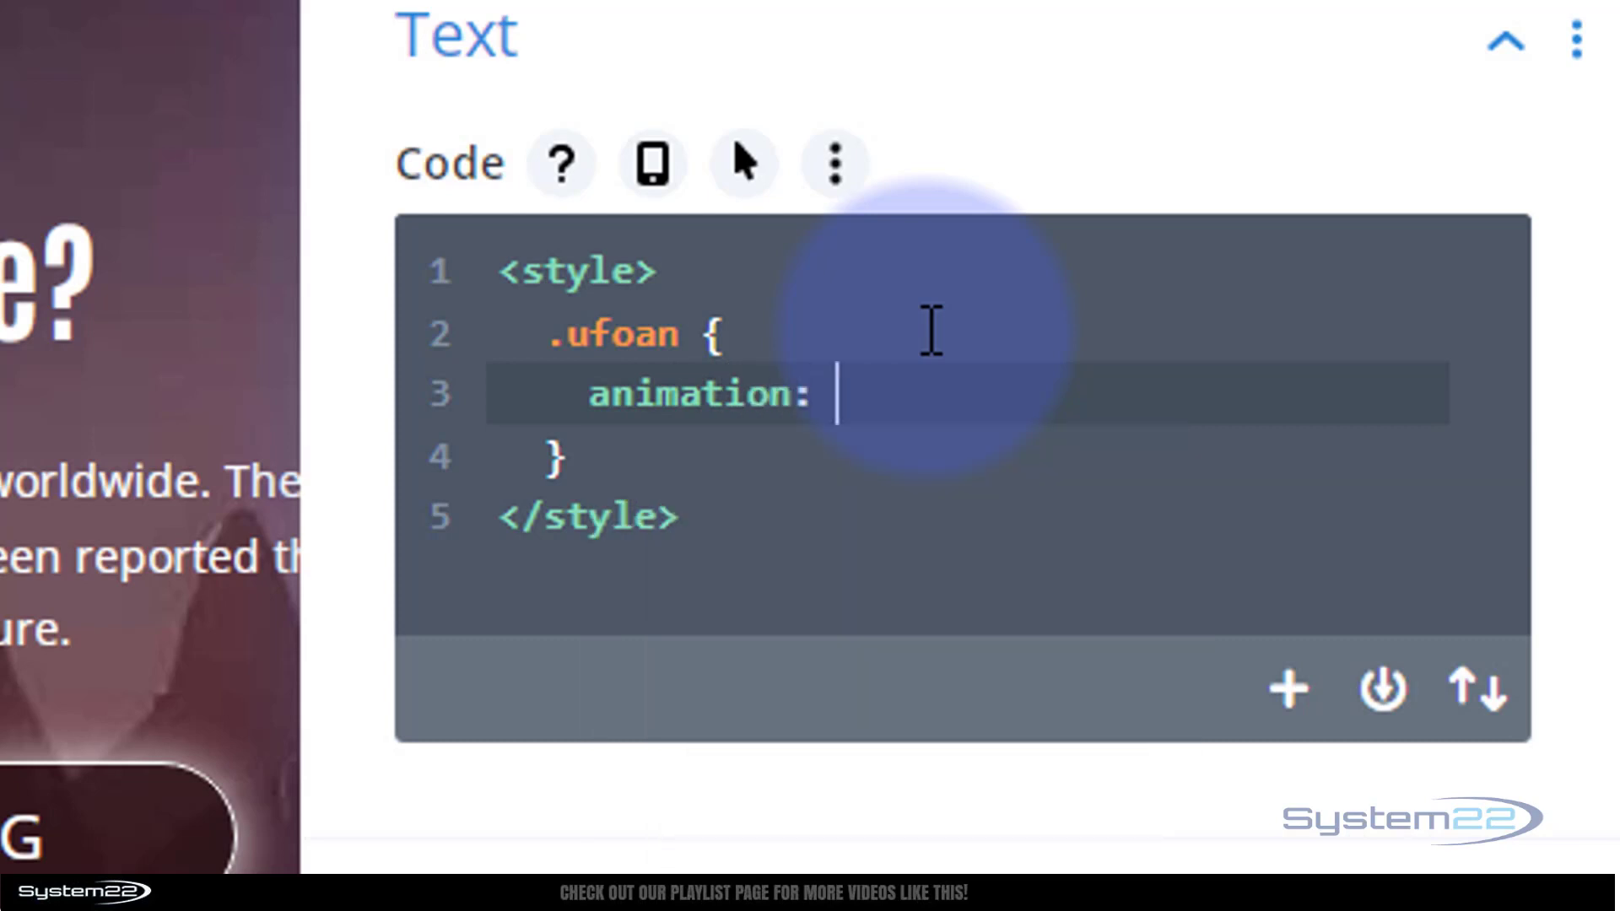
text( ufo)
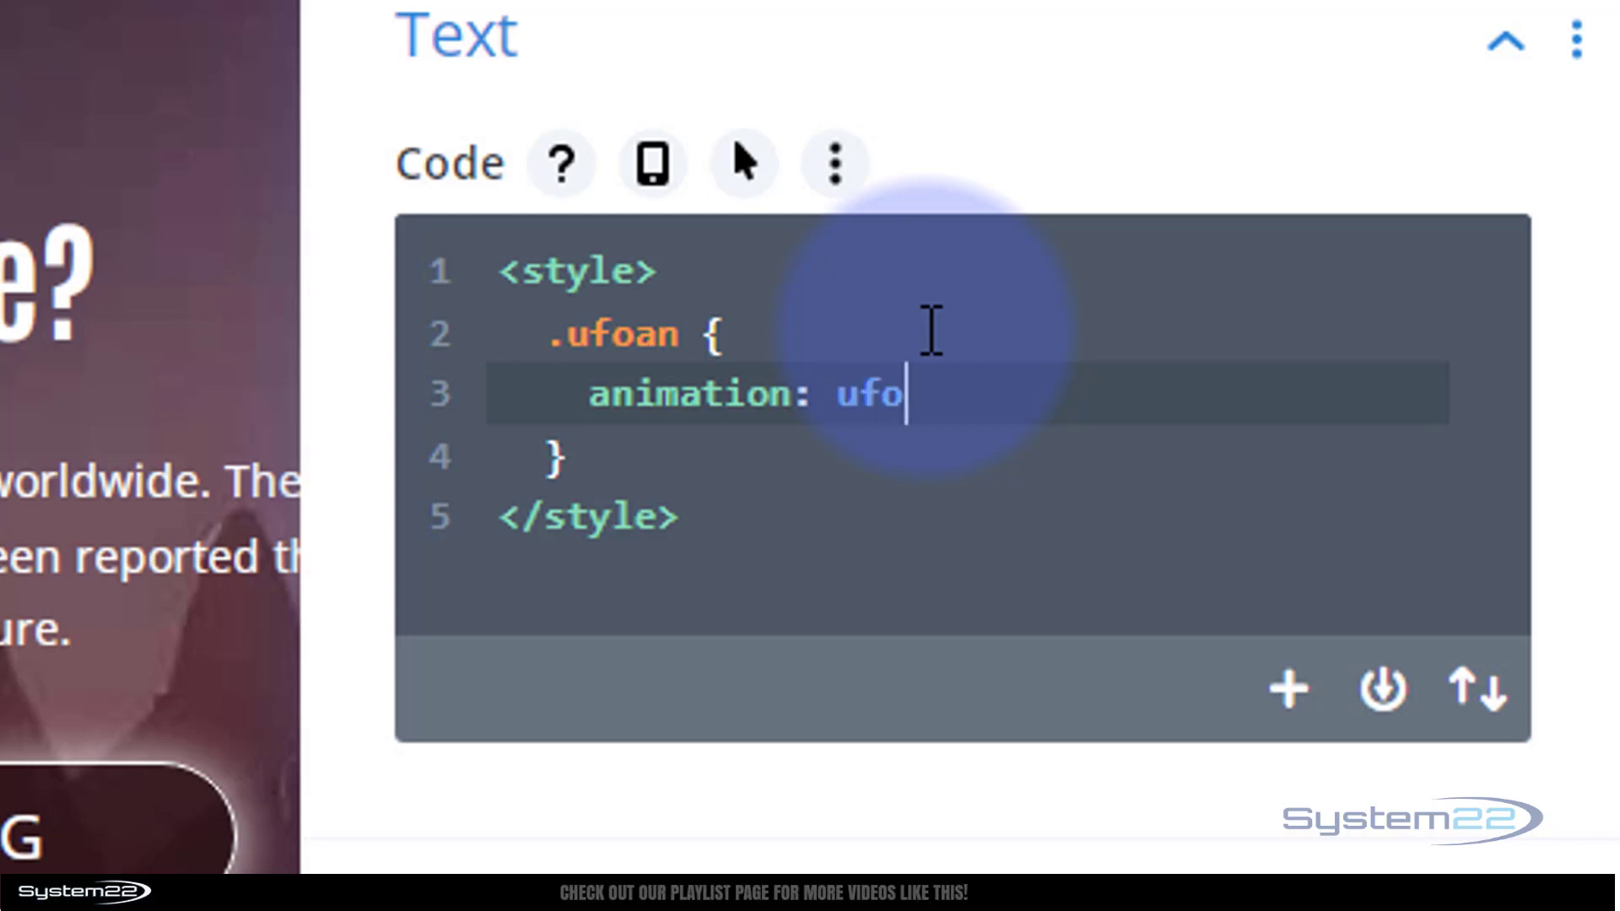
text(space)
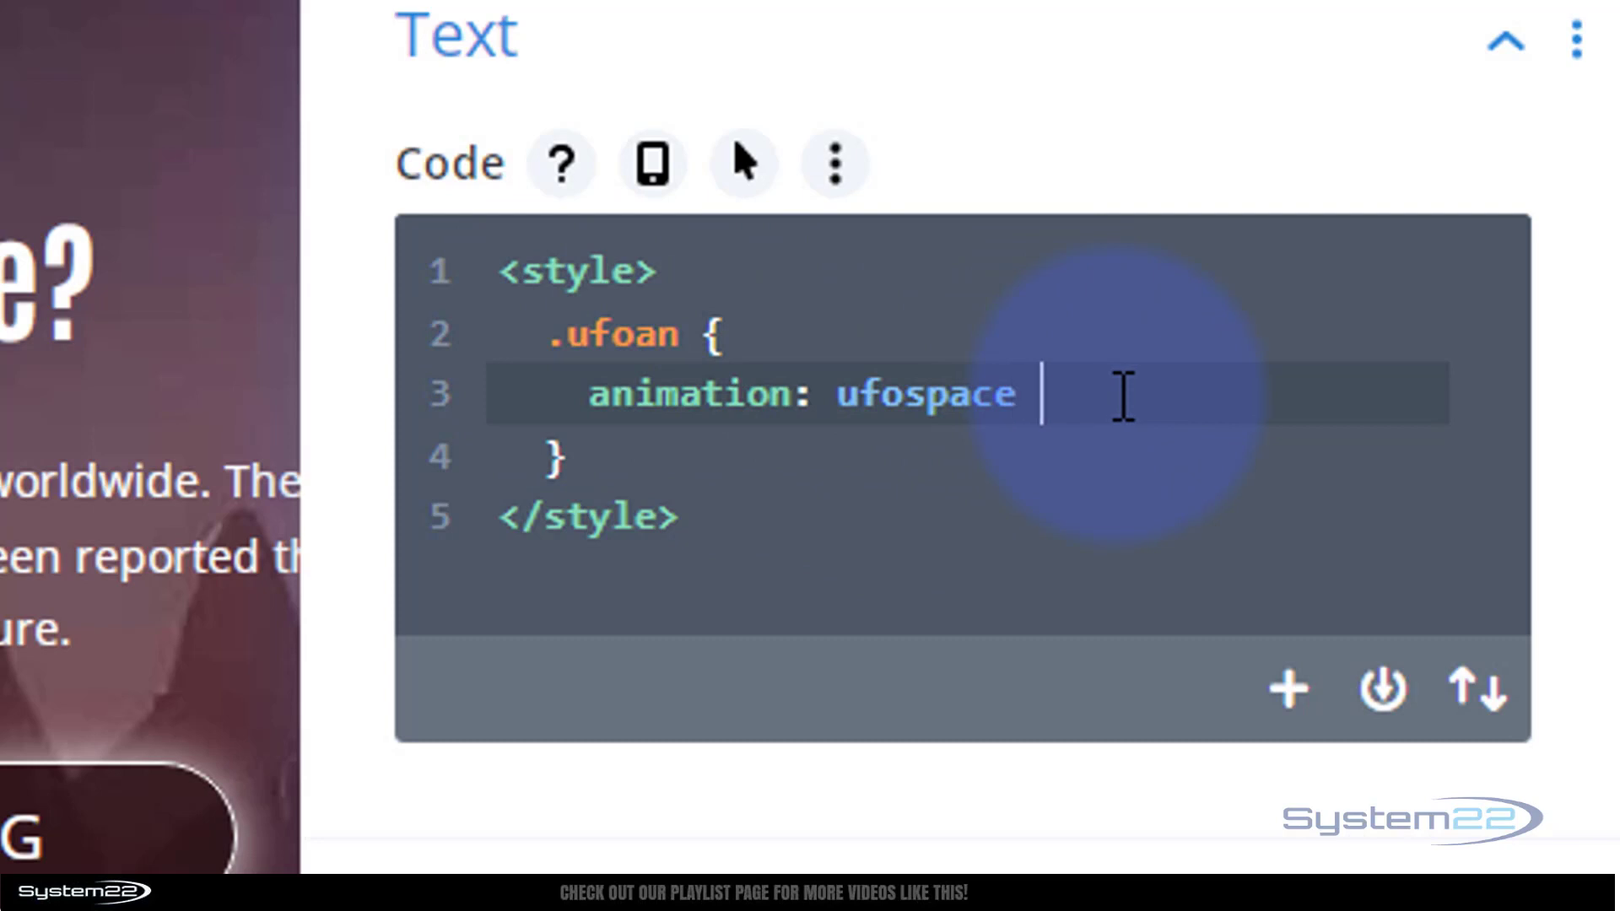
text(20s)
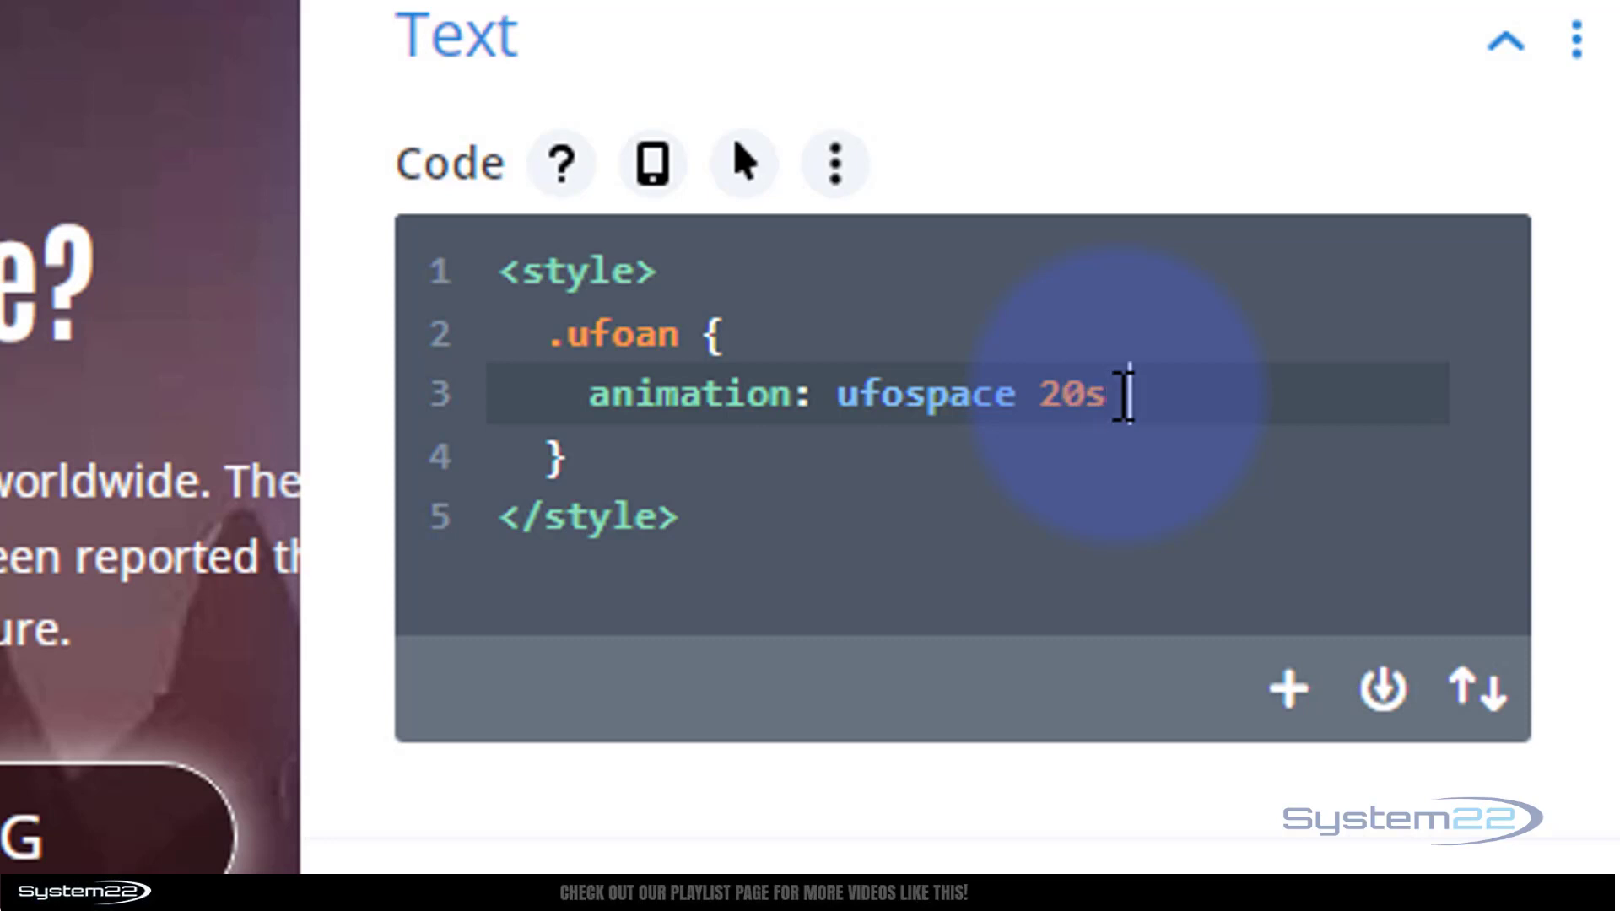
text( linear)
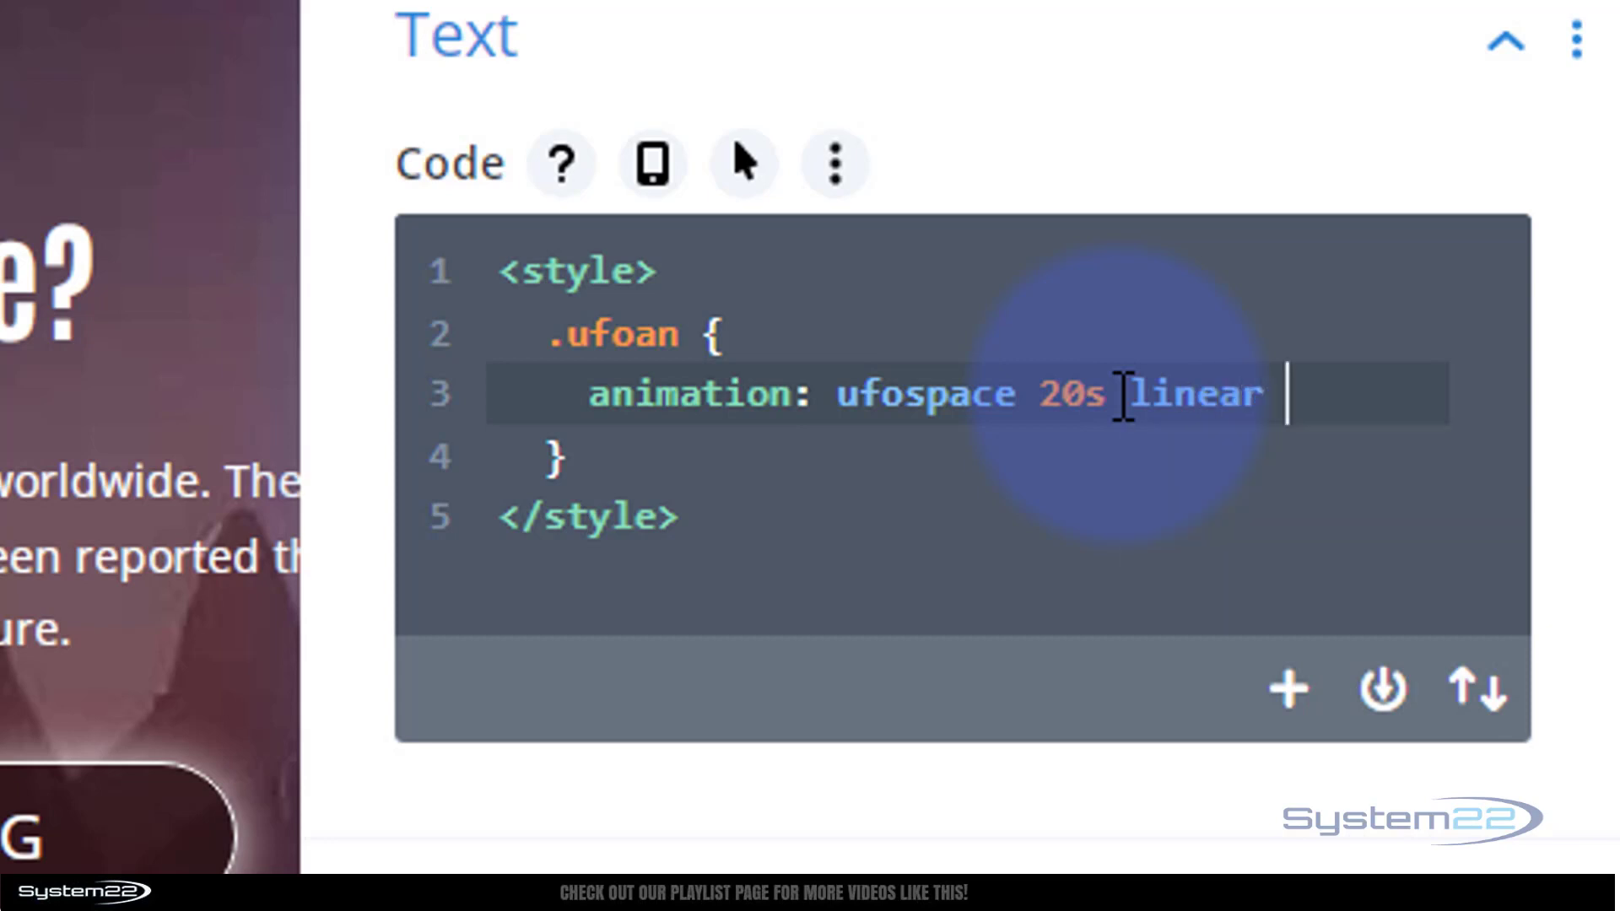
text( in)
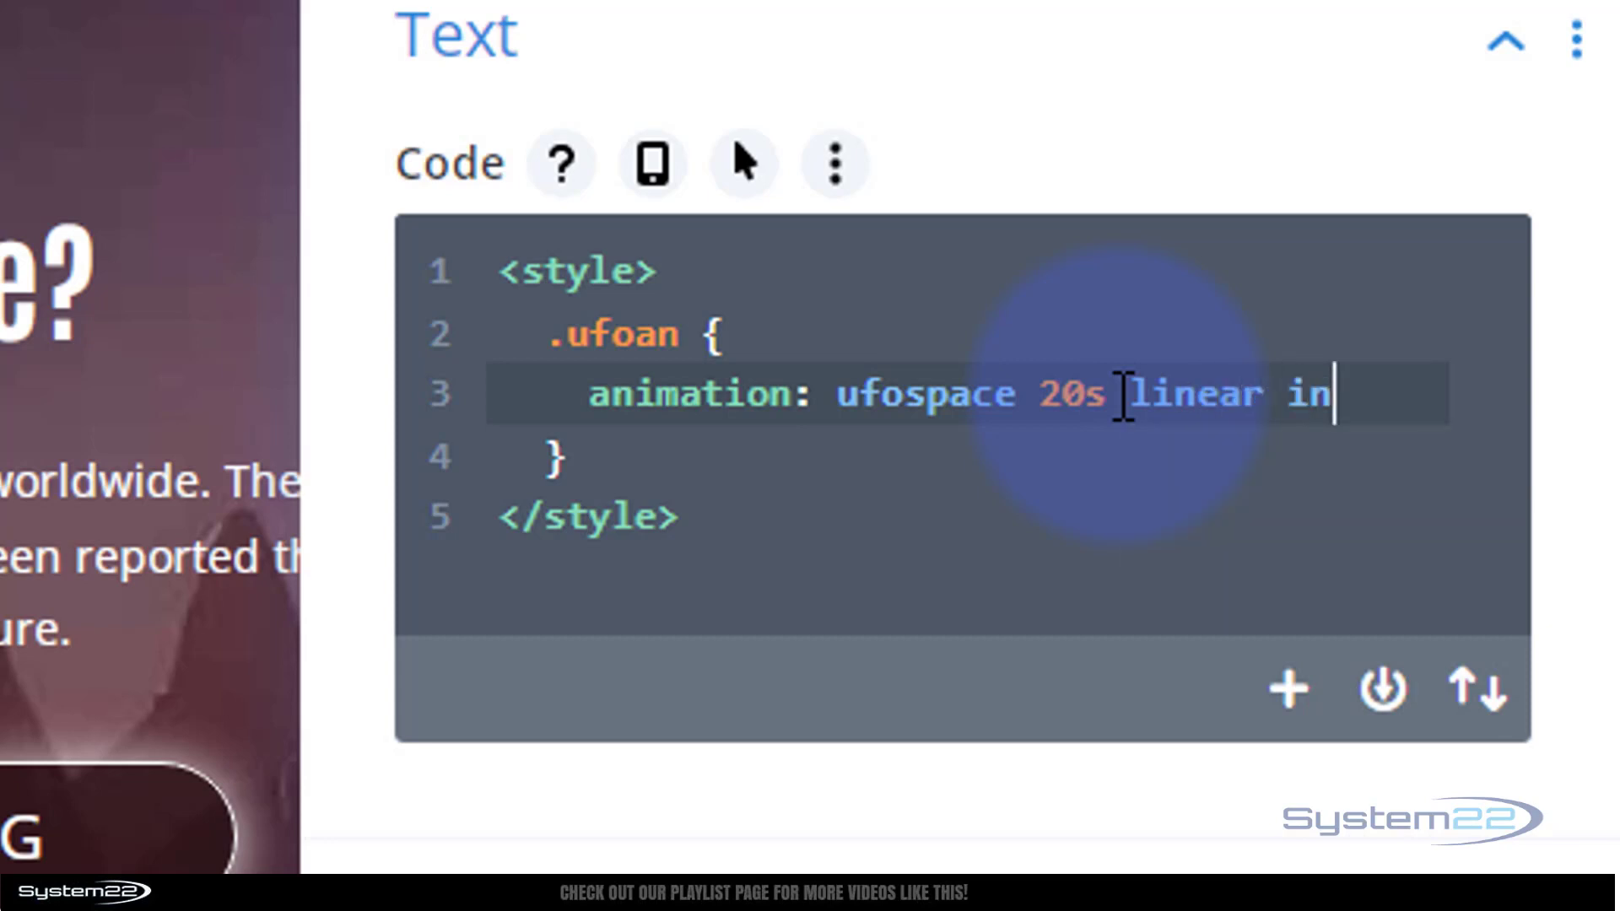
text(finite)
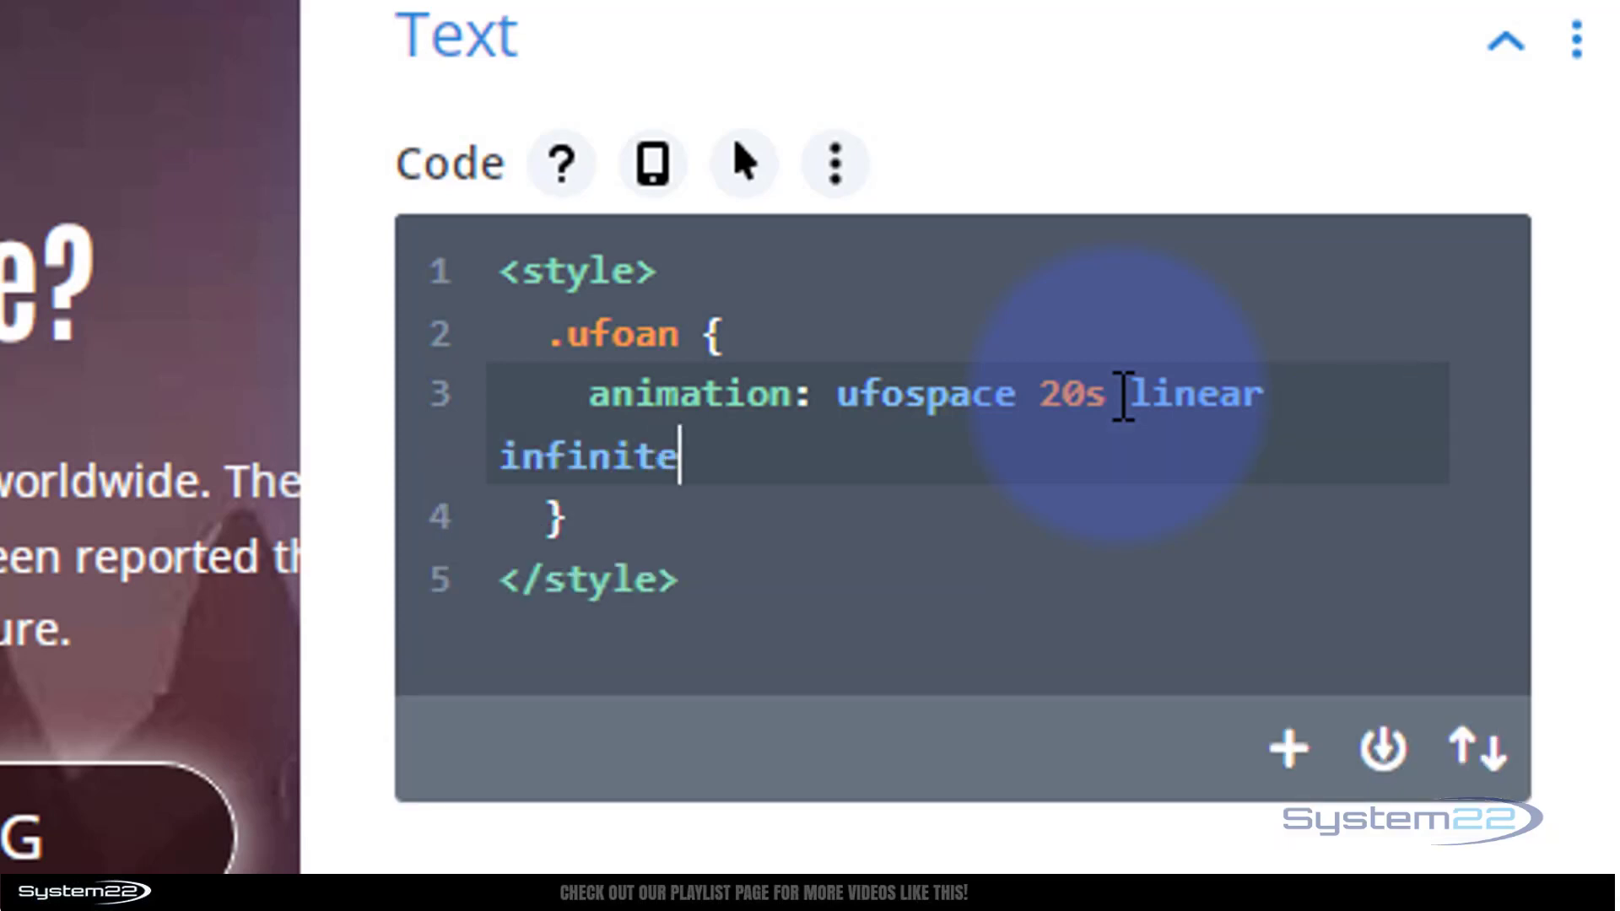
text(:)
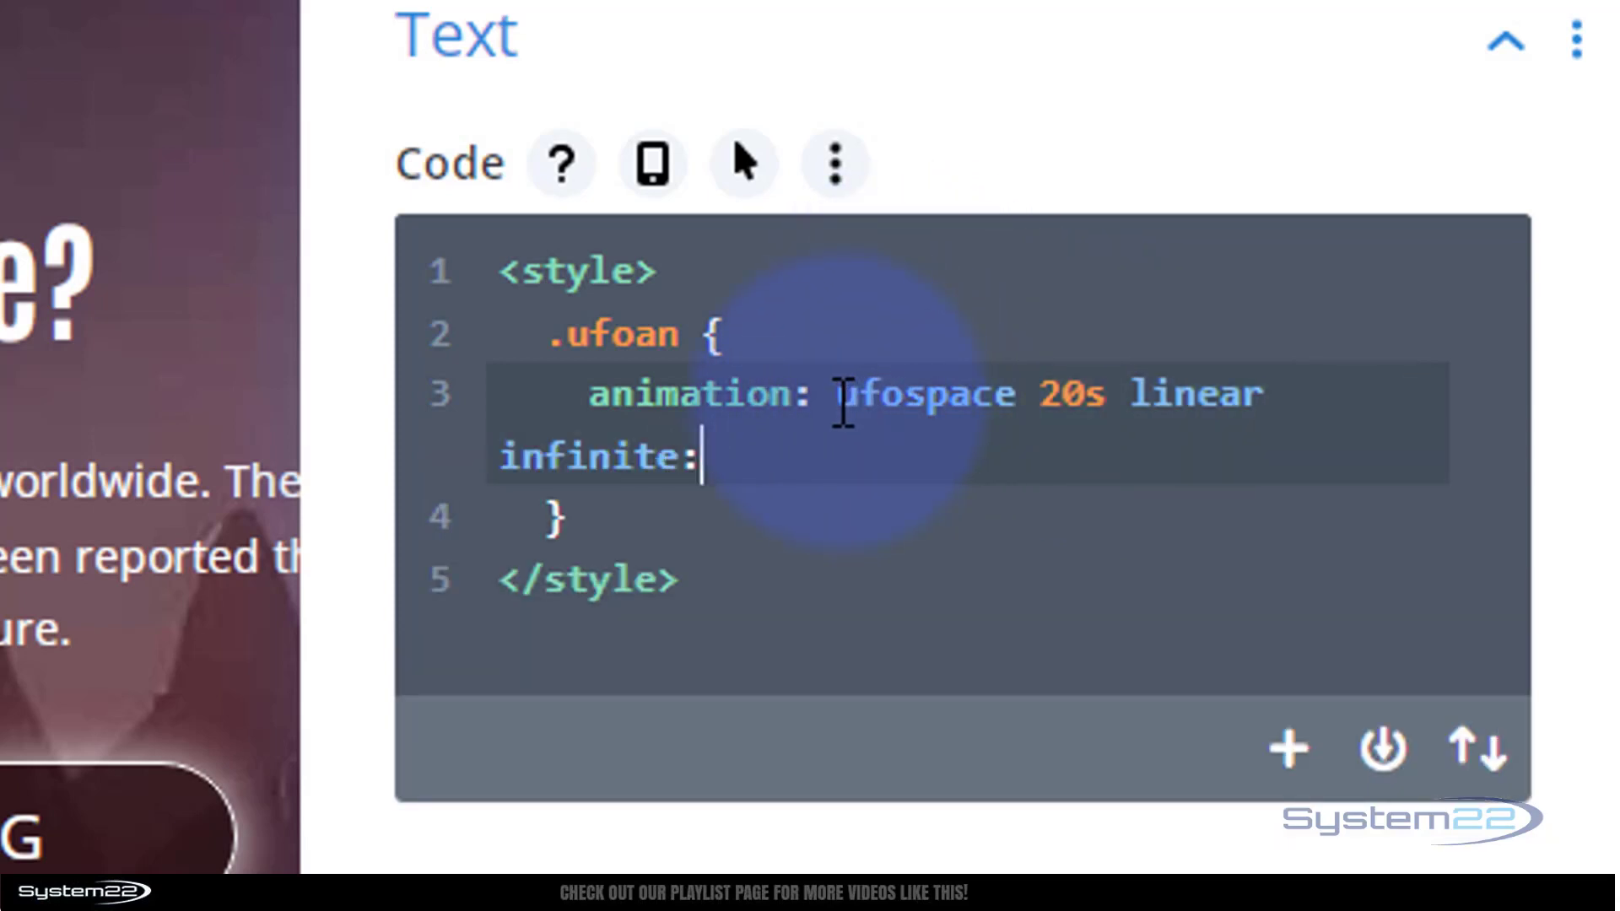
drag(844, 401, 1012, 398)
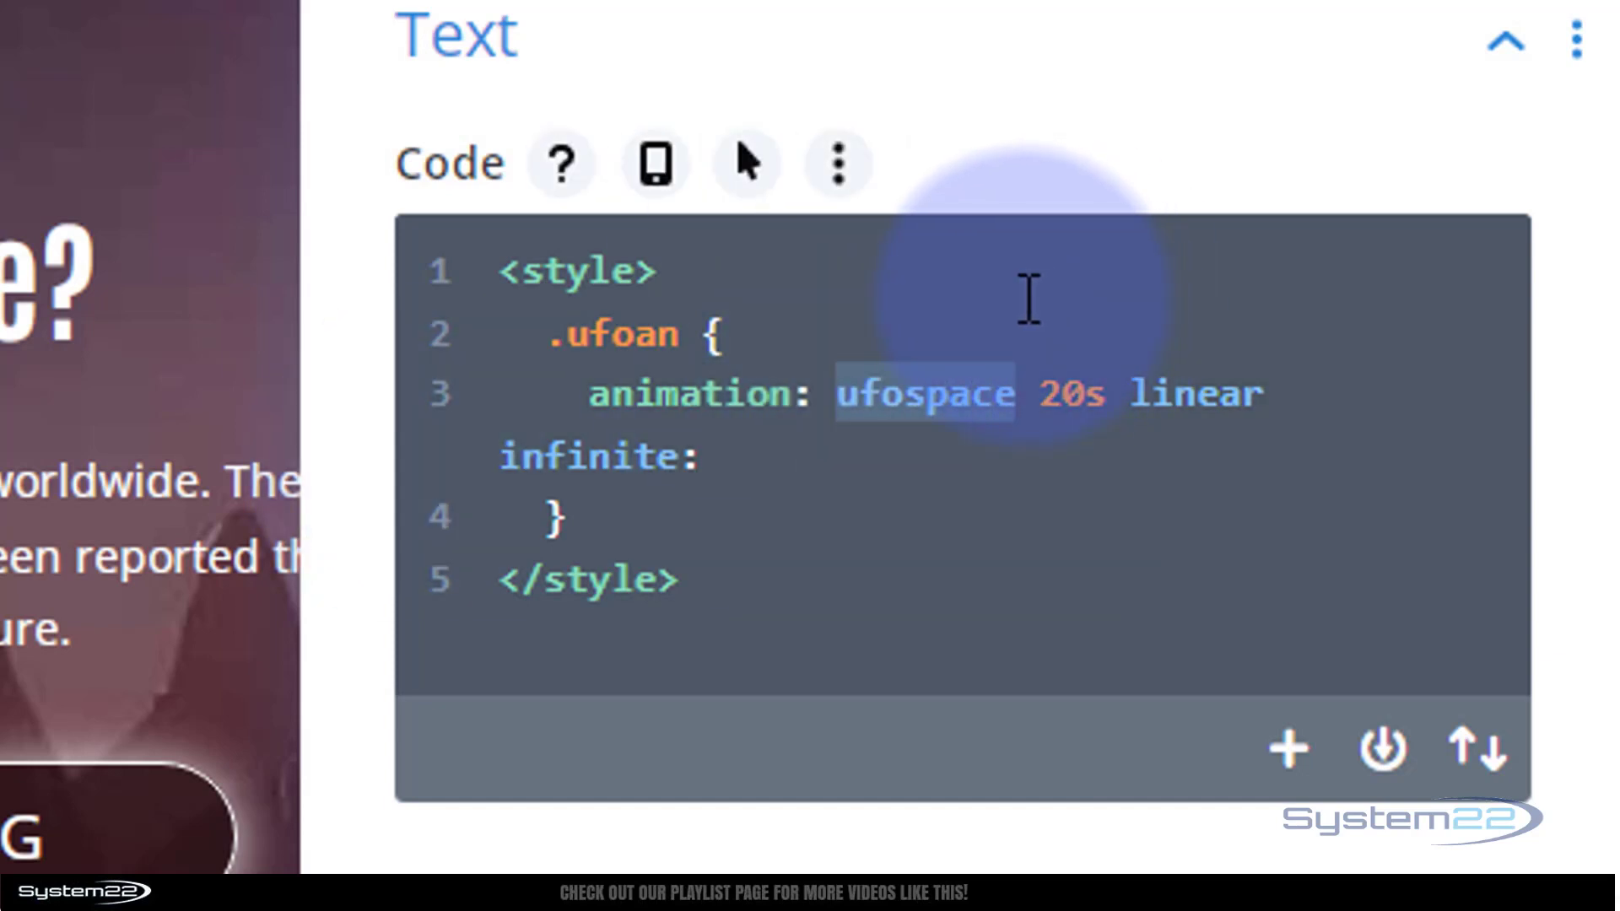
click(752, 463)
key(BackSpace)
text(;)
click(661, 529)
key(Return)
key(Return)
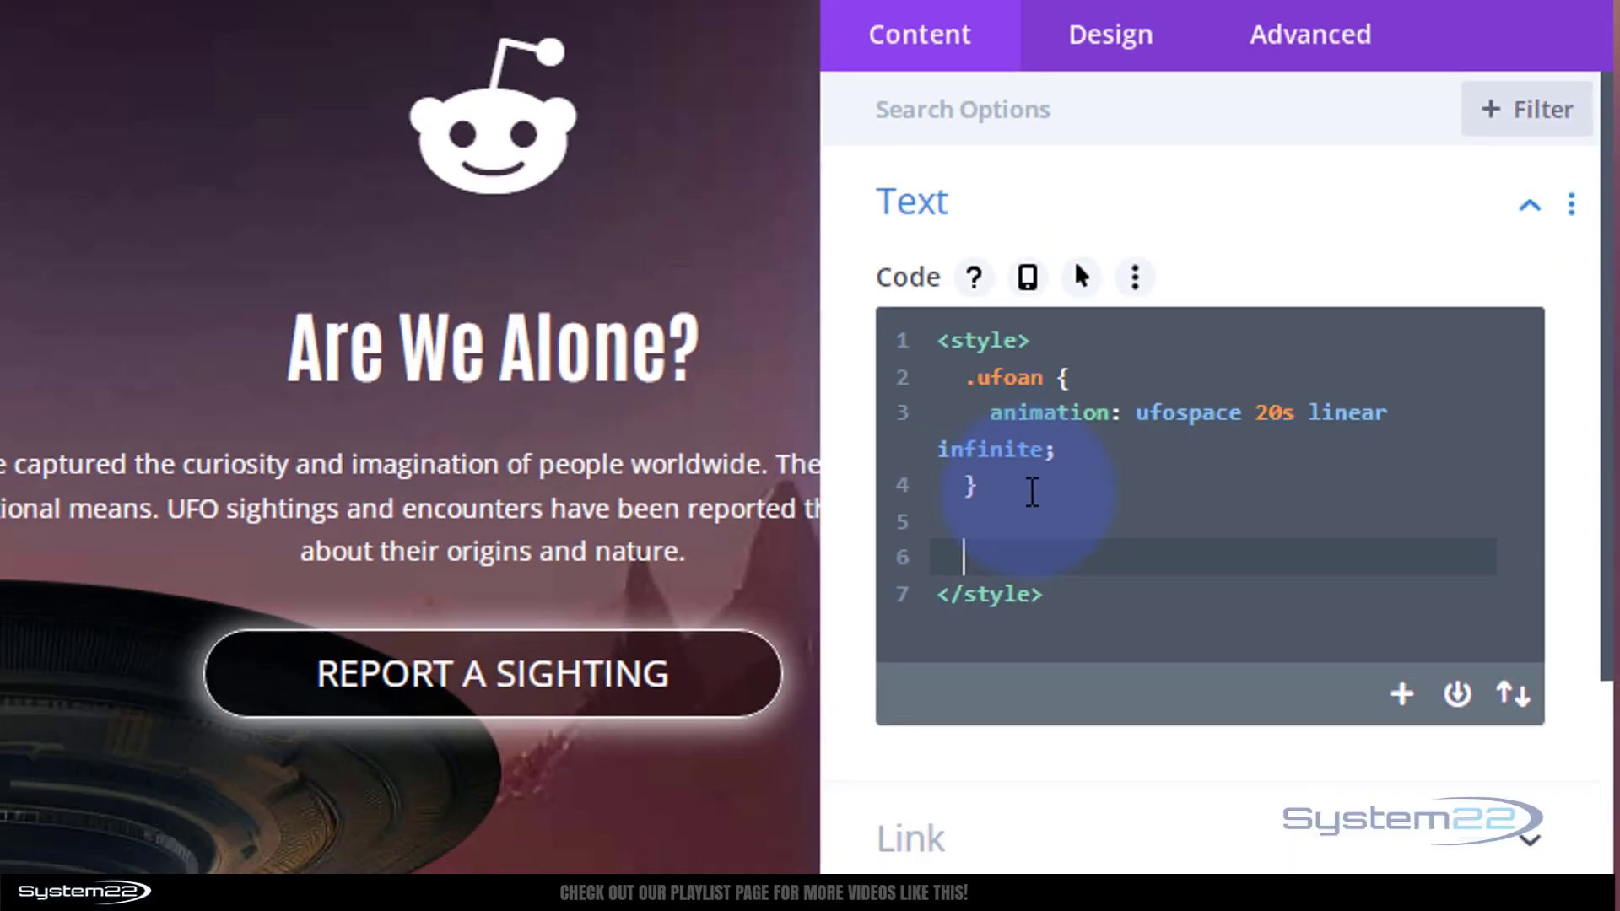
text(@key)
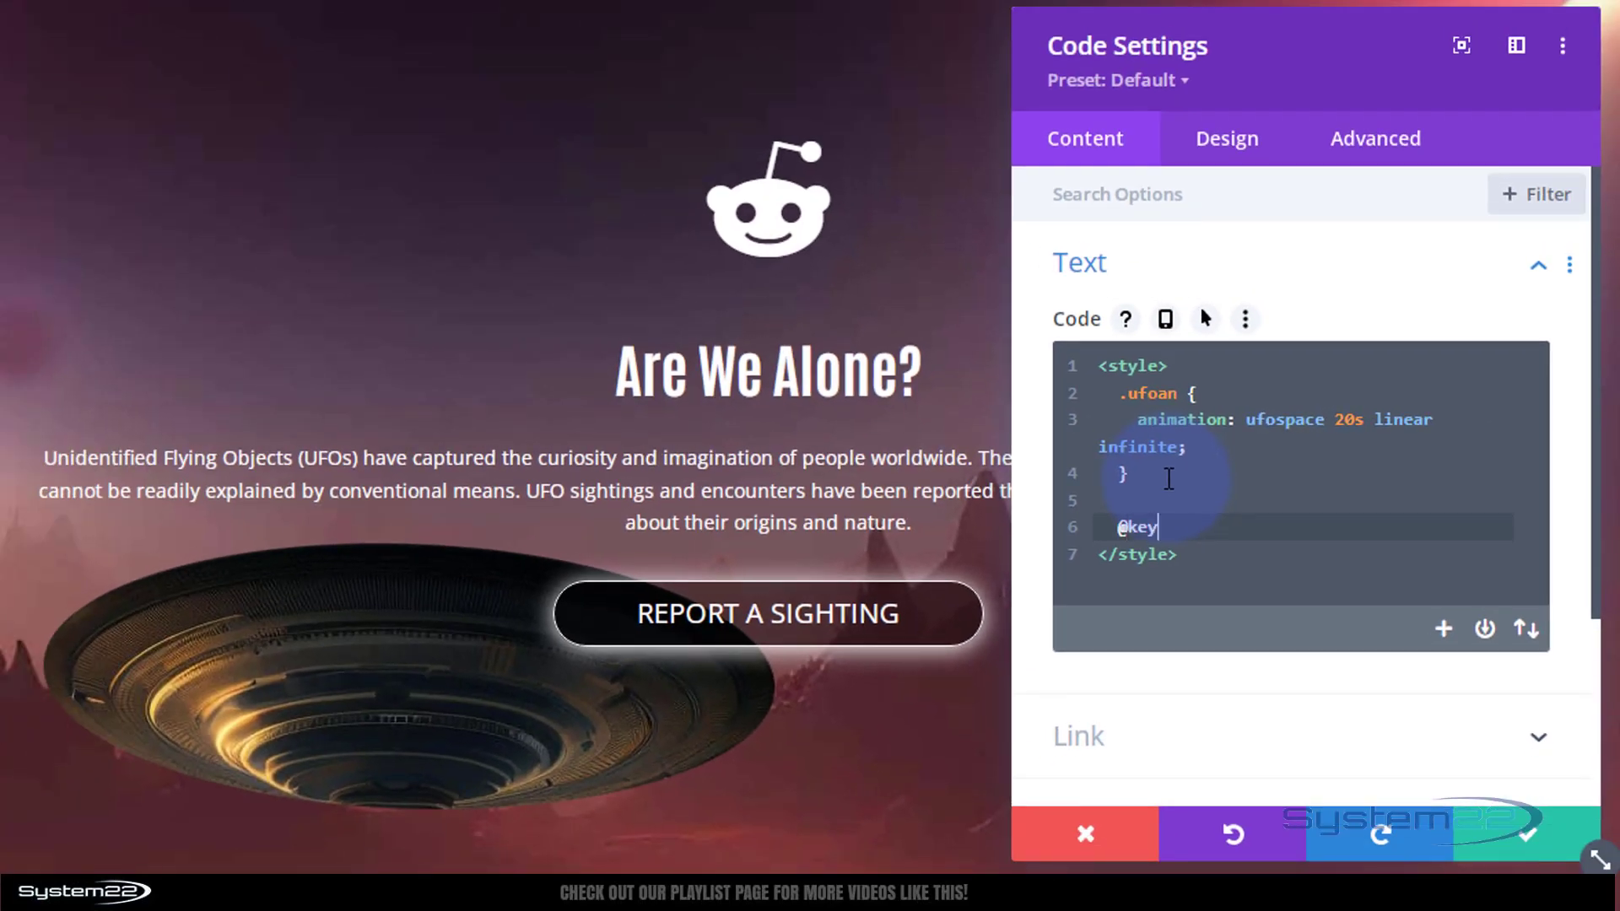
text(frames ufospace)
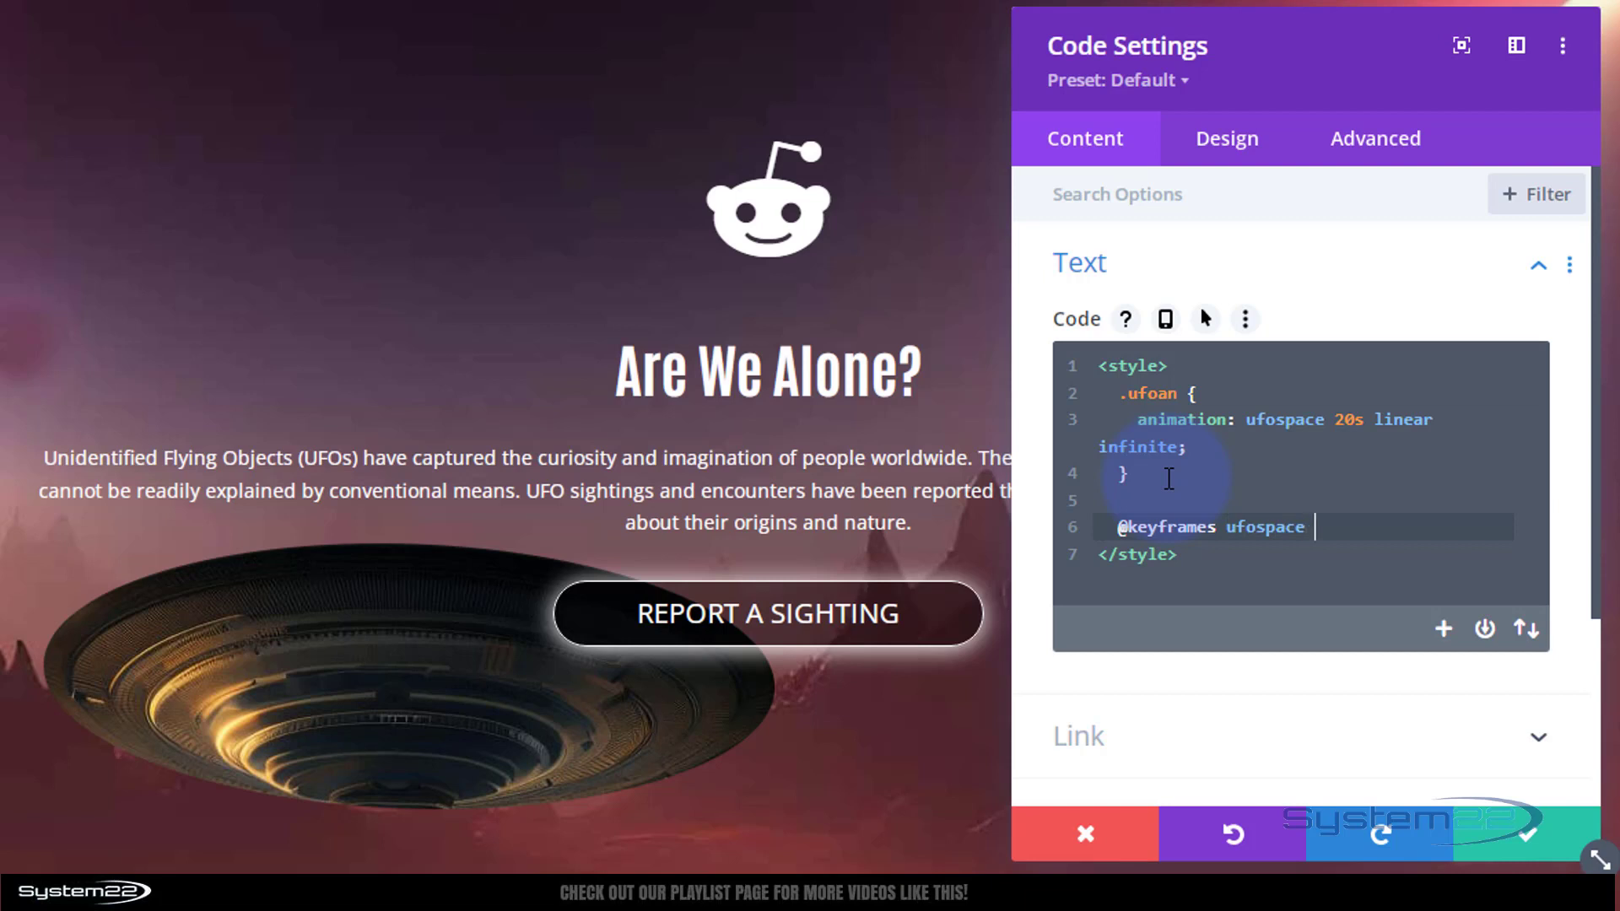
text( {)
key(Return)
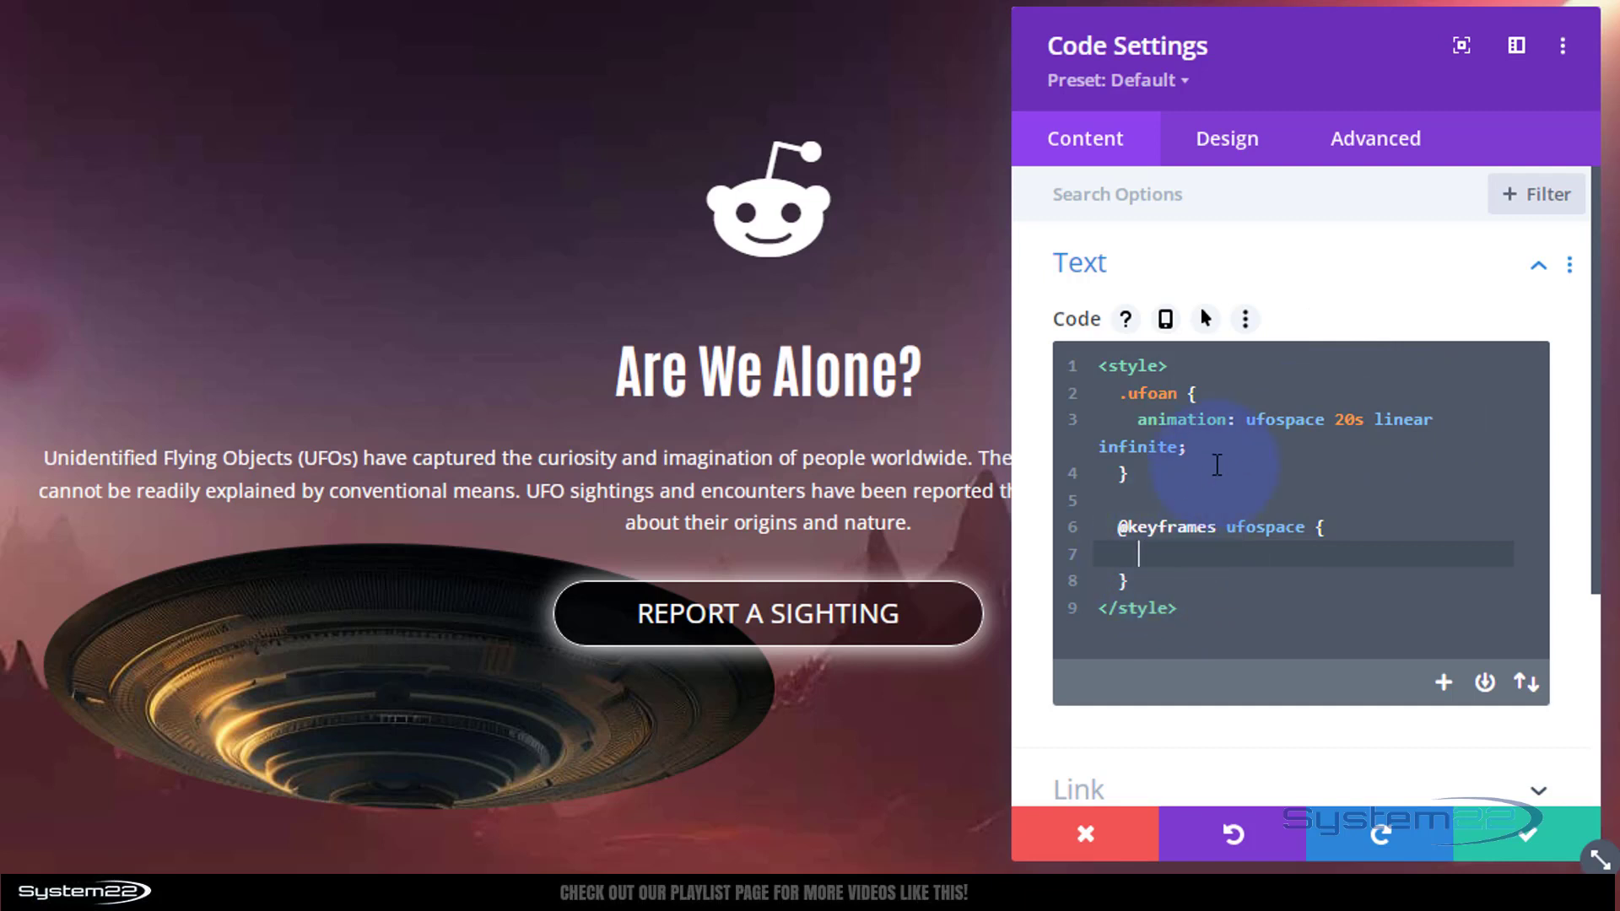
Add a 0% keyframe with "margin-left:-100%;" to the ufospace block, laid out over three lines
text(0%)
text({)
text(margin-)
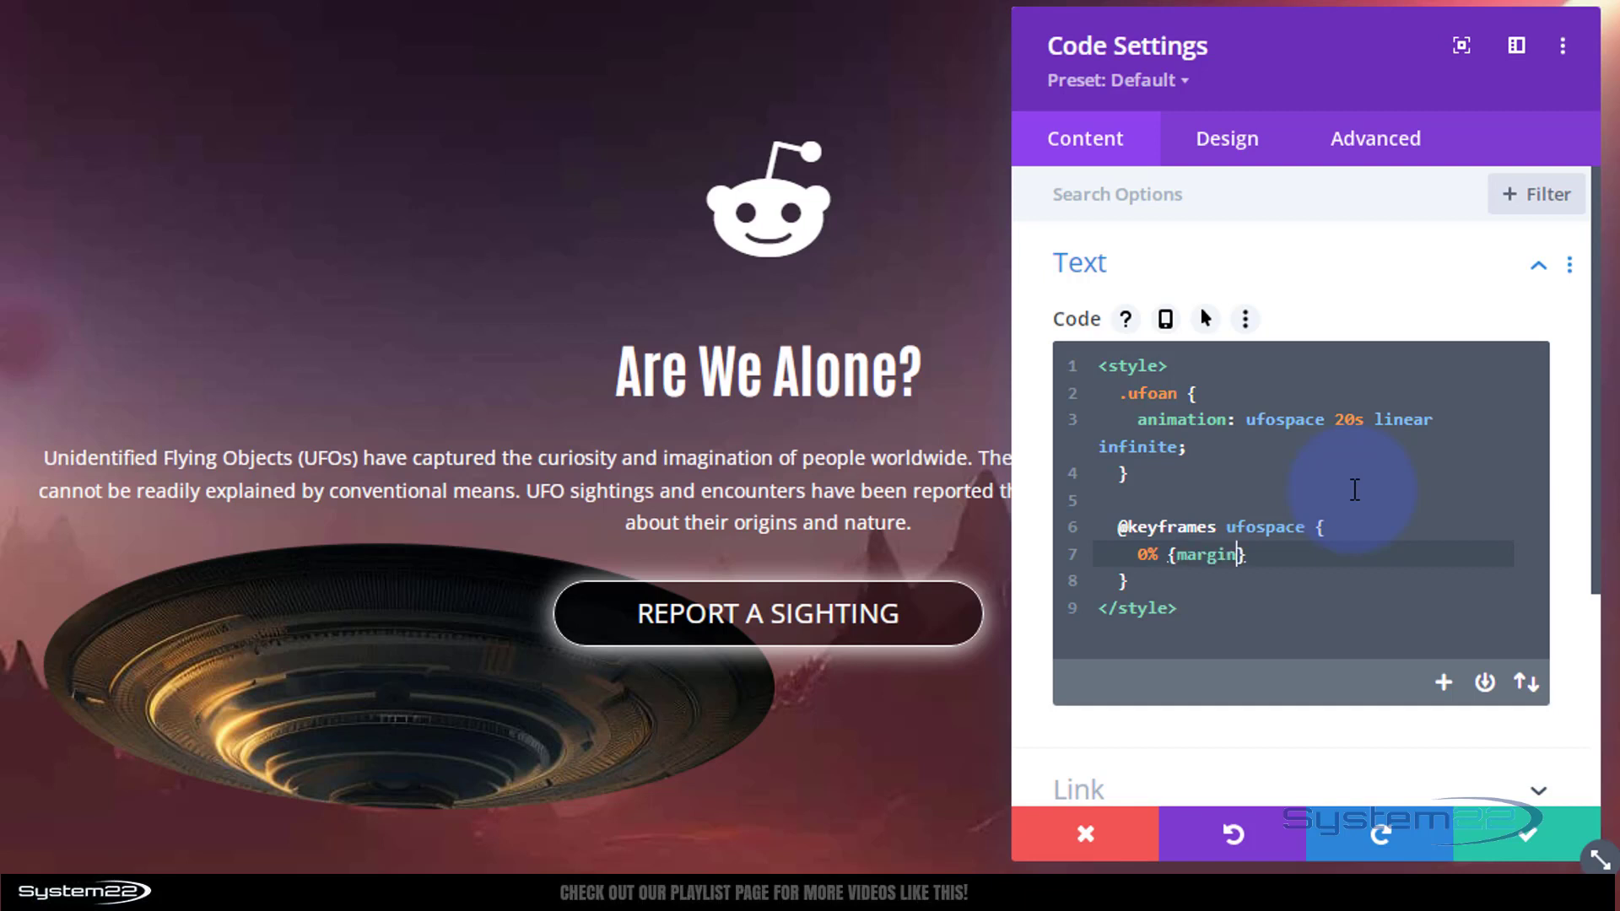
text(left:-100%)
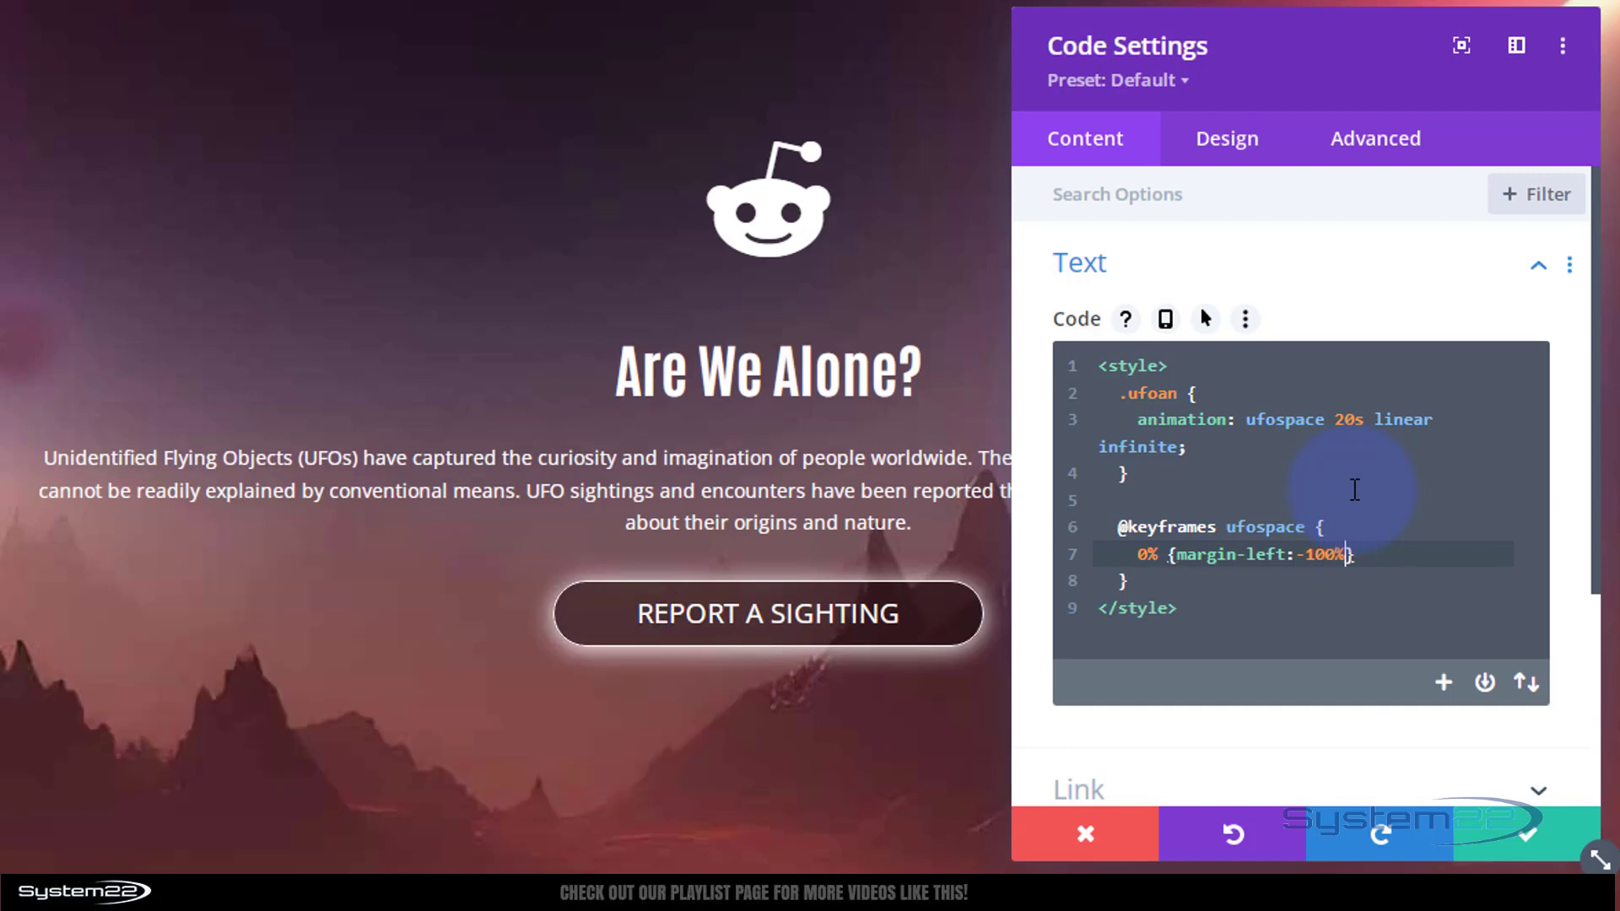
text(;)
click(1181, 555)
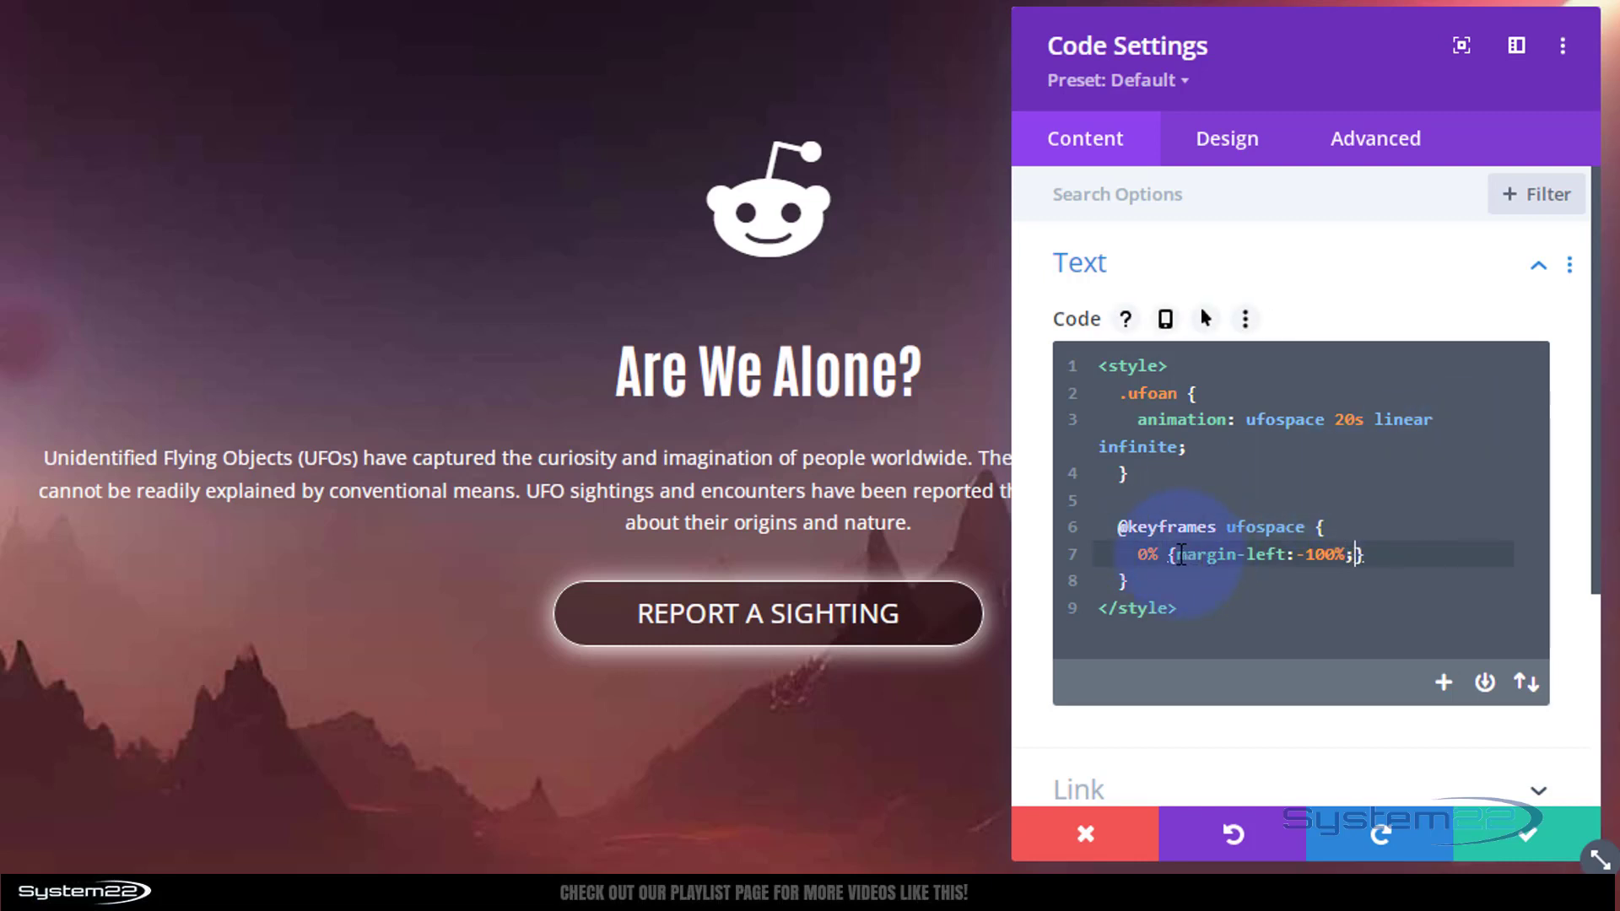
key(Return)
click(1337, 582)
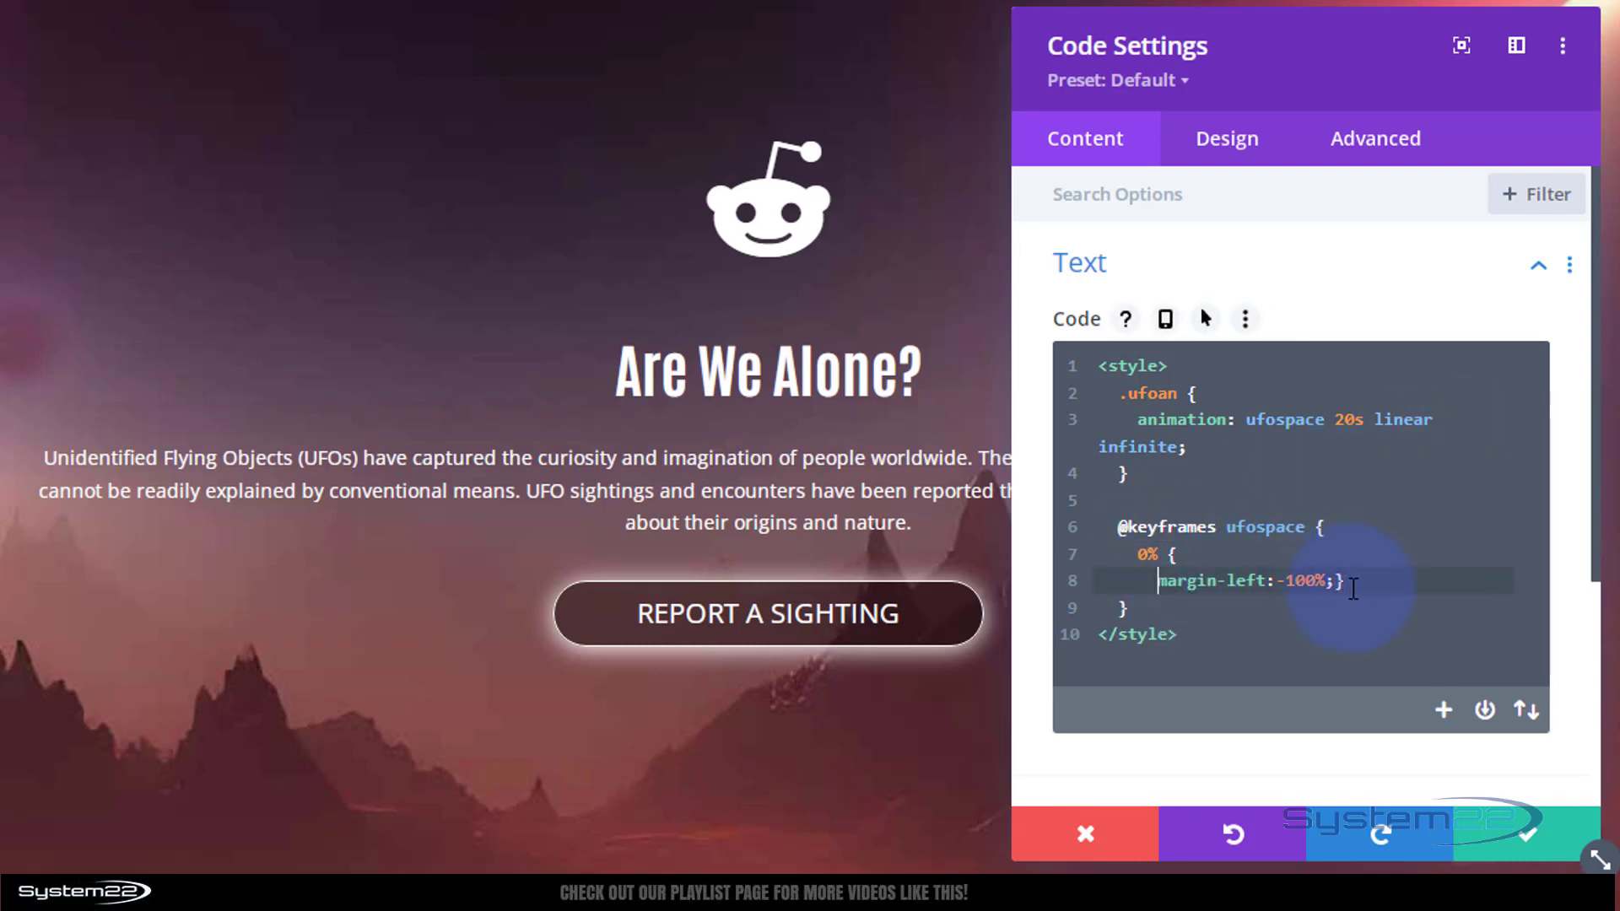
key(Return)
text(})
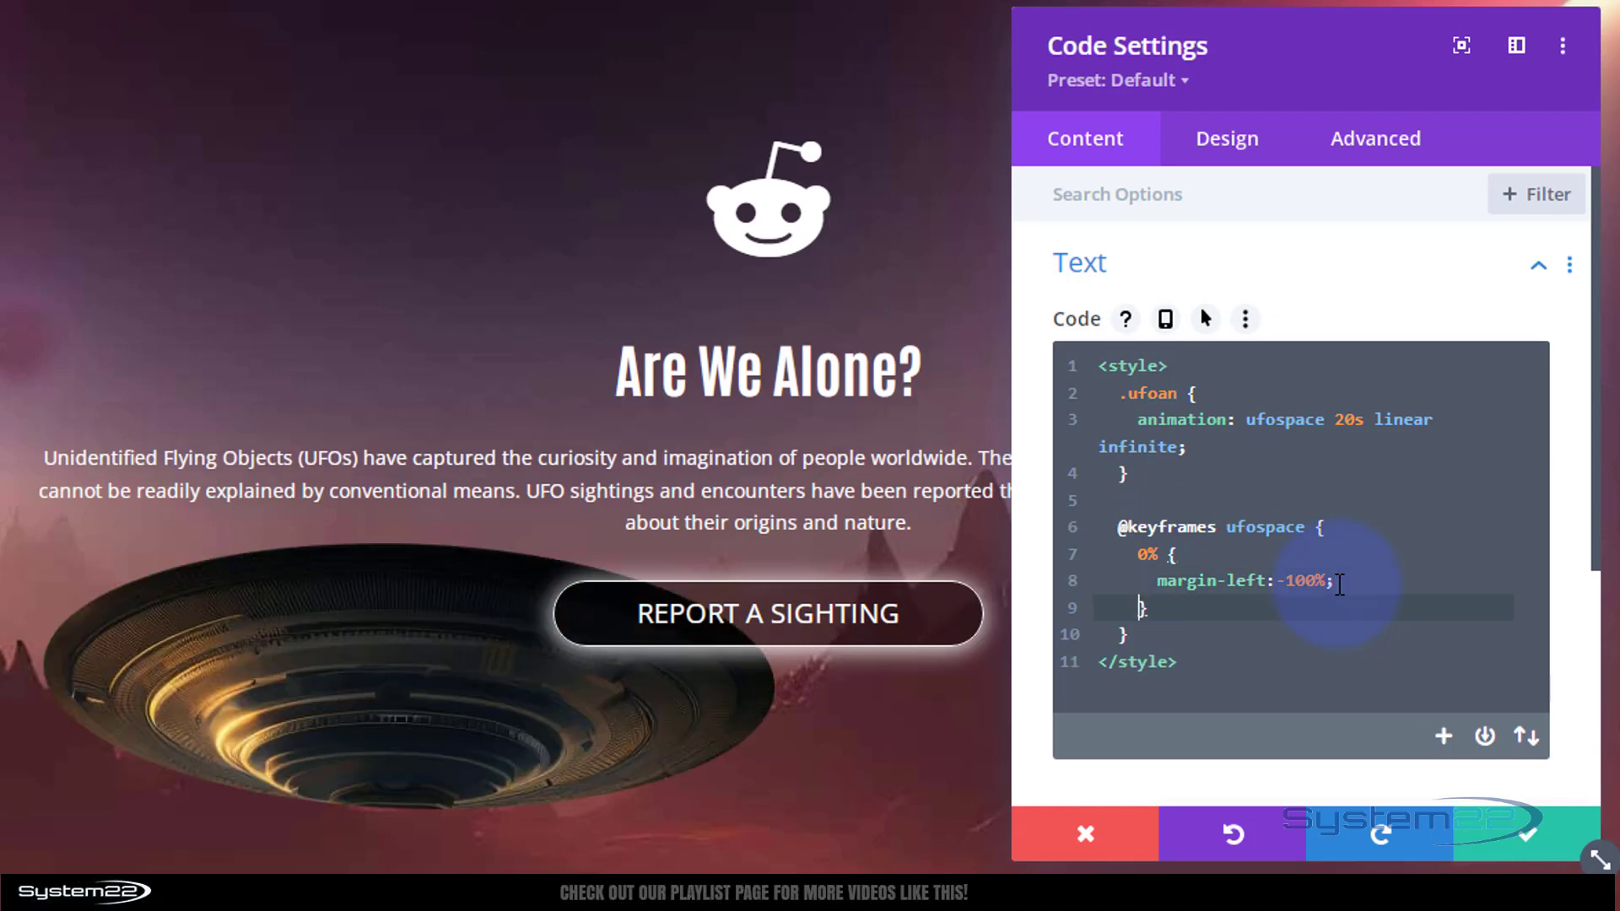
Duplicate the complete 0% keyframe twice below itself within the ufospace block
drag(1137, 554, 1174, 608)
key(ctrl+c)
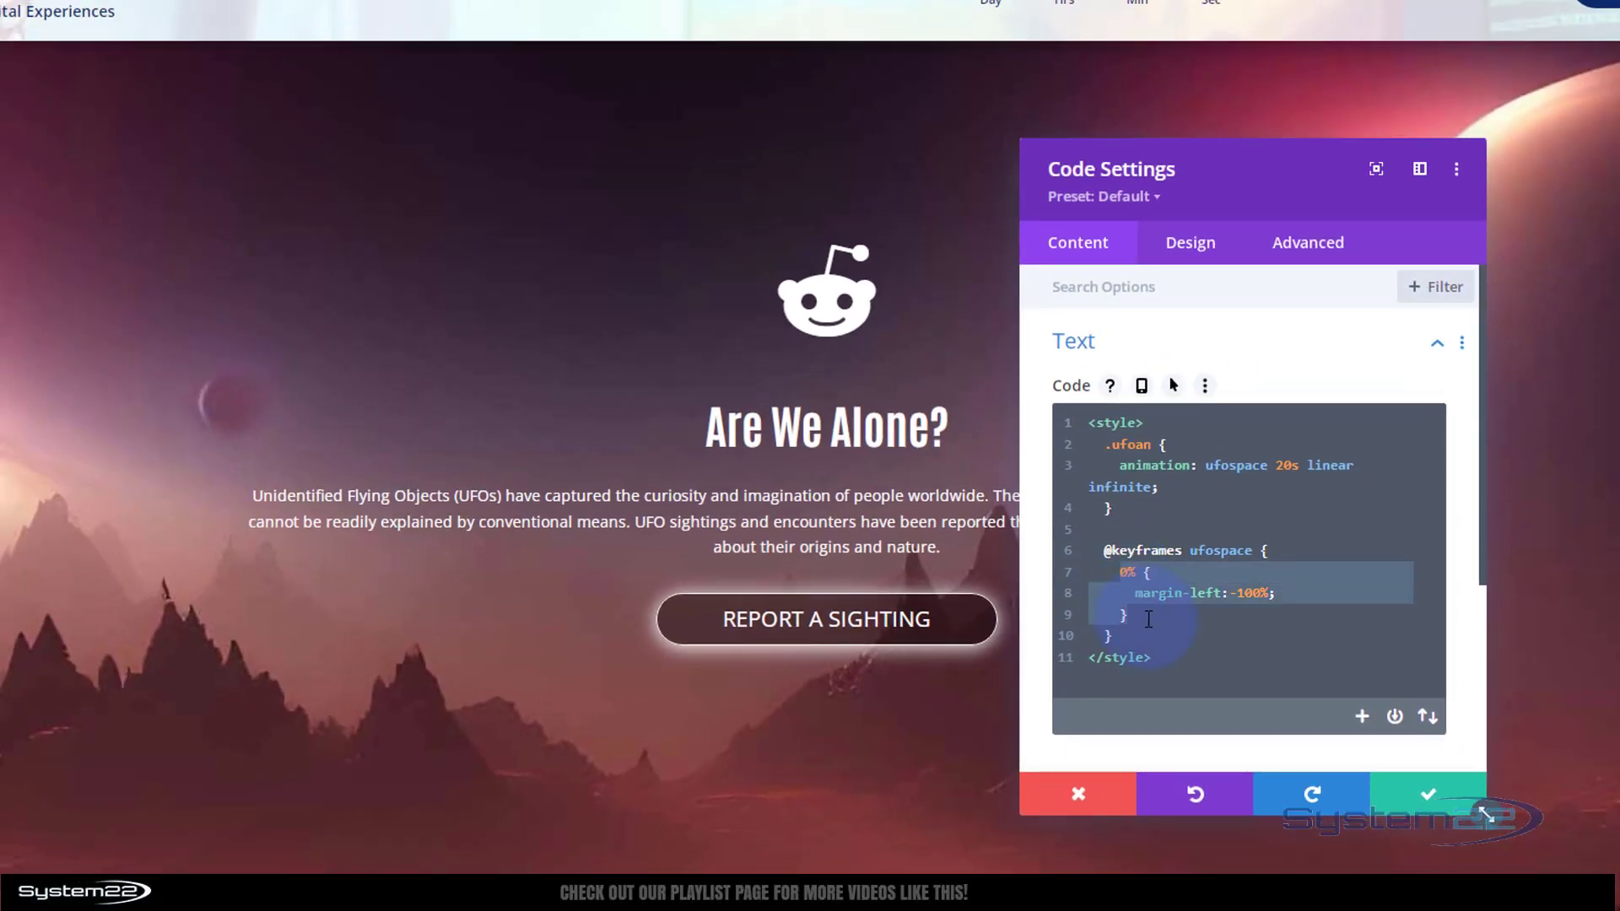
click(1149, 620)
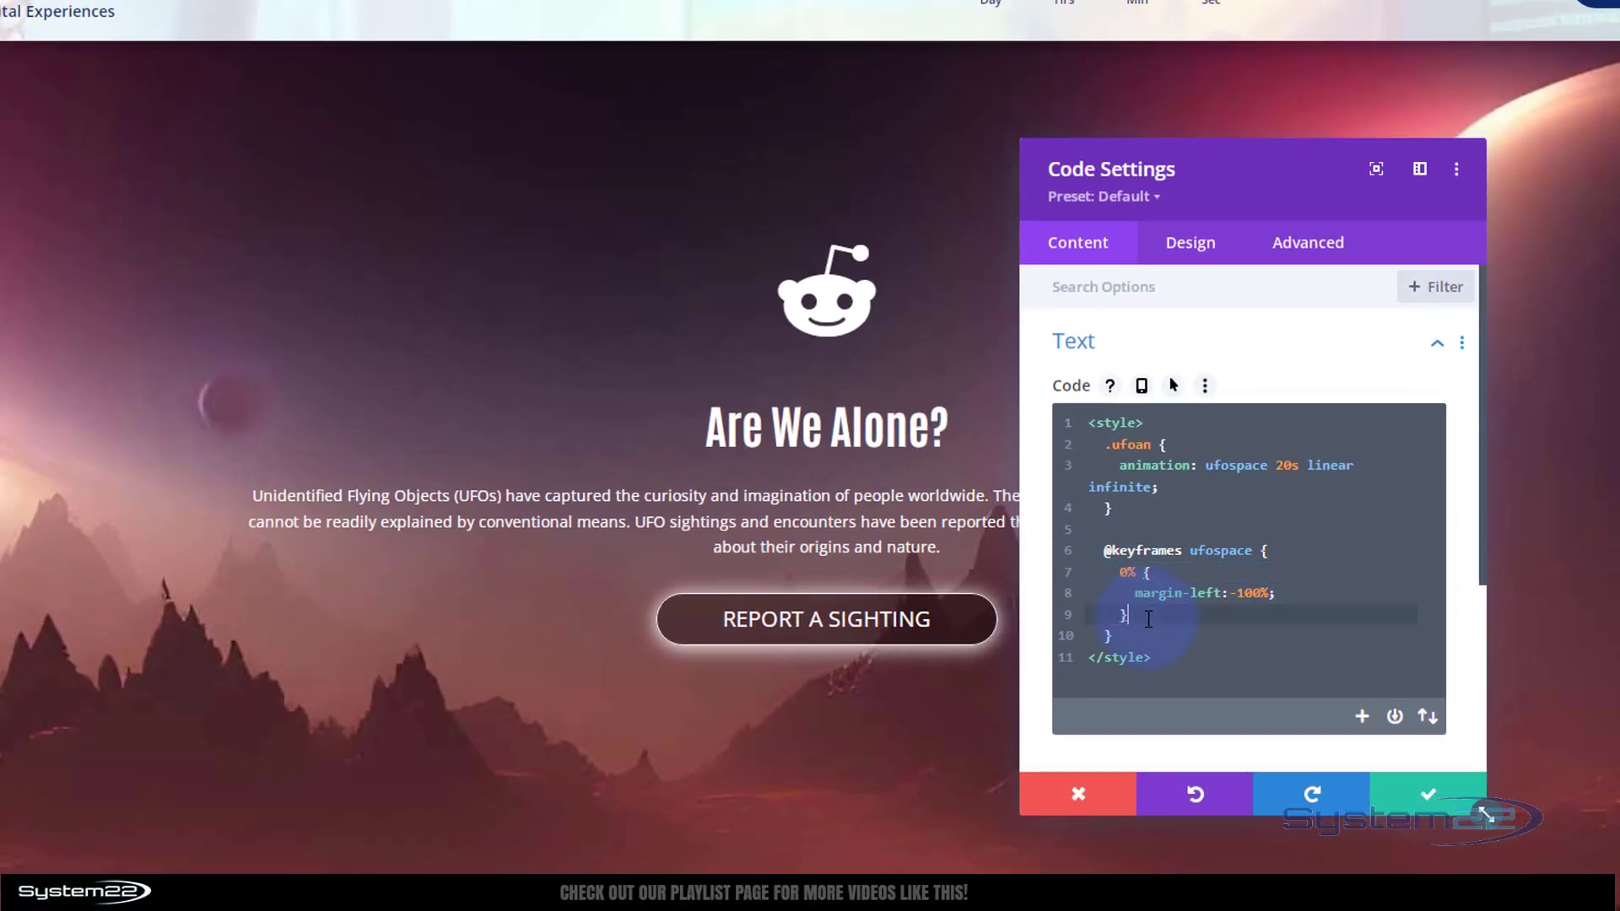
key(ctrl+v)
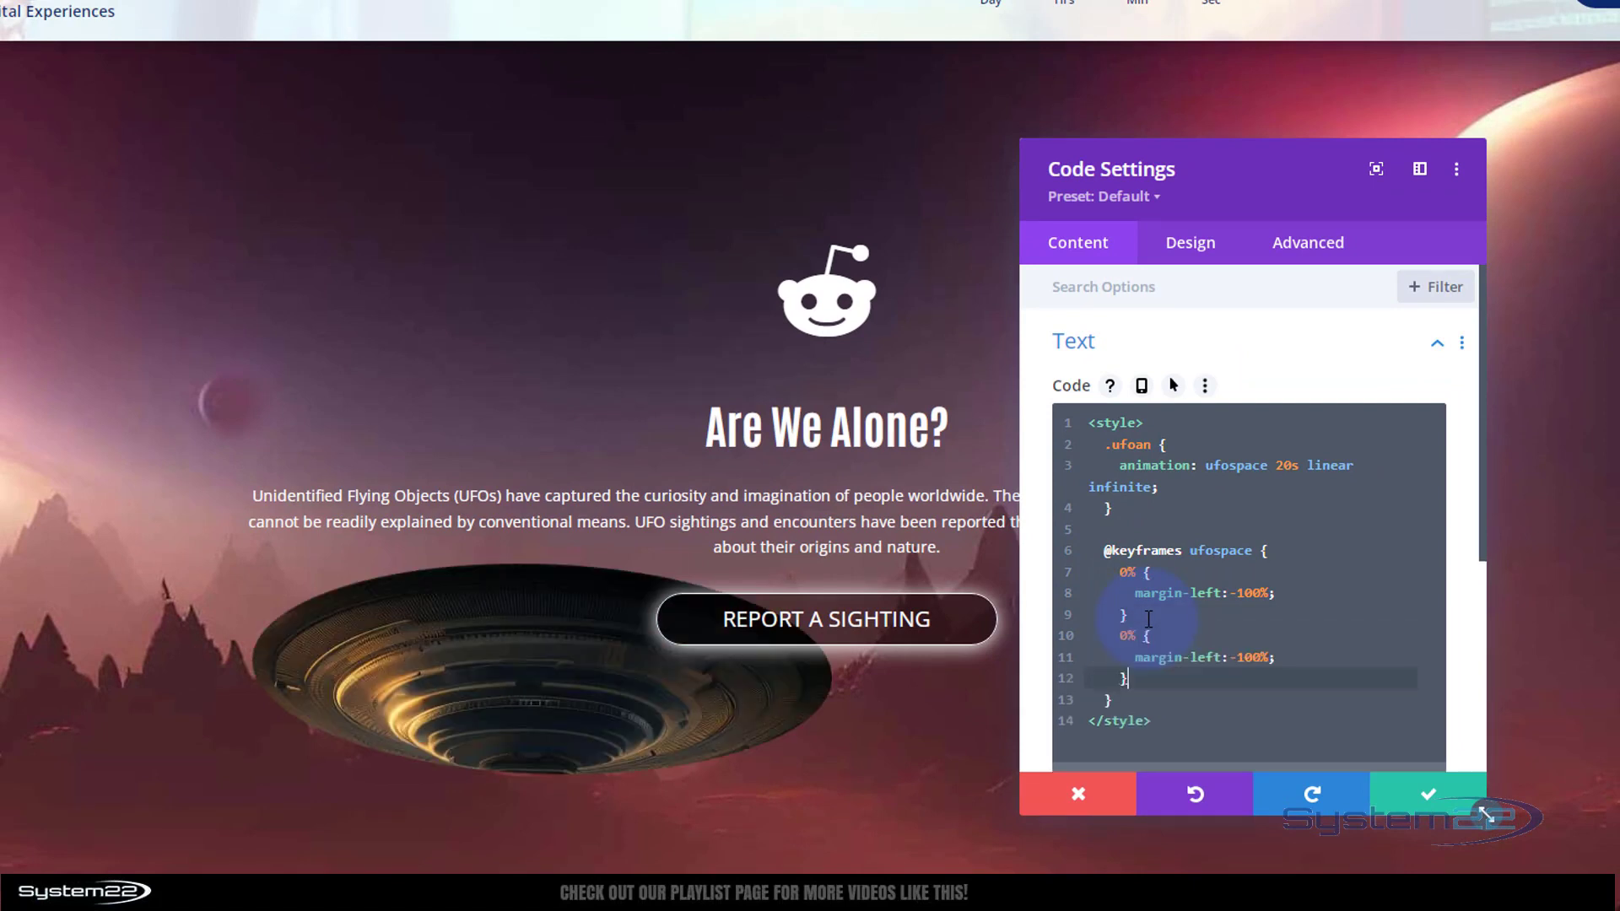
key(ctrl+v)
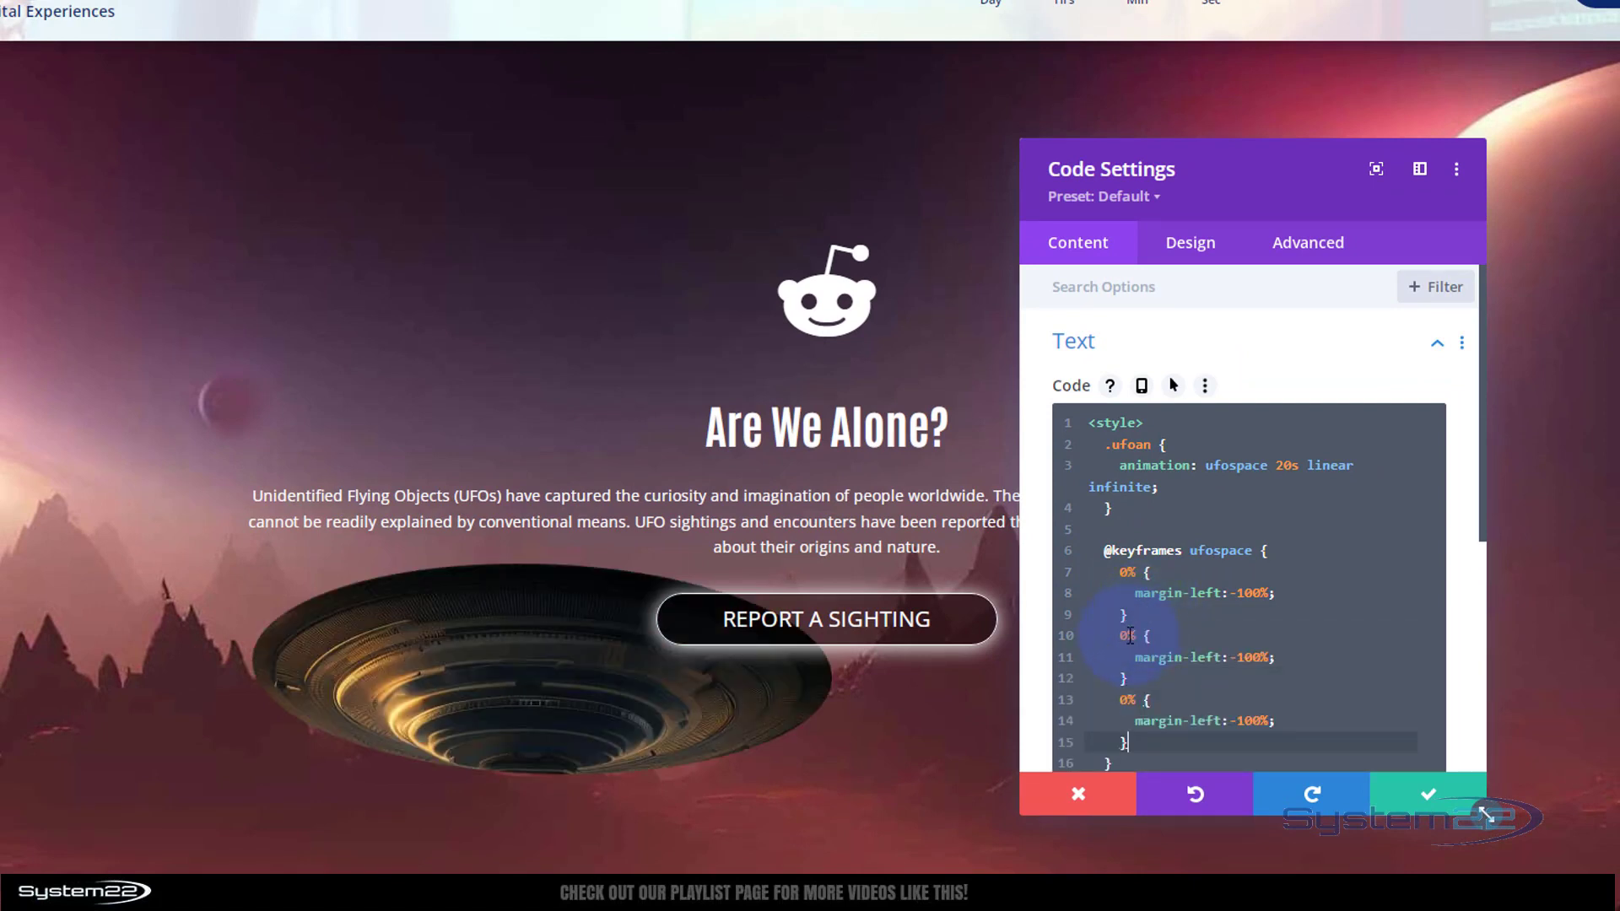
Change the second keyframe to 50% with a margin-left of 40%, and the third keyframe to 100%
click(1123, 636)
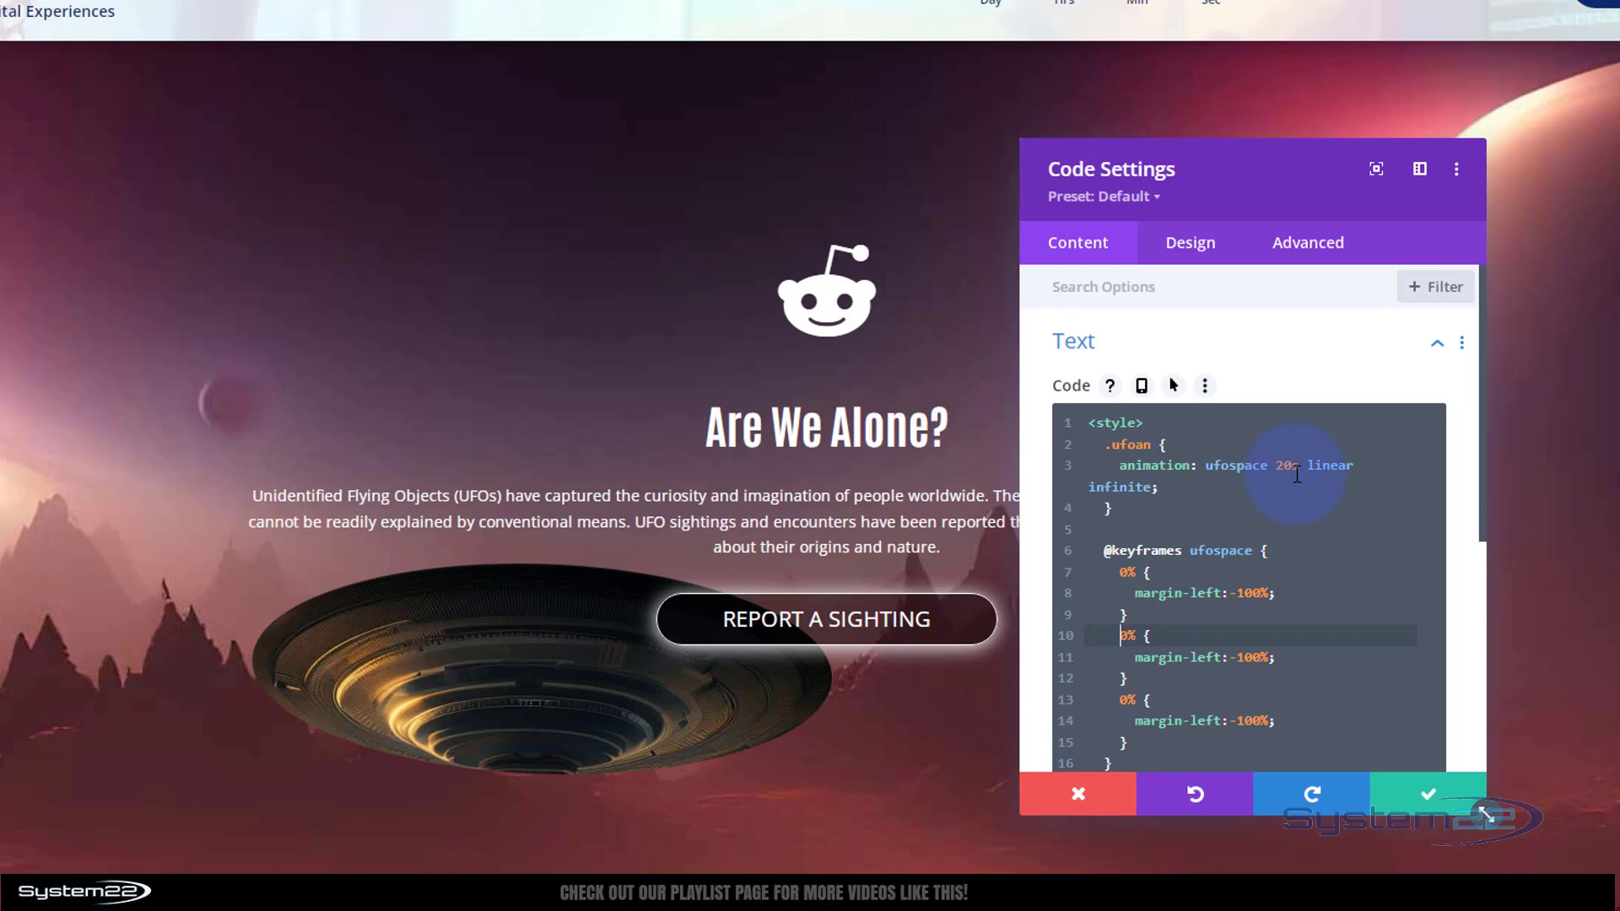
text(5)
drag(1230, 656, 1261, 646)
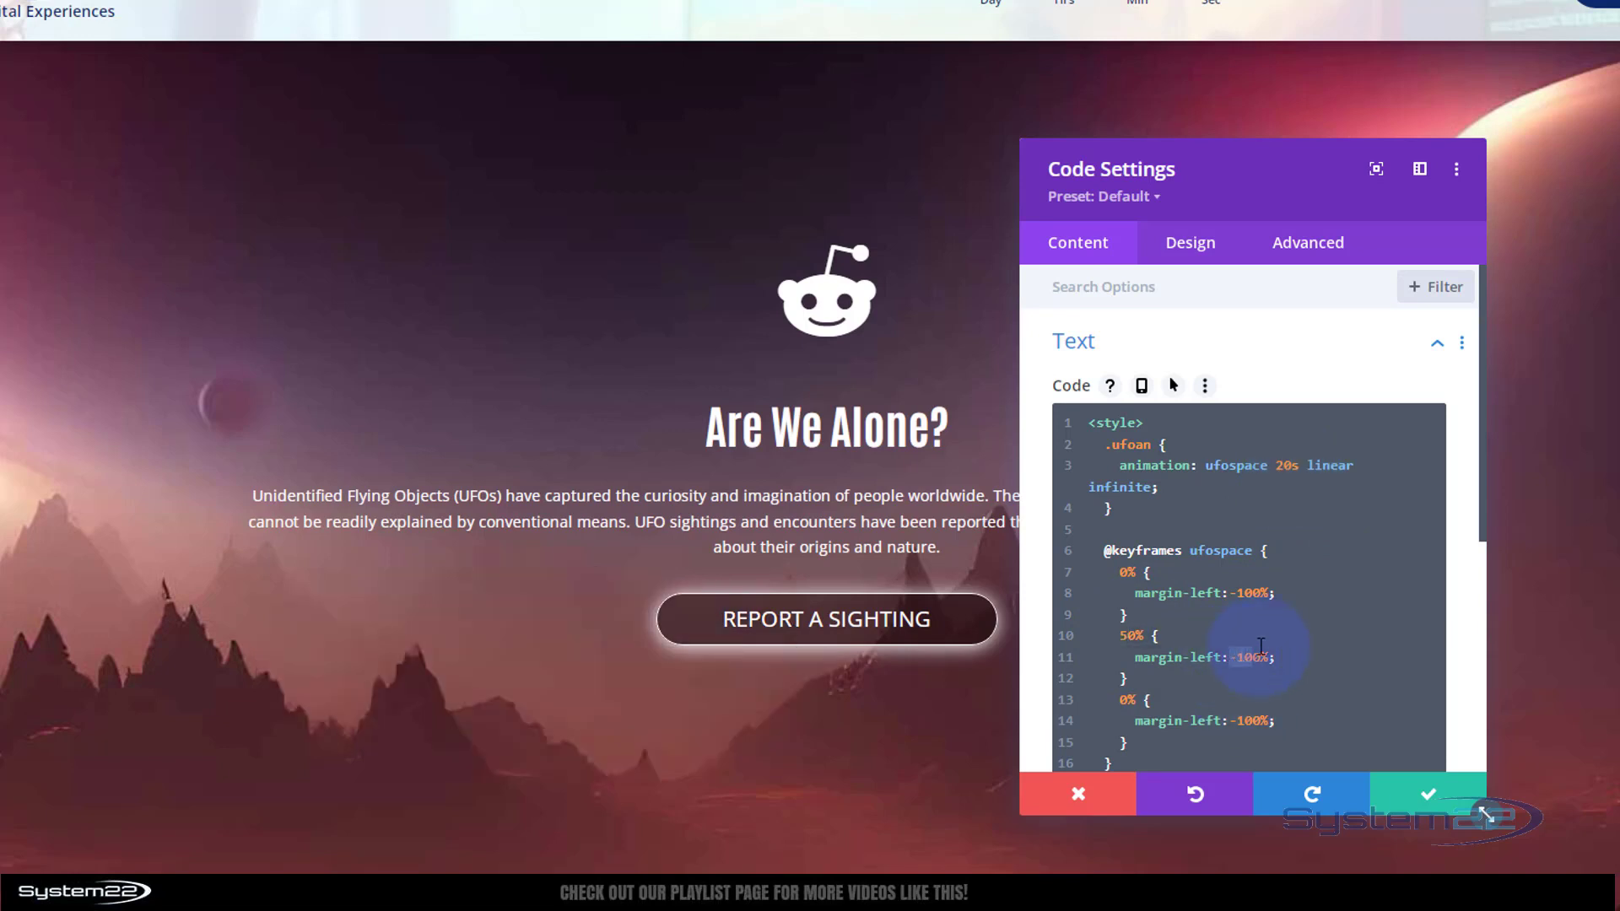
text(40)
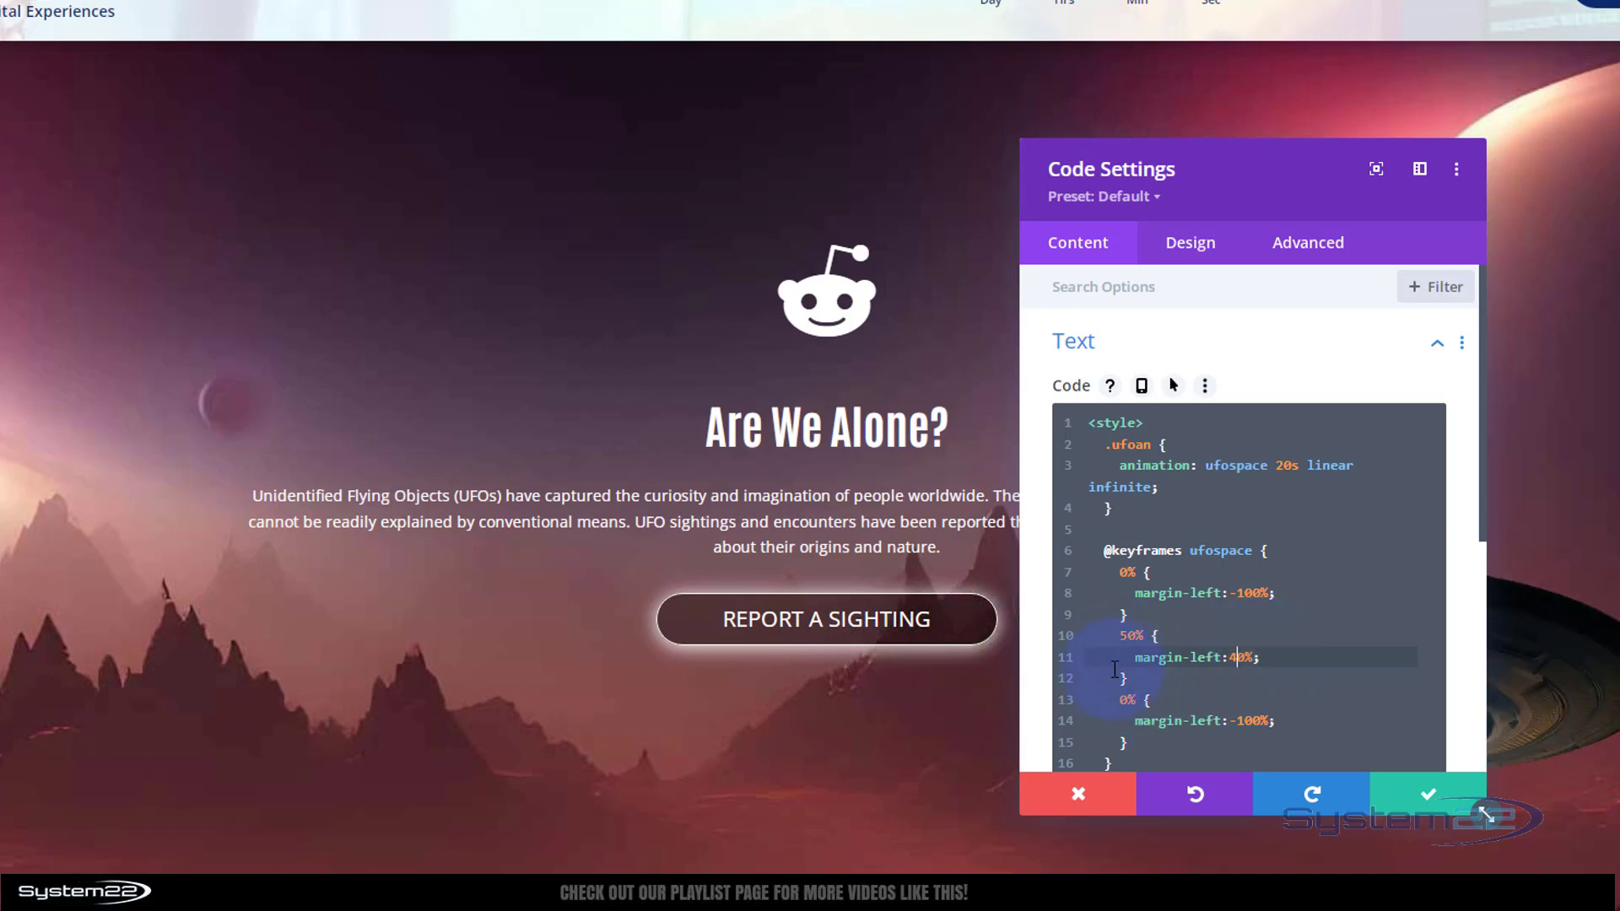
click(1120, 699)
text(10)
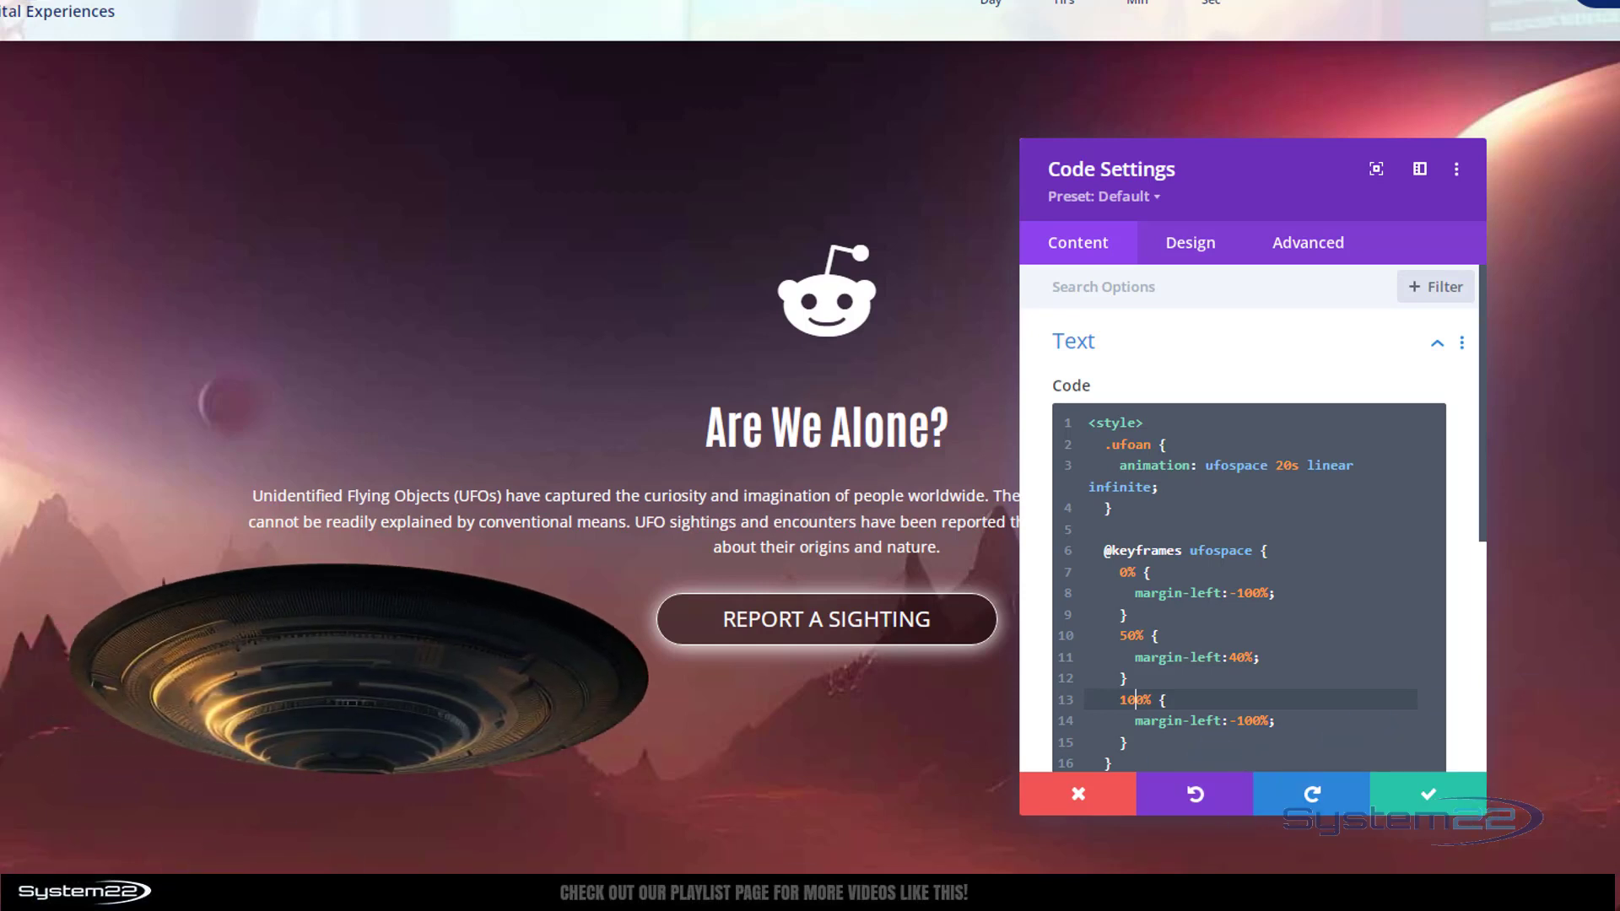
Try a margin-left of 70% in the 50% keyframe and settle on 100%
click(1236, 658)
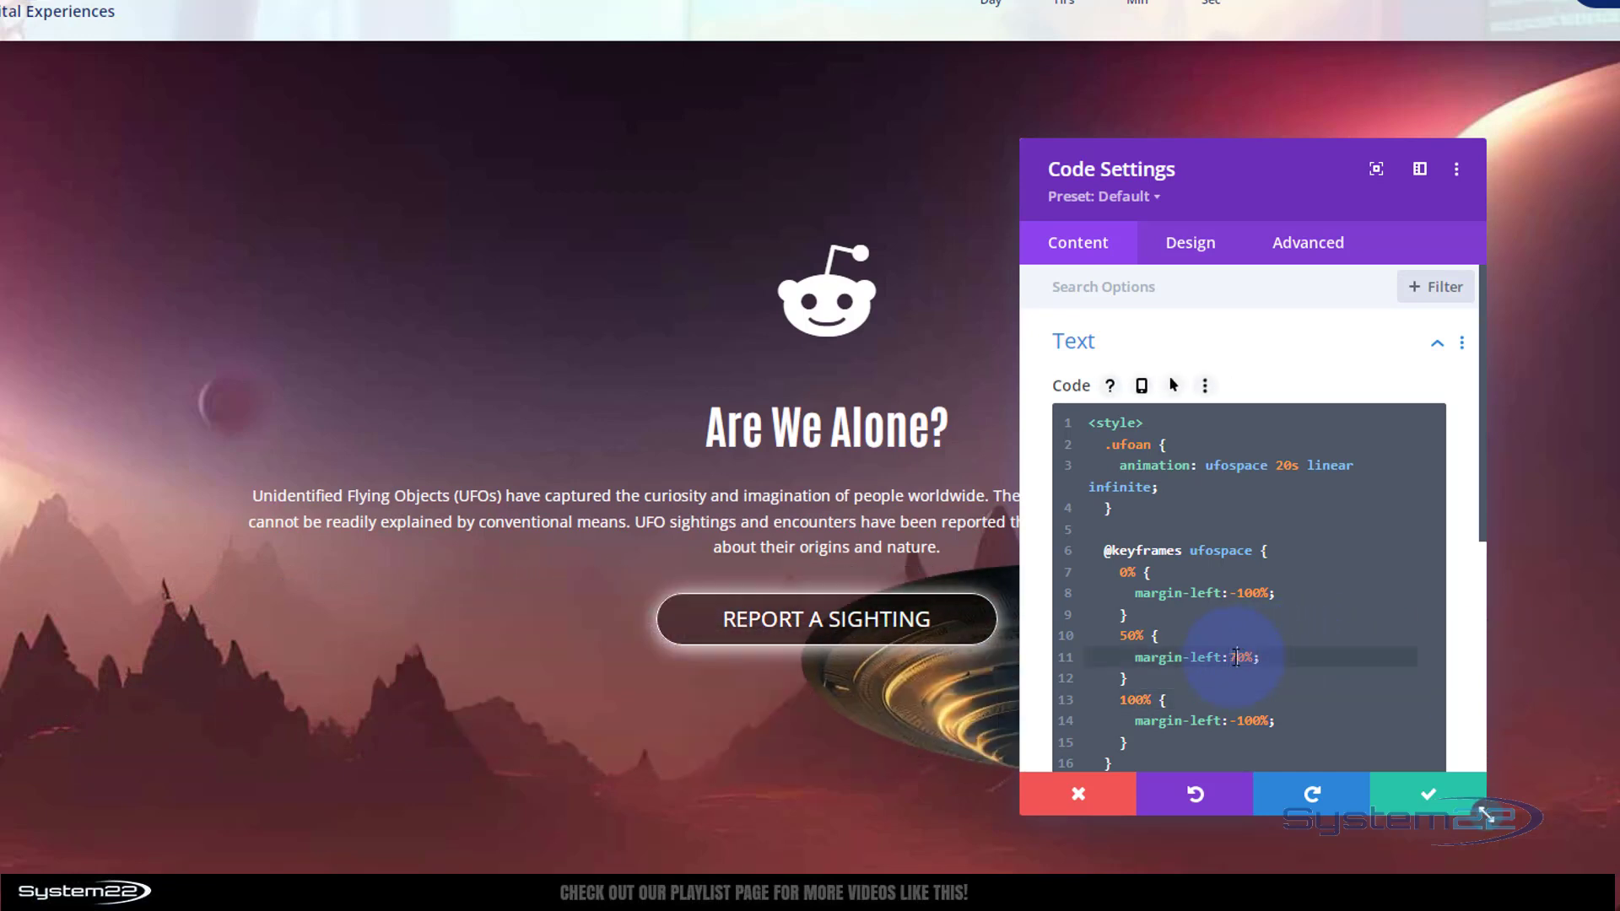
key(BackSpace)
text(7)
key(BackSpace)
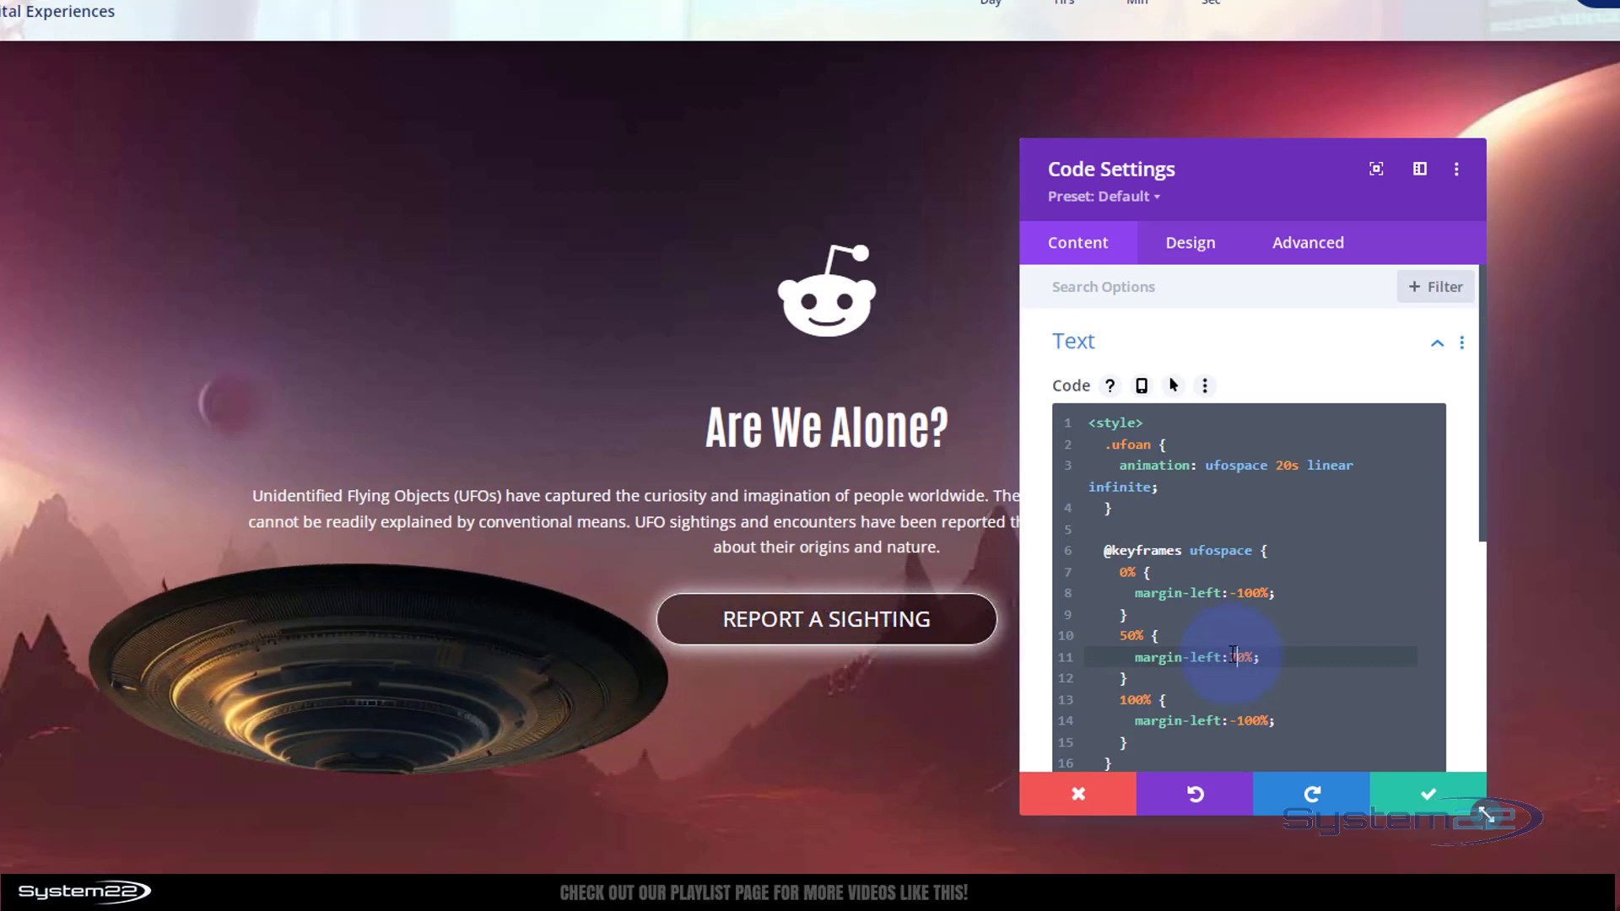
text(1)
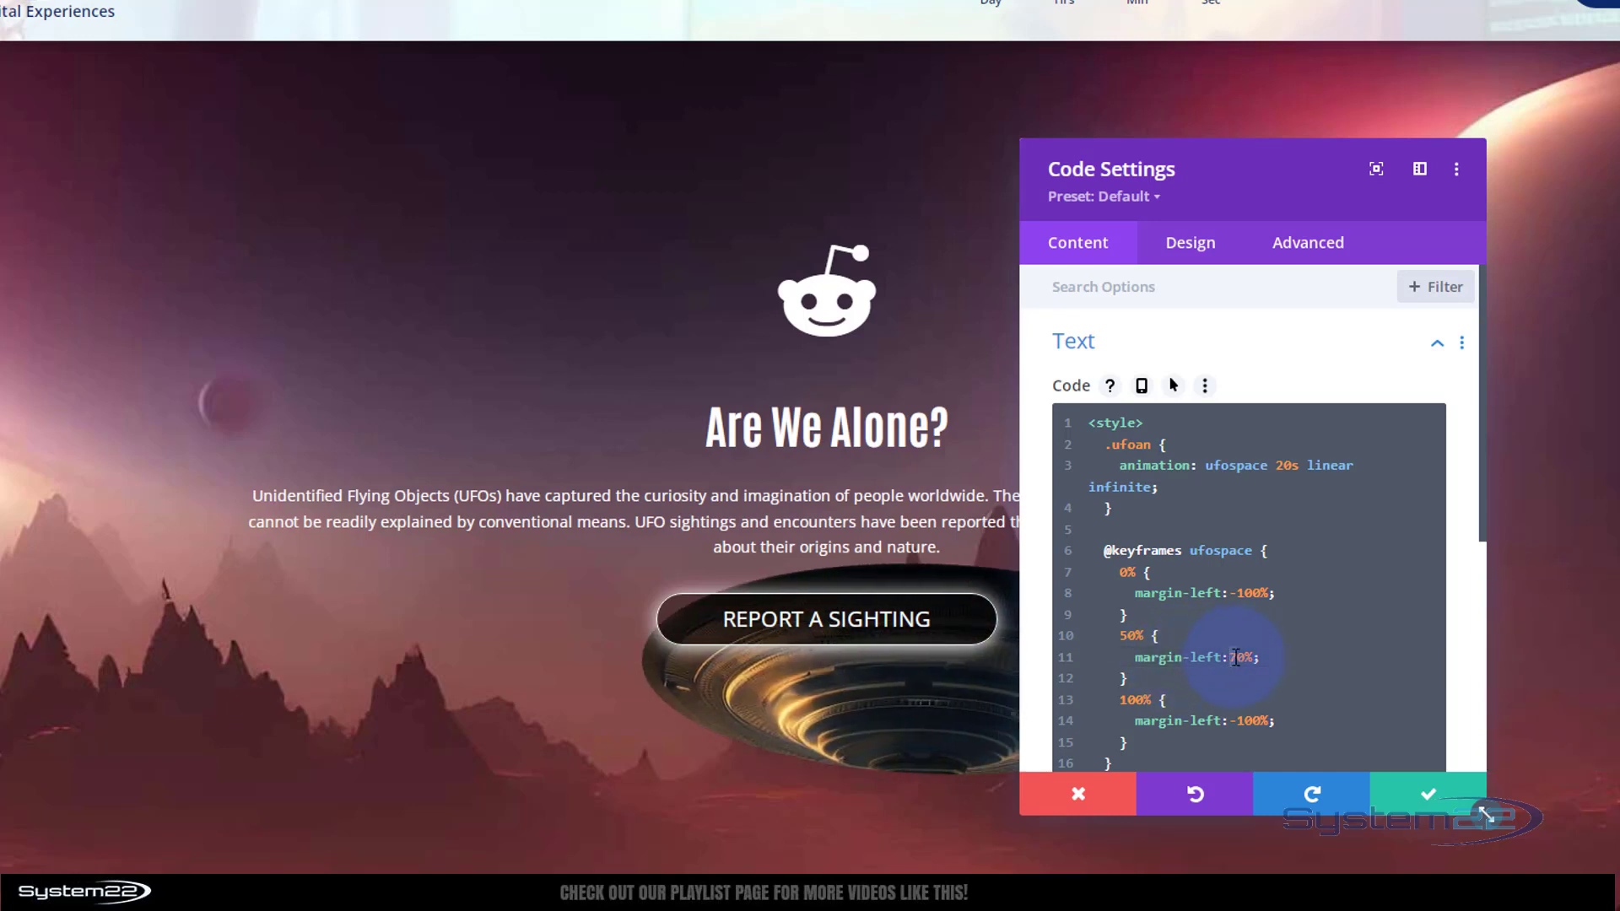
click(1232, 657)
key(Delete)
text(10)
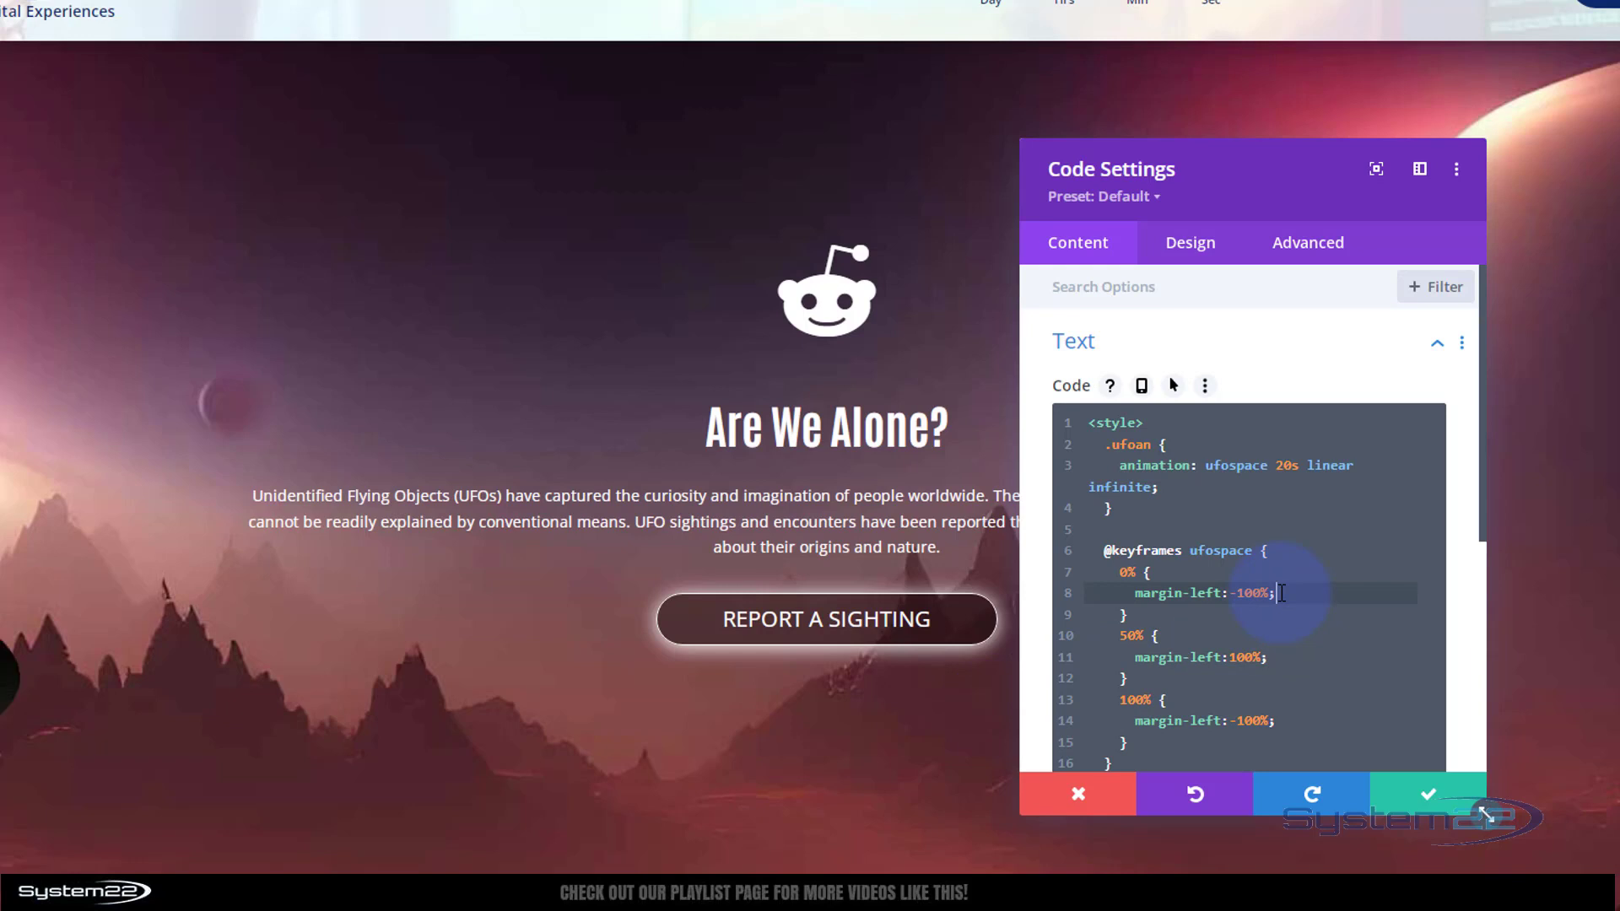
Add the declaration "margin-top:-450px;" below margin-left in the 0% keyframe
key(Return)
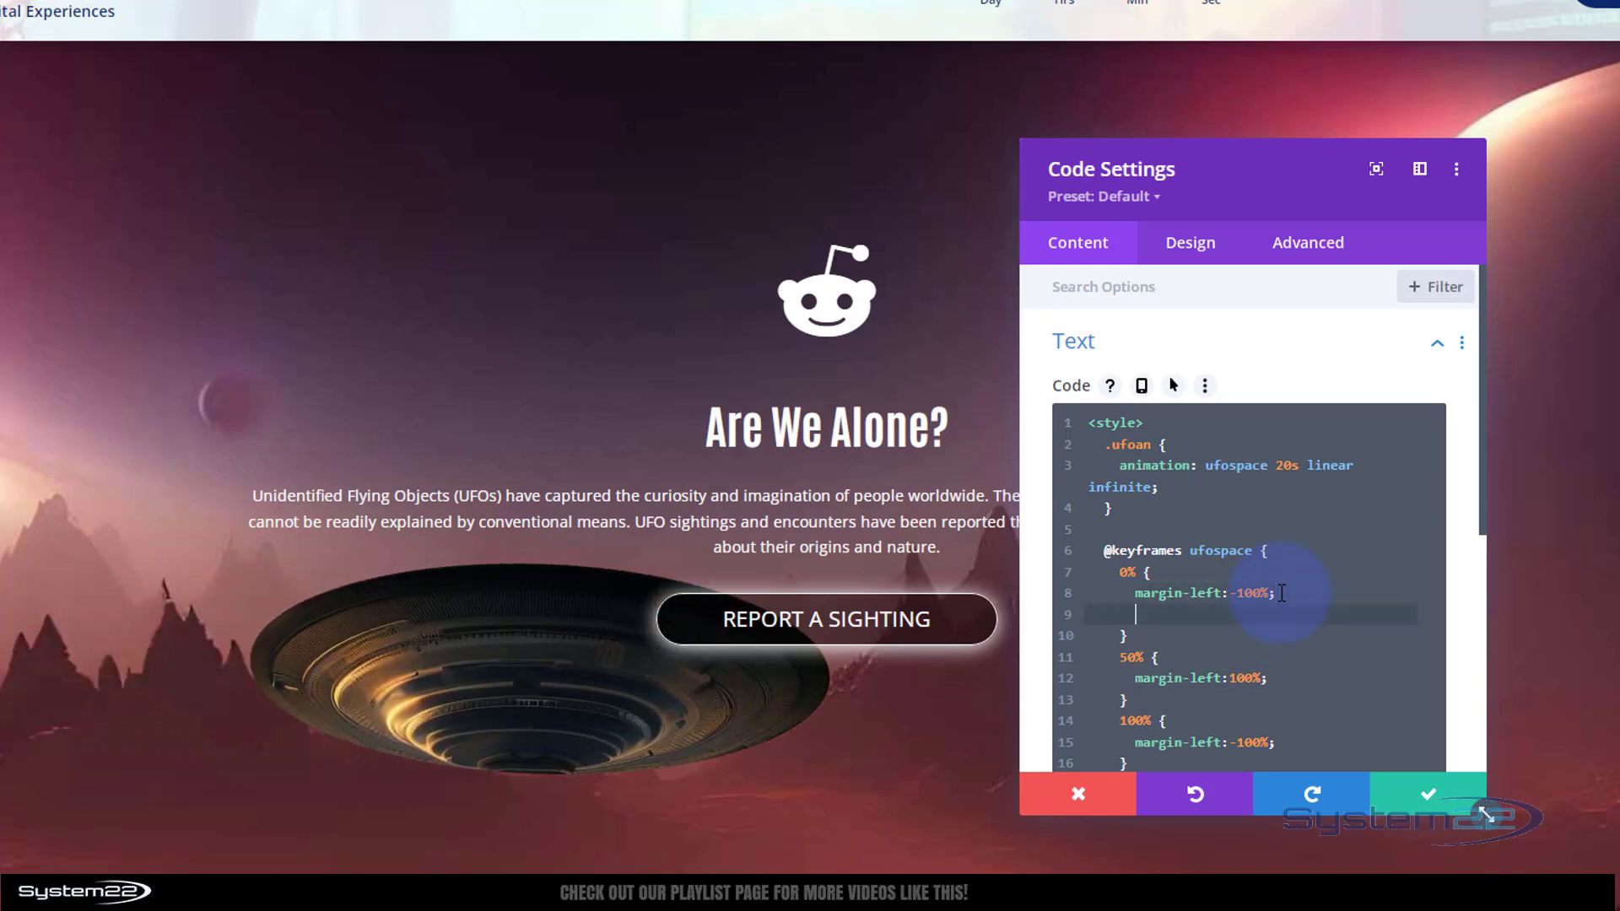
text(marg)
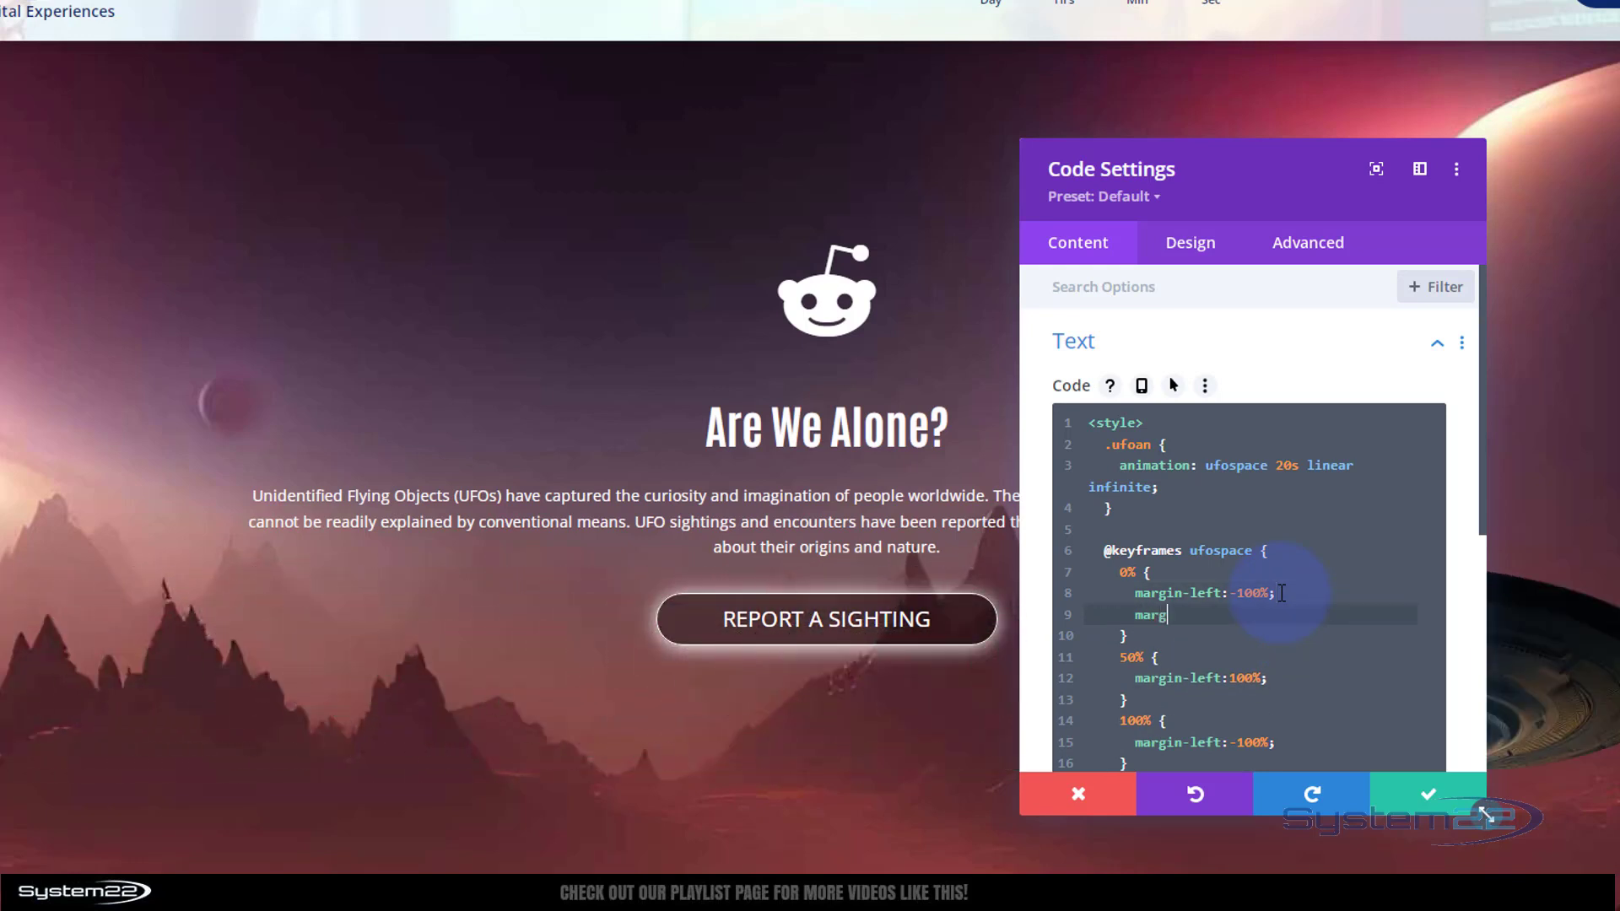
text(in-)
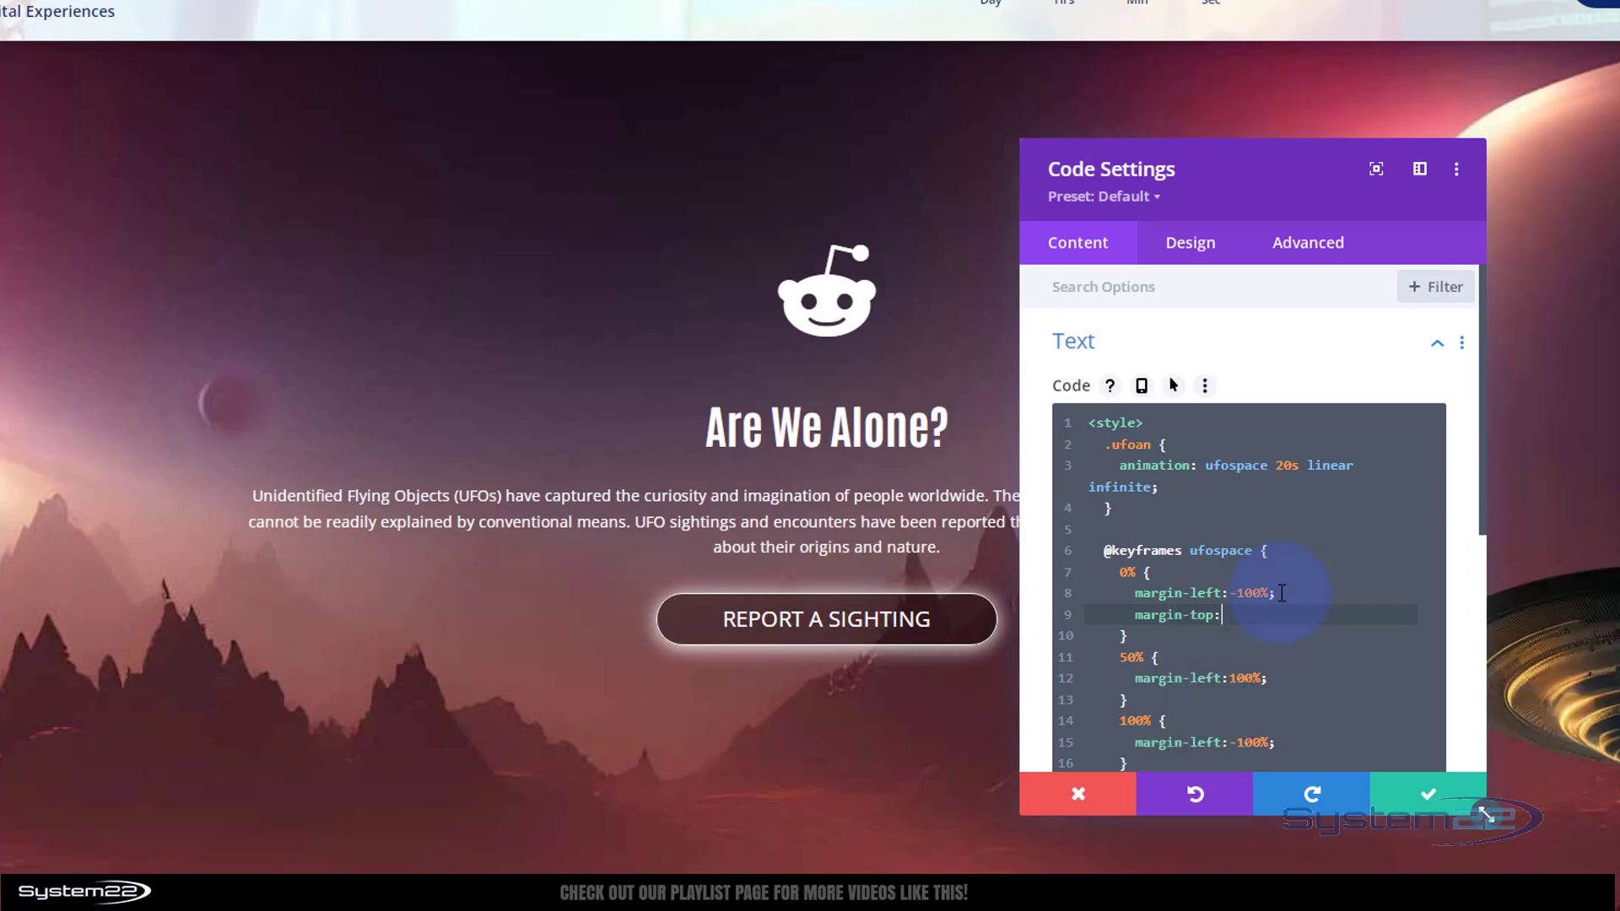
text(top:)
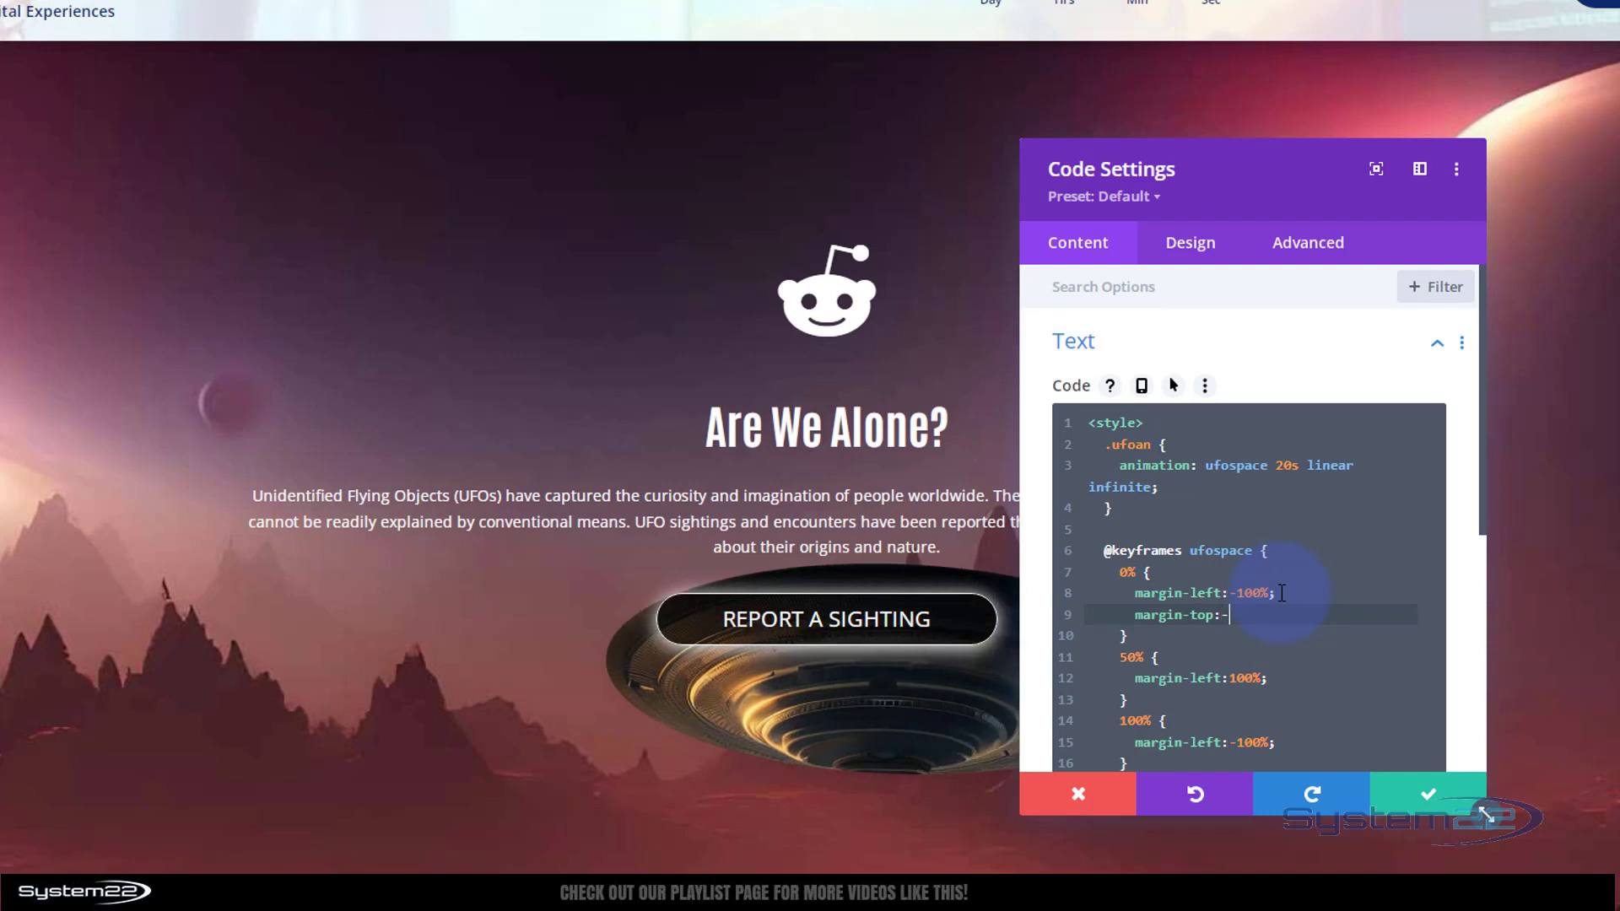
text(-450px)
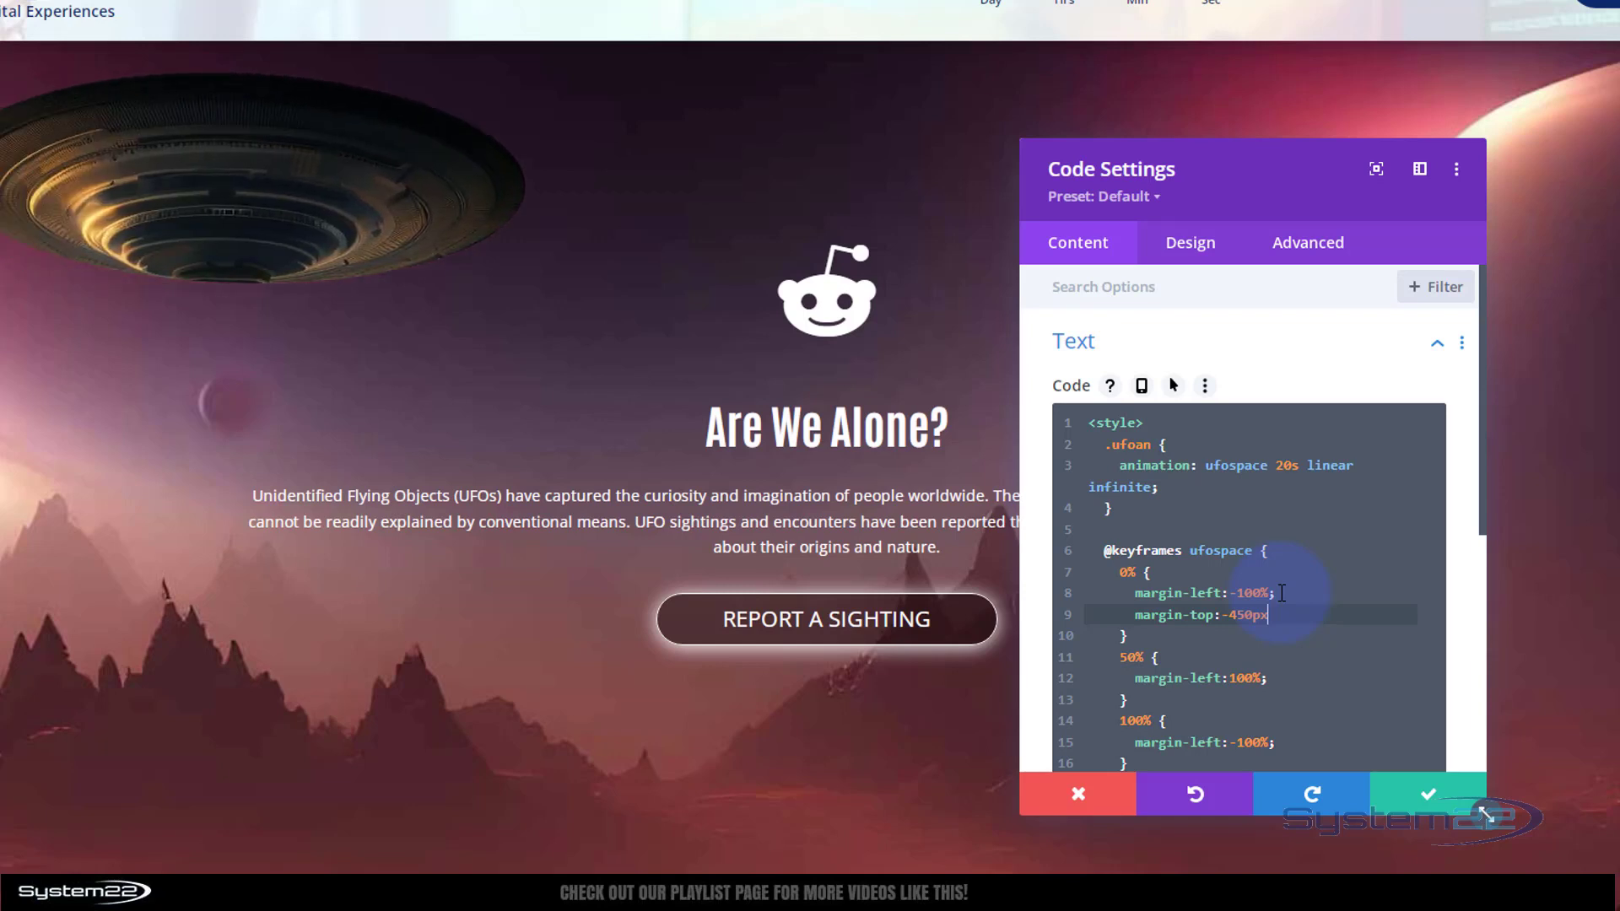
text(;)
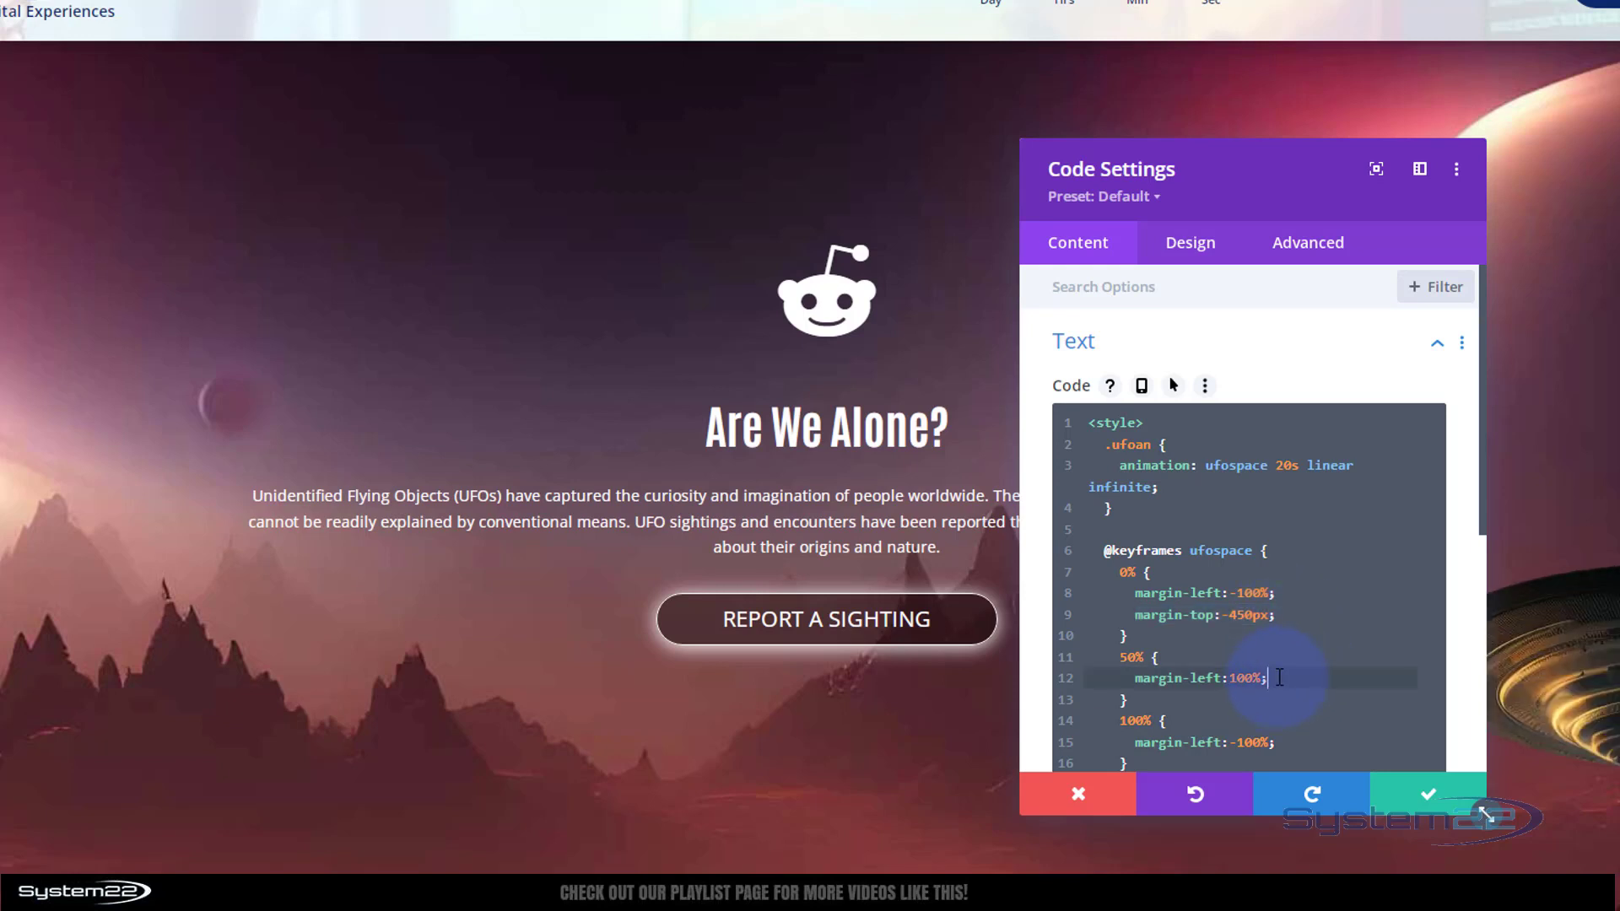
Add "margin-top:-250px;" to the 50% keyframe and "margin-top:150px;" to the 100% keyframe
key(Return)
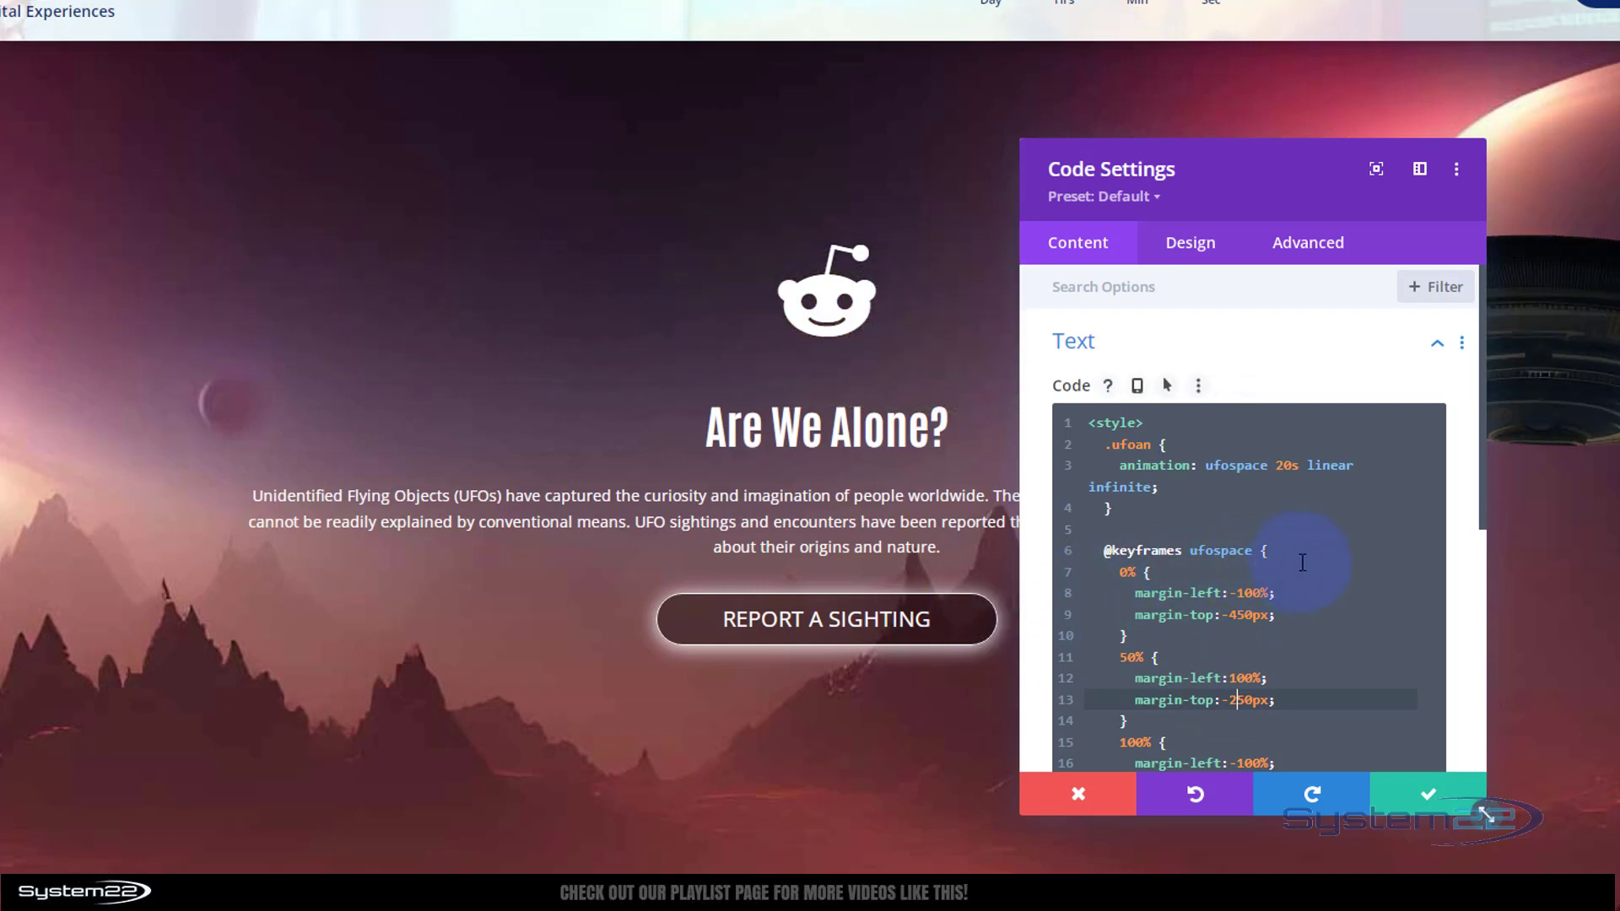
scroll(1302, 562, down, 2)
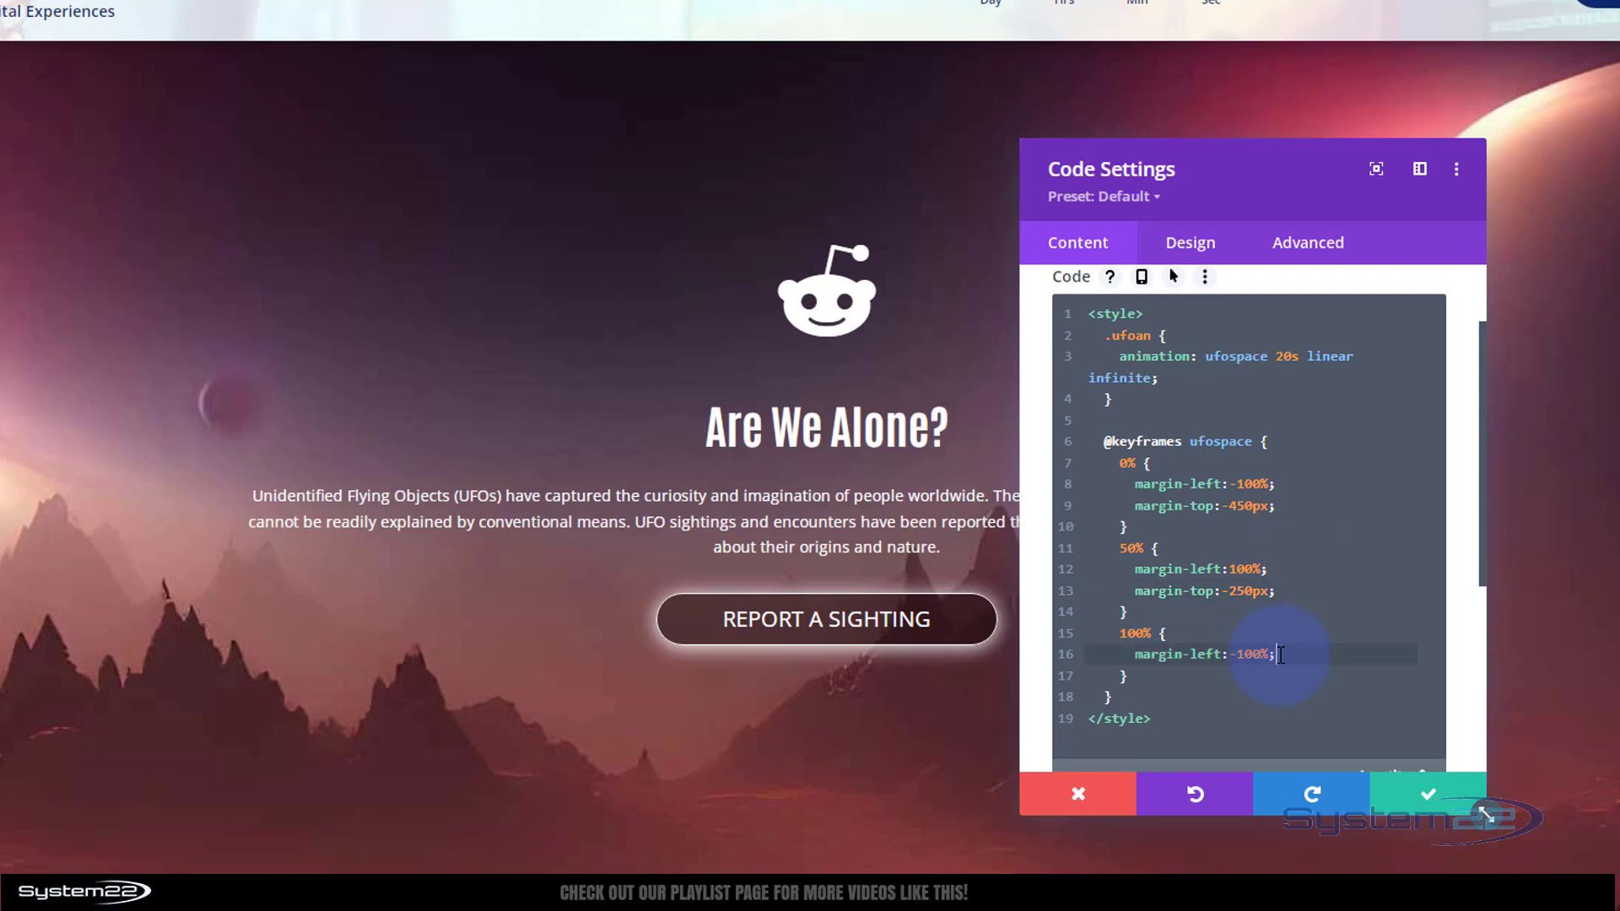
key(Return)
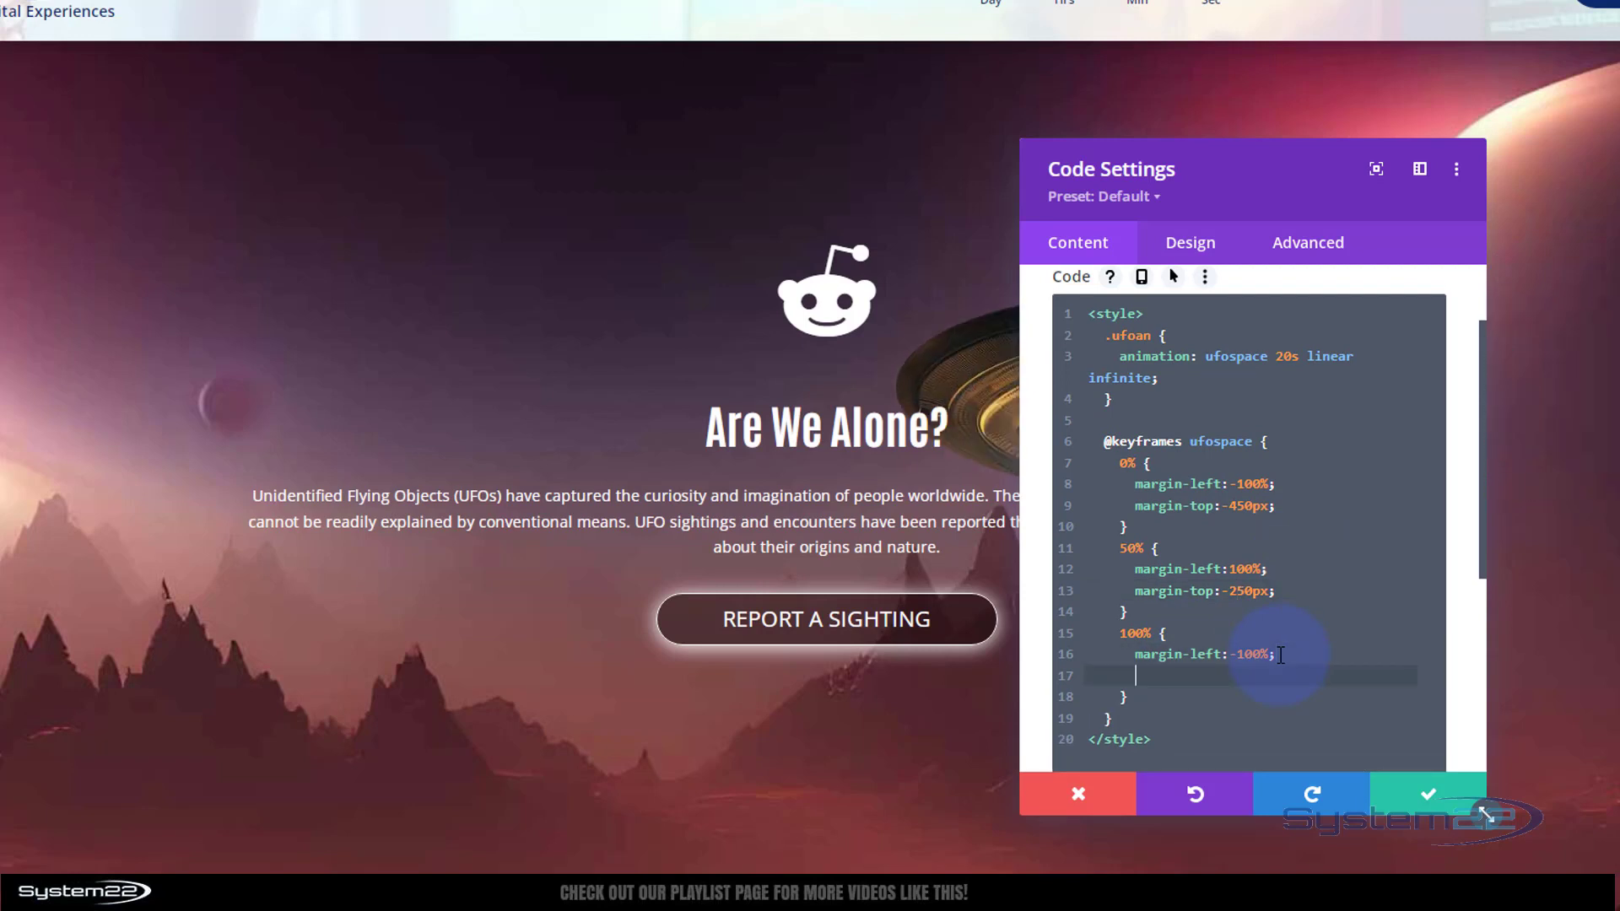
text(margin-top:-450px;)
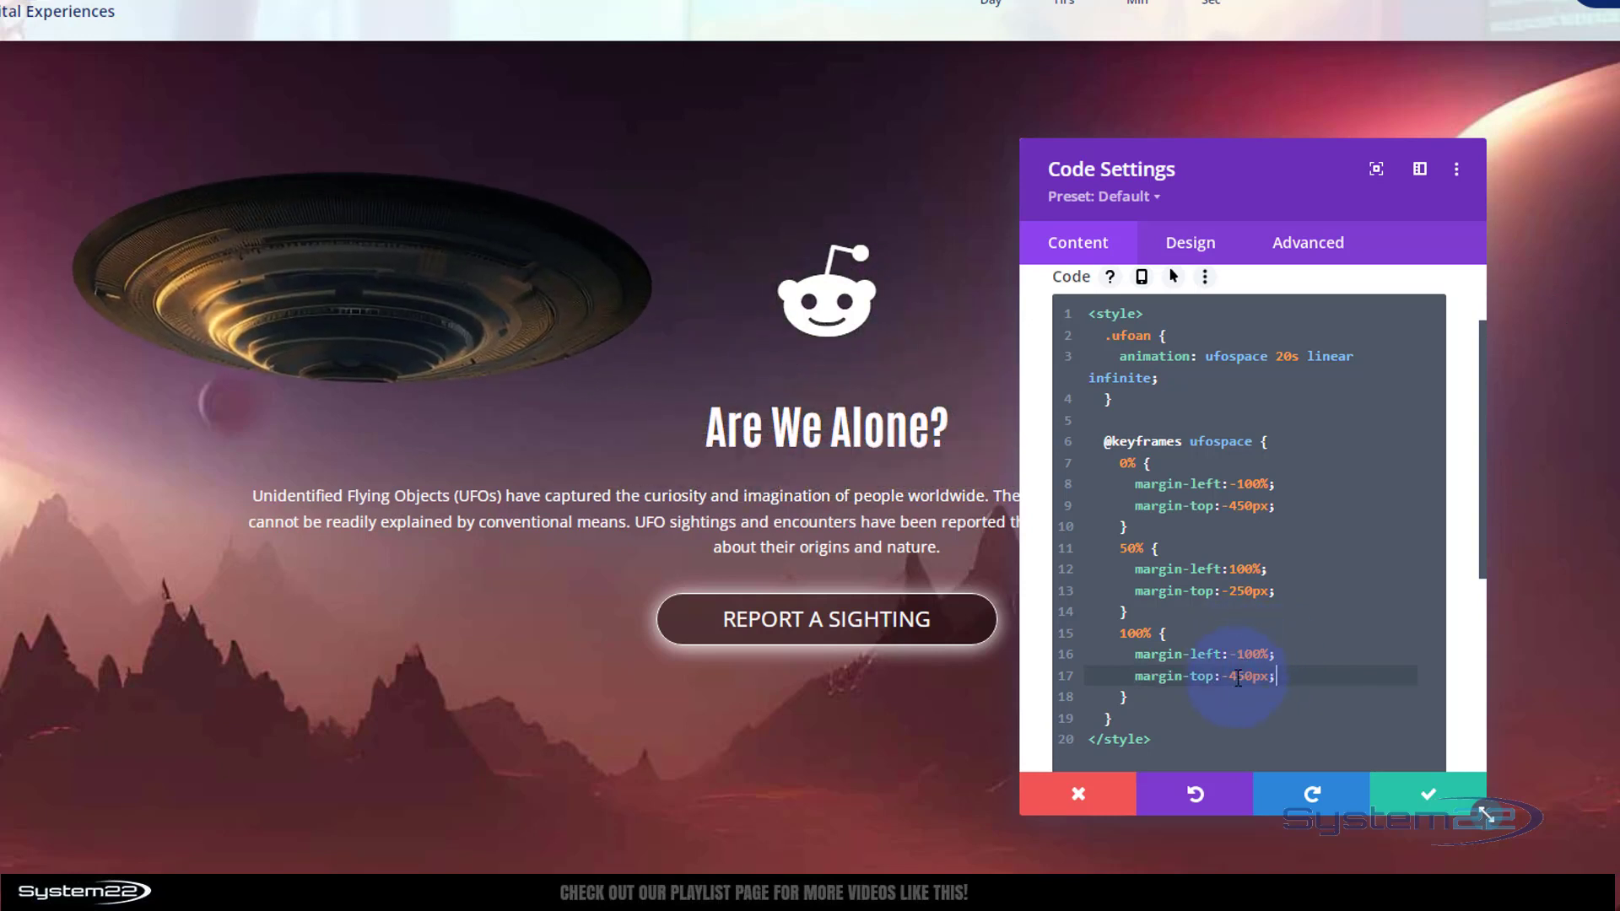
click(1234, 678)
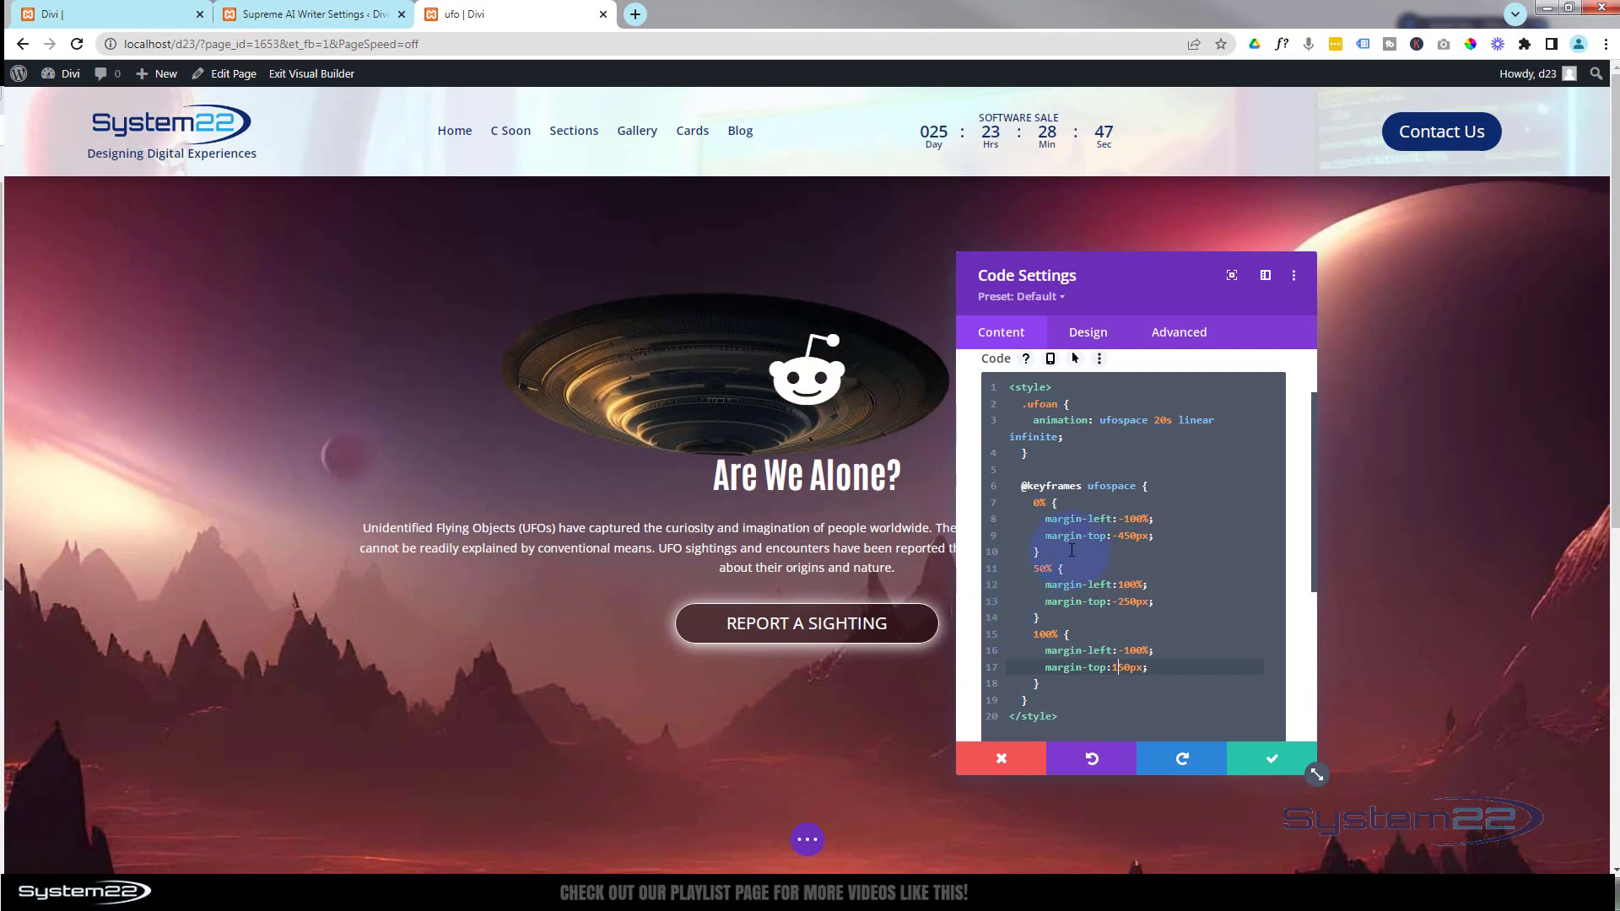
Try a different duration for the ufospace animation and set it back to 20s
click(1156, 419)
drag(1156, 420, 1167, 420)
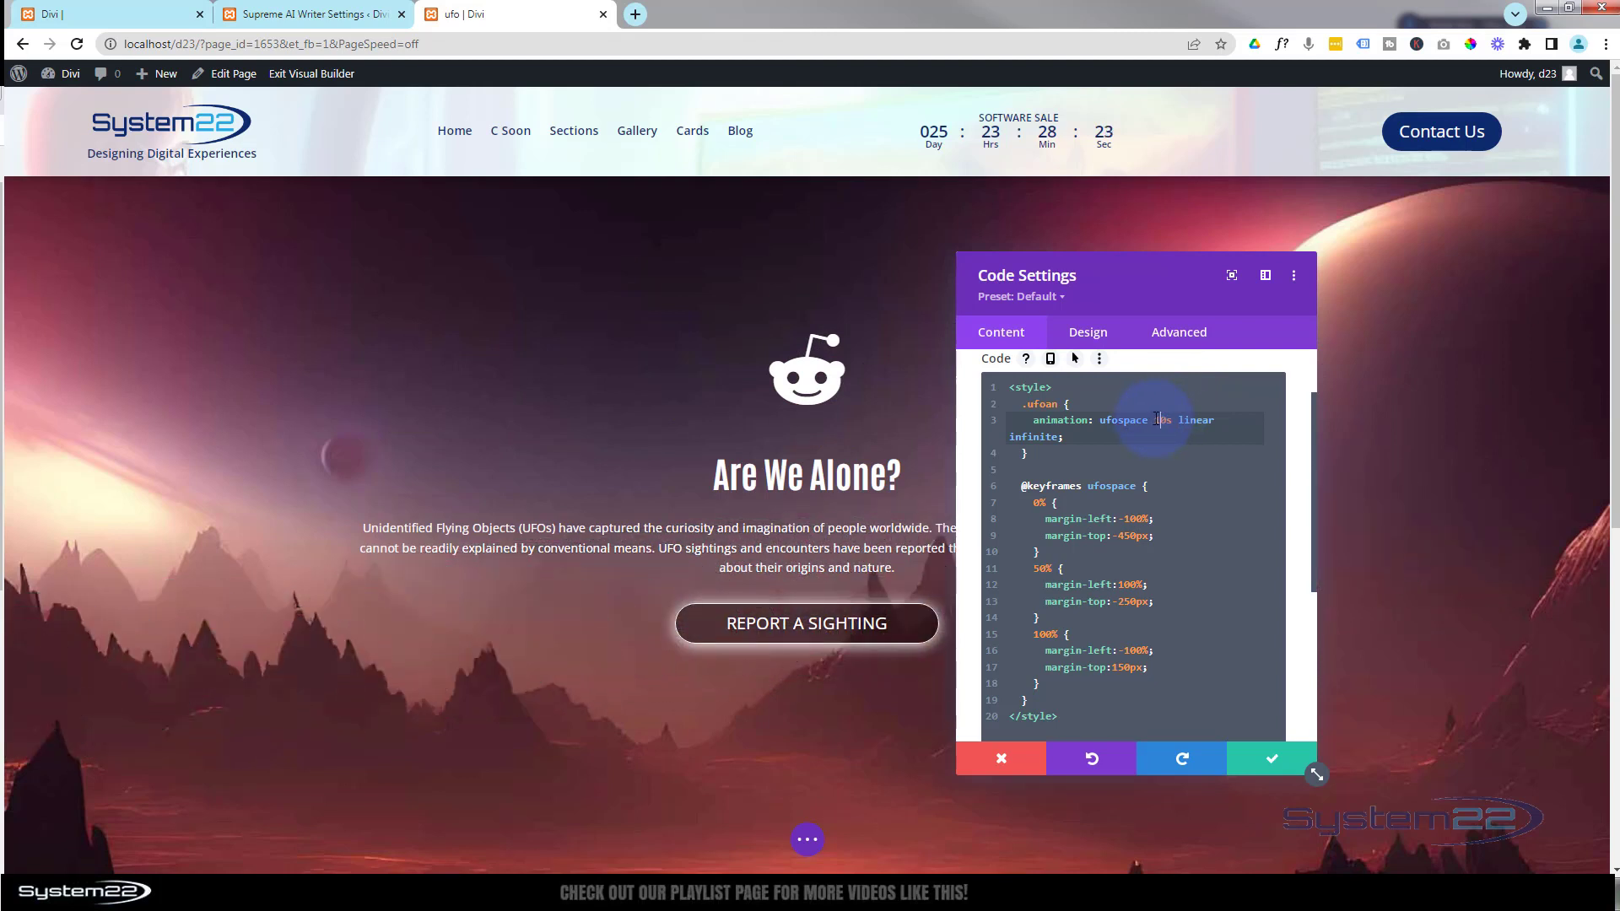
text(2)
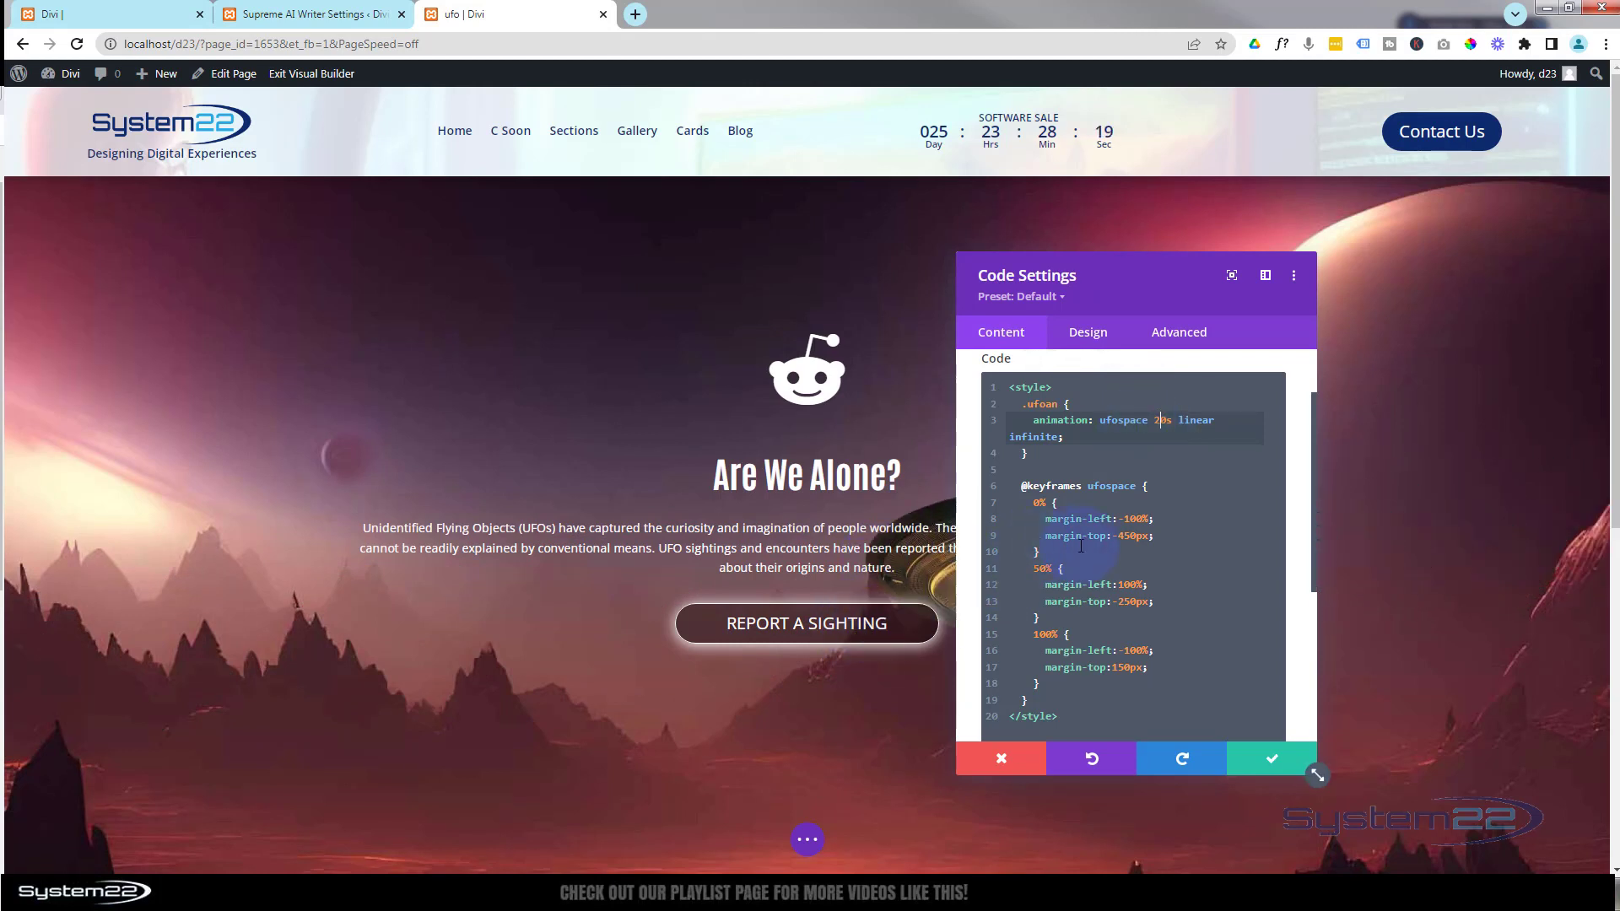
Add "transform:scale(2)" on a new line below margin-top in the 0% keyframe
click(1167, 537)
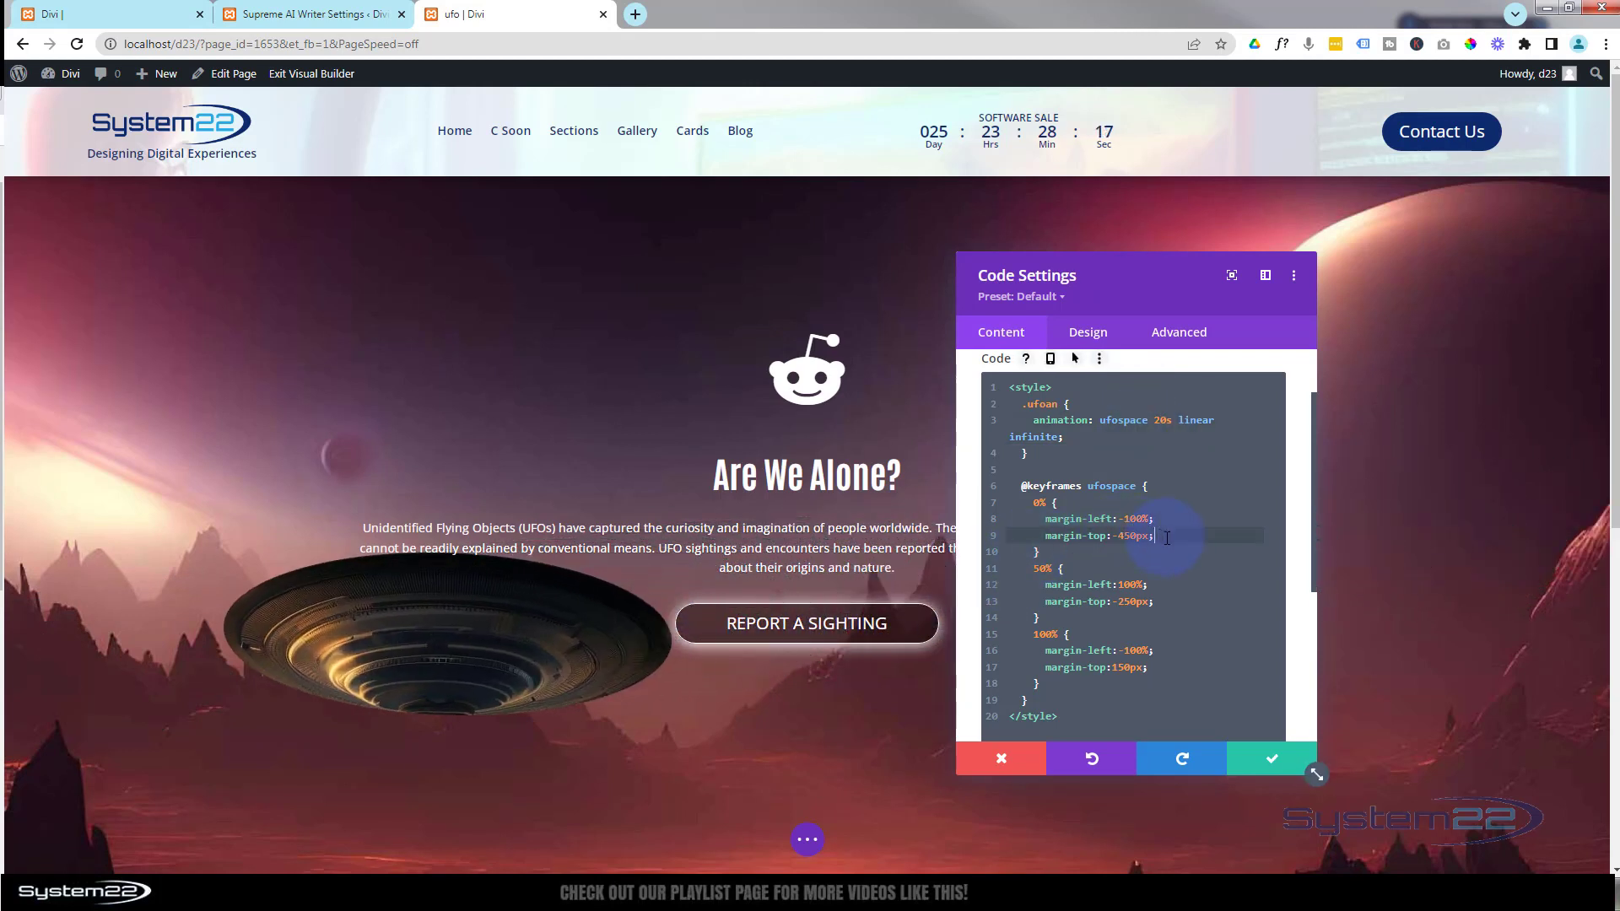
key(Return)
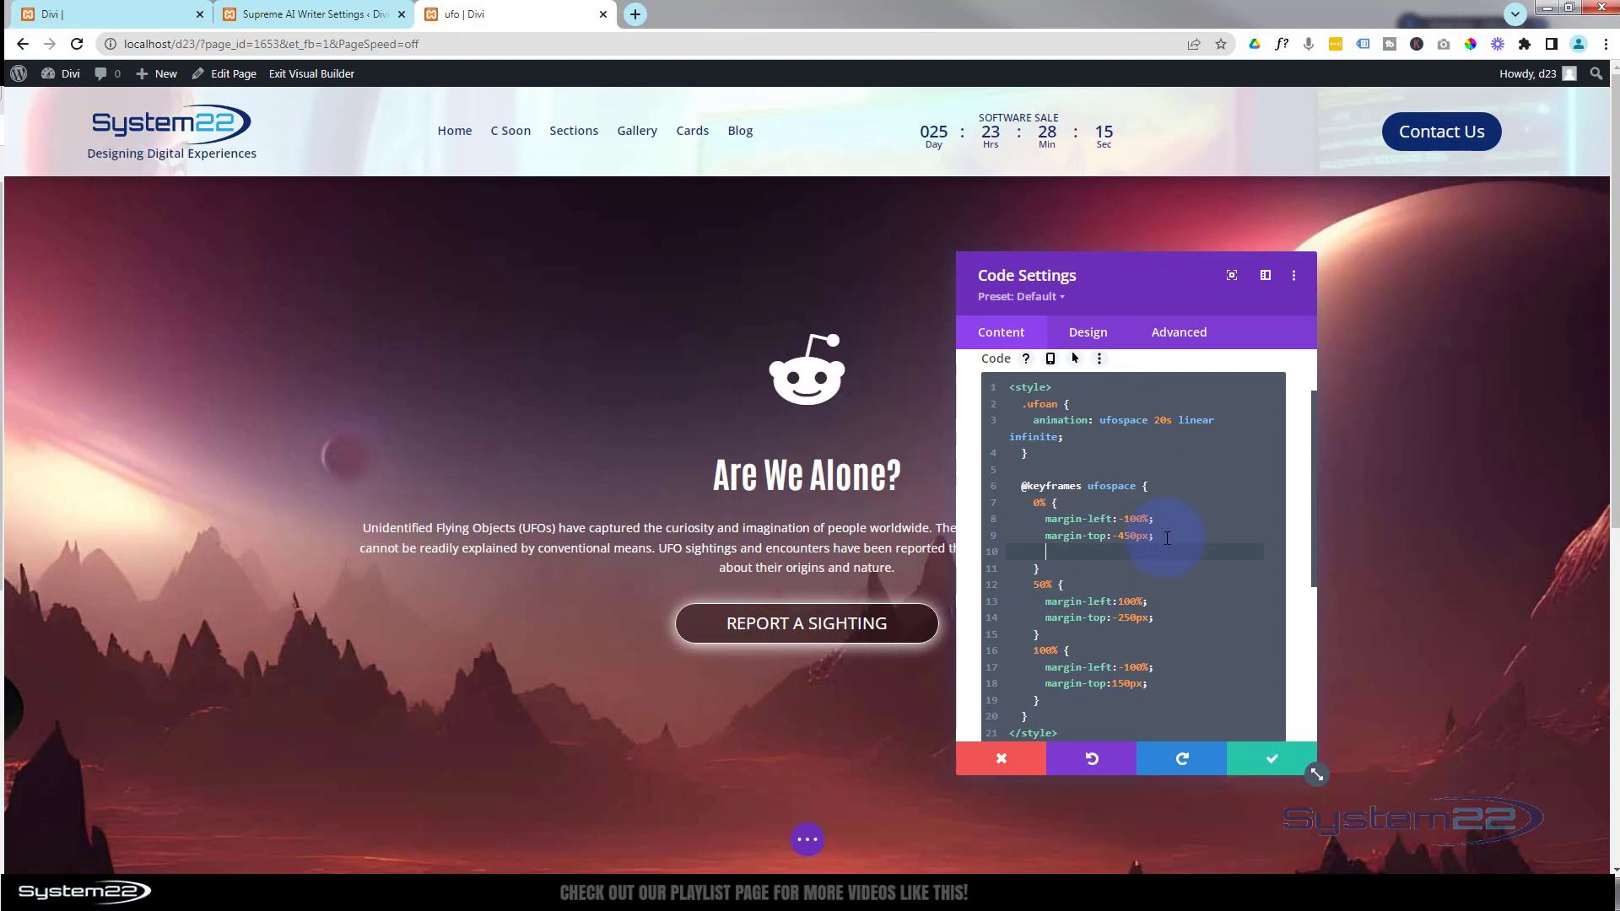
text(transform)
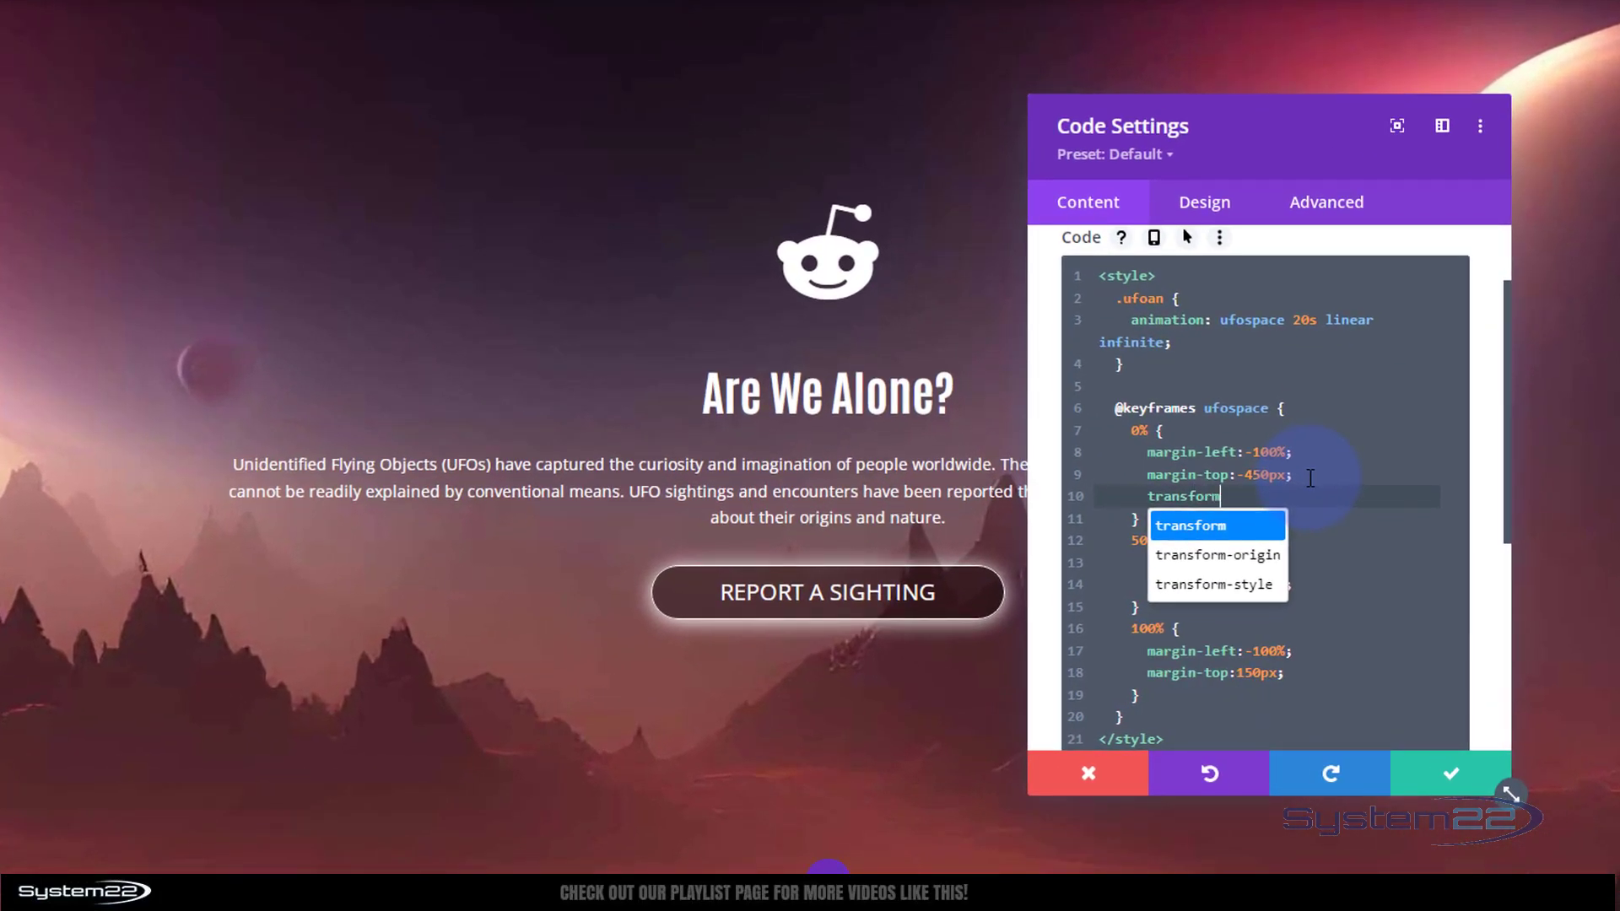
text(:scale)
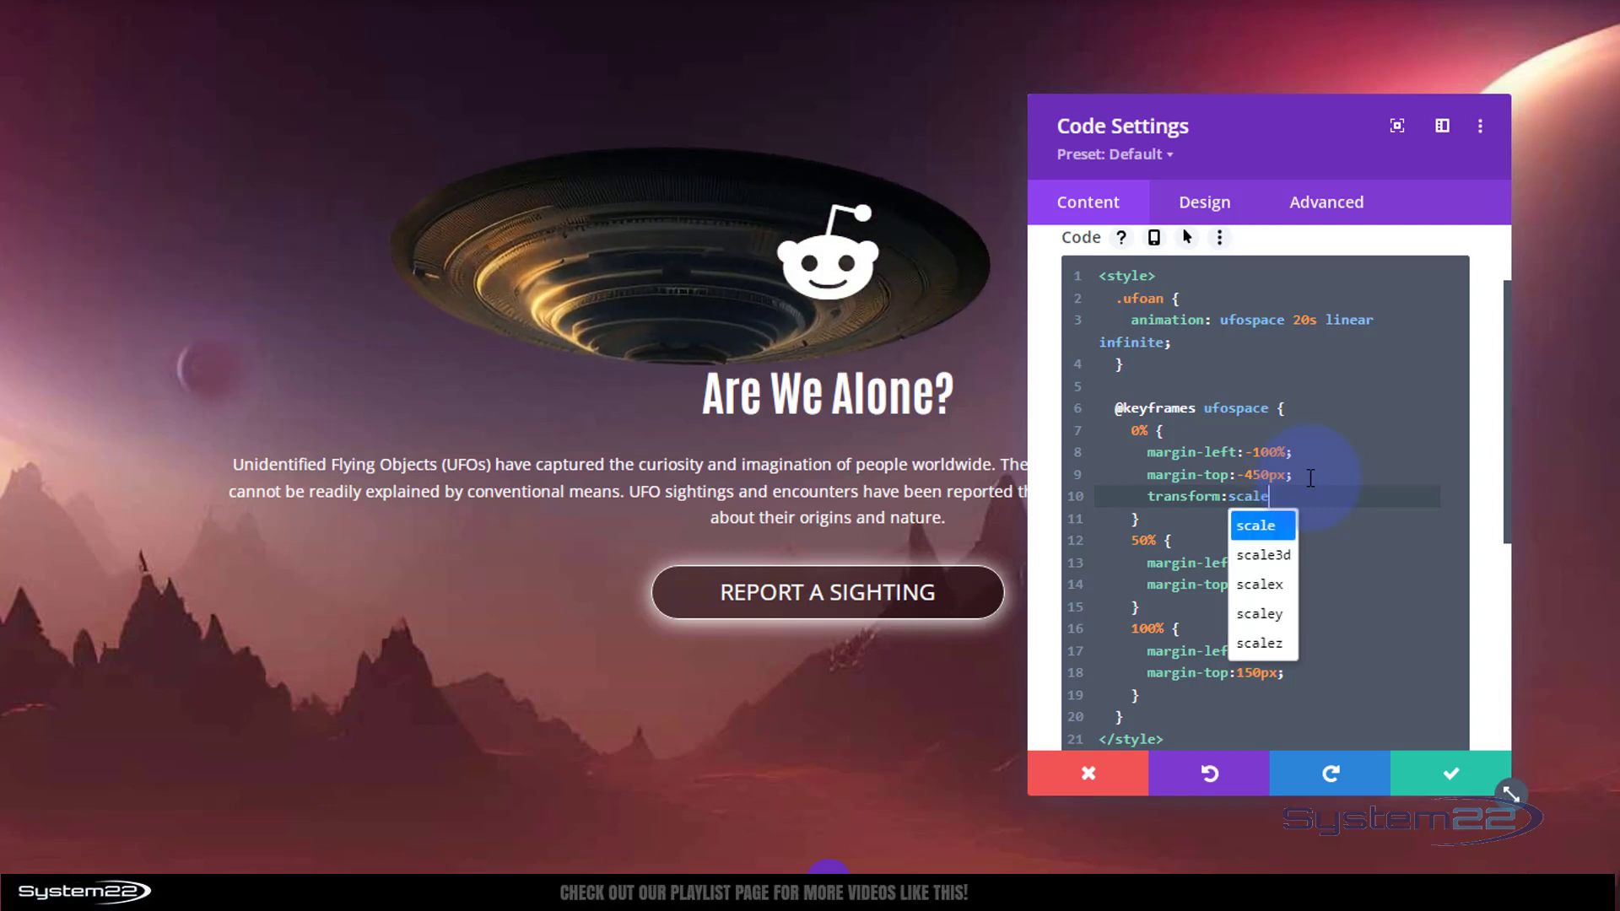
text(()
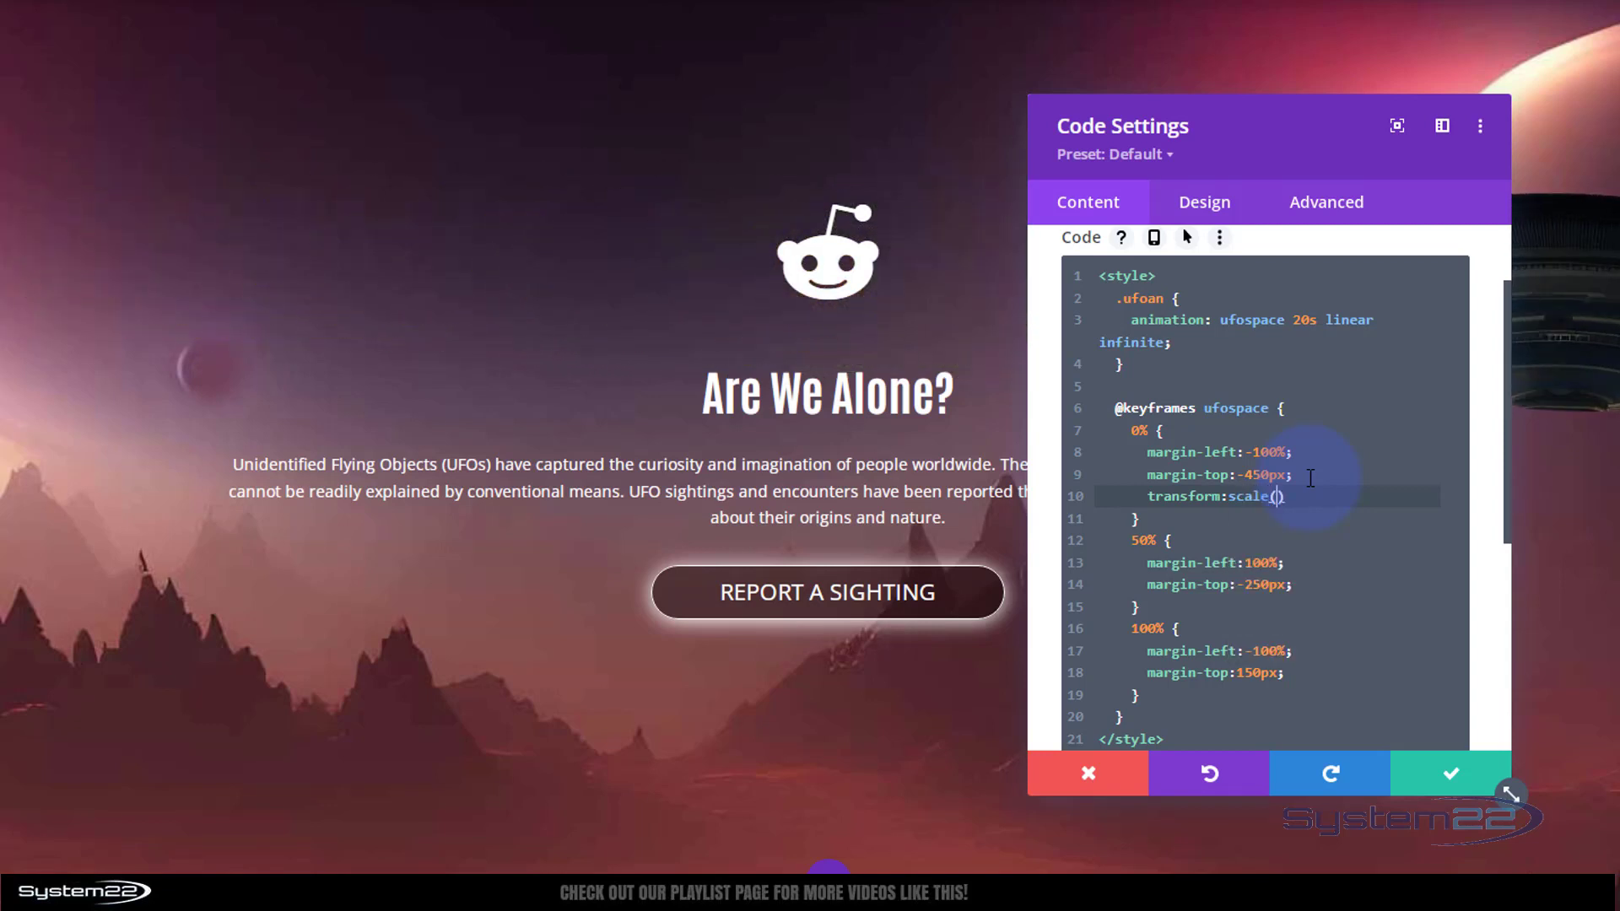
text(2)
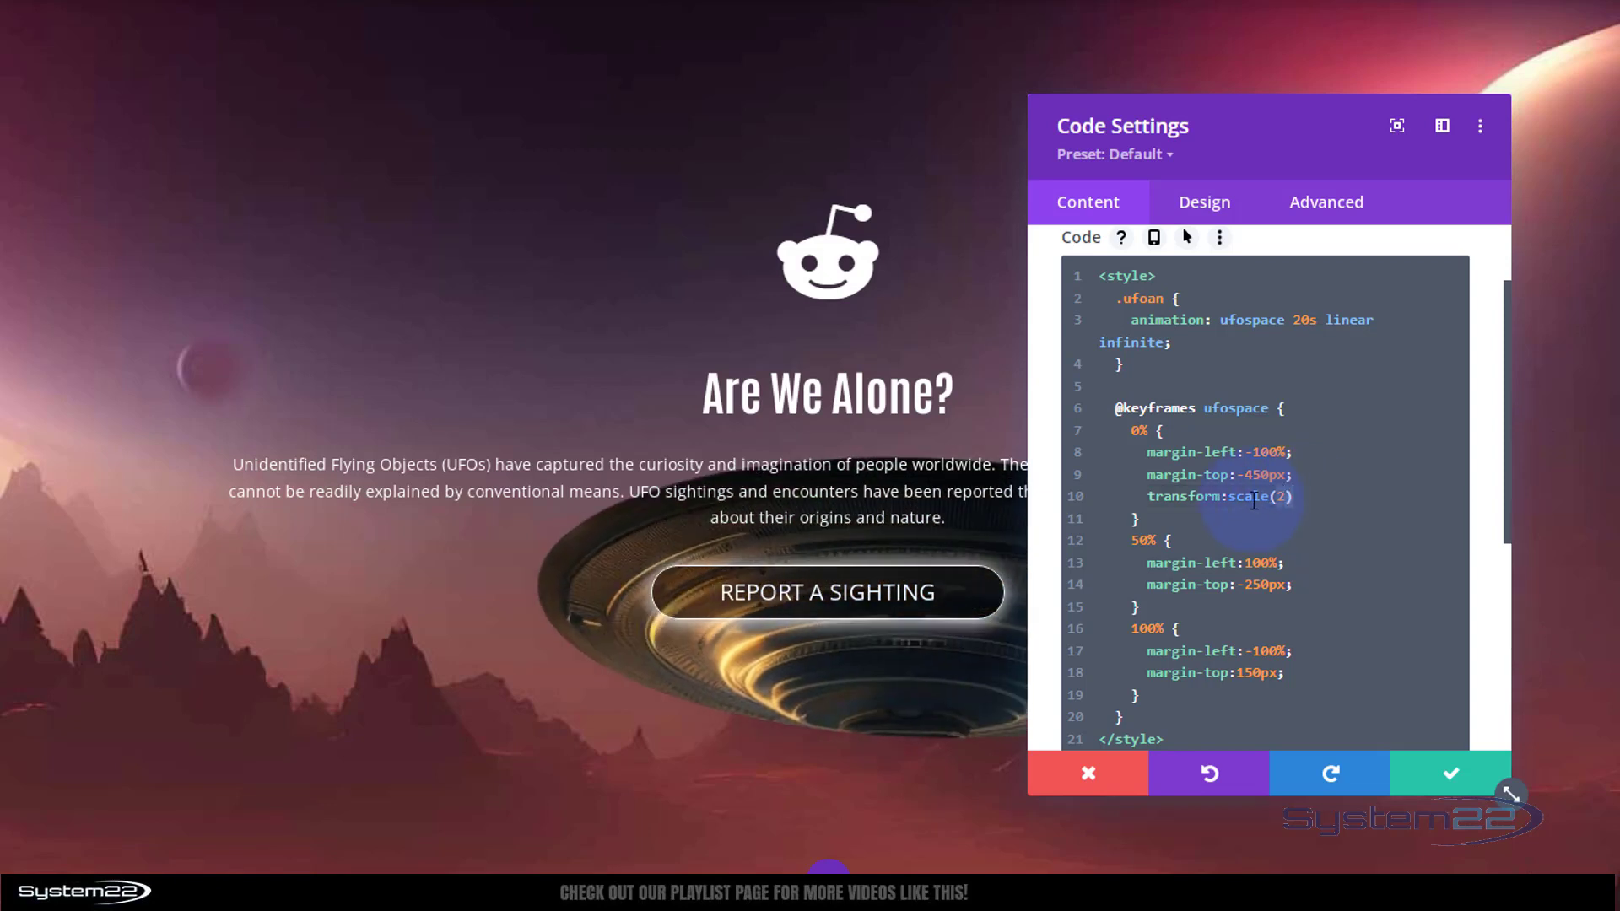
Copy the scale transform into the other keyframes, using scale(.5) reduced to scale(.25) at 50%, and scale(1) at 100%
drag(1297, 499, 1336, 494)
key(ctrl+c)
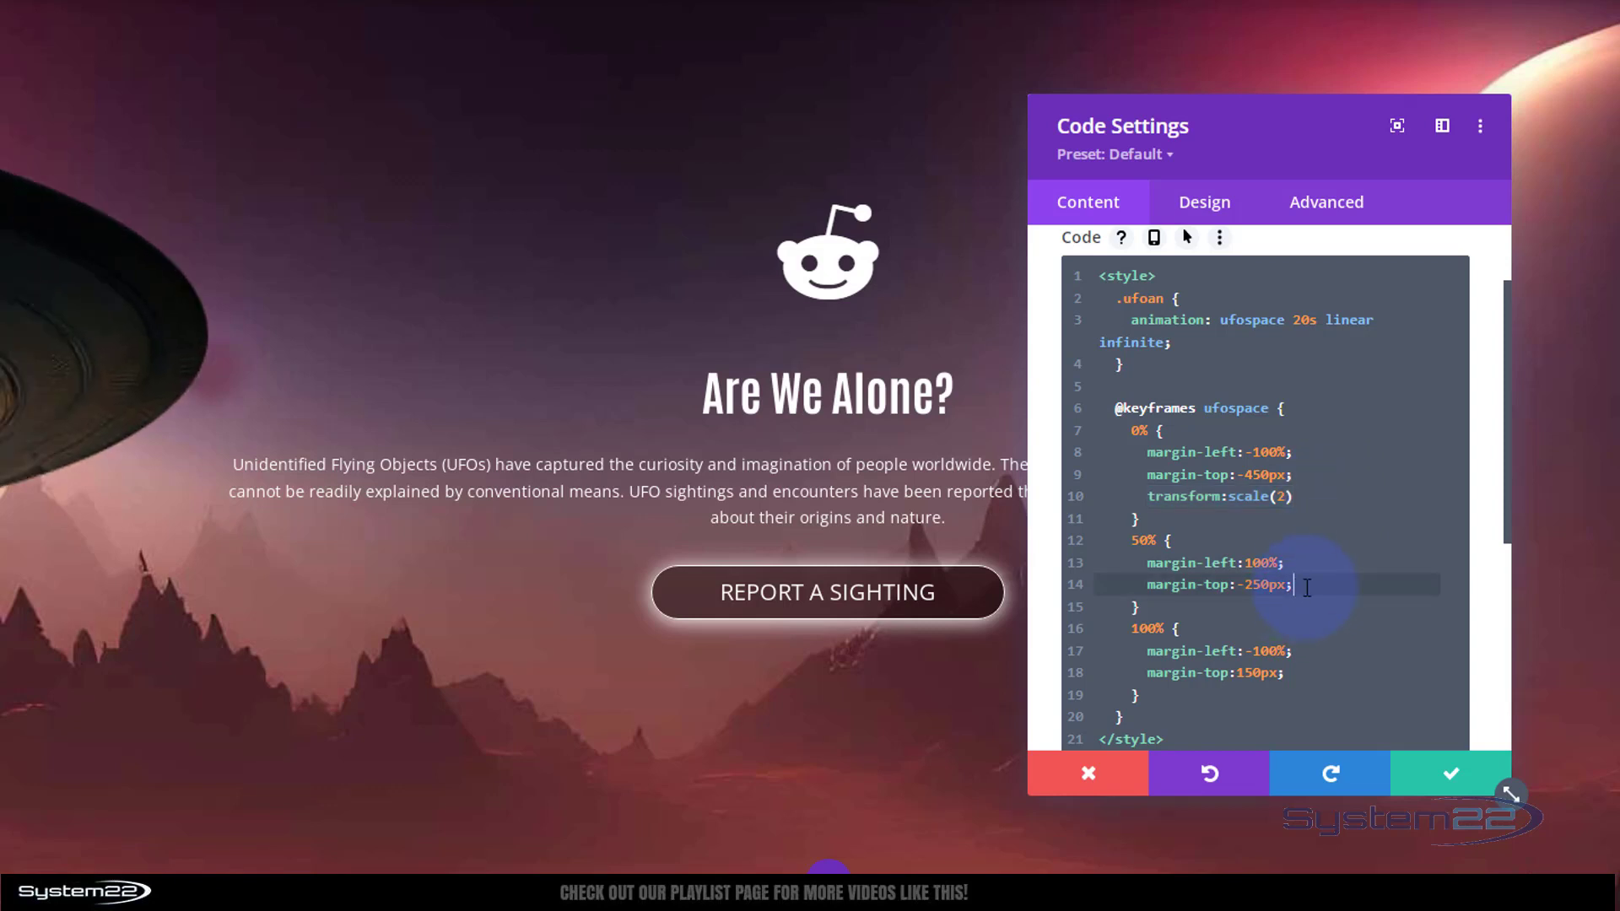
key(Return)
key(ctrl+v)
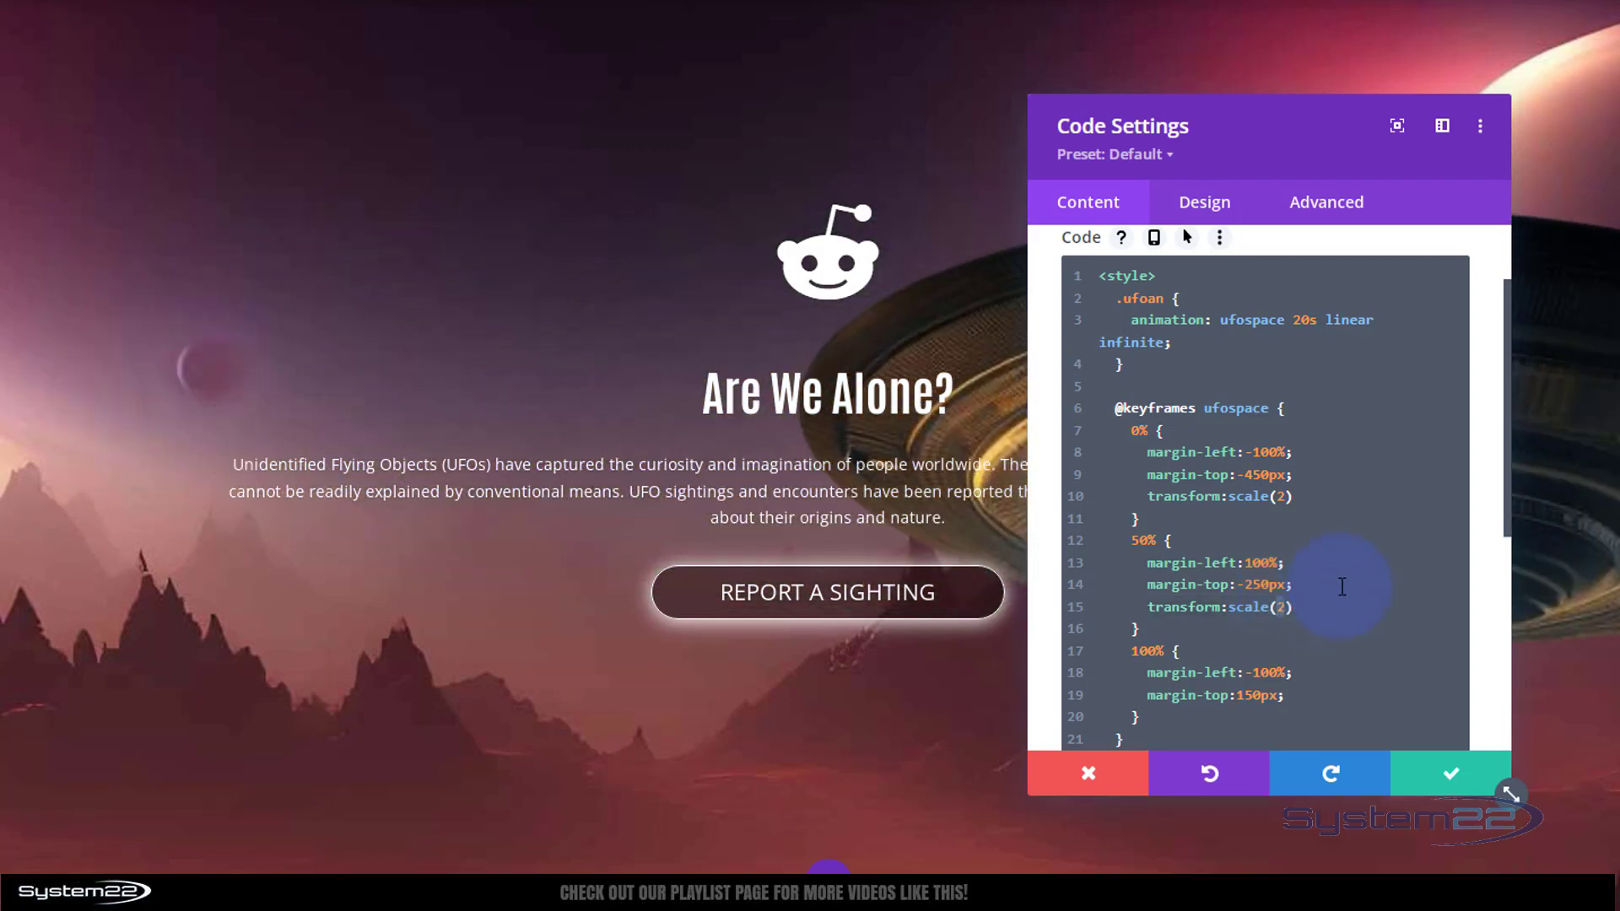
text(.5)
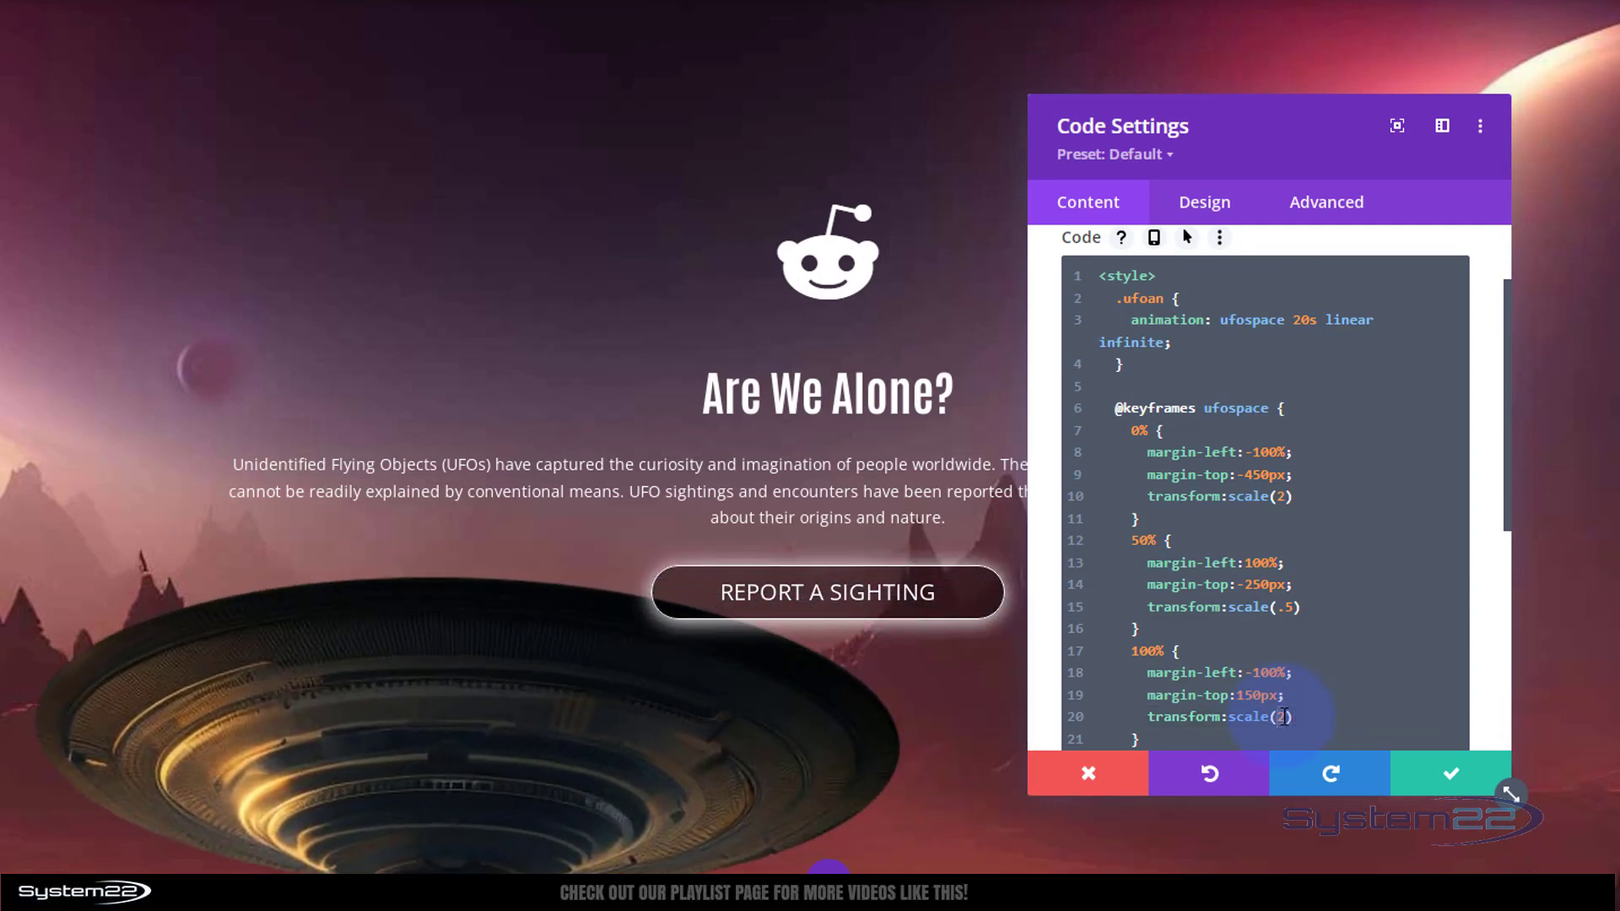
text(1)
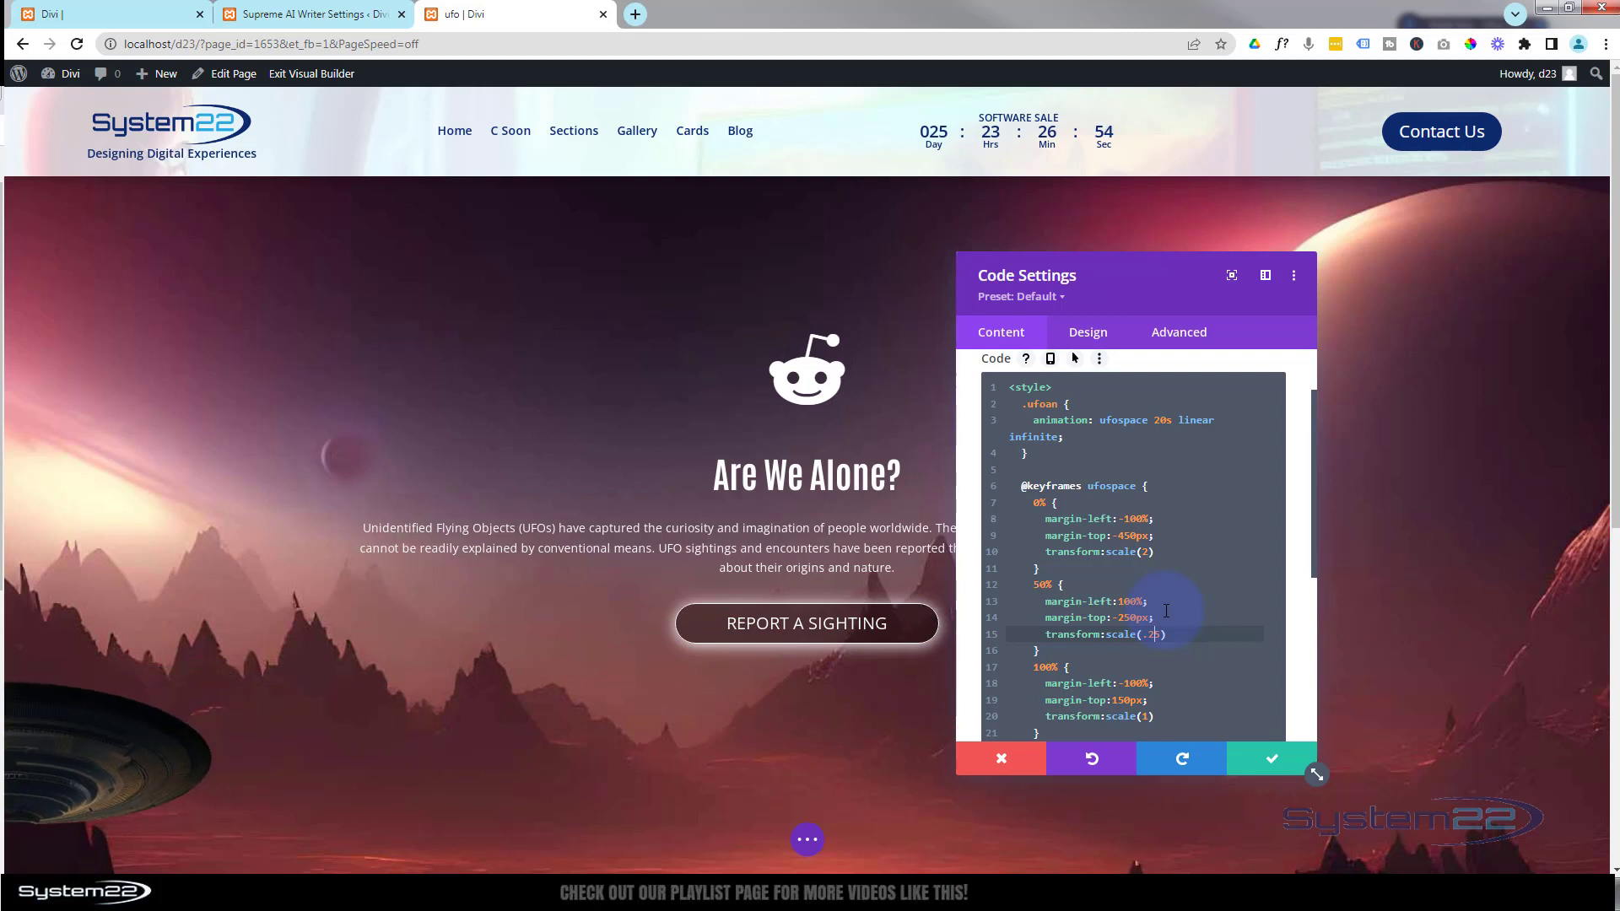
Accept the Code module settings and save the page draft
click(1272, 762)
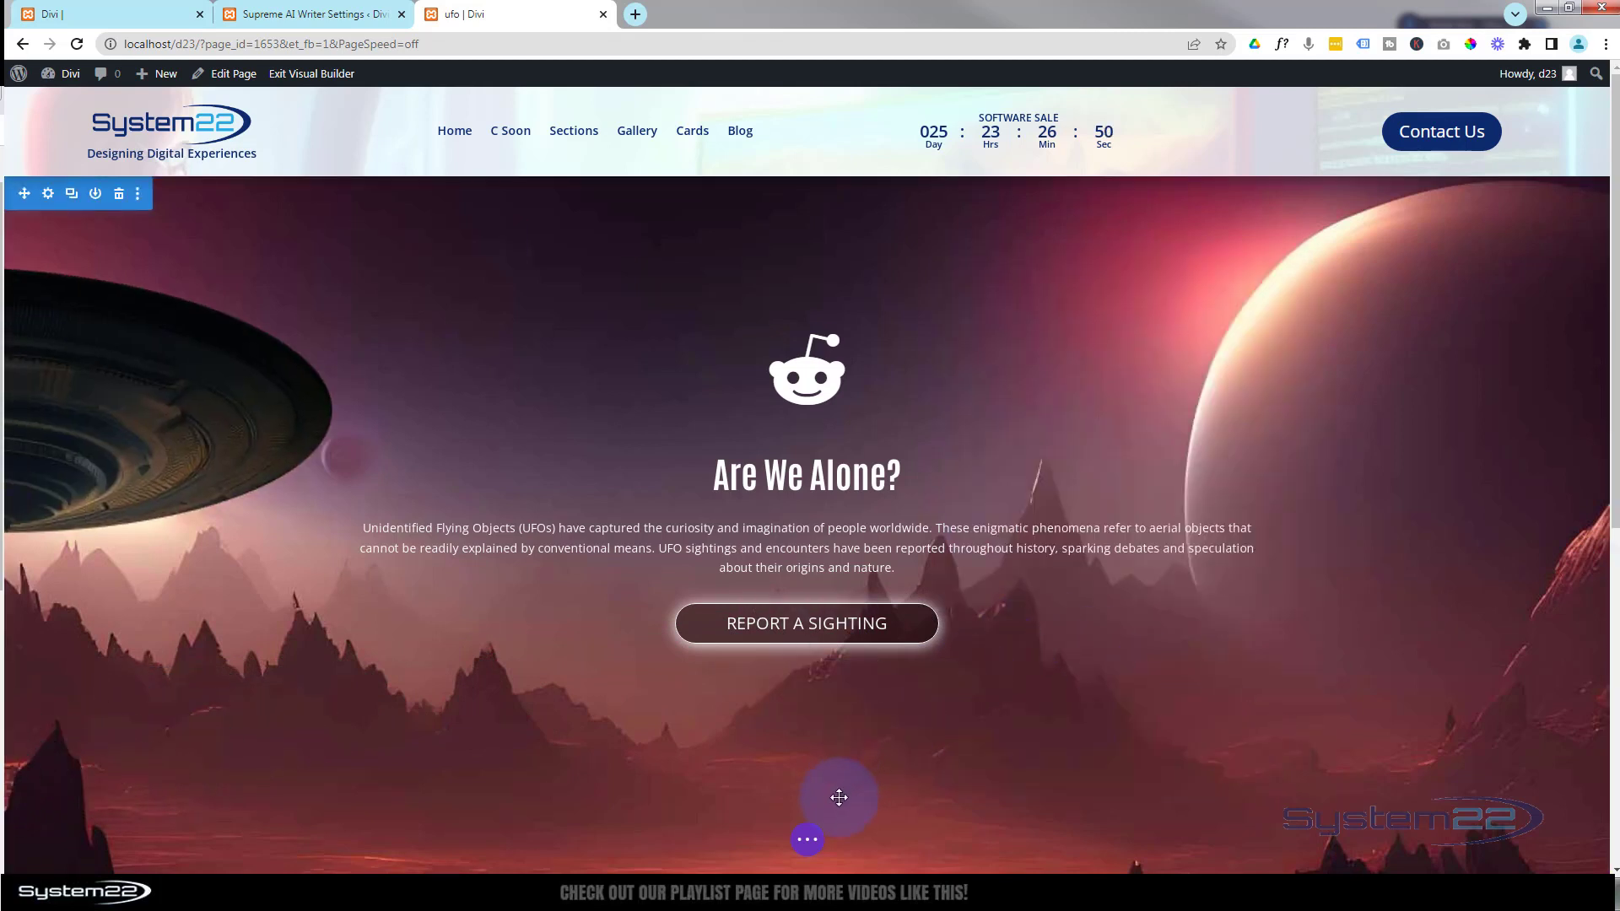
click(810, 840)
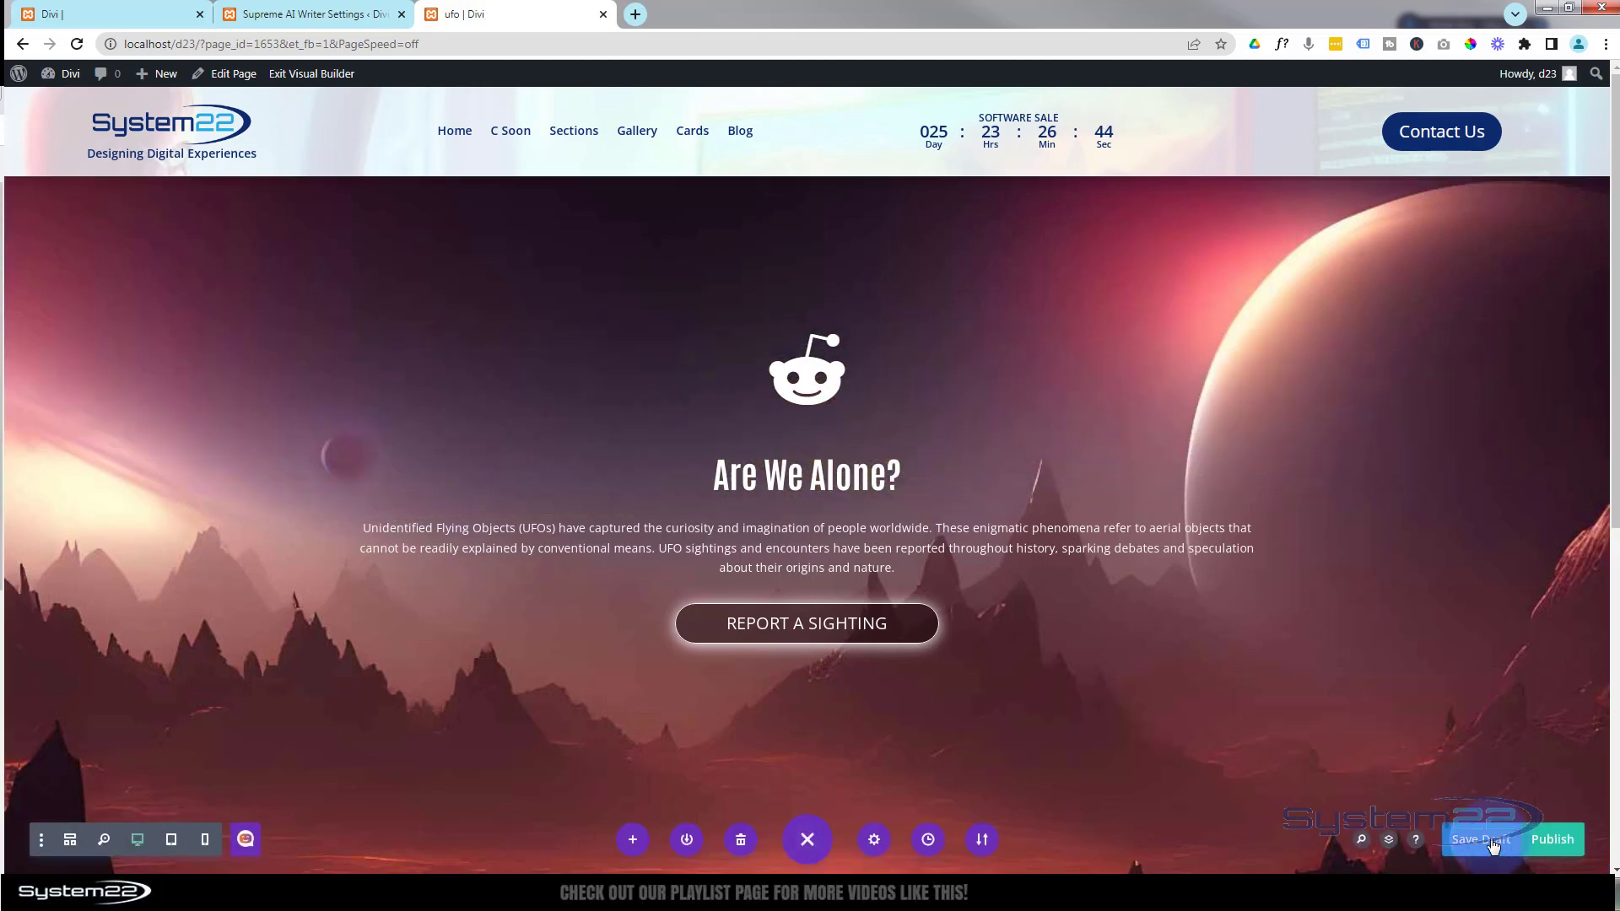
Exit the Visual Builder to view the animation on the front-end page, and enable the builder again
click(341, 75)
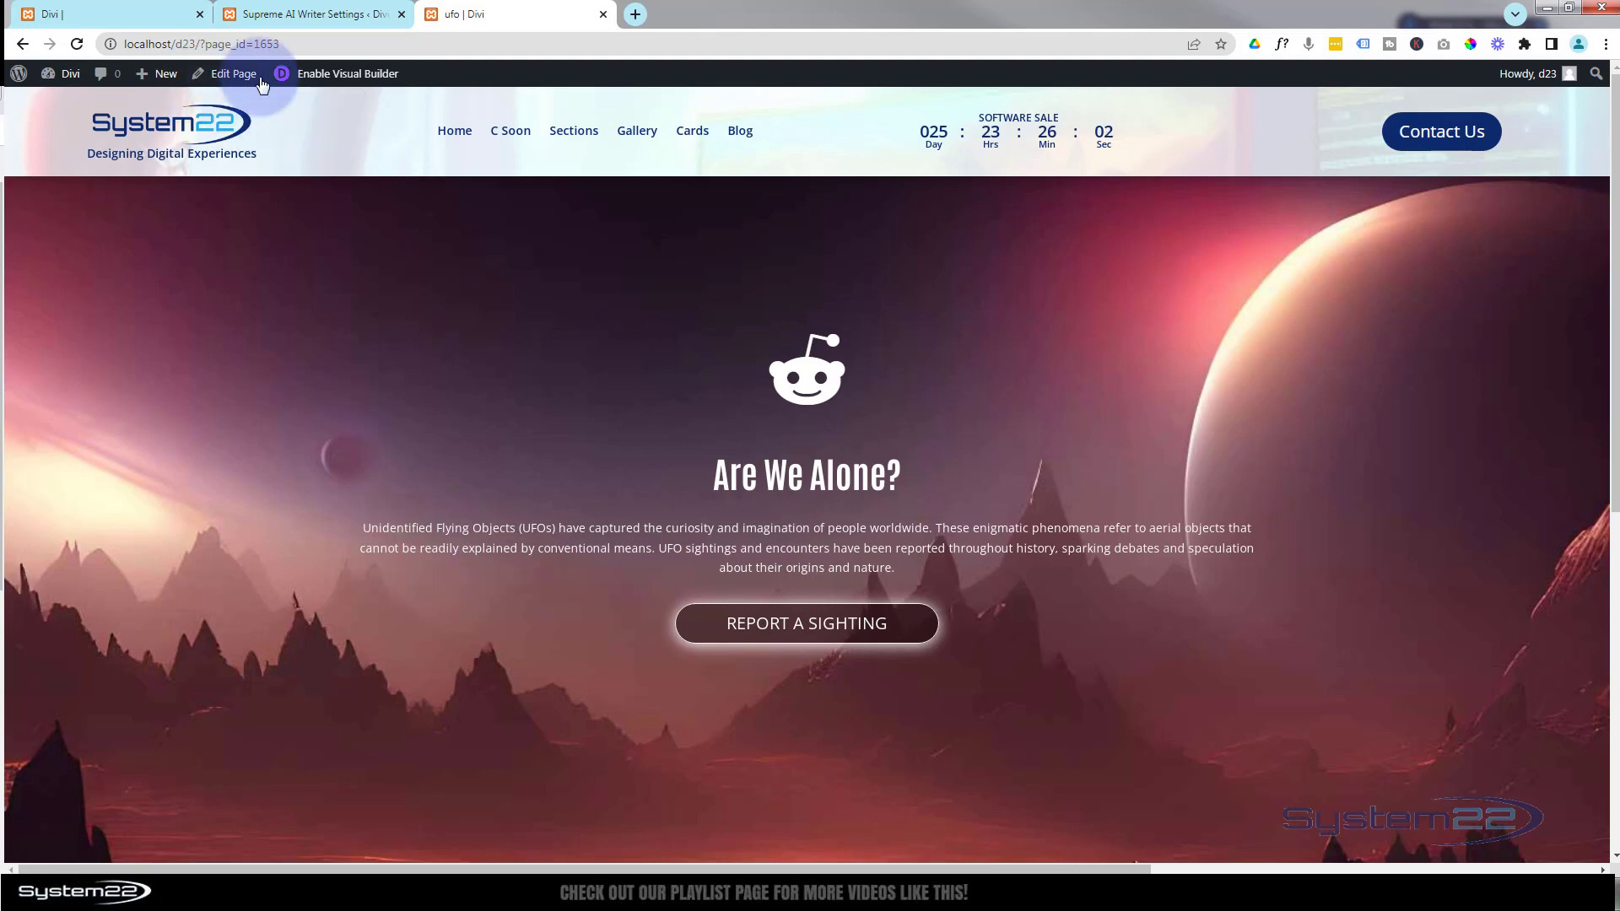
click(329, 74)
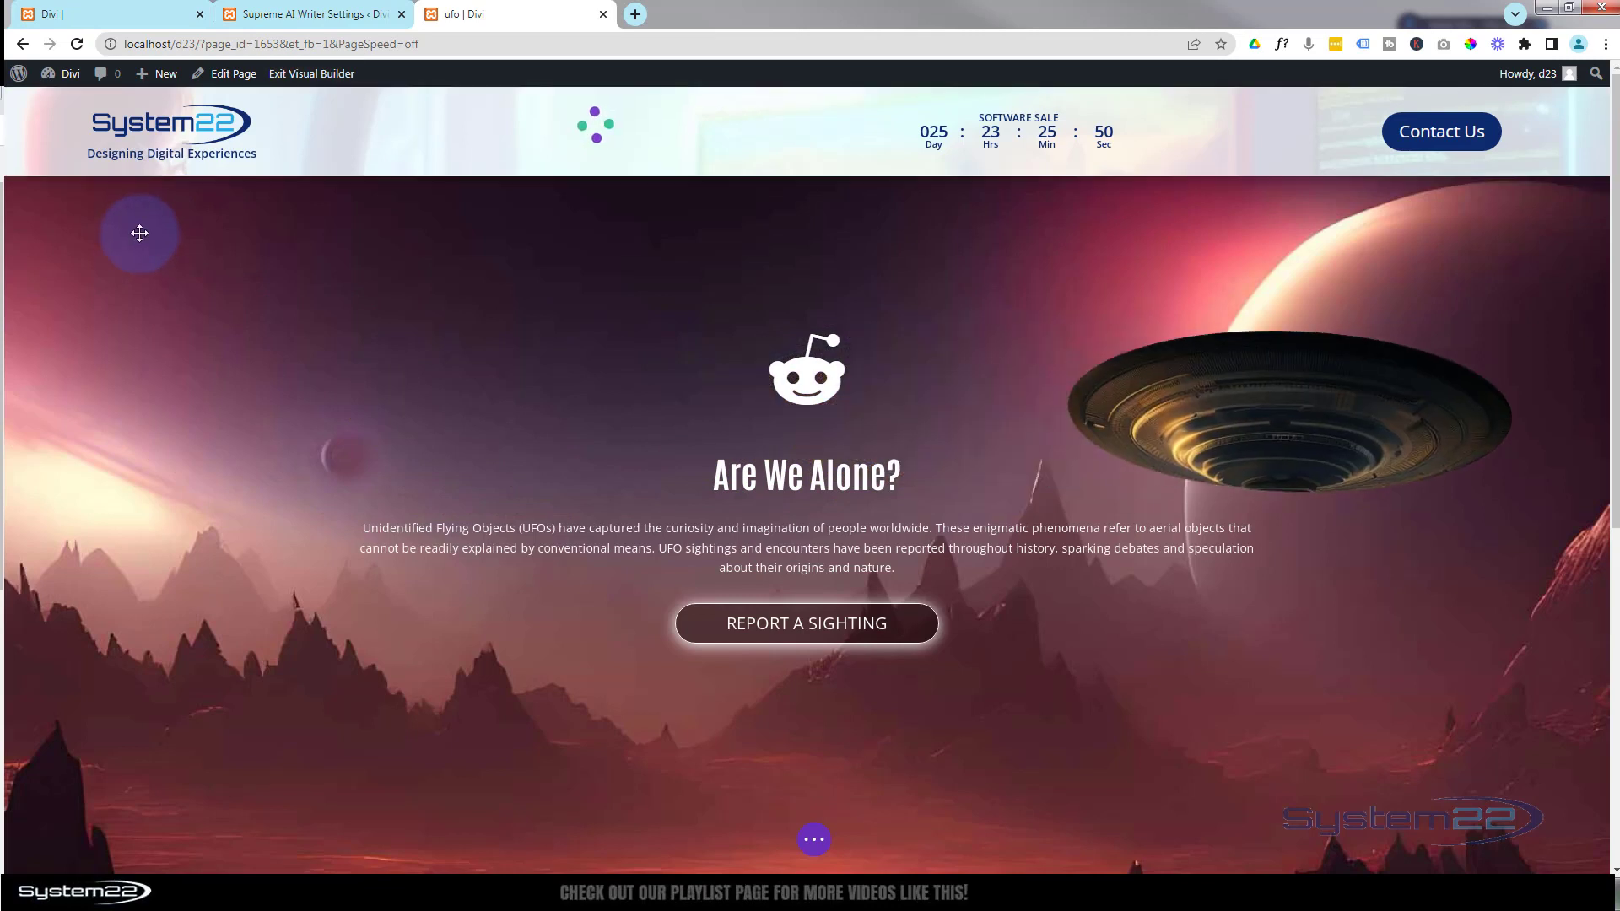
Set both the horizontal and vertical overflow of the UFO hero section to Hidden in its visibility settings
mouse_move(139, 245)
click(46, 195)
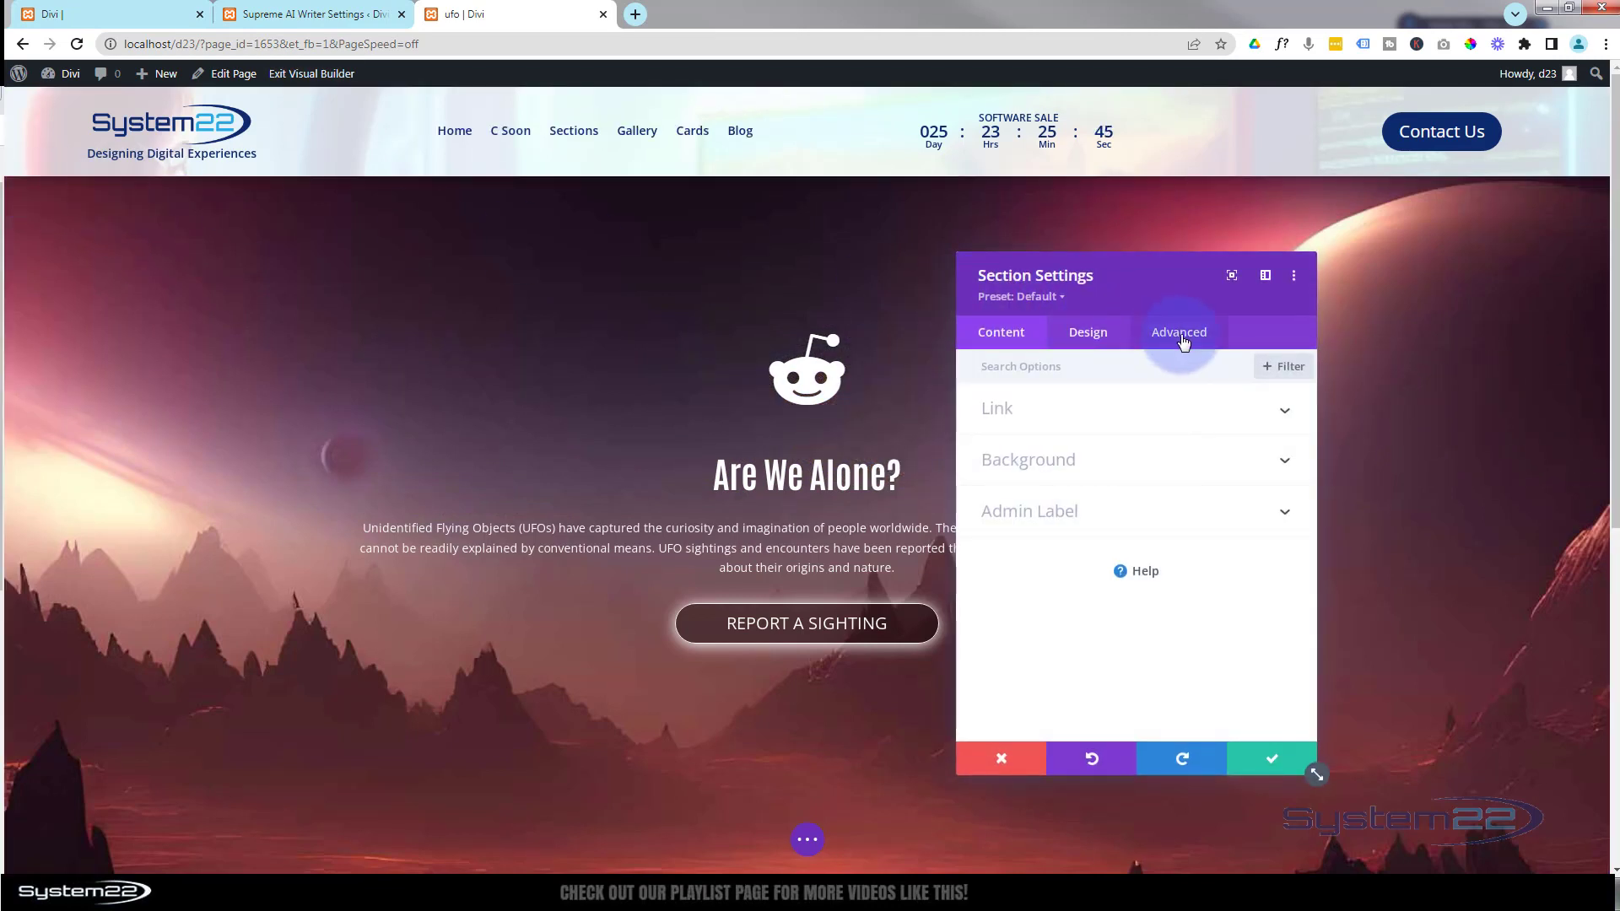
click(1182, 338)
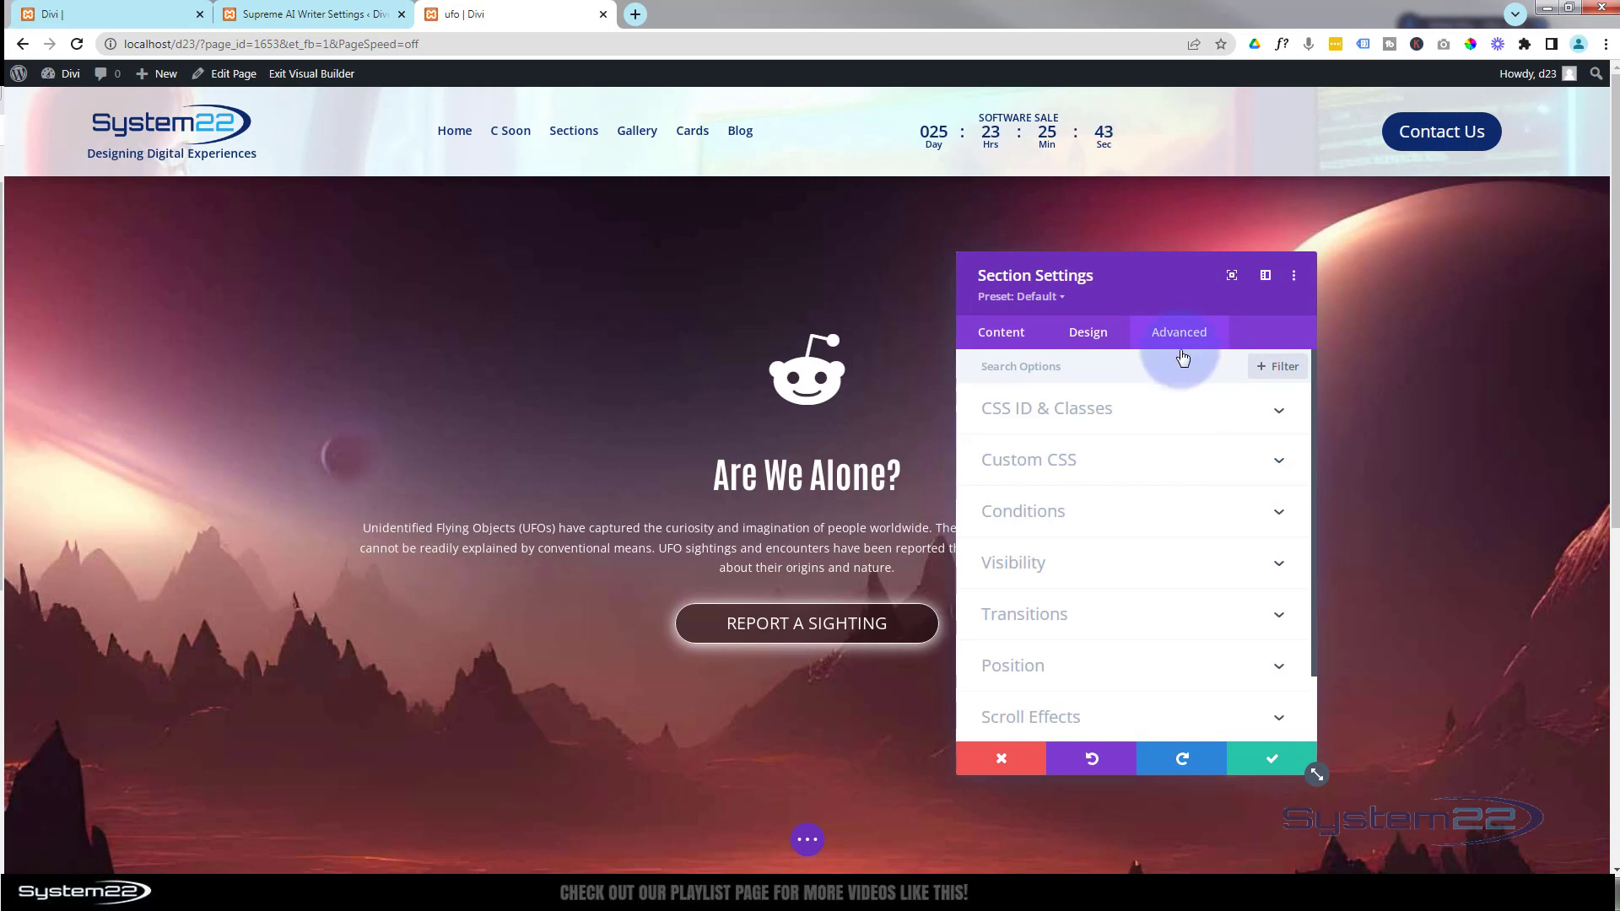
click(1176, 577)
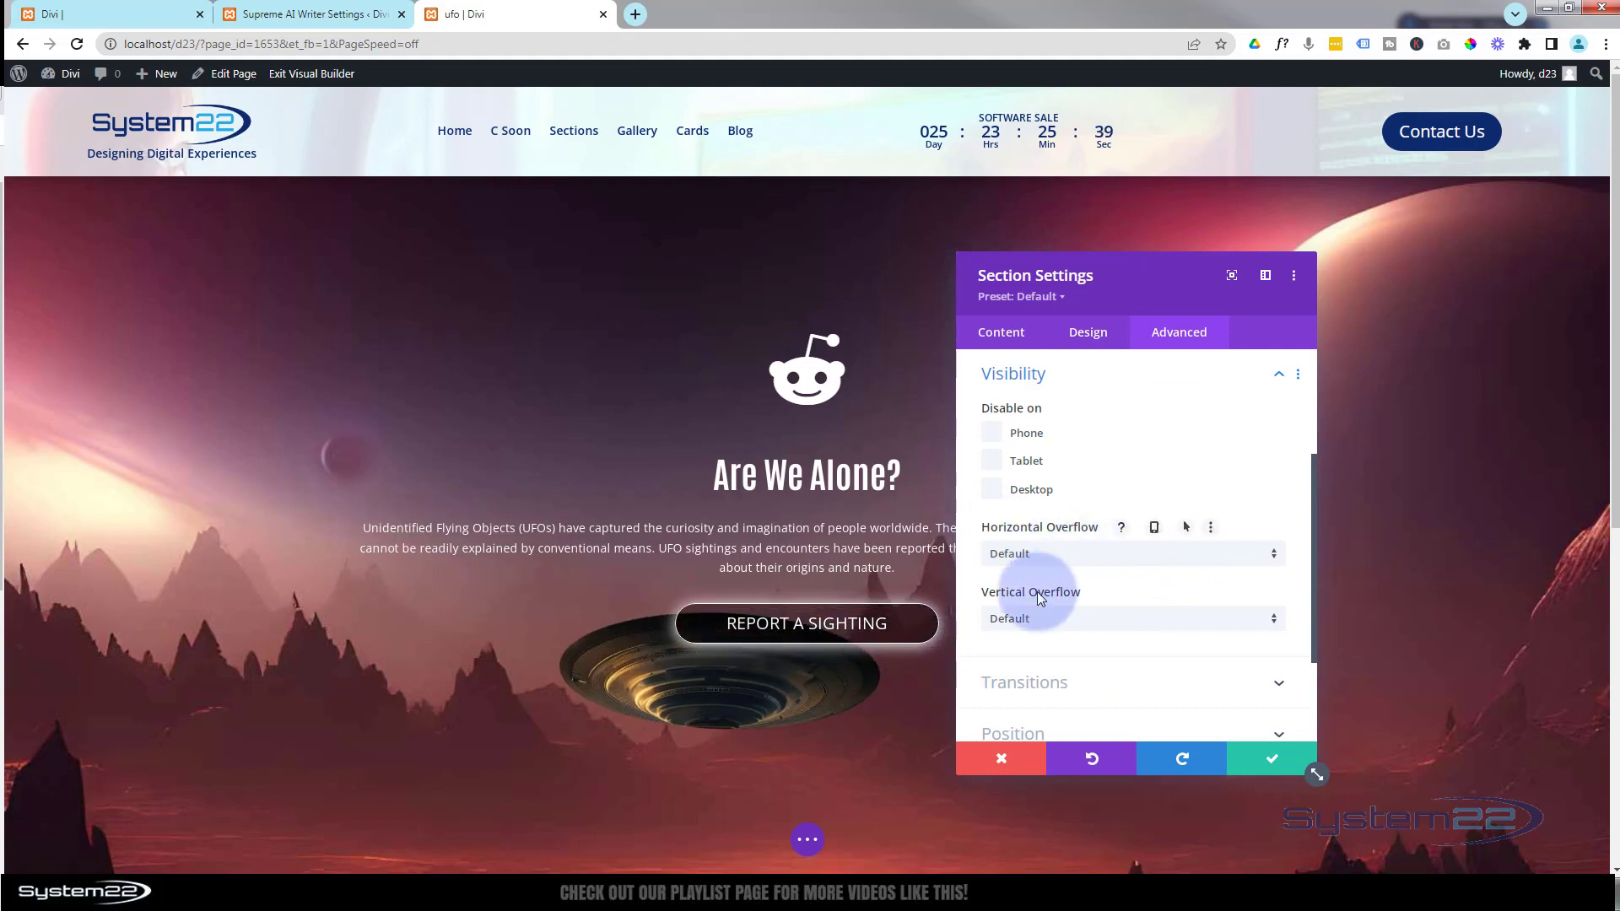
click(1052, 561)
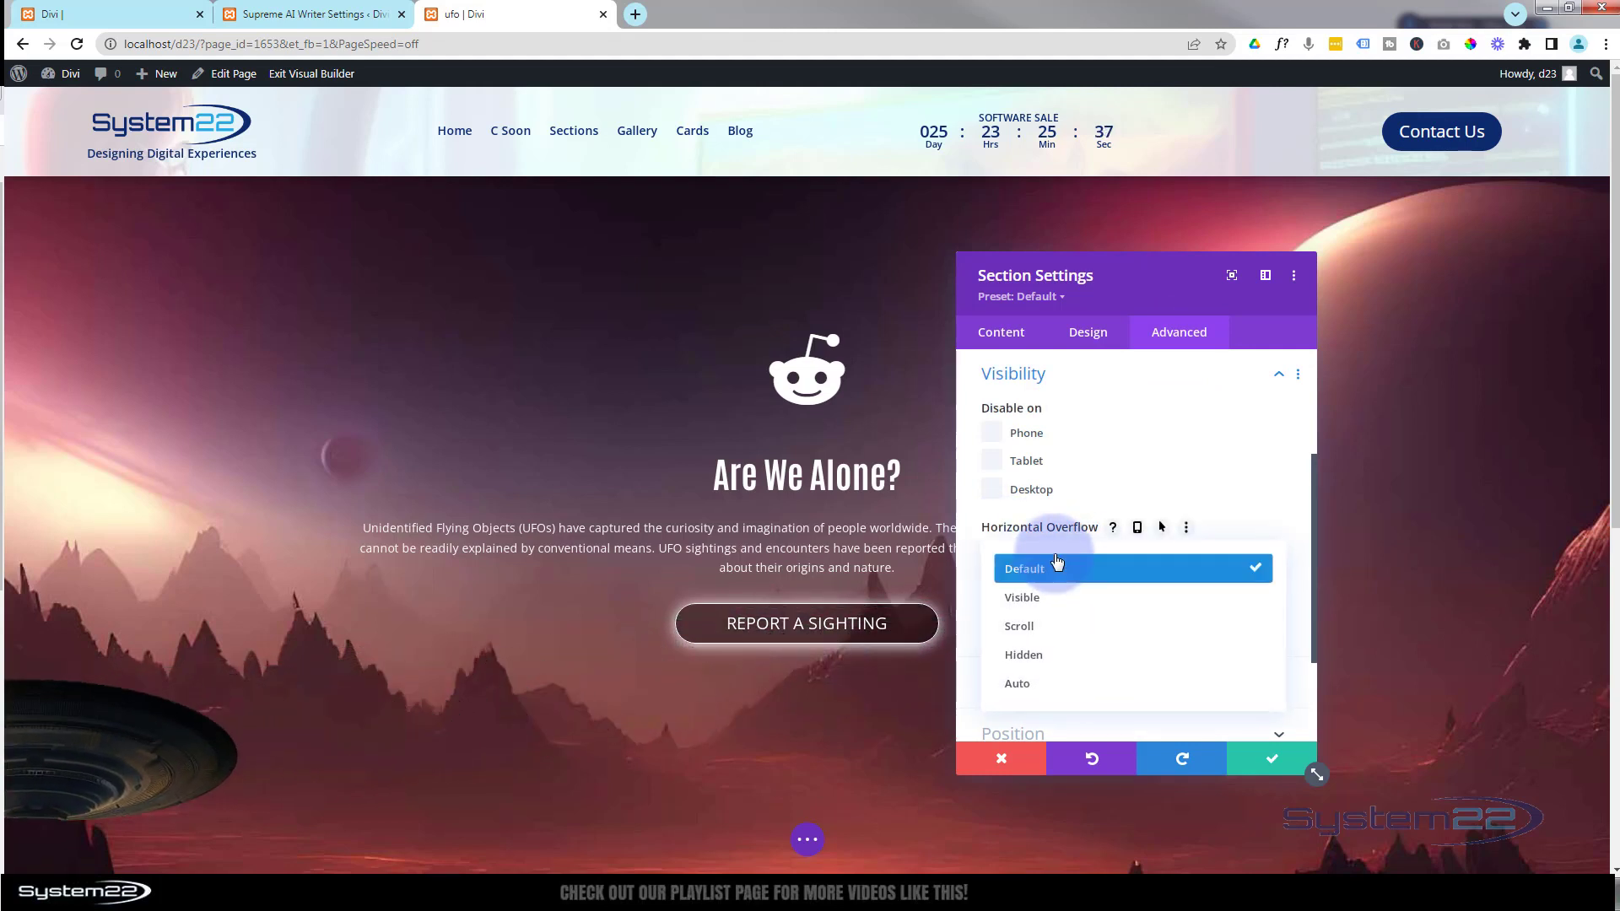
click(1054, 667)
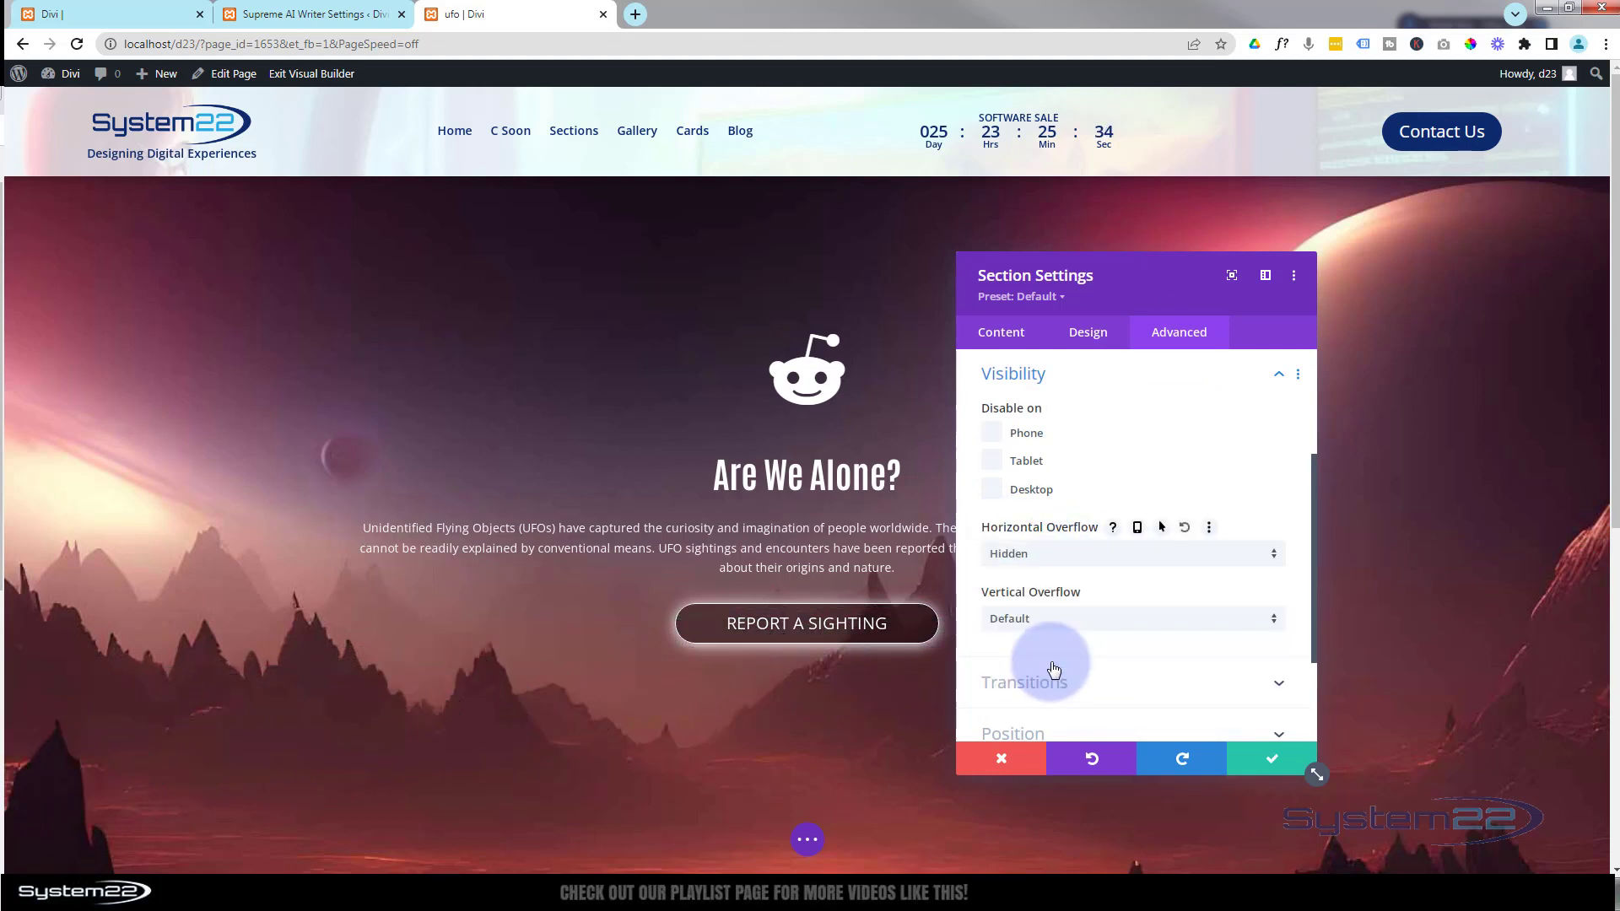
click(1074, 626)
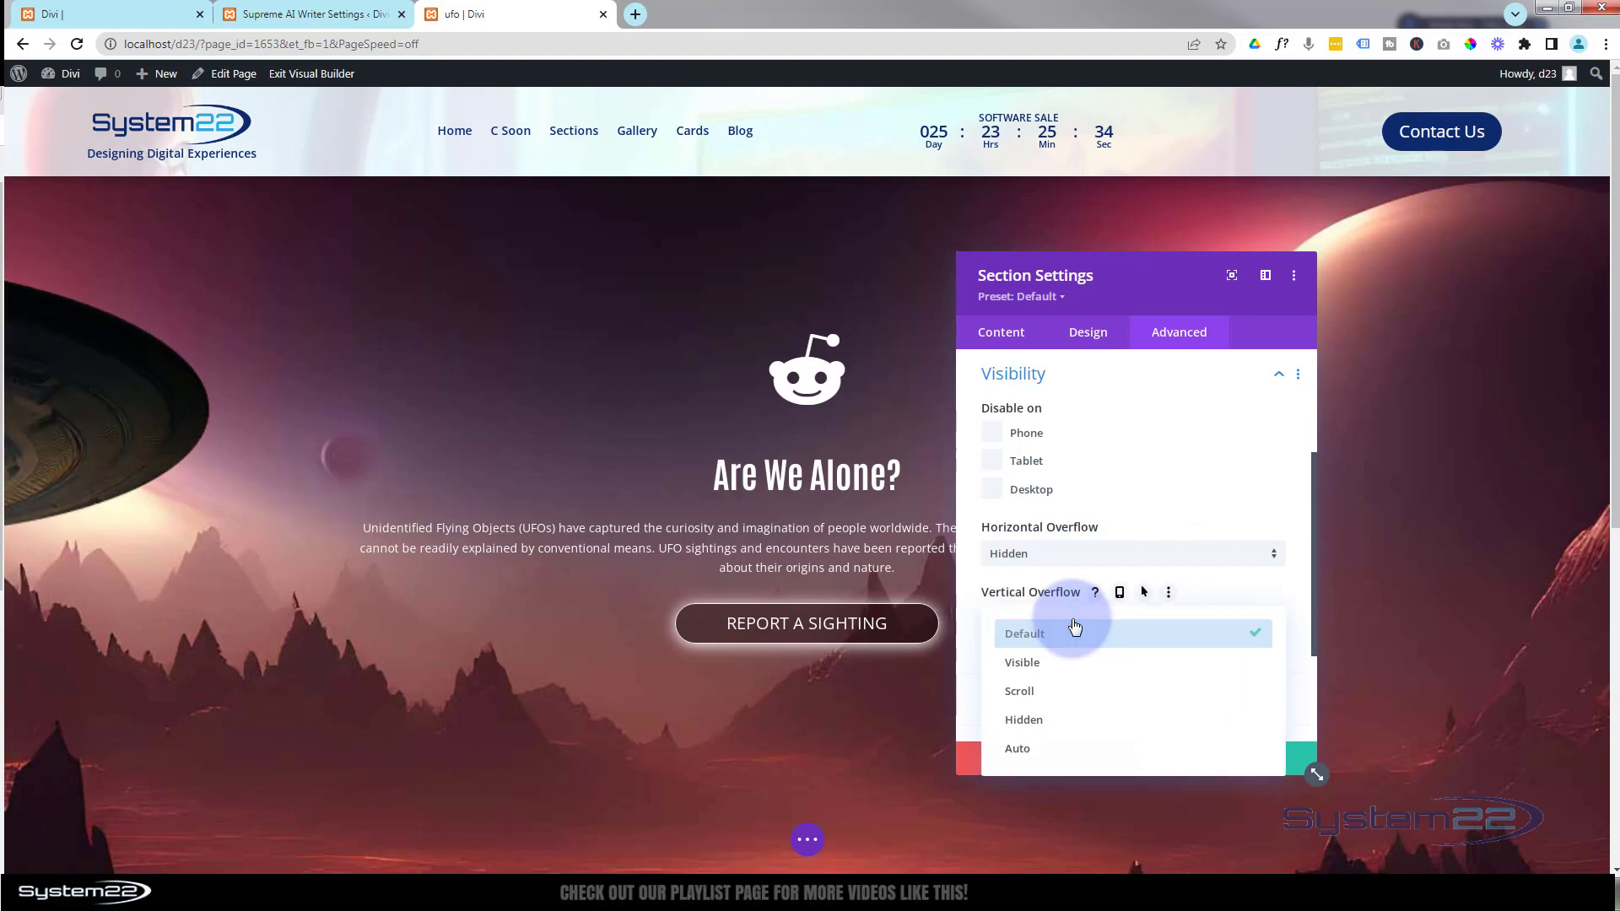
click(1080, 721)
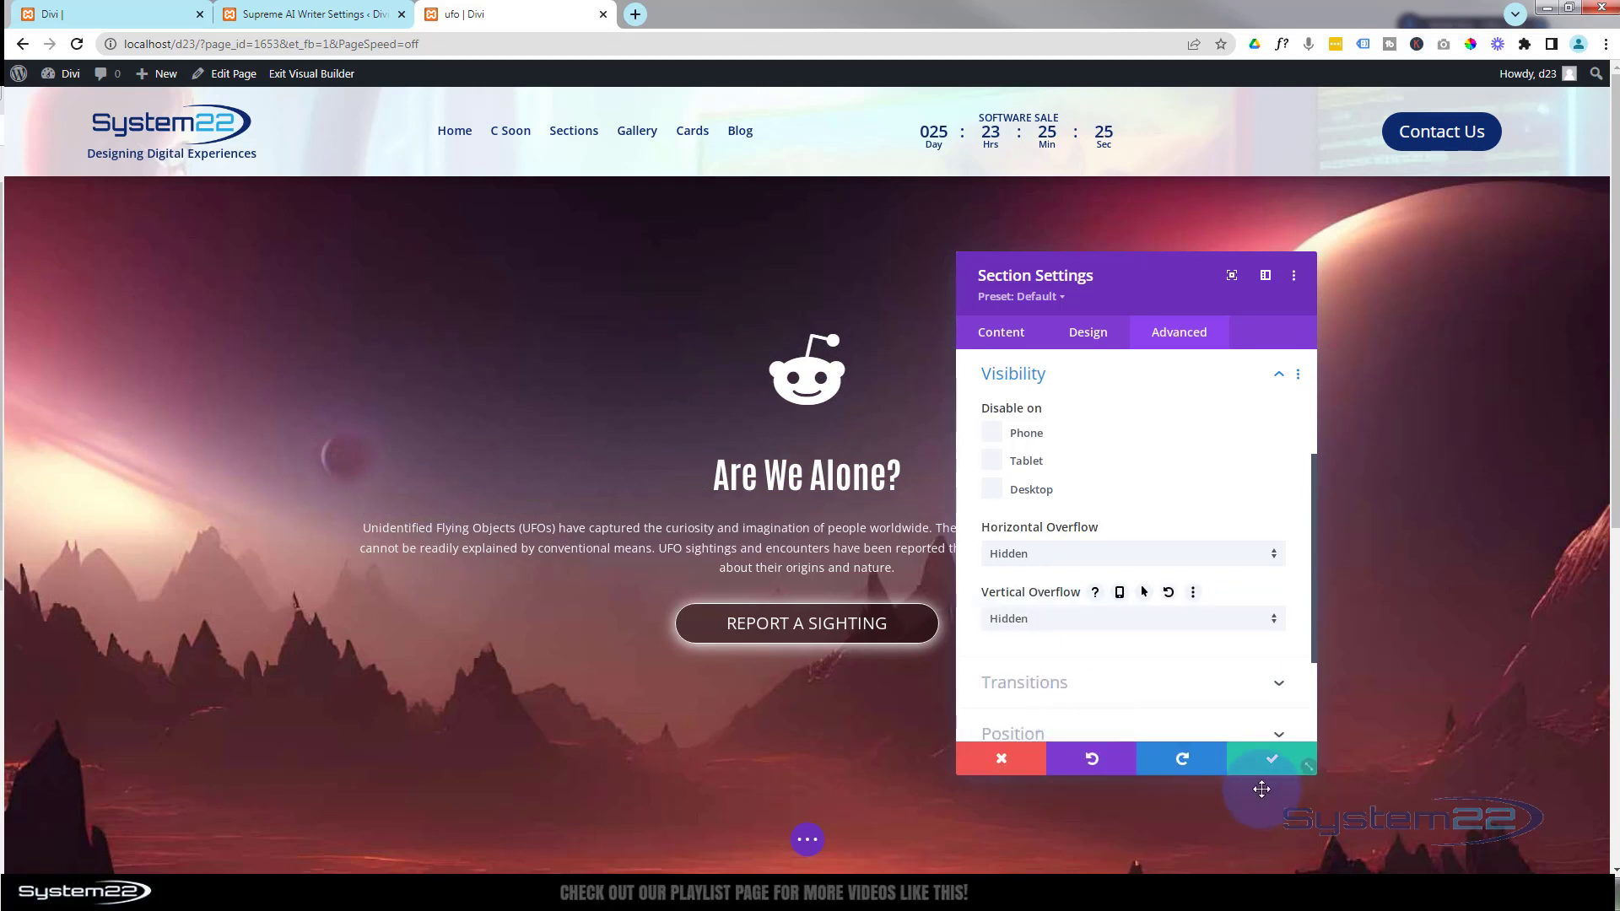
Save the section settings and the page draft, and exit the Visual Builder to the front-end page
click(1268, 764)
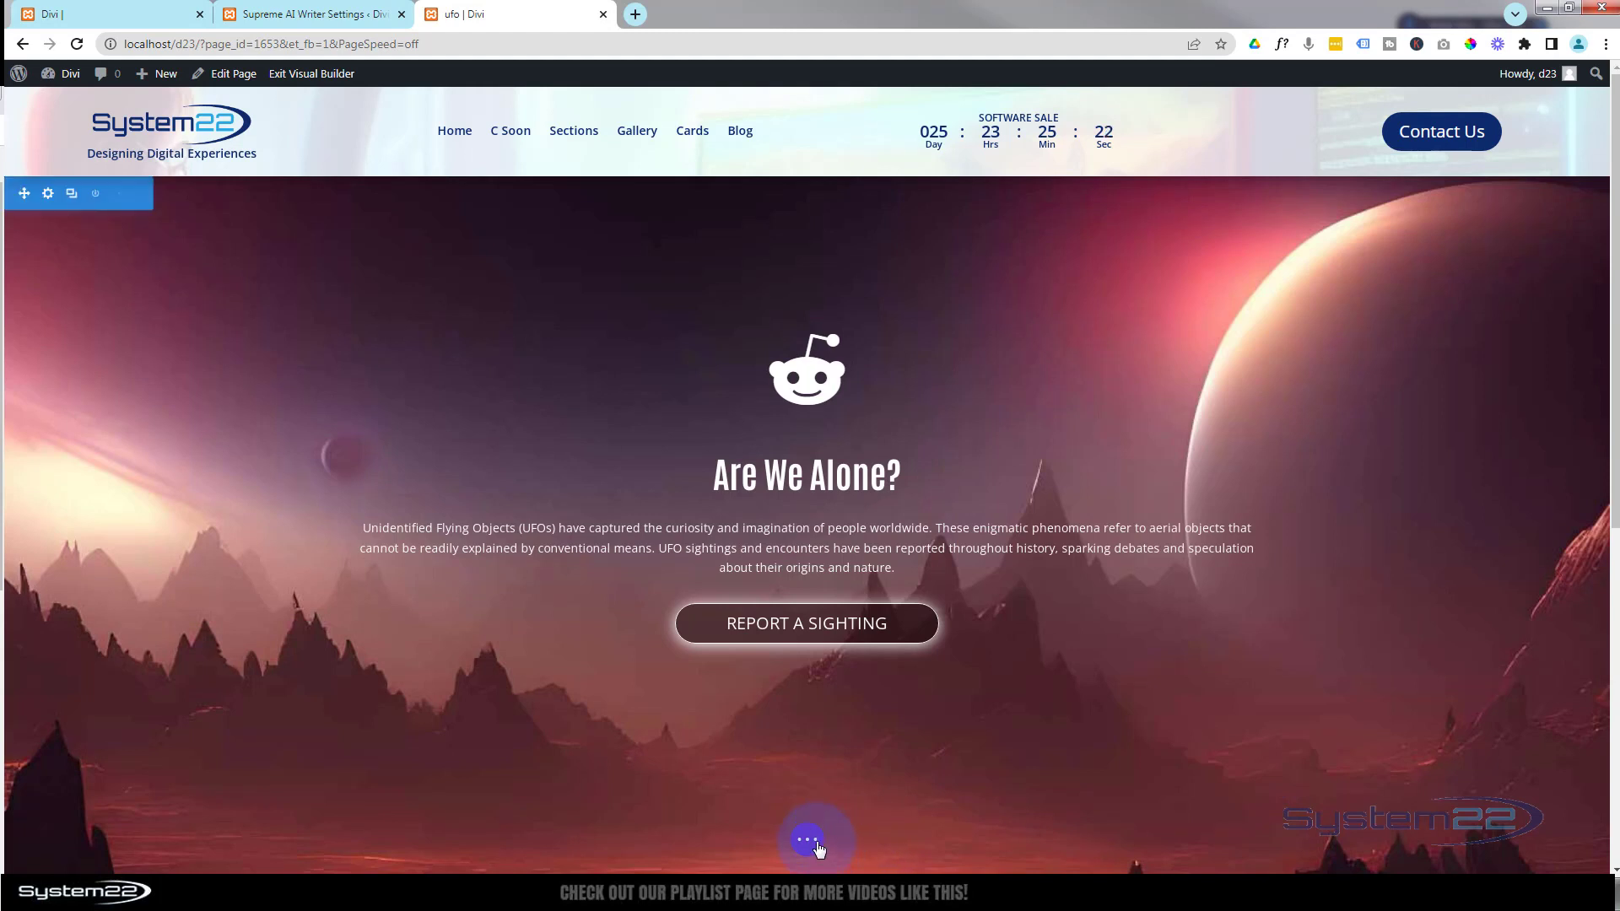
click(1483, 839)
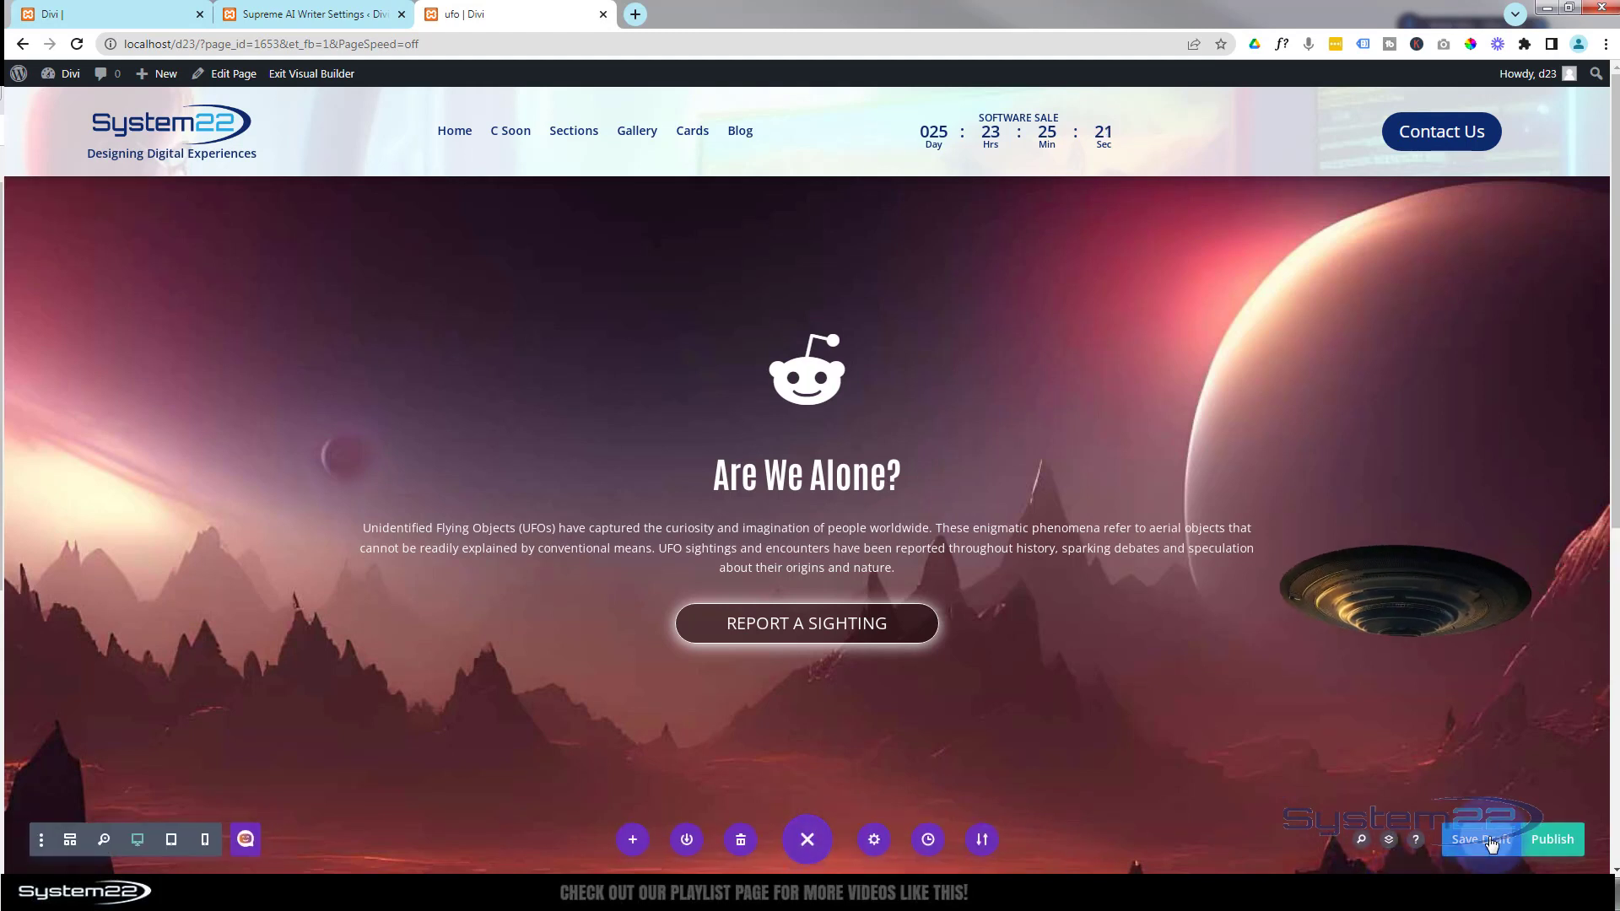
click(332, 75)
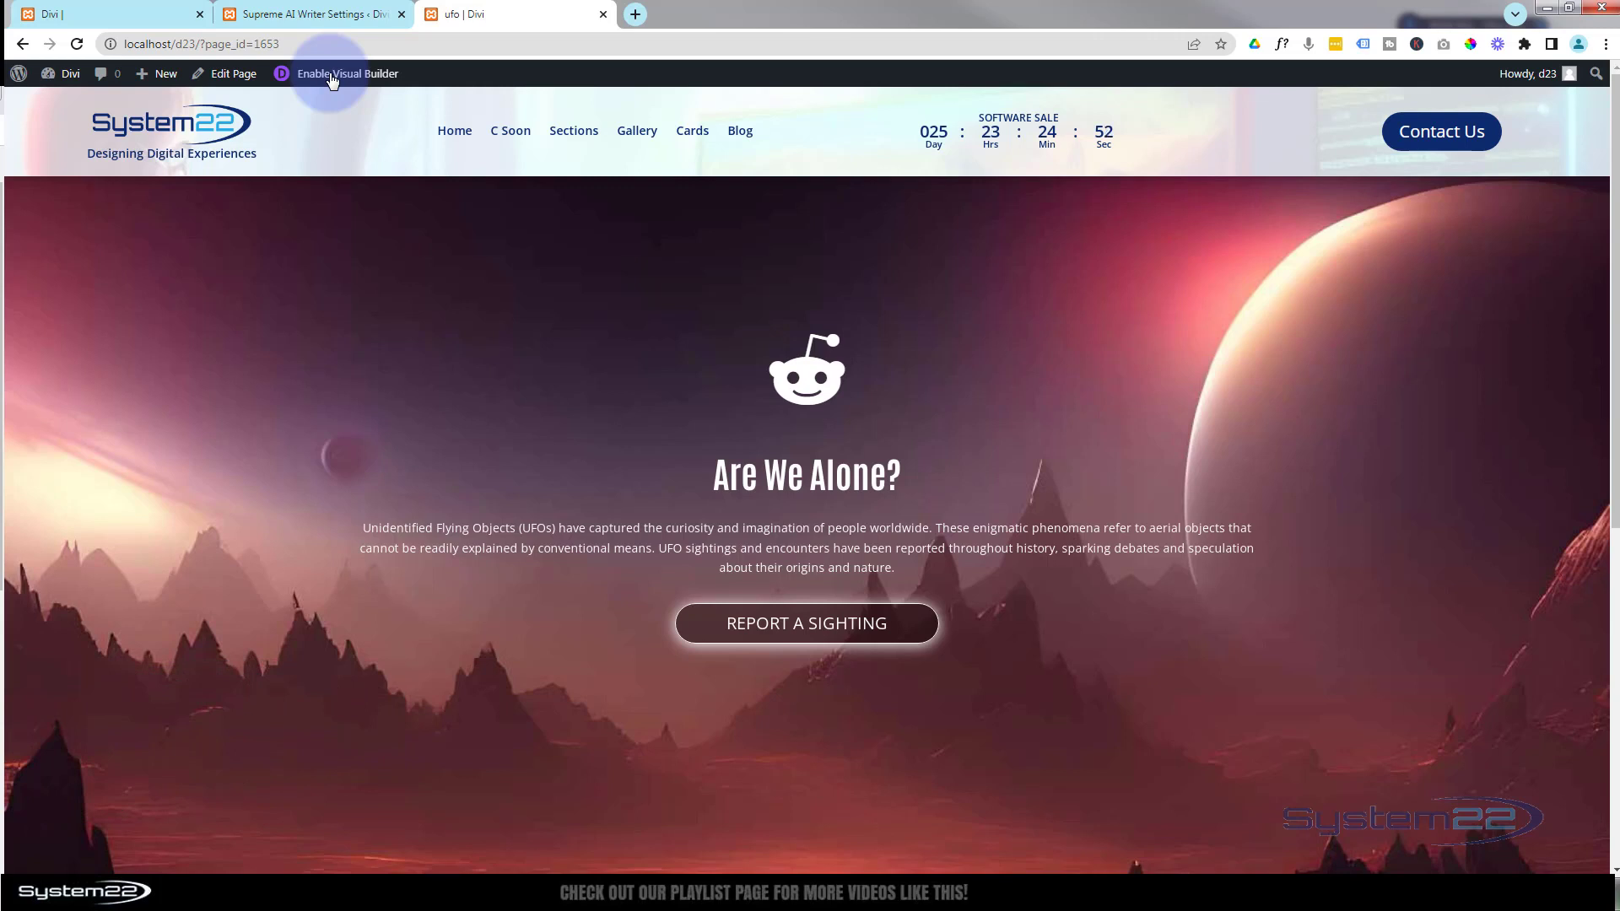
Open the browser's developer tools with an enlarged preview area and examine the UFO animation at iPad Air dimensions
key(ctrl+shift+i)
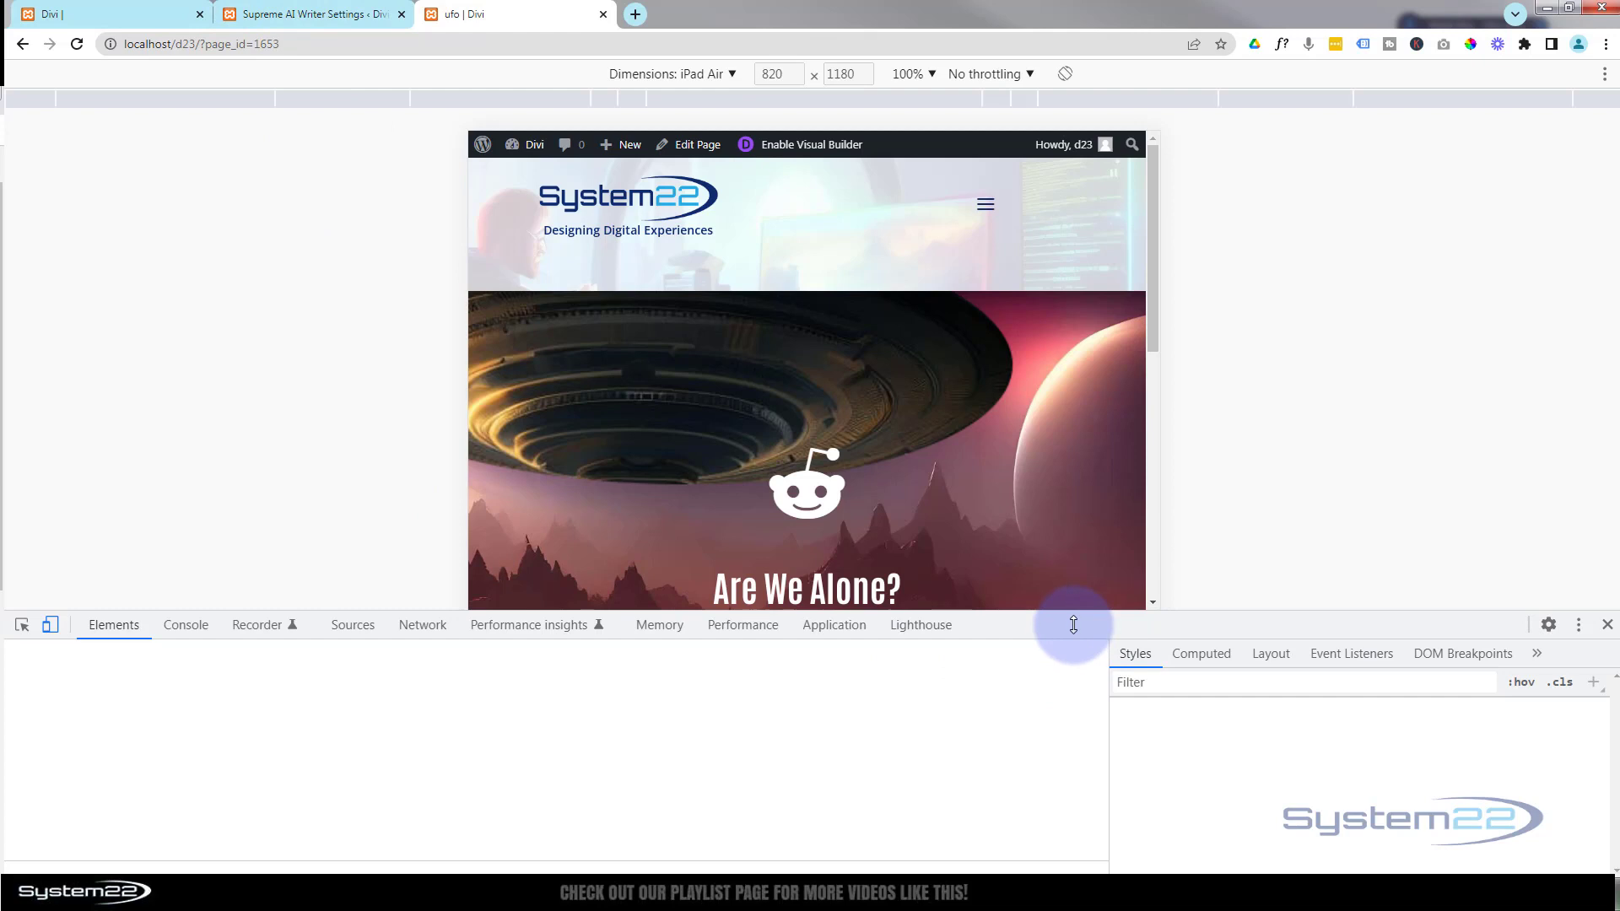
drag(1074, 624, 1074, 829)
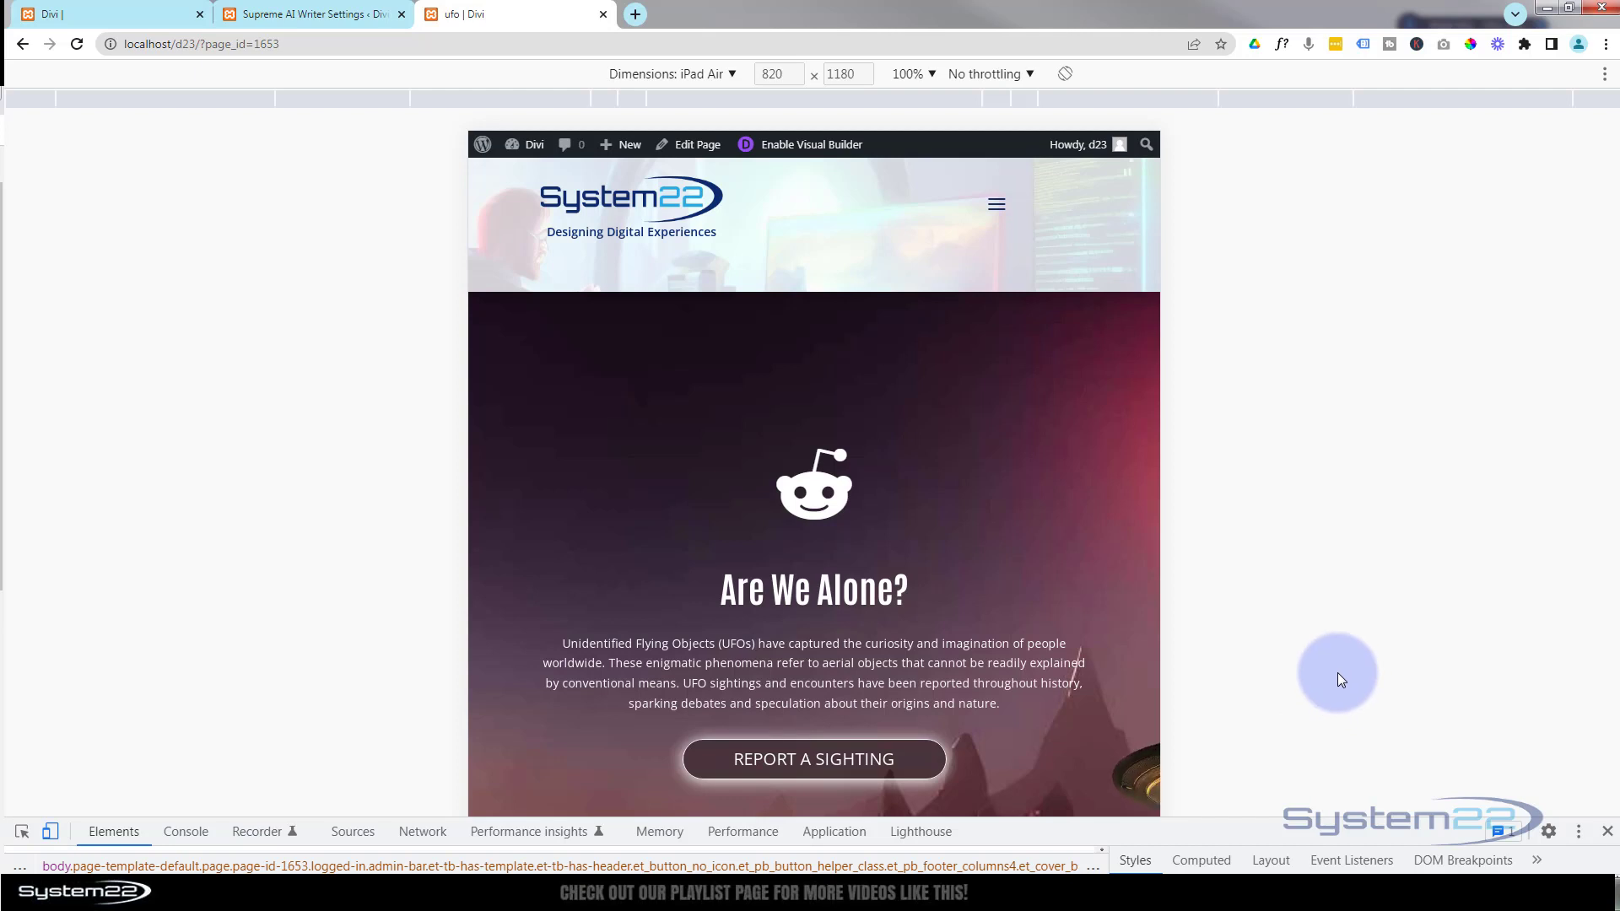
scroll(1040, 542, down, 2)
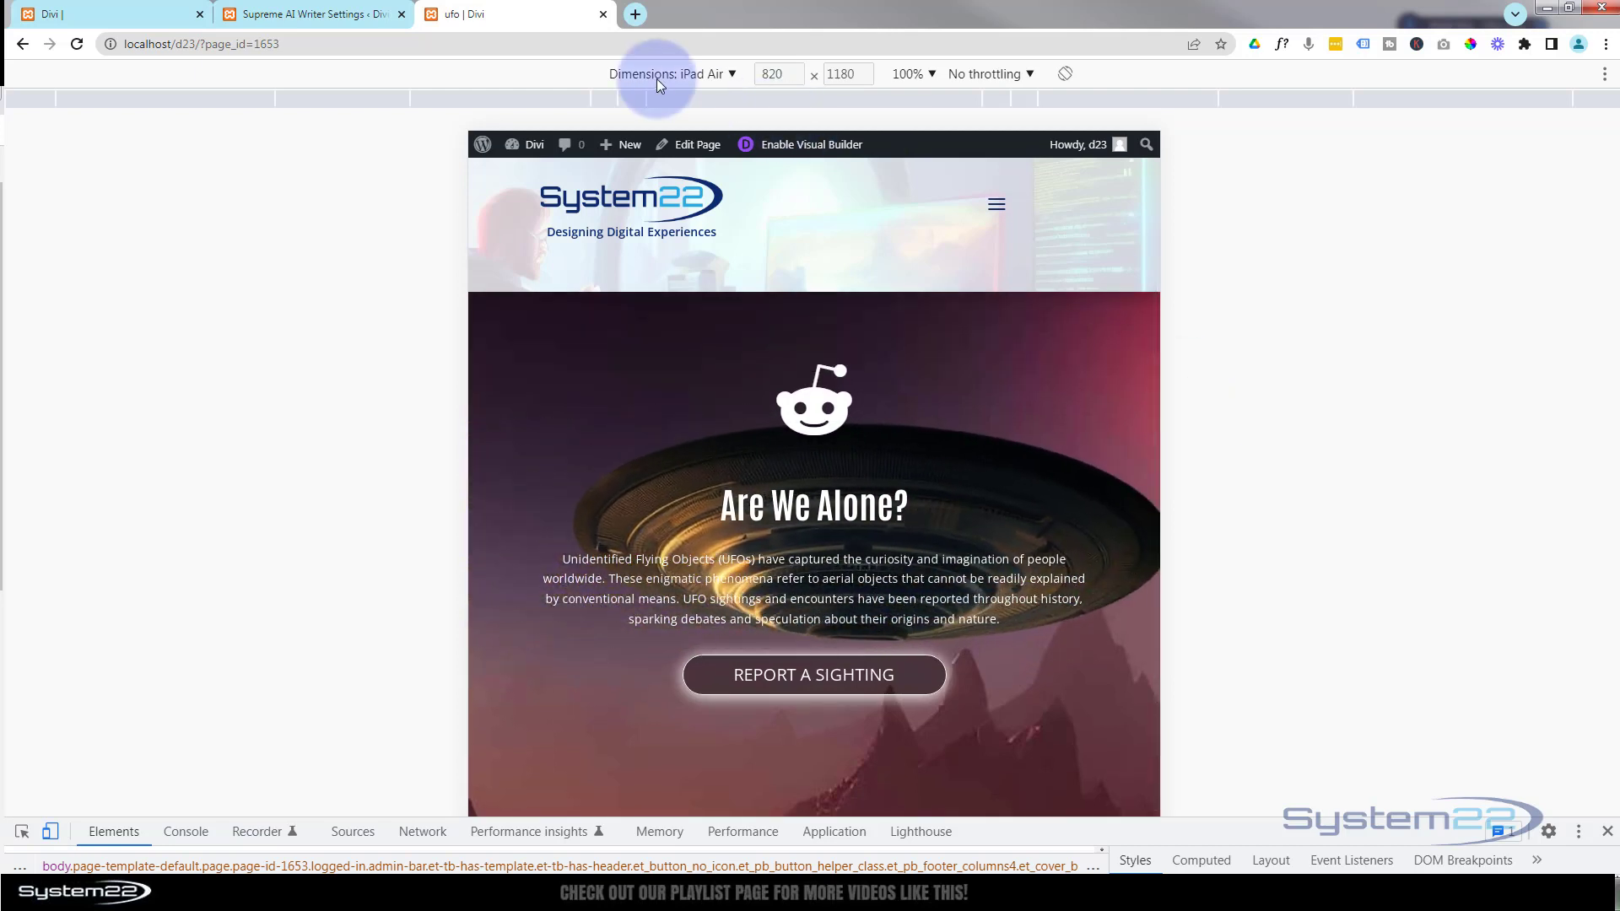
Preview the page at iPhone 12 Pro dimensions, and close the developer tools to examine the animation at desktop width
click(657, 74)
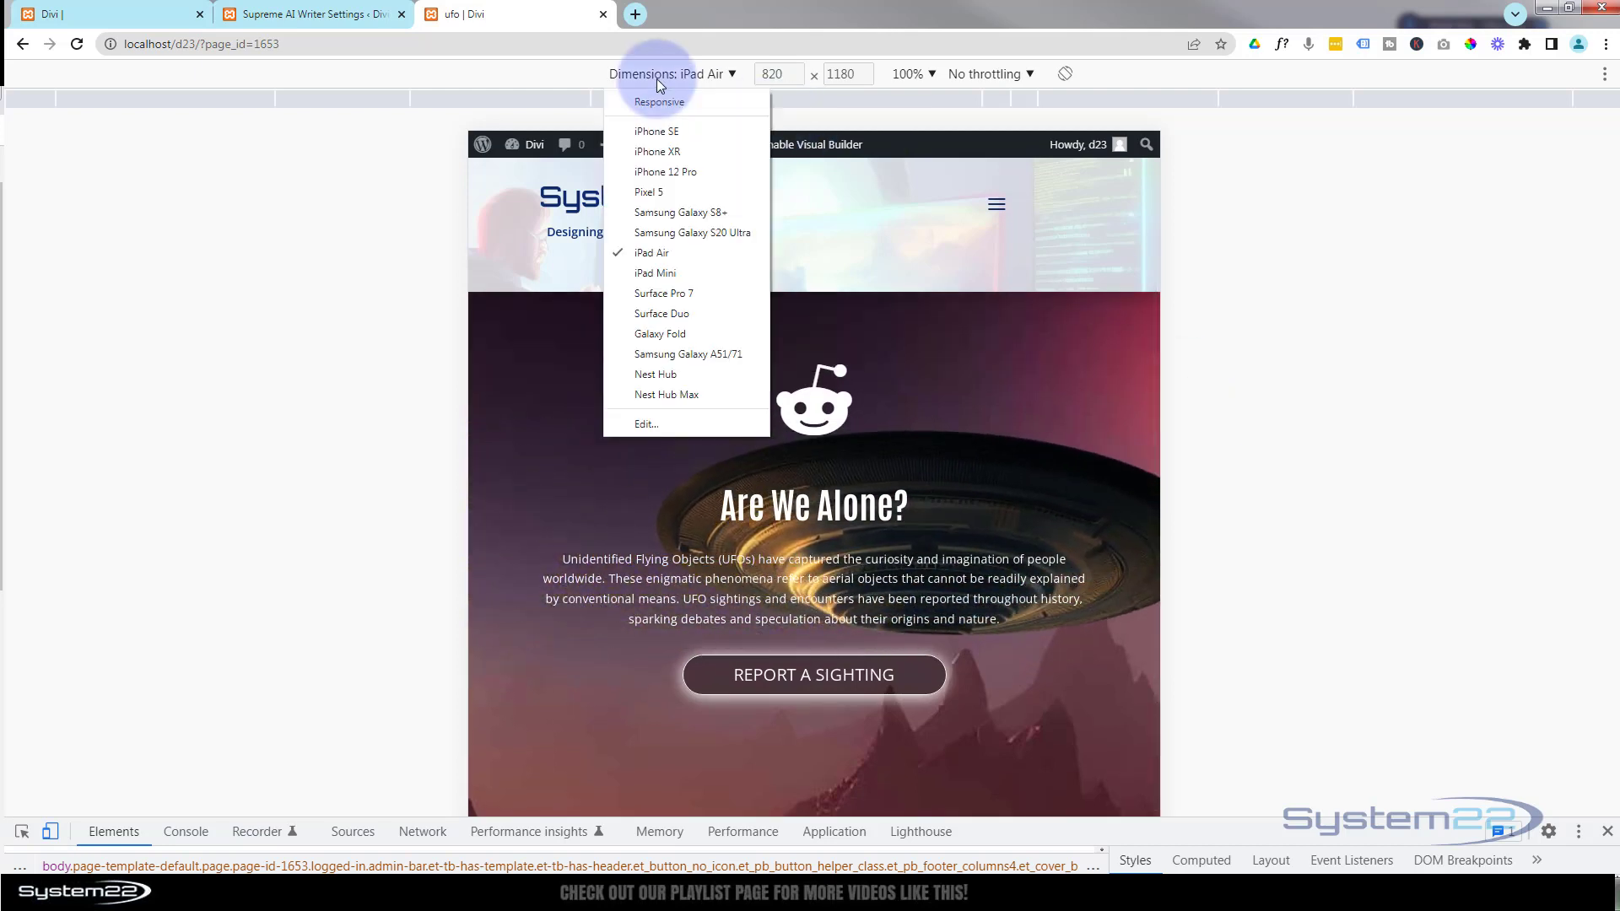
click(666, 172)
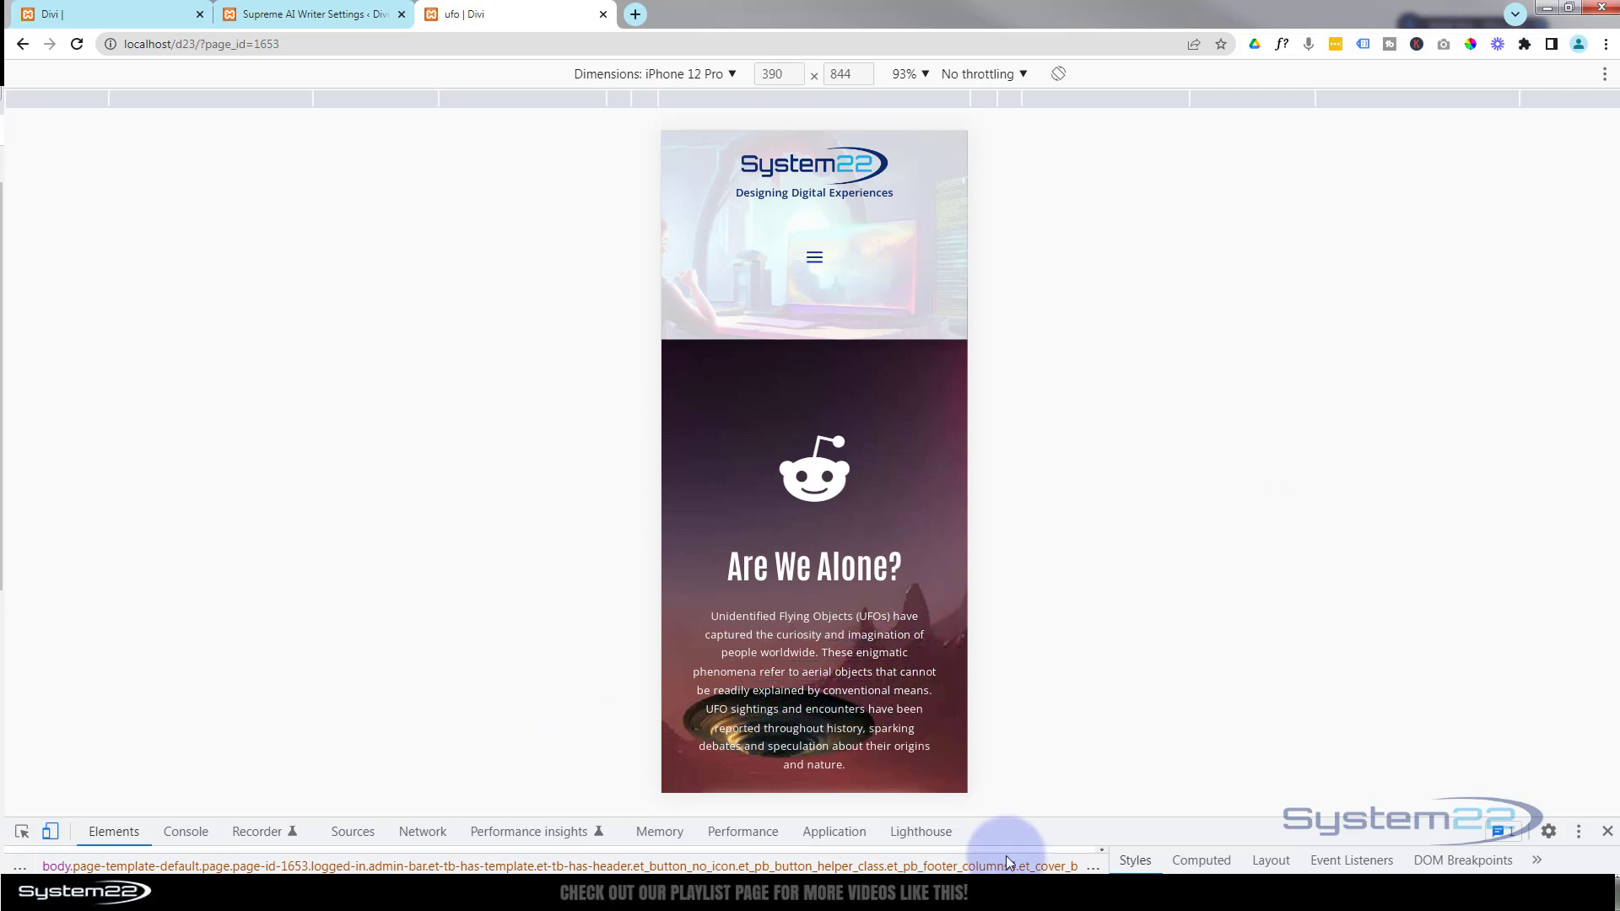
click(1607, 832)
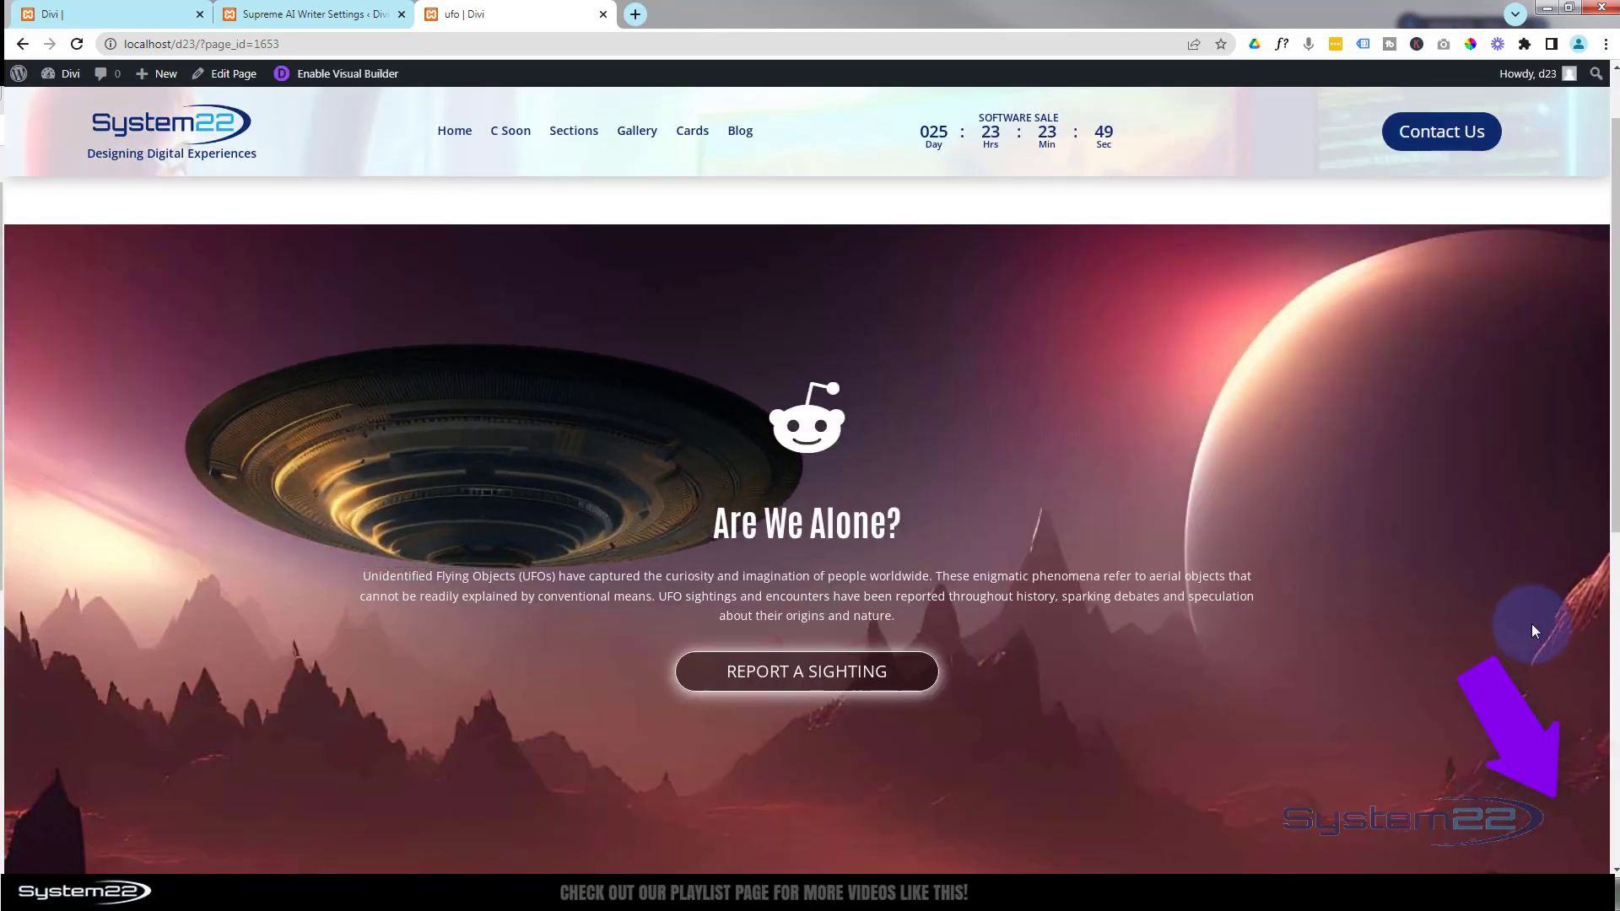
scroll(1532, 624, down, 1)
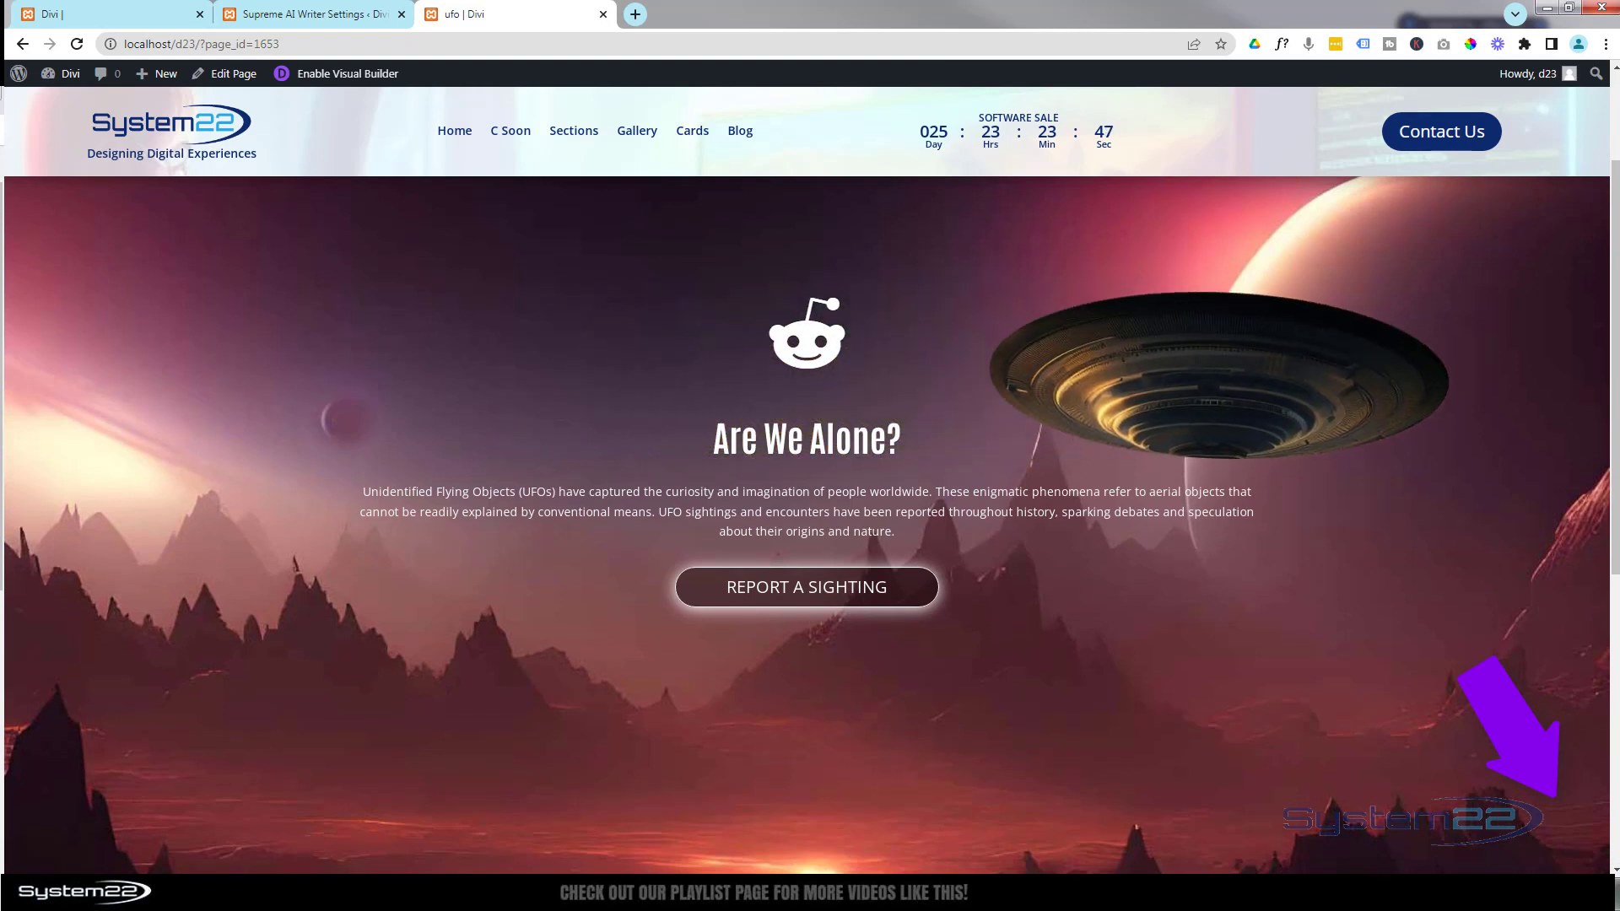